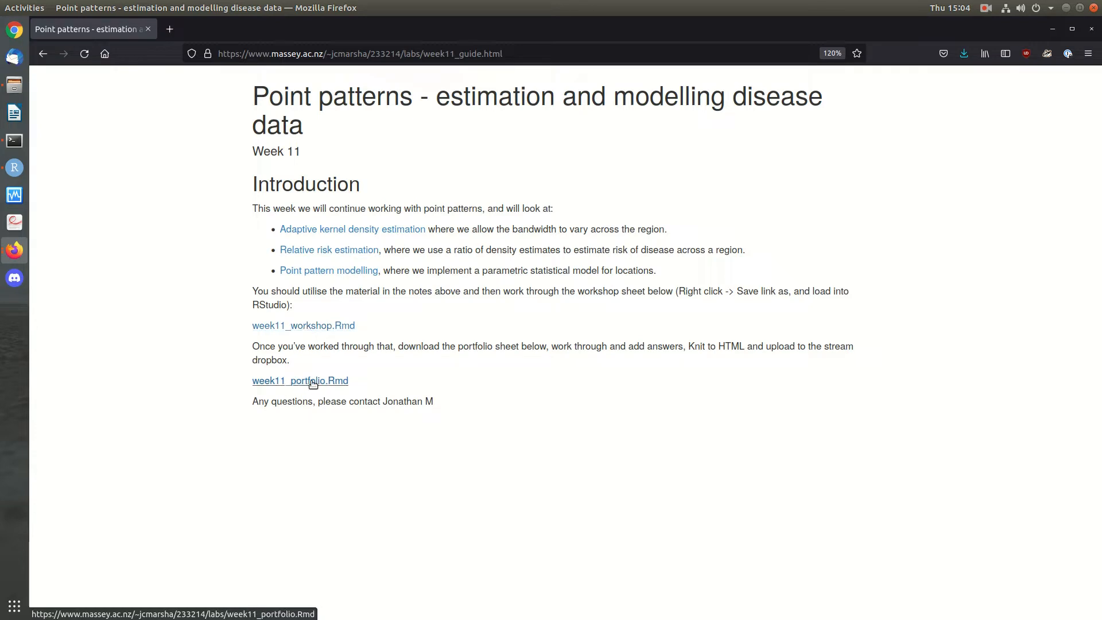
Save the linked week11_workshop.Rmd file from the week 11 guide page into the screencasts folder
right_click(327, 326)
click(364, 395)
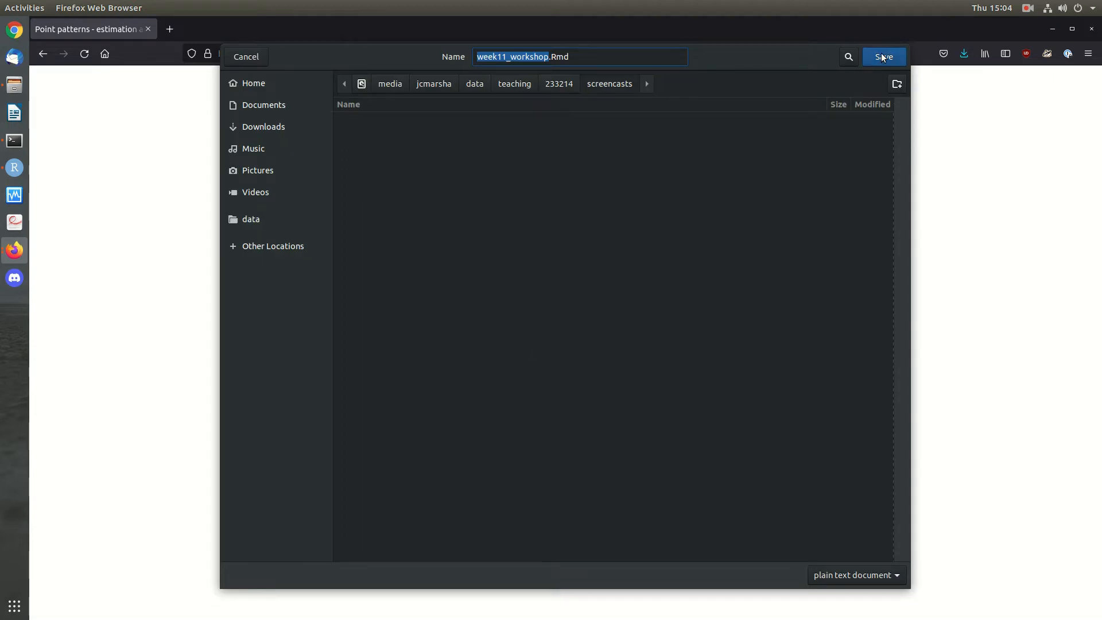
click(883, 58)
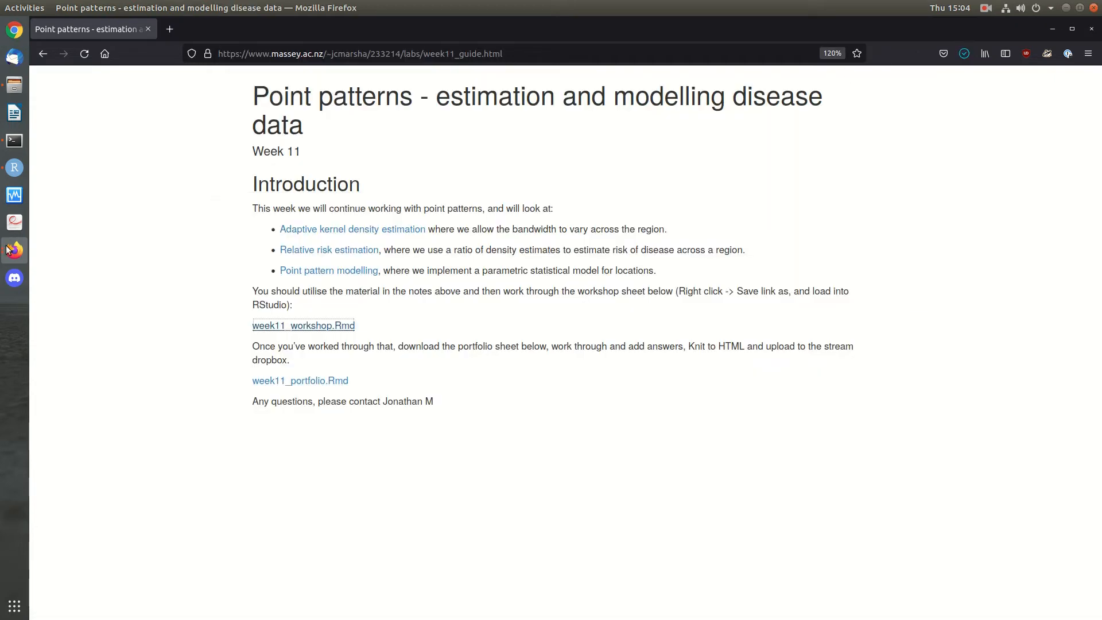
Switch to RStudio and open week11_workshop.Rmd from the screencasts folder
click(14, 168)
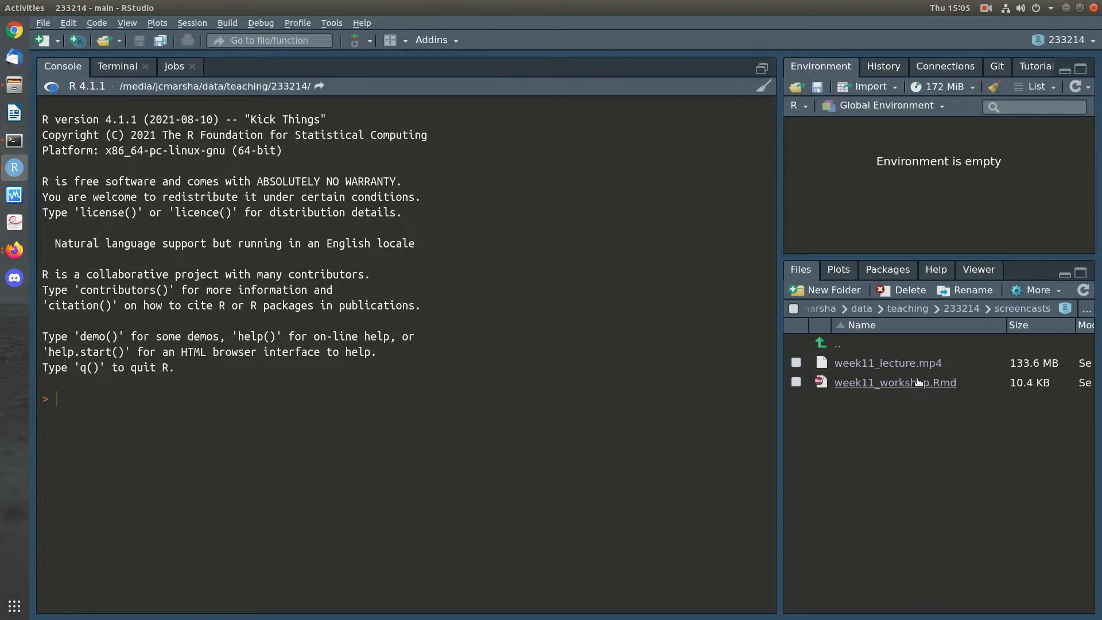
click(891, 383)
scroll(343, 293, up, 5)
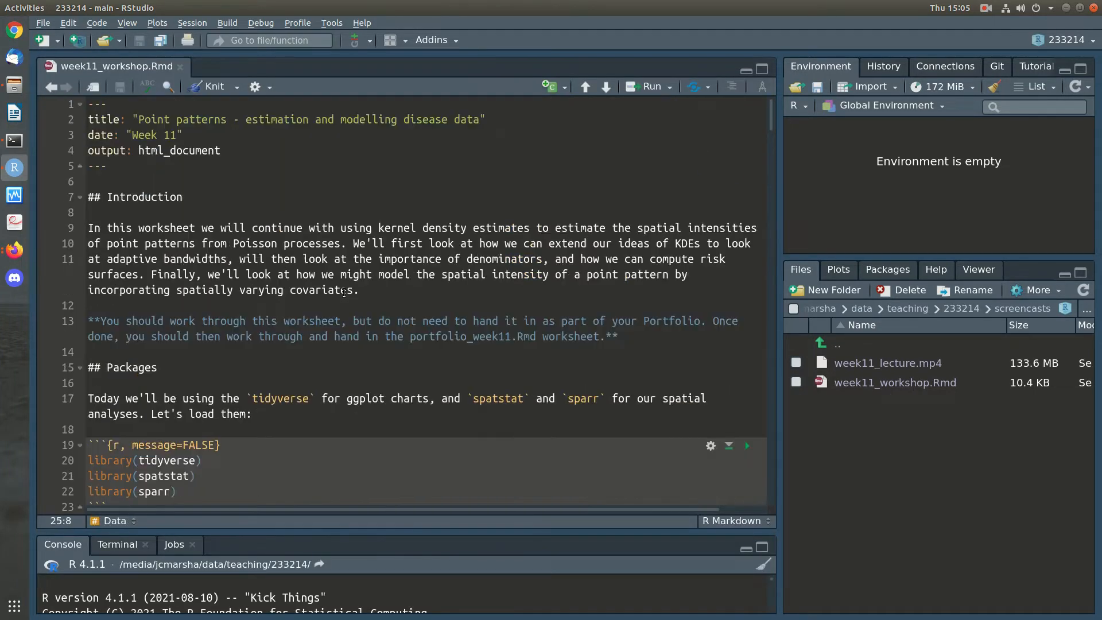
Run the Packages section's code chunk that loads tidyverse, spatstat and sparr
click(353, 306)
scroll(459, 328, down, 5)
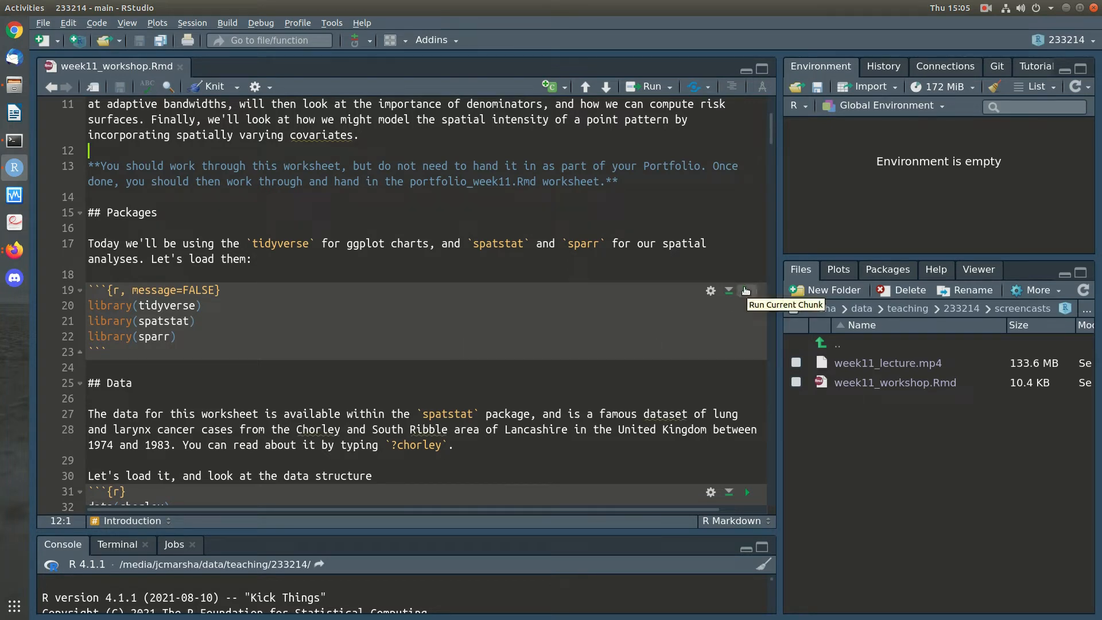
scroll(617, 350, down, 2)
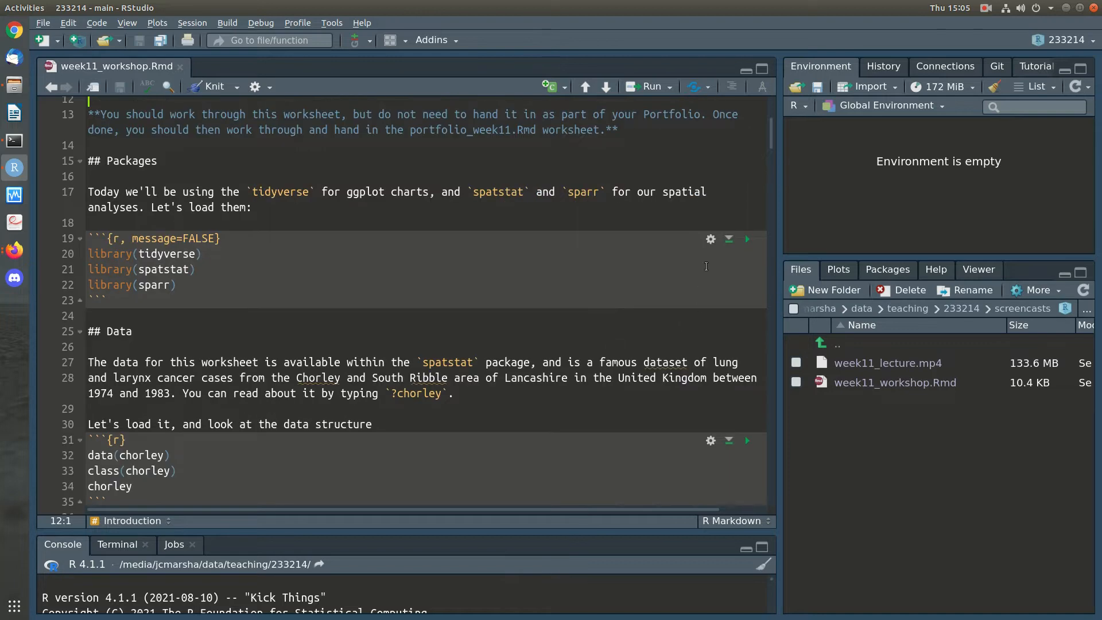
click(748, 240)
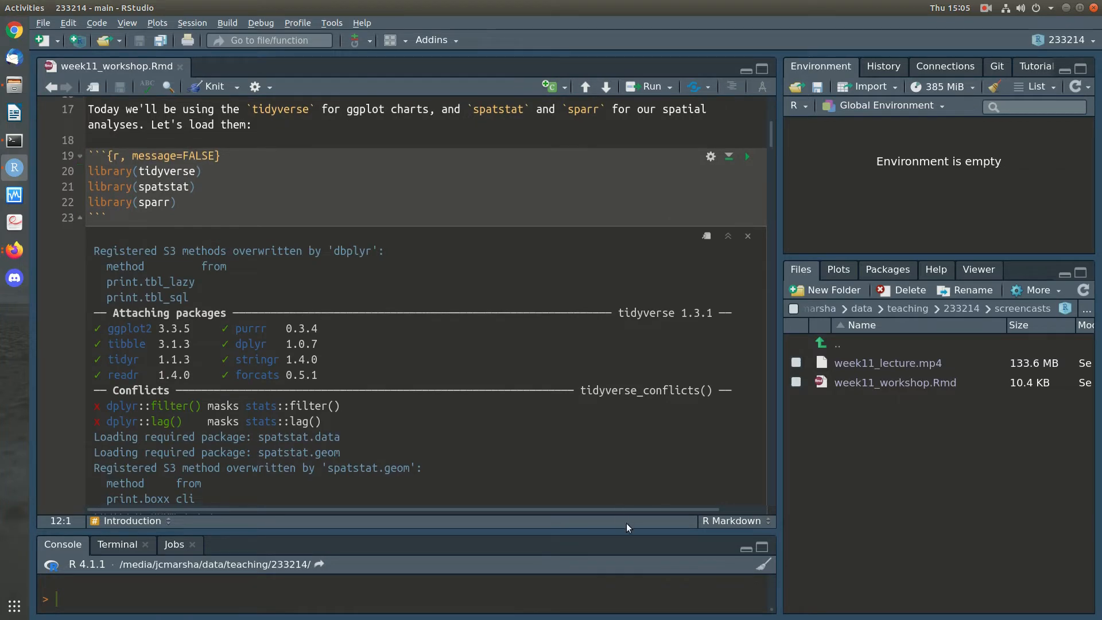
Run the Data section's code chunk that loads the chorley dataset and prints its class and structure
scroll(604, 381, down, 15)
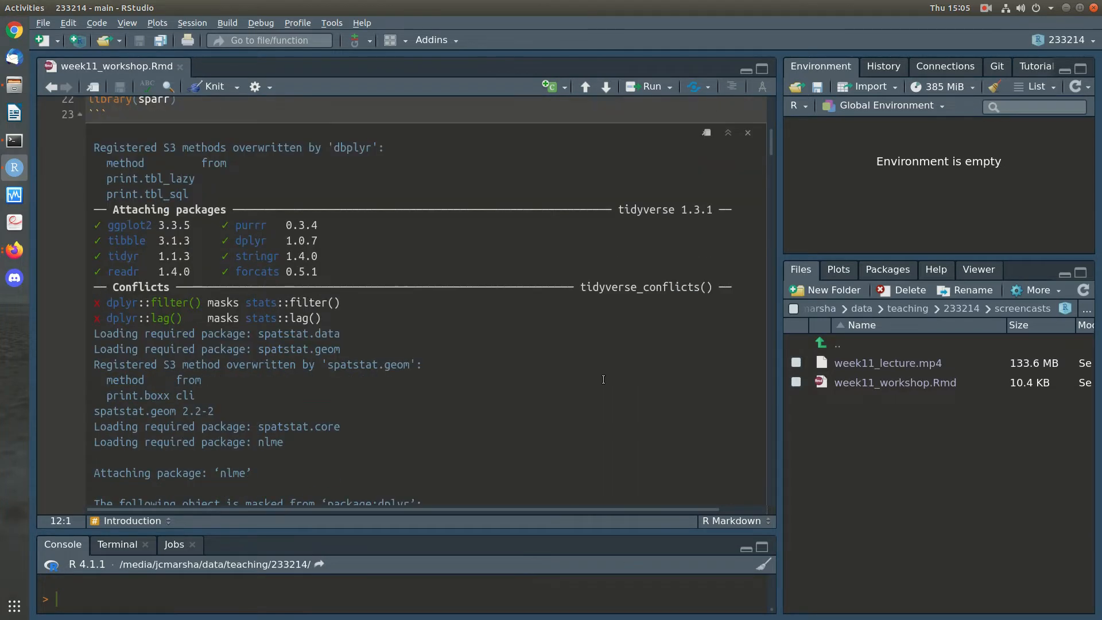
scroll(603, 381, down, 5)
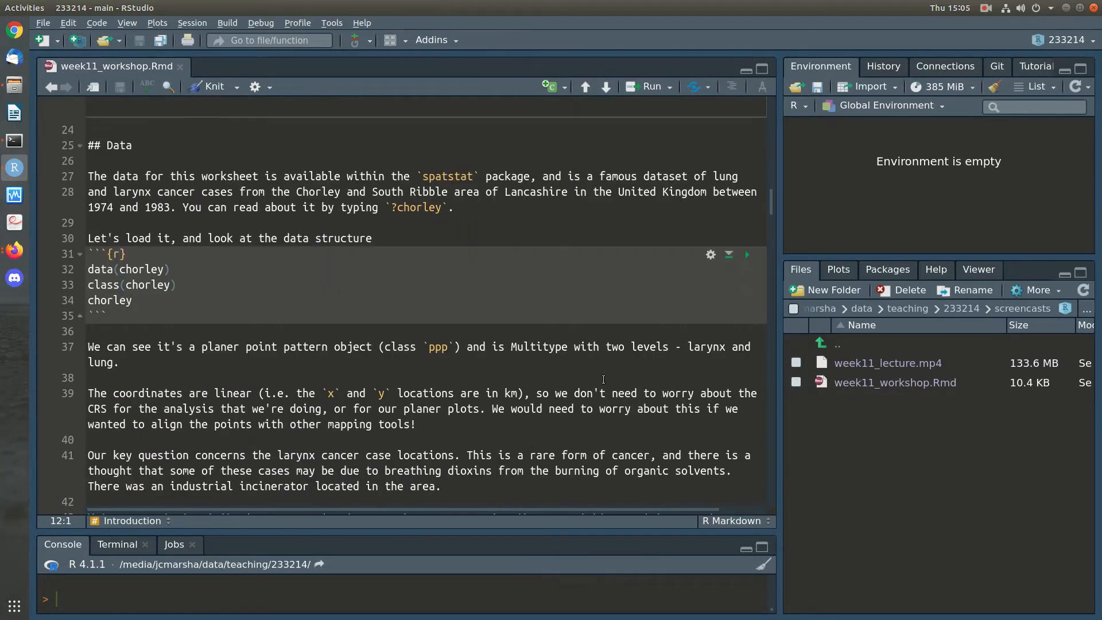
click(747, 254)
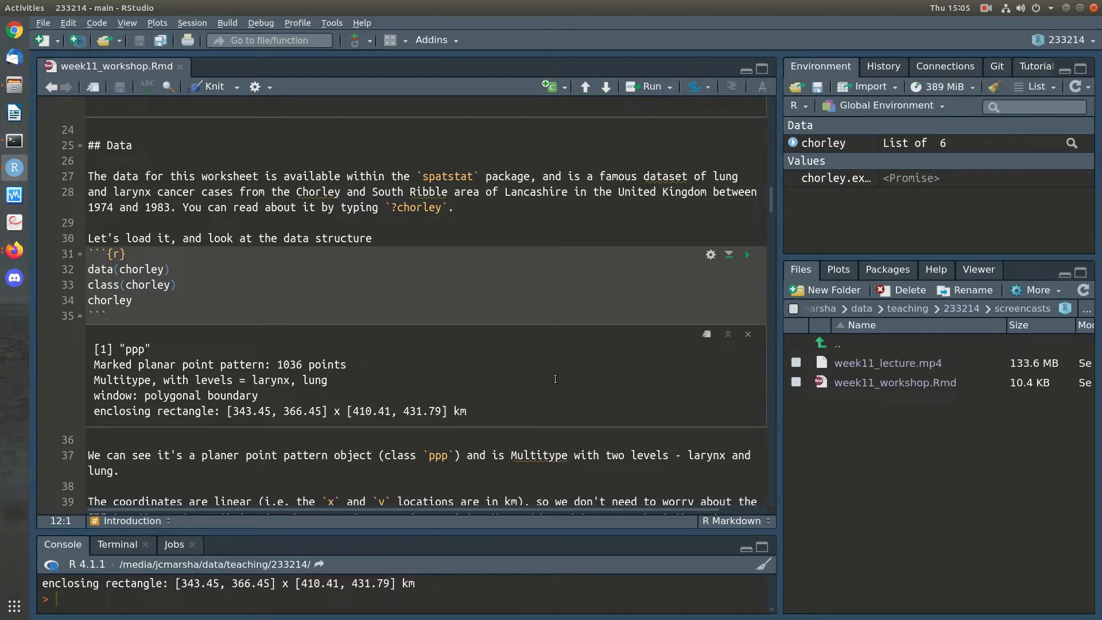
Read through the chorley data description and run the Data exploration chunk plotting chorley with red and blue characters
scroll(555, 379, down, 1)
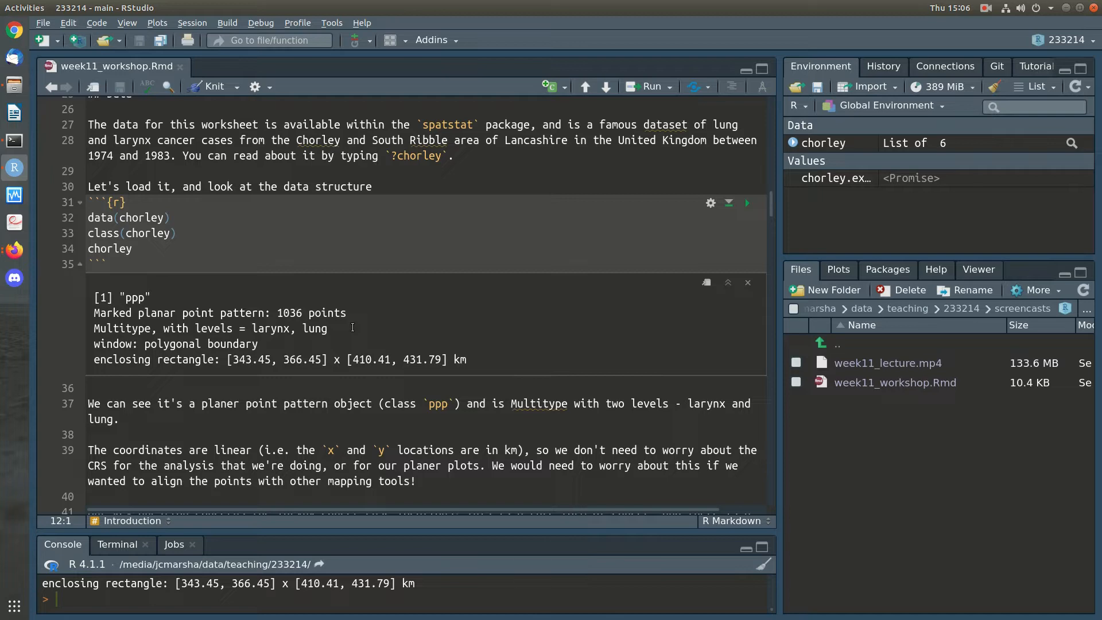
scroll(353, 327, down, 4)
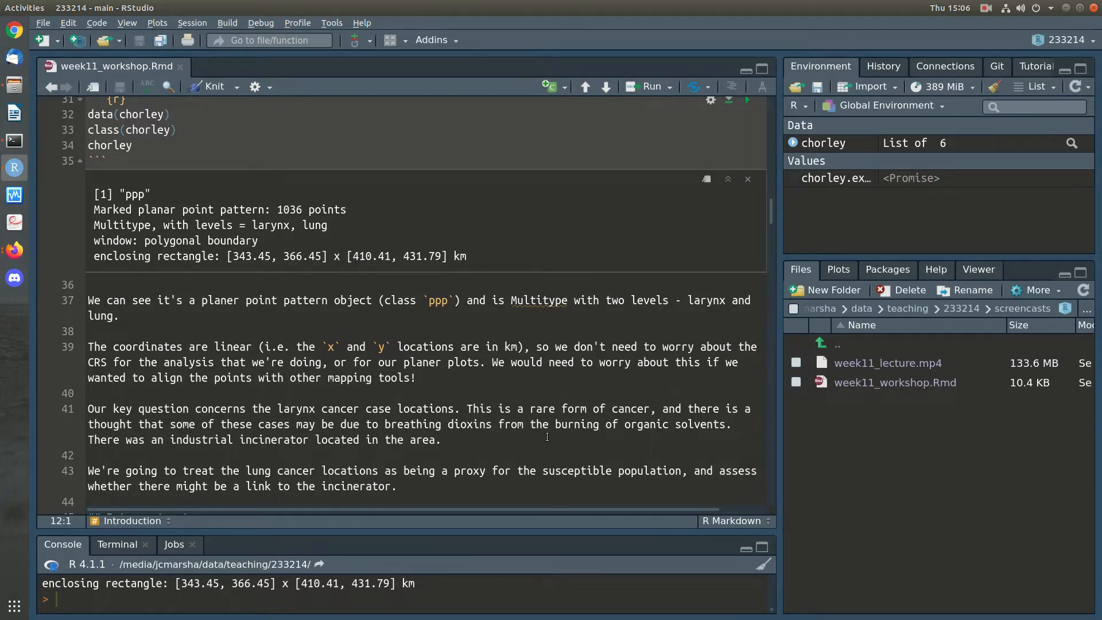
scroll(548, 437, up, 1)
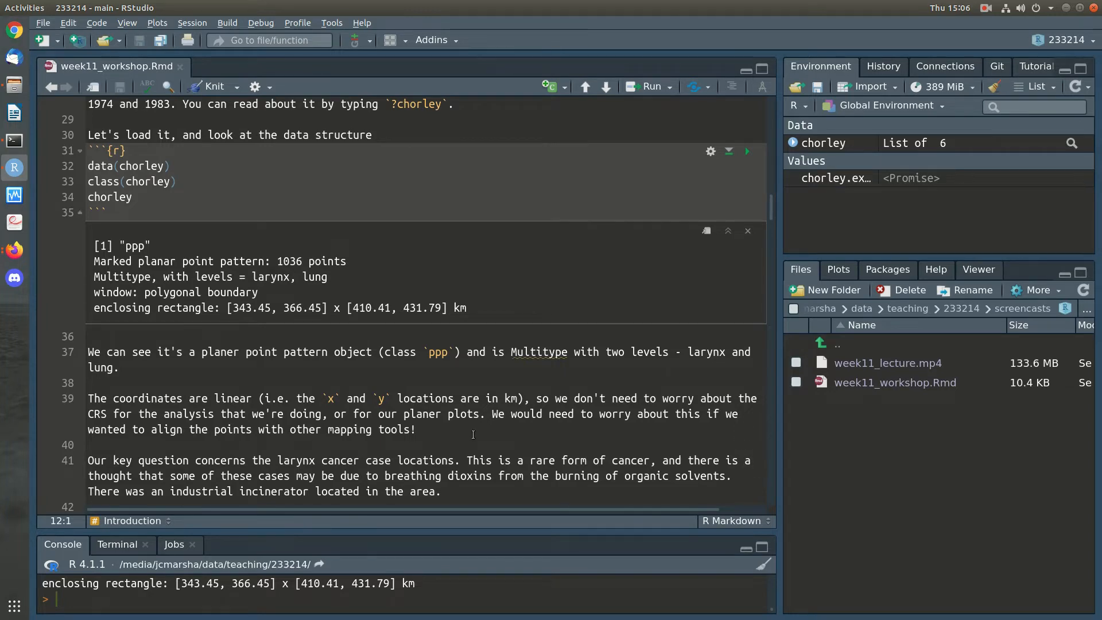
scroll(473, 435, down, 1)
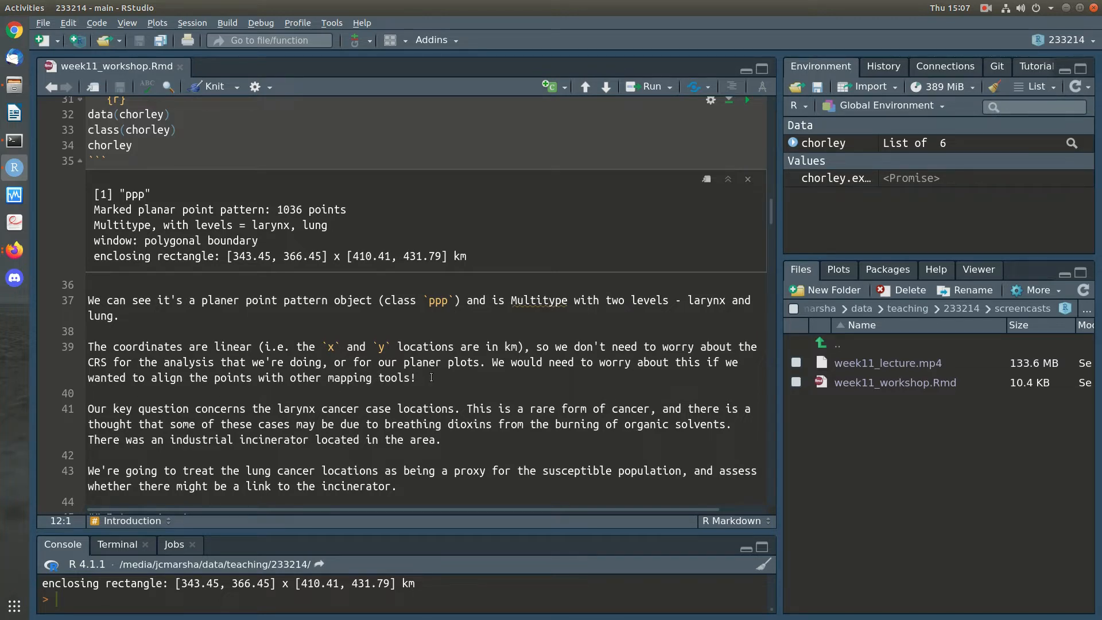
scroll(431, 377, down, 2)
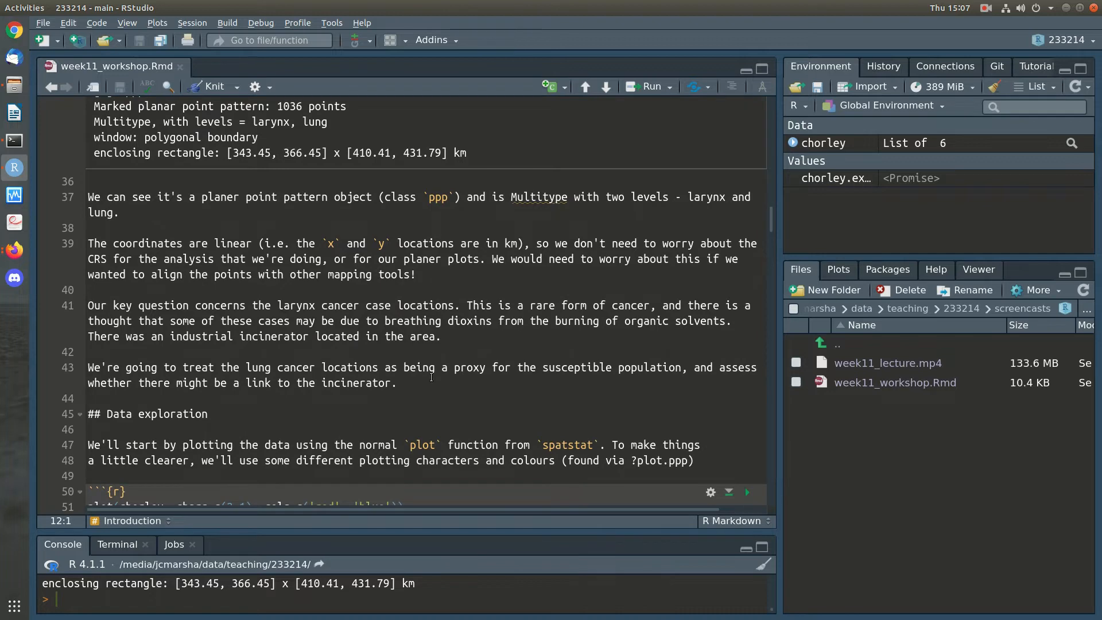
scroll(425, 379, down, 3)
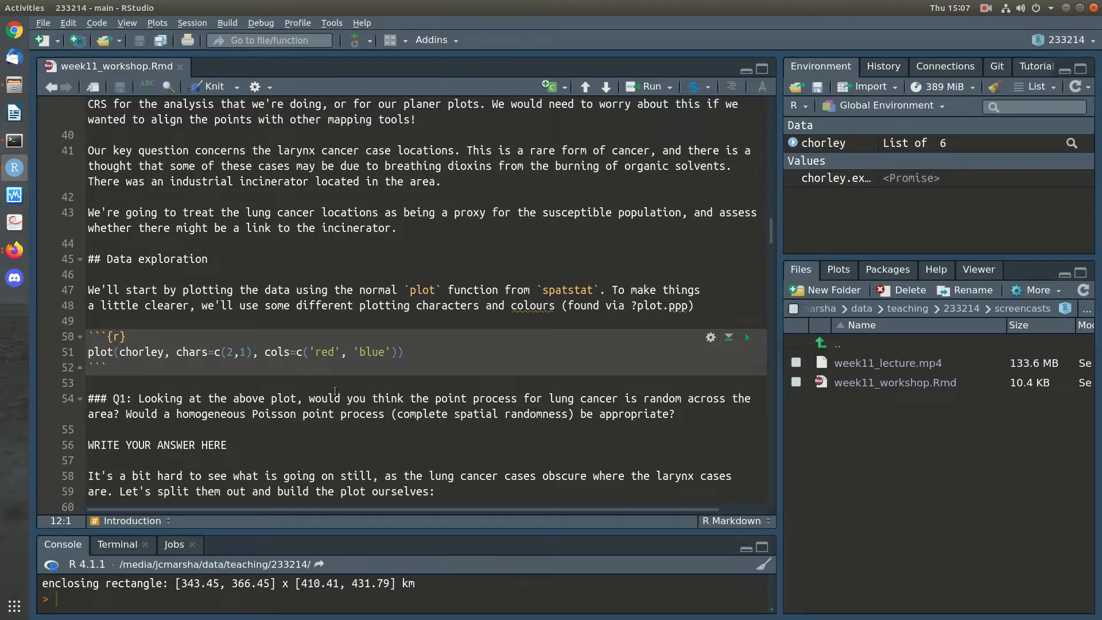
click(747, 338)
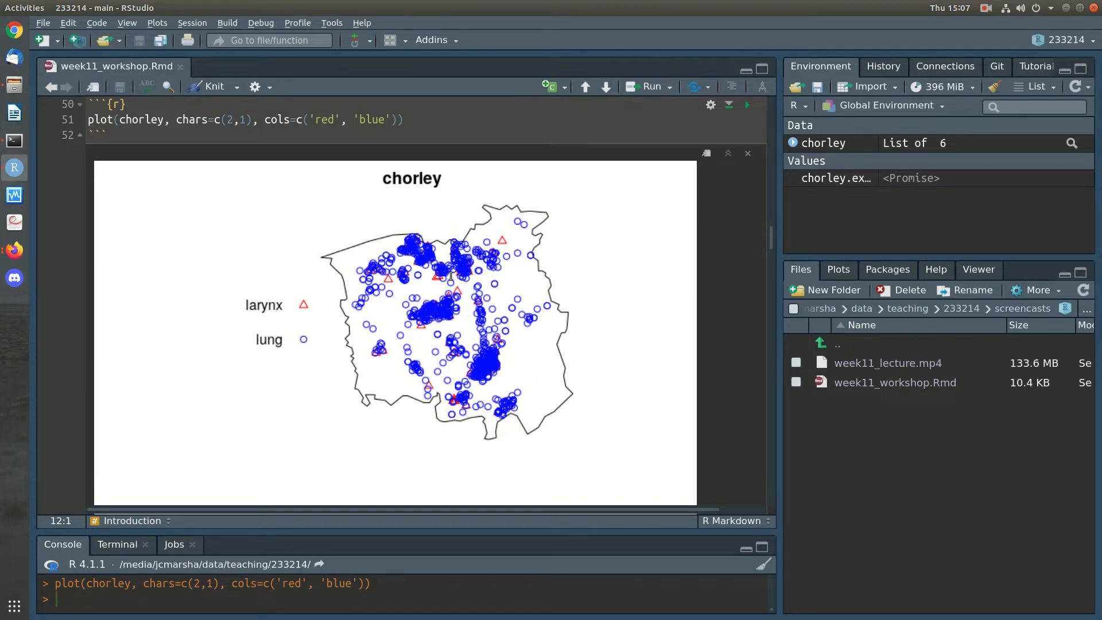
Review the chorley plot against question Q1 and enlarge the source editor to show the plot together with the answer line
scroll(513, 397, down, 5)
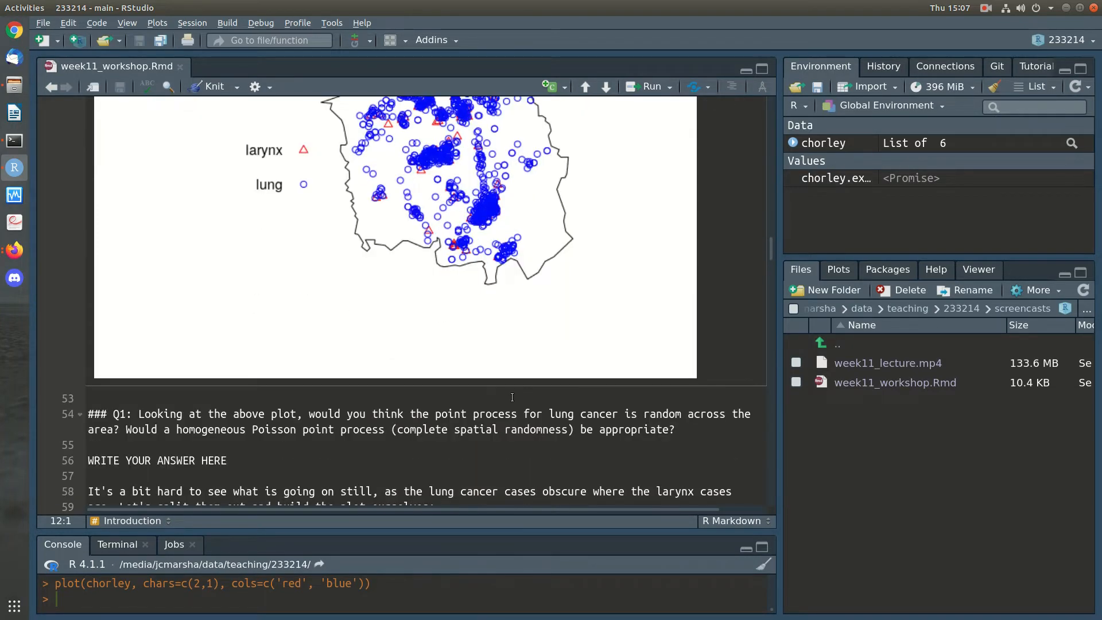
scroll(512, 398, up, 3)
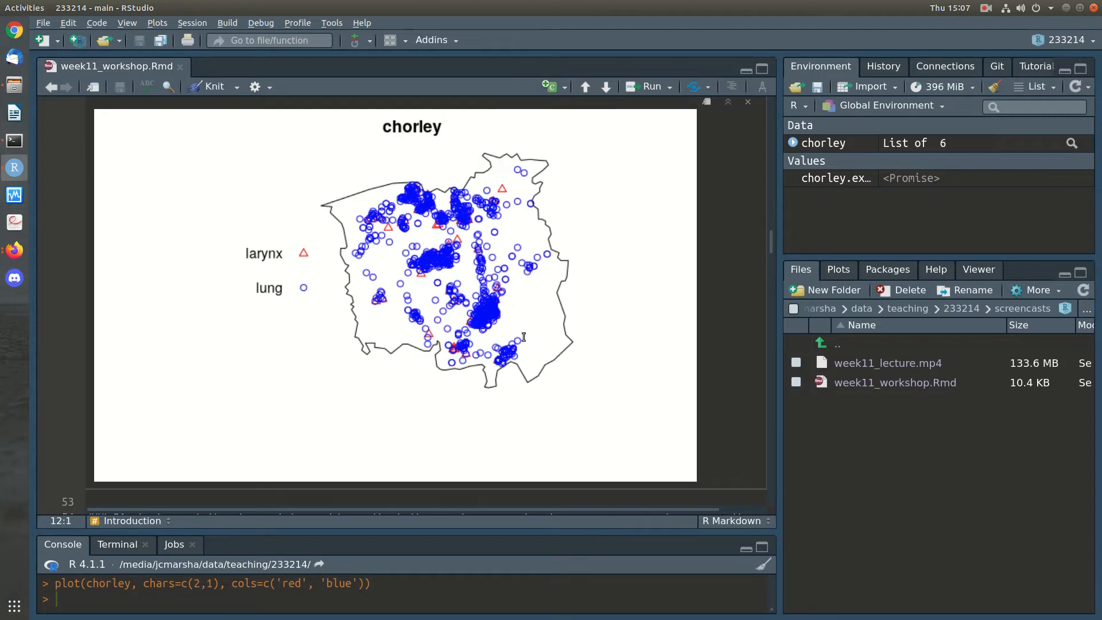
scroll(570, 433, down, 2)
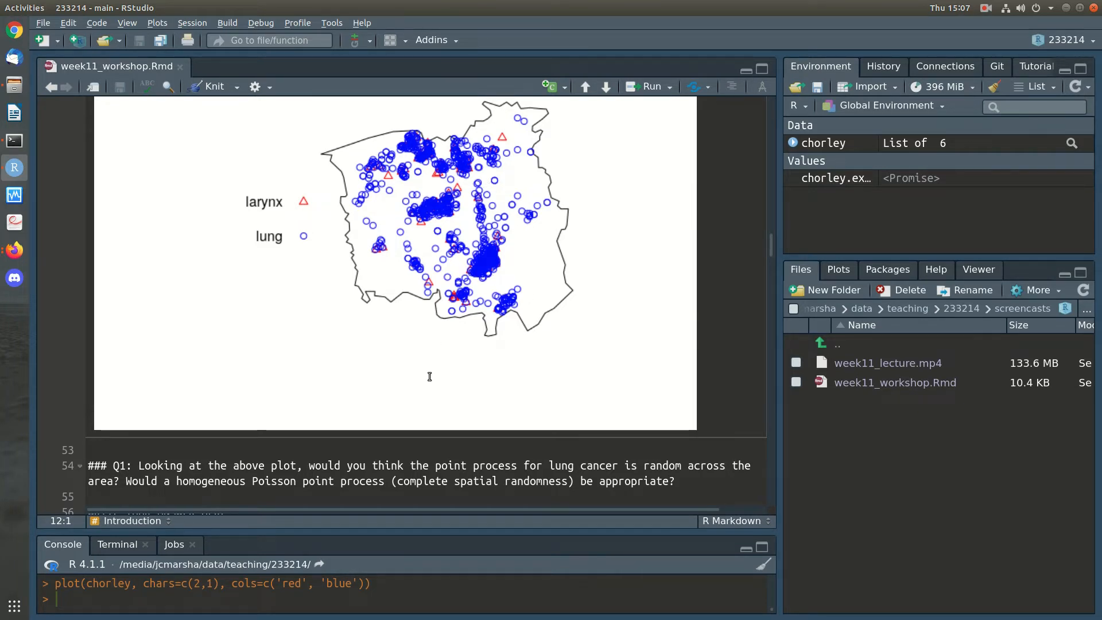
scroll(431, 374, down, 1)
click(296, 459)
scroll(298, 456, up, 1)
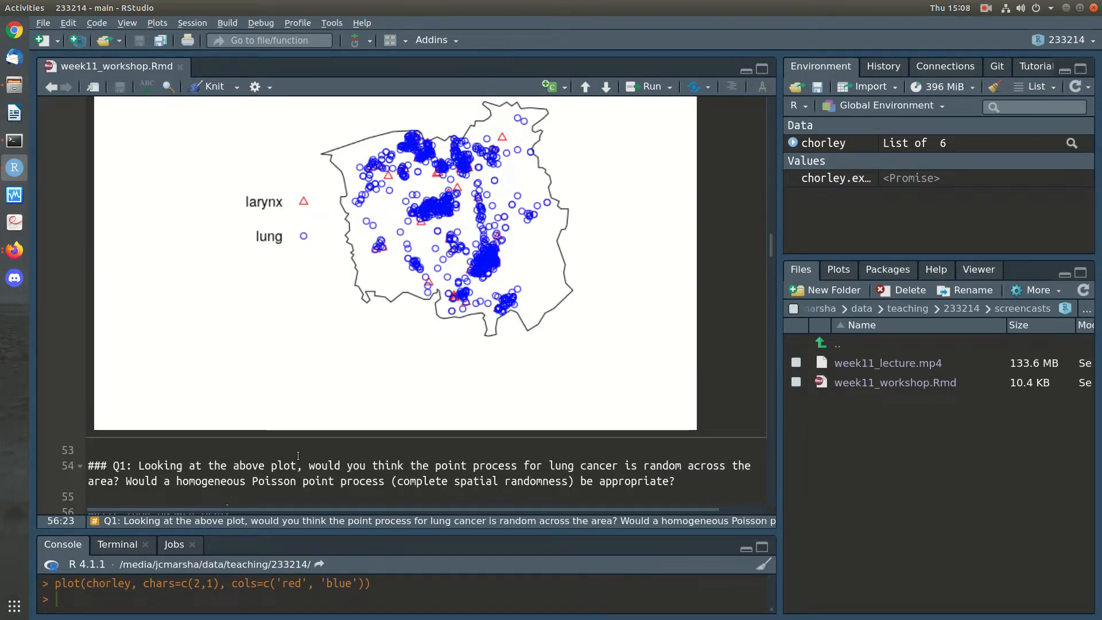
drag(371, 533, 372, 560)
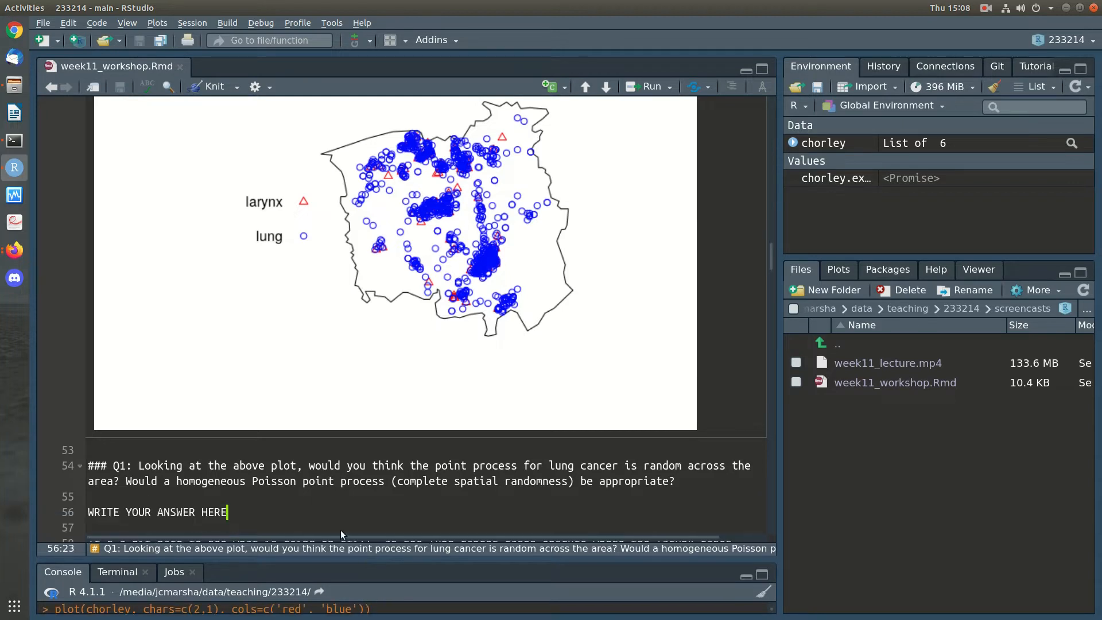
Replace the Q1 answer placeholder with "Complete spatial randomness definitely doesn't apply, as the points are clustered."
drag(228, 512, 45, 506)
text(Co)
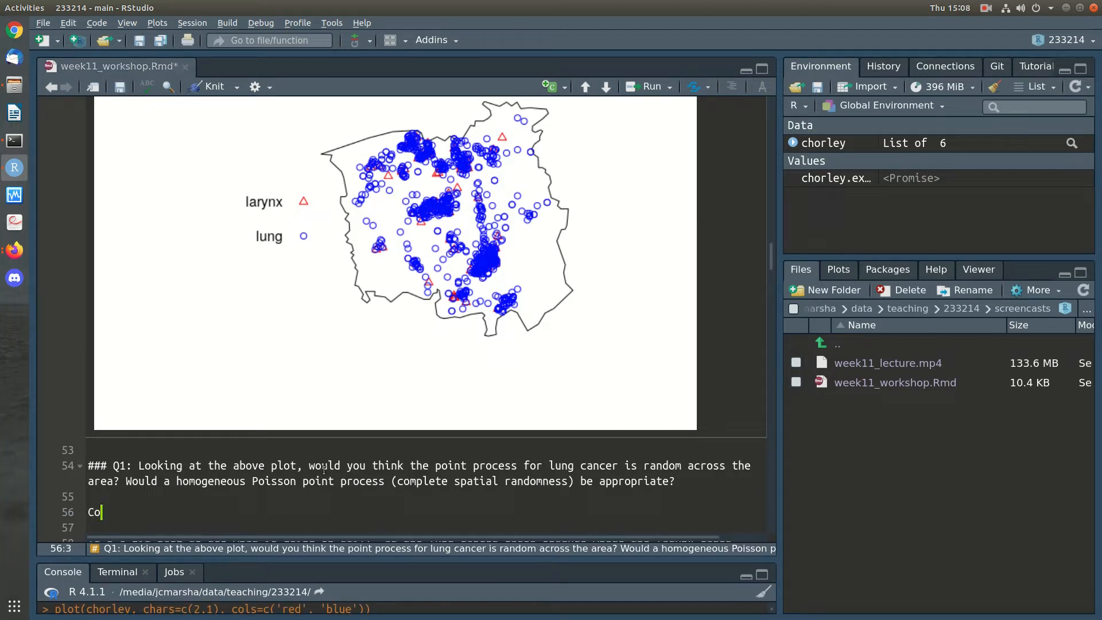
text(mplete spatial ra)
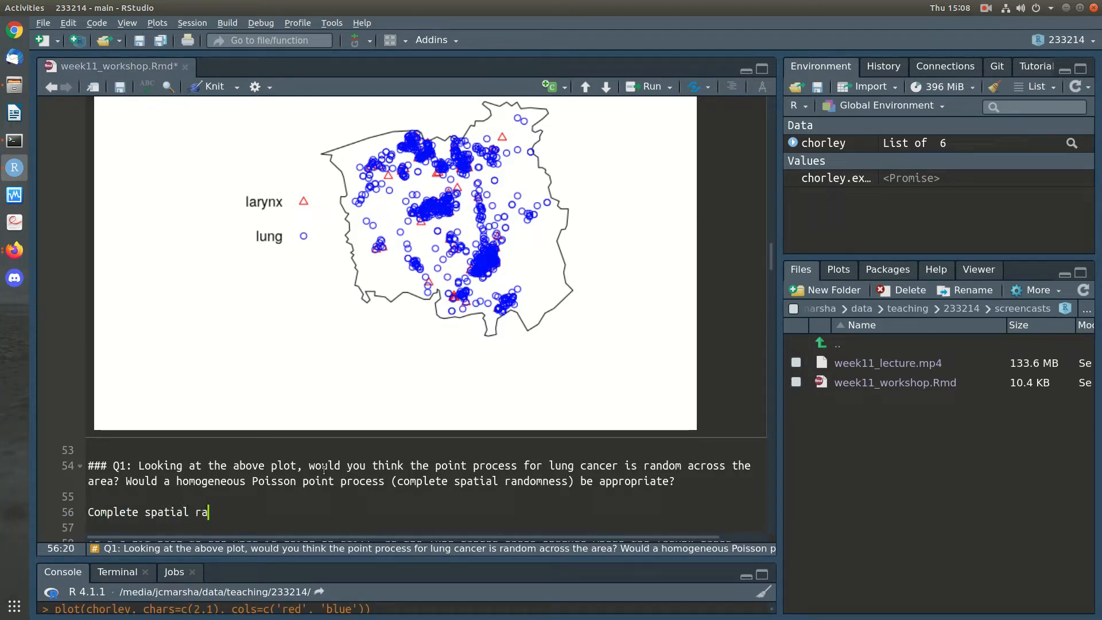
text(ndomness defi)
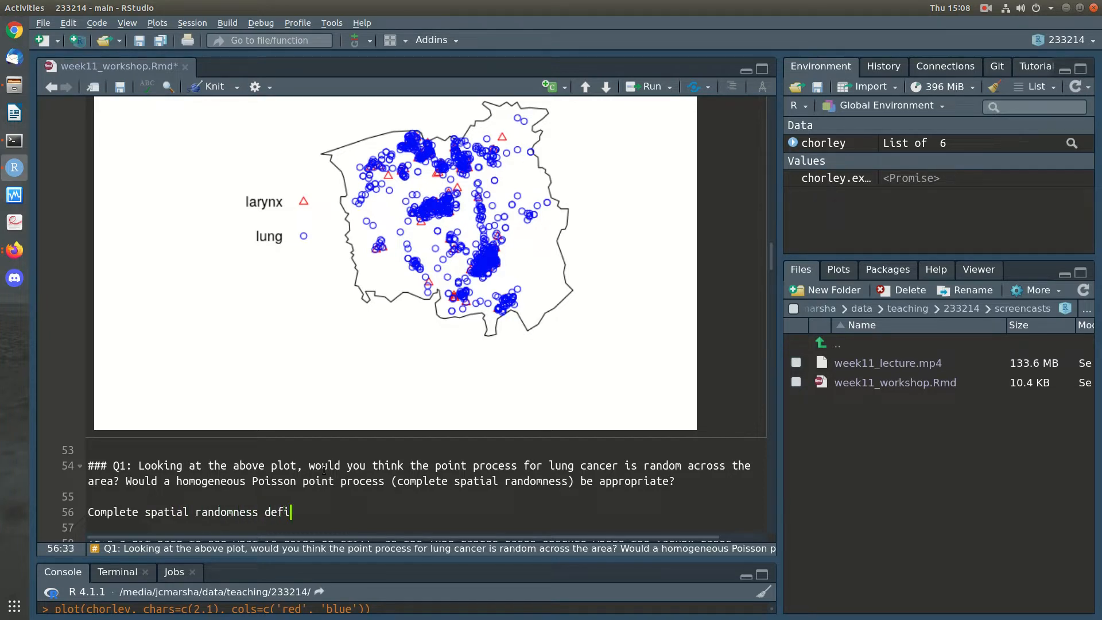
text(nitely doesn't apply, as the poi)
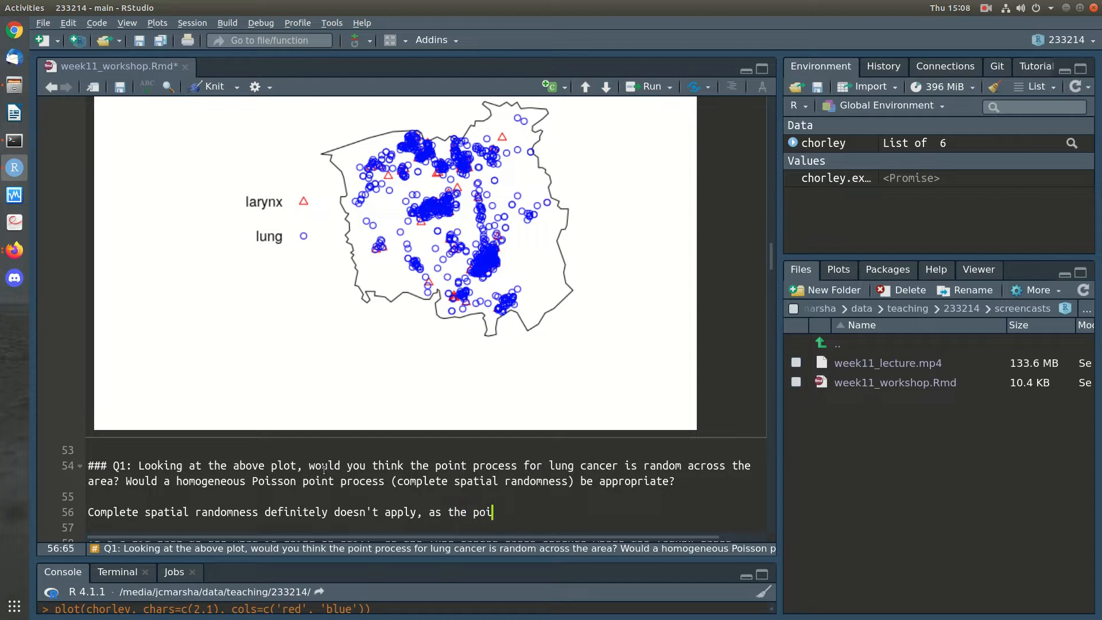
text(nts are clustered,)
key(BackSpace)
key(BackSpace)
text(. S)
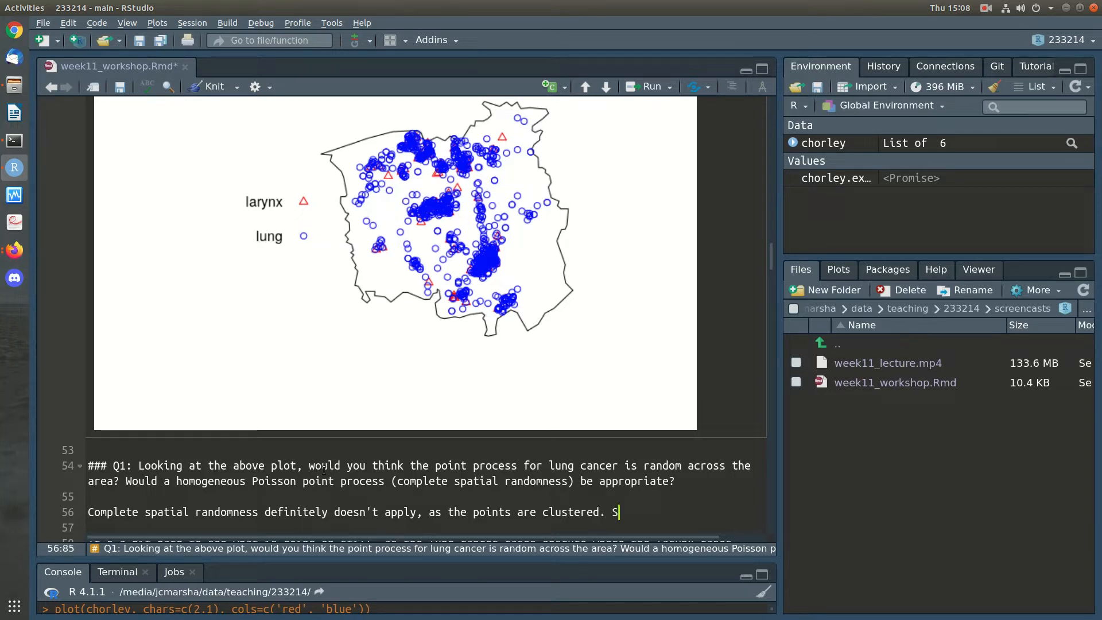
Continue the Q1 answer with "So a homogeneous Poisson process would not be appropriate - we'd need an inhomogeneous"
text(o a homoge)
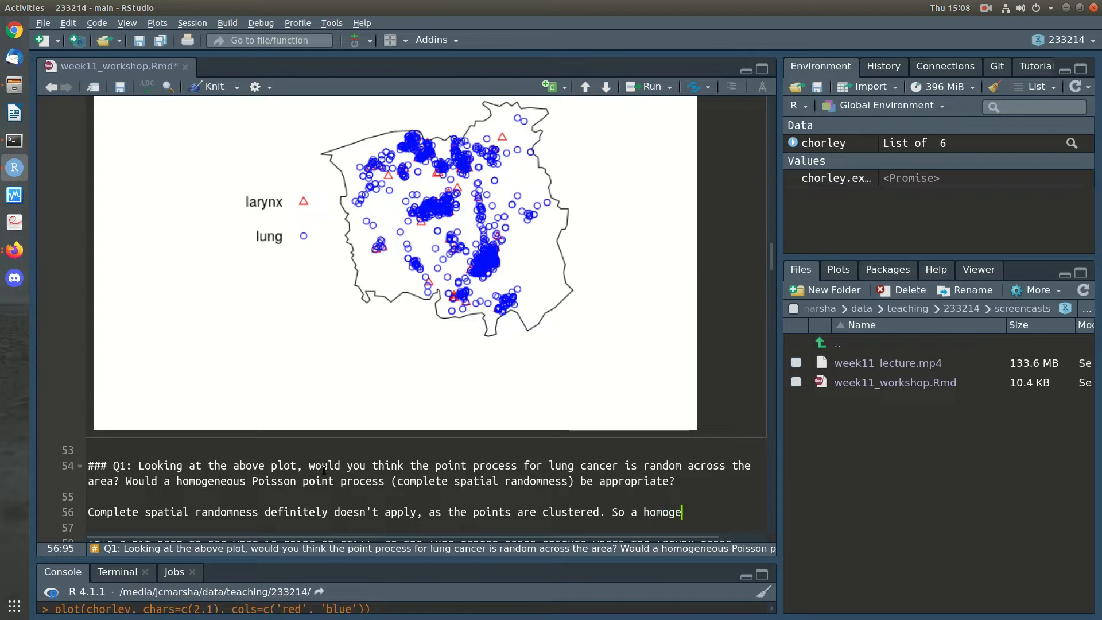
text(neous P)
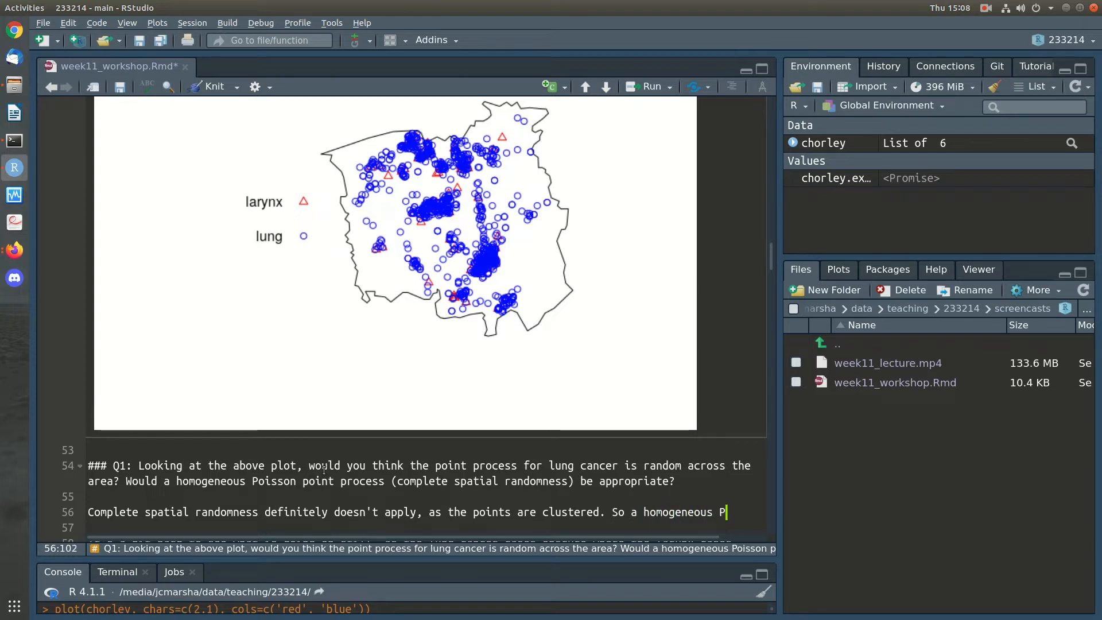
text(oisson process )
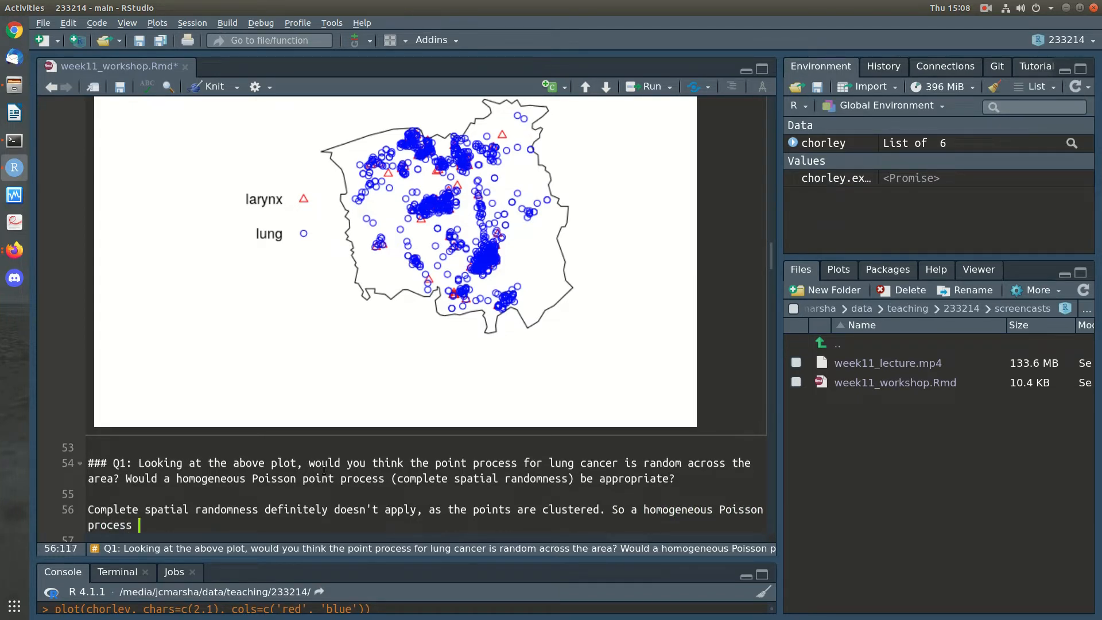
text(would not be appropritae - we)
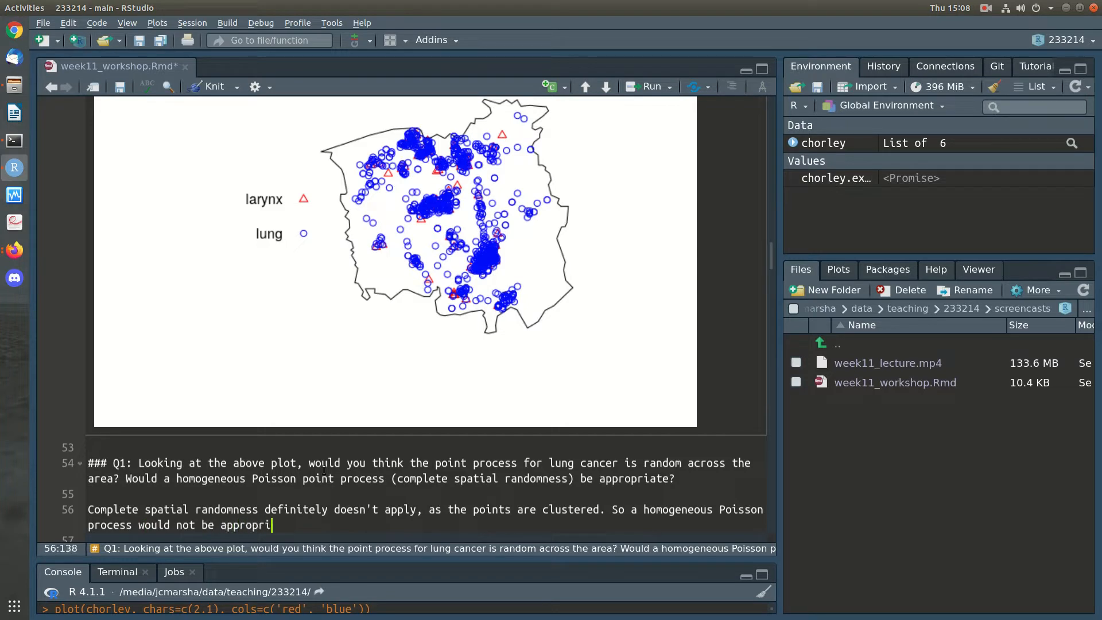
key(BackSpace)
key(BackSpace)
key(BackSpace)
key(BackSpace)
key(BackSpace)
key(BackSpace)
key(BackSpace)
key(BackSpace)
text(ate - we'd need an inhomogeneou)
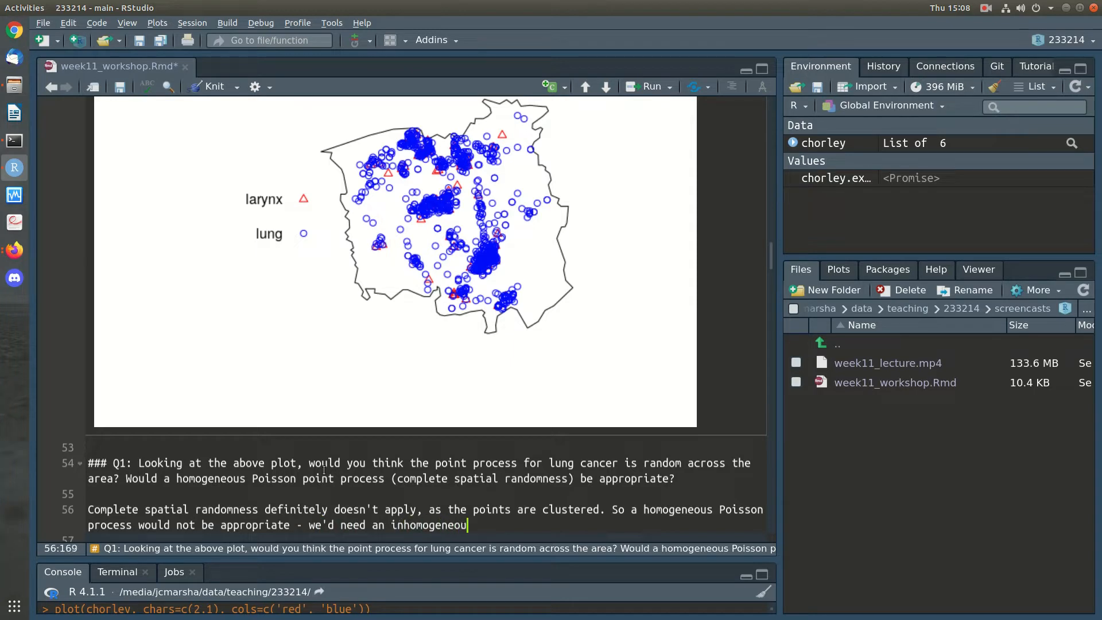
Finish the Q1 answer with "process that varies through space." and save the worksheet
text(s process.)
key(BackSpace)
text(that vary)
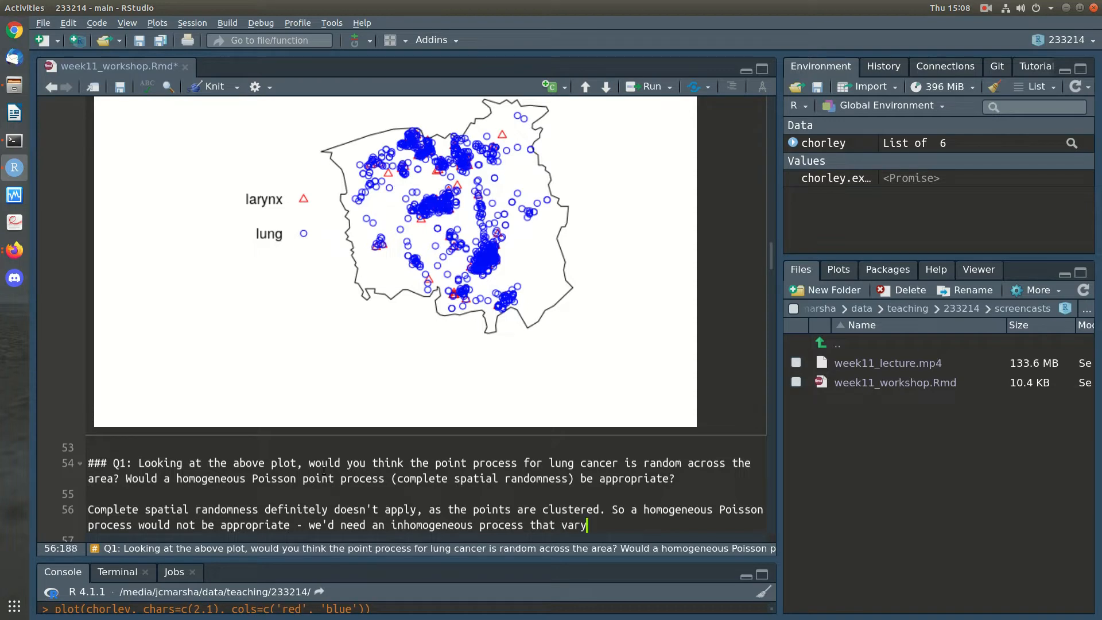
key(BackSpace)
text(ies through s)
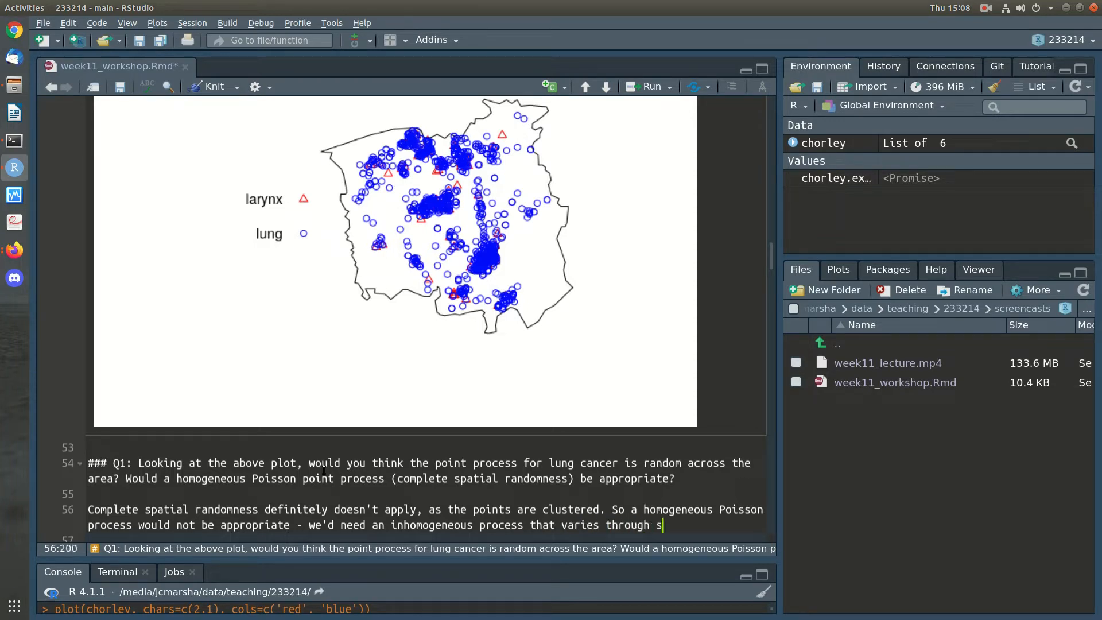
text(pace.)
key(Down)
key(ctrl+s)
key(Down)
key(Down)
key(Down)
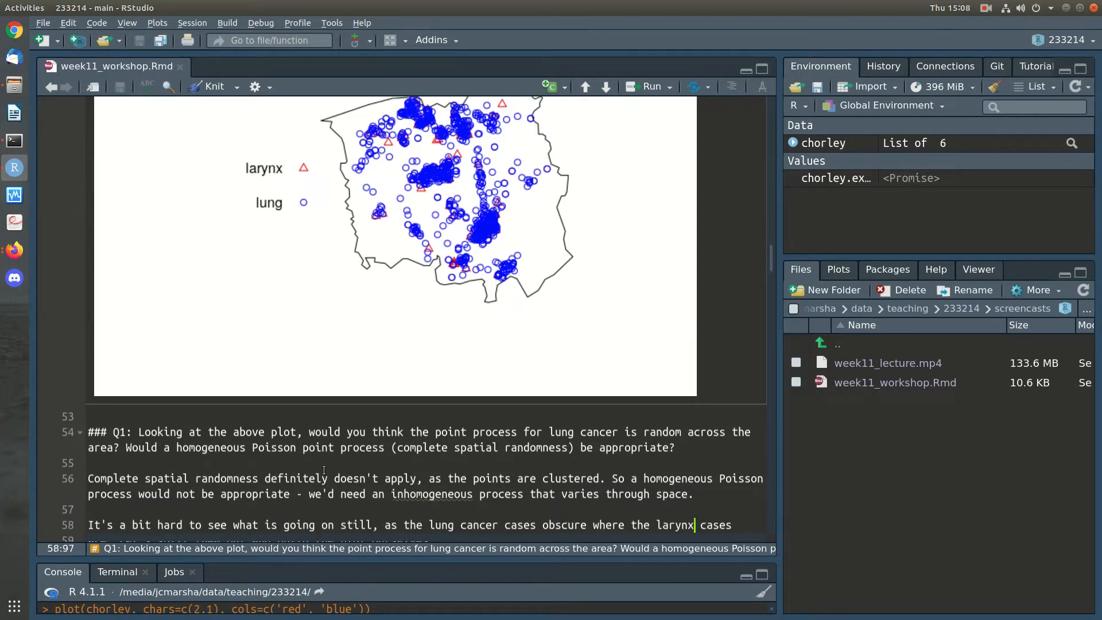
Run the lines that split chorley into larynx and lung, and plot the window outline titled "Chorley-Ribble lung data"
scroll(442, 440, down, 3)
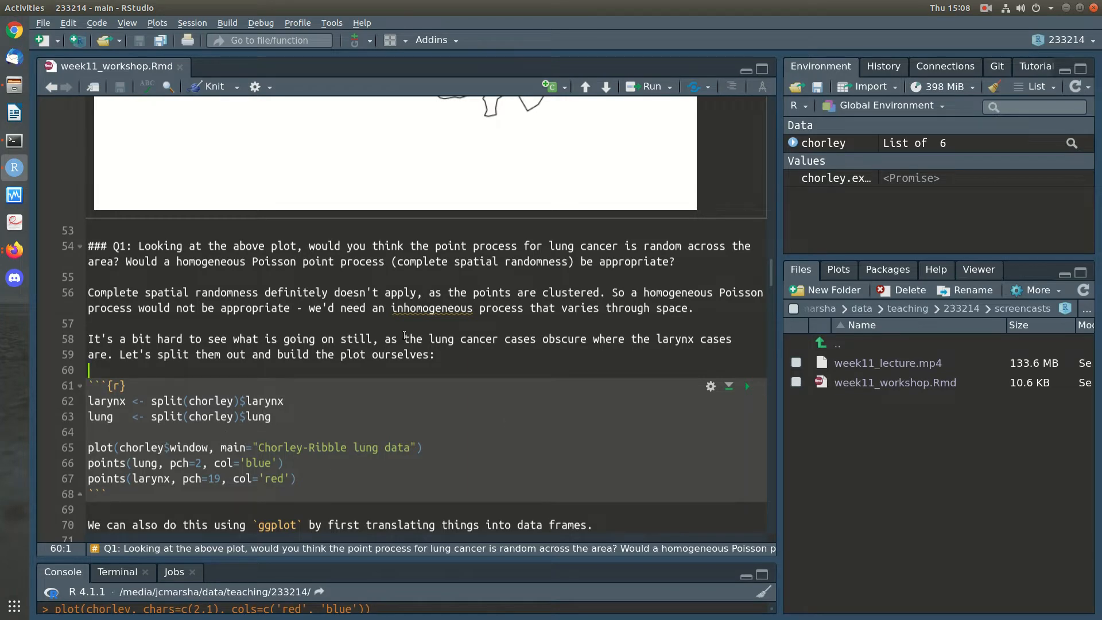
scroll(405, 336, up, 6)
scroll(418, 496, down, 6)
click(292, 398)
key(ctrl+Return)
key(ctrl+Return)
key(ctrl+Return)
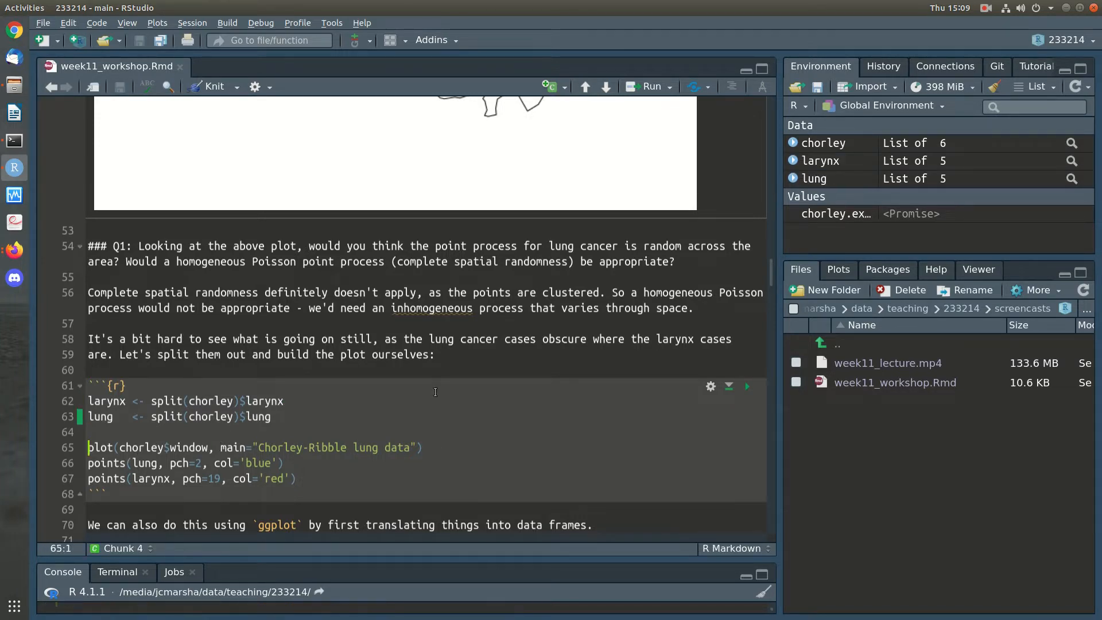
scroll(435, 394, down, 1)
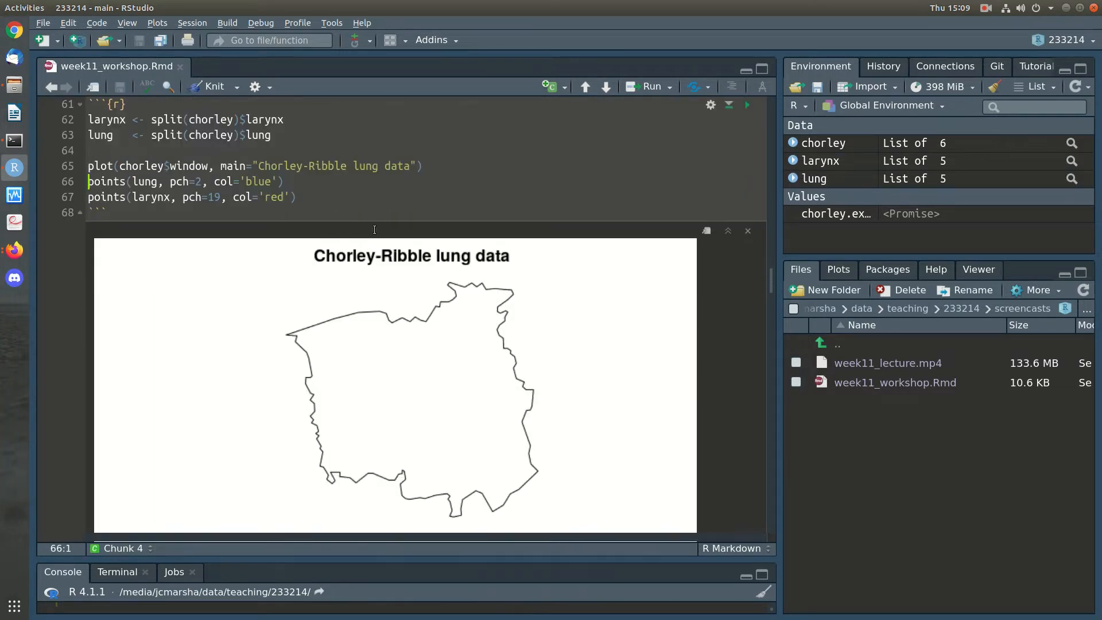
Try the lung and larynx points lines individually, and run the whole chunk to plot both case types over the window outline
key(ctrl+Return)
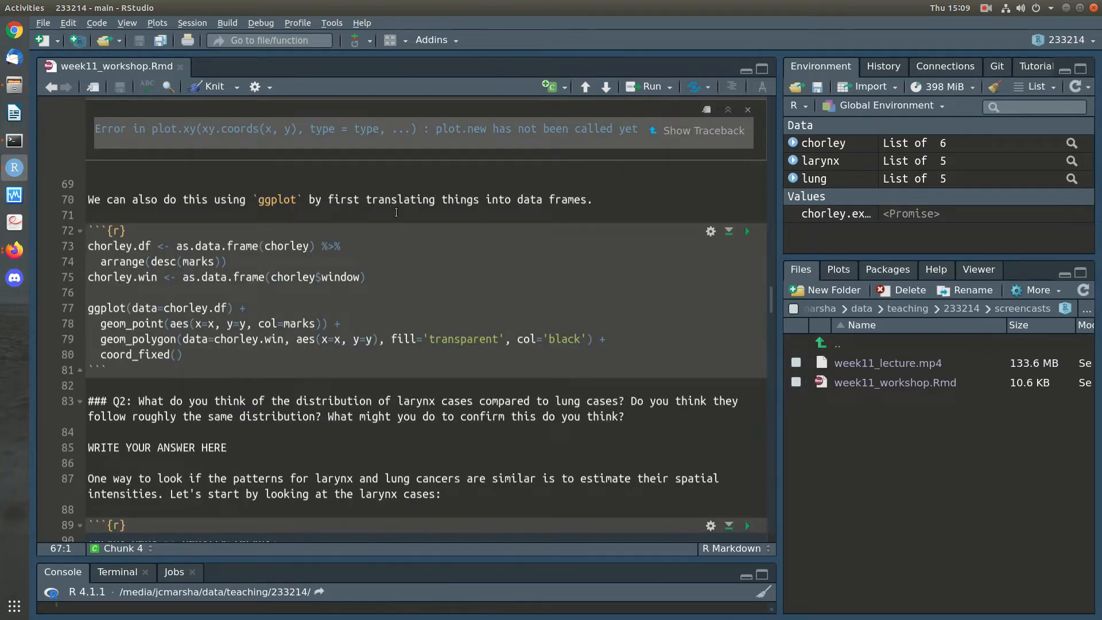
key(ctrl+Return)
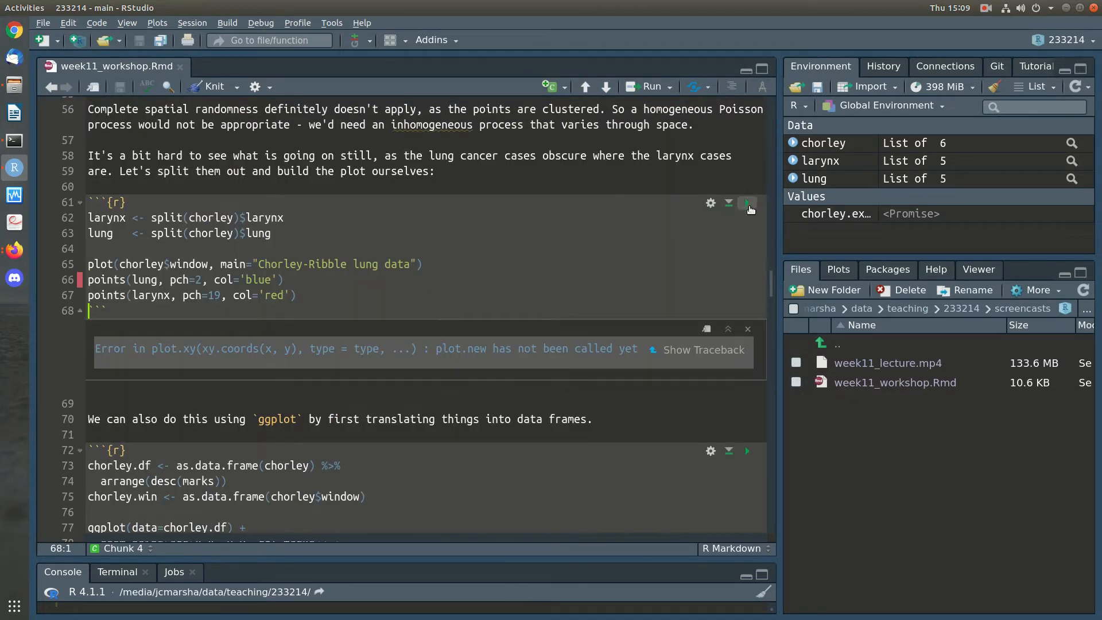
click(748, 204)
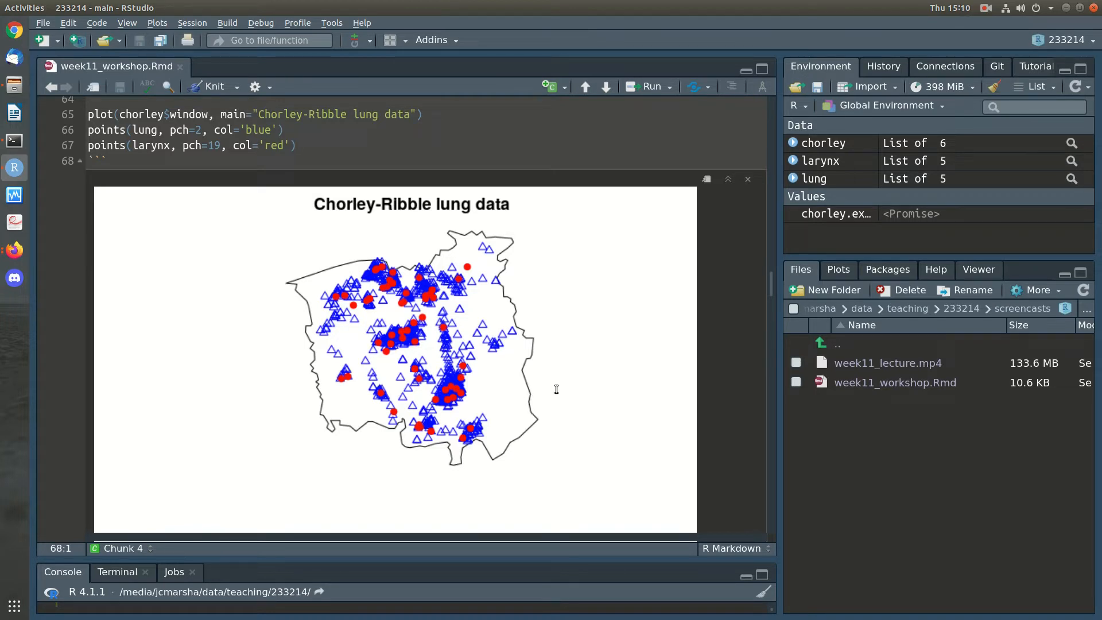
scroll(557, 389, down, 2)
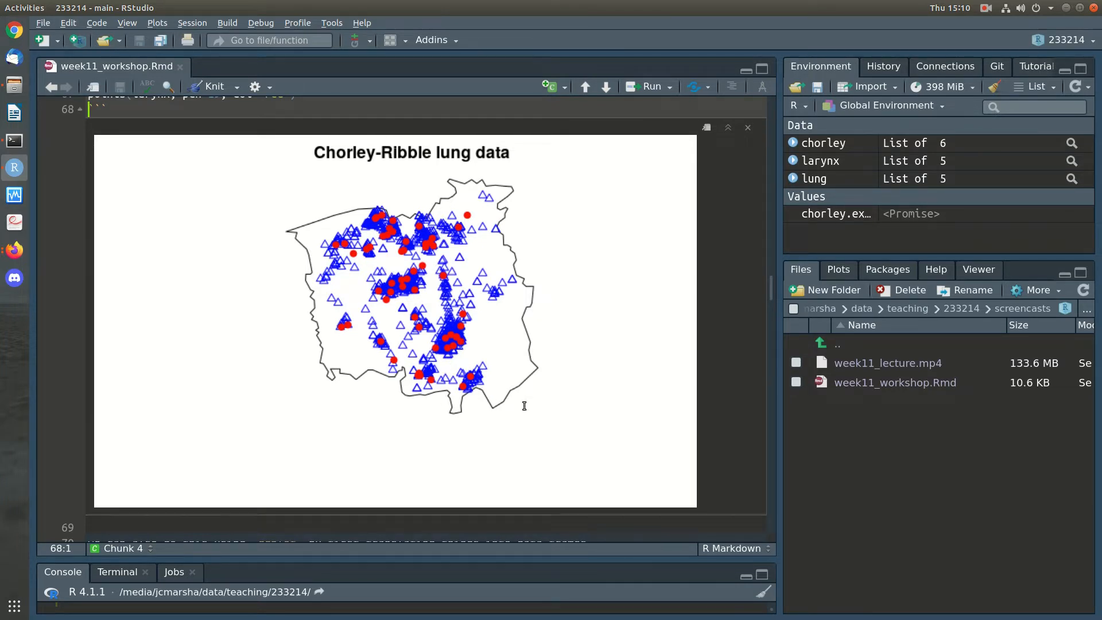
scroll(525, 406, down, 5)
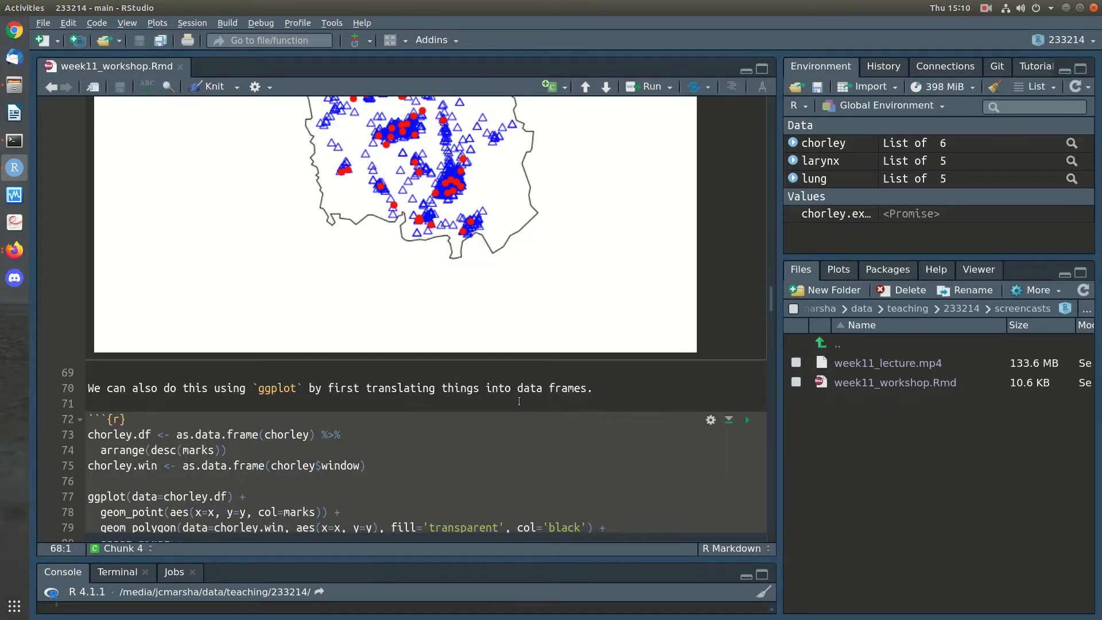
scroll(504, 383, up, 6)
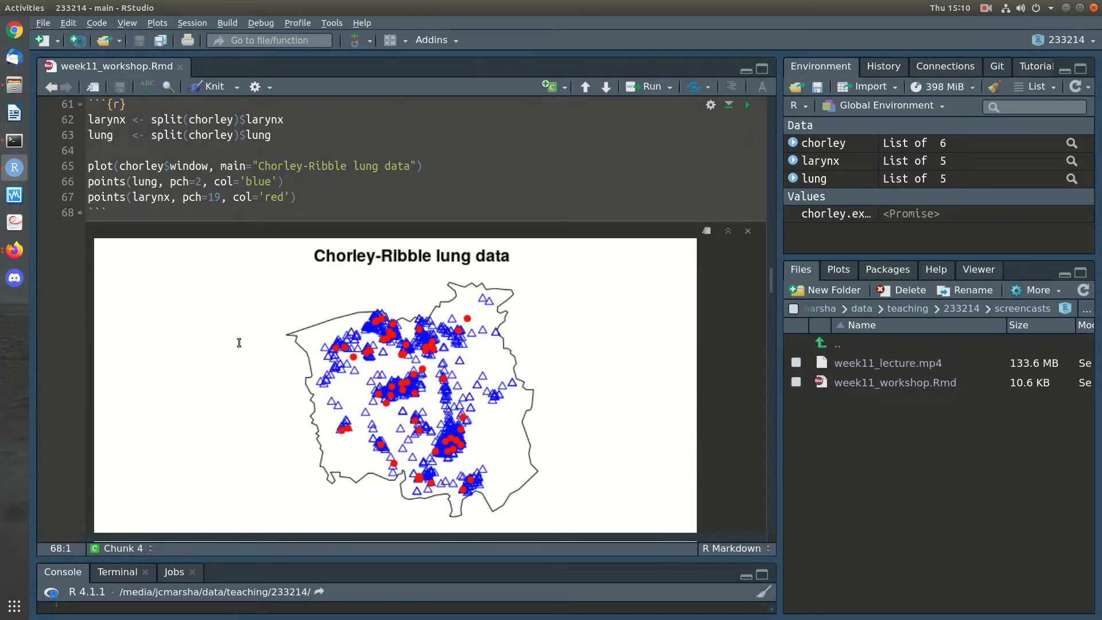
Run the ggplot chunk that converts chorley and its window to data frames, and review the resulting map against its code
scroll(422, 349, down, 10)
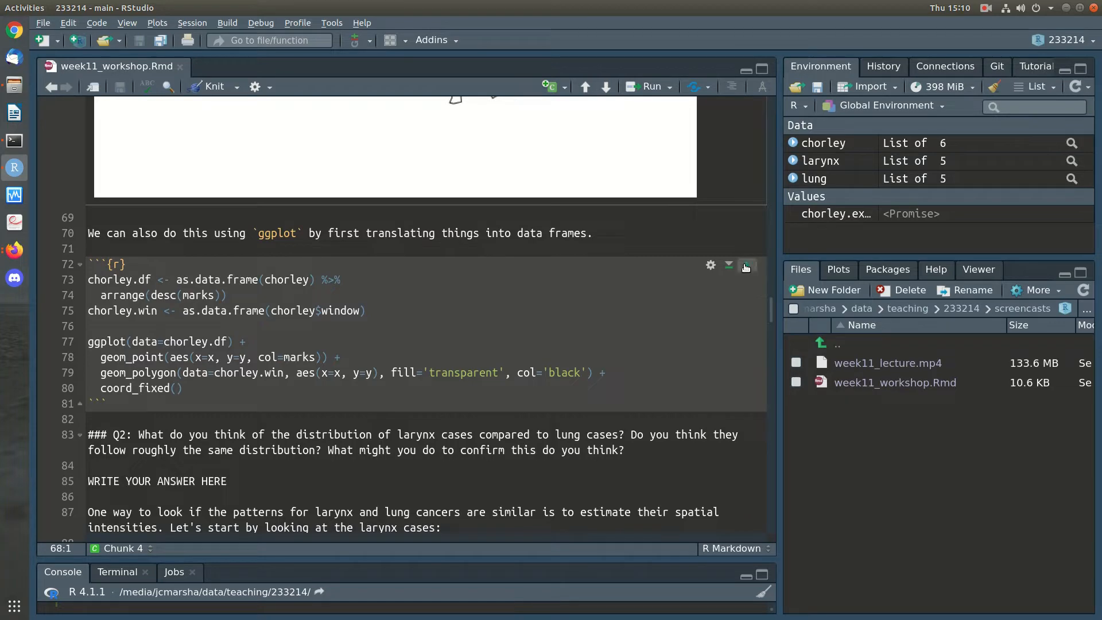
click(747, 264)
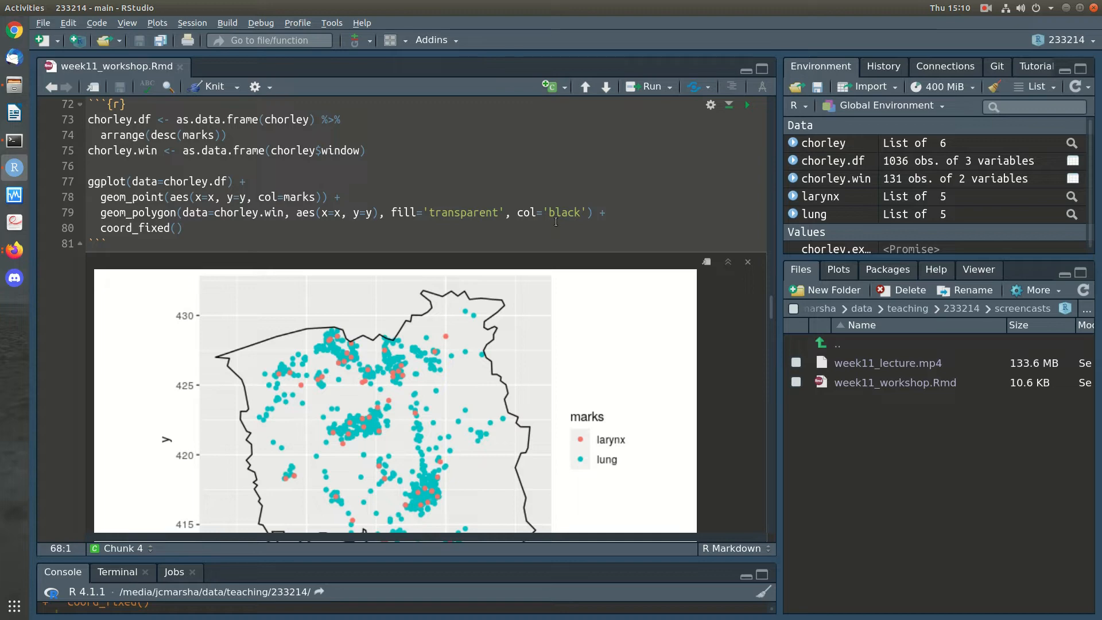
scroll(556, 222, down, 4)
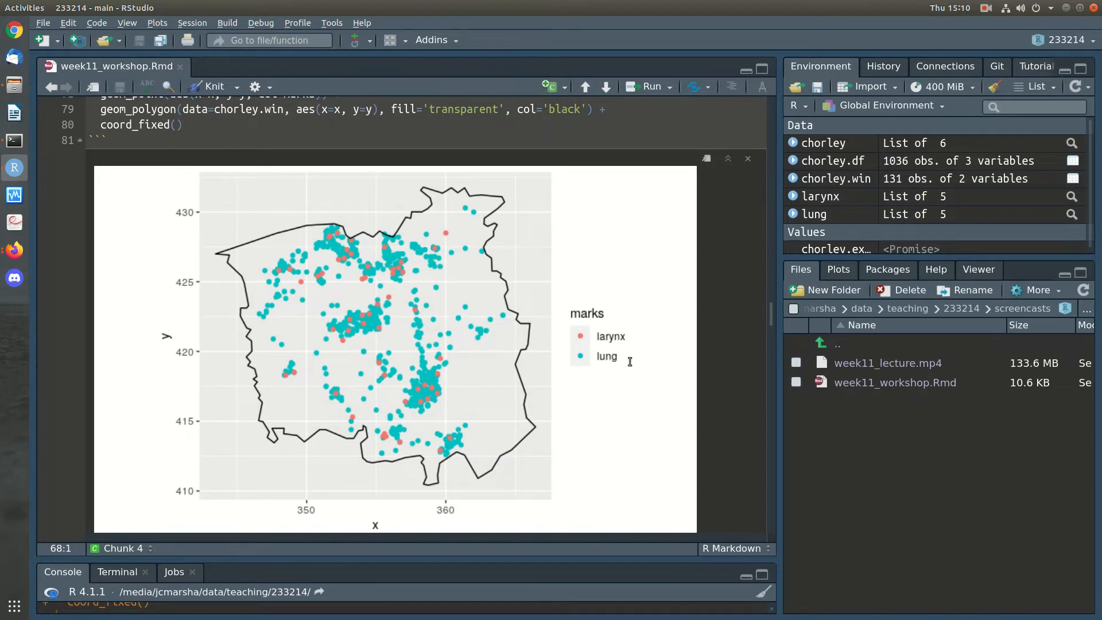
scroll(615, 440, up, 4)
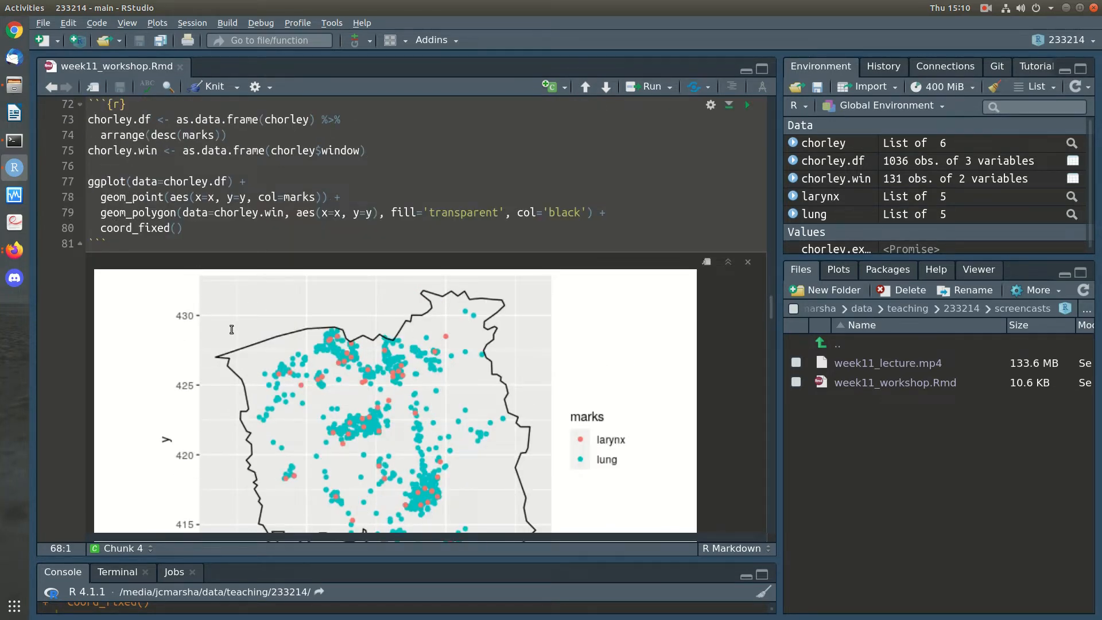
scroll(236, 338, down, 4)
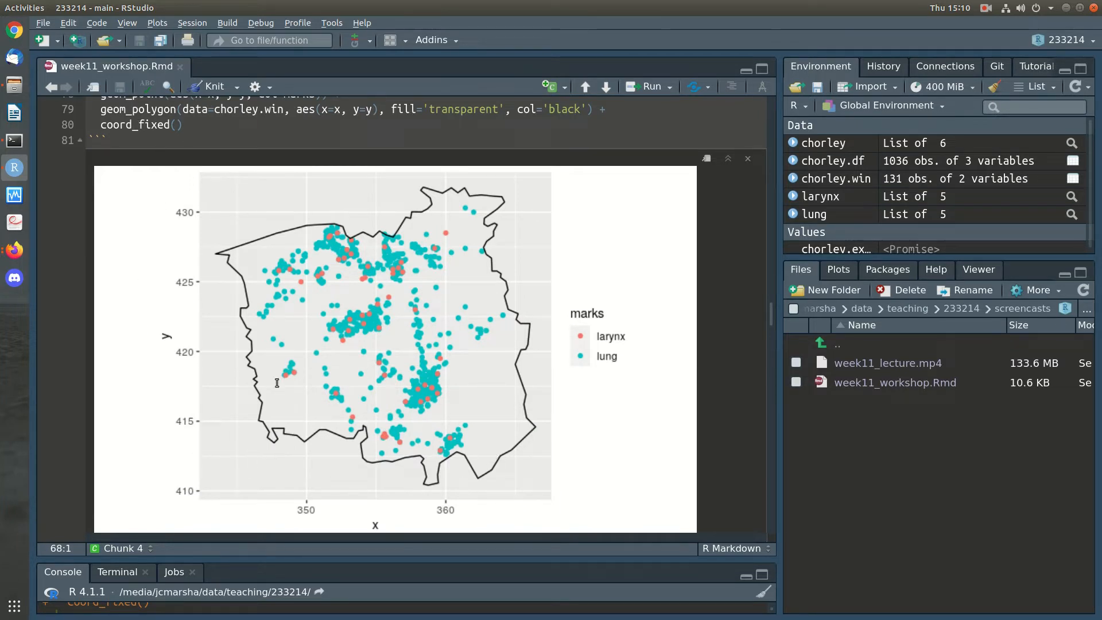
scroll(675, 410, up, 2)
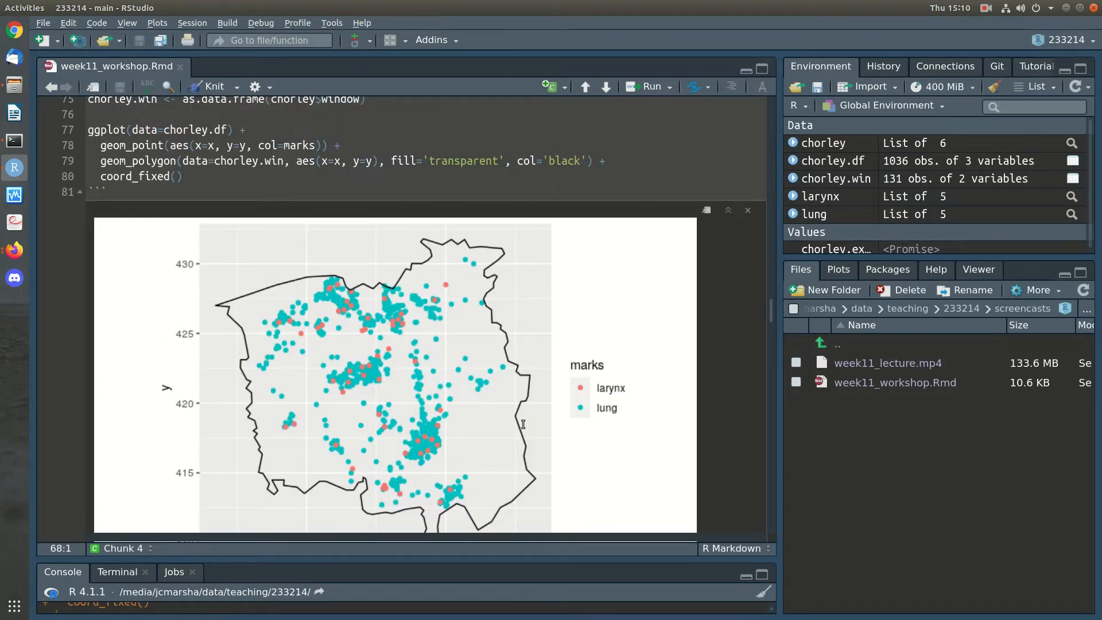
scroll(530, 421, up, 2)
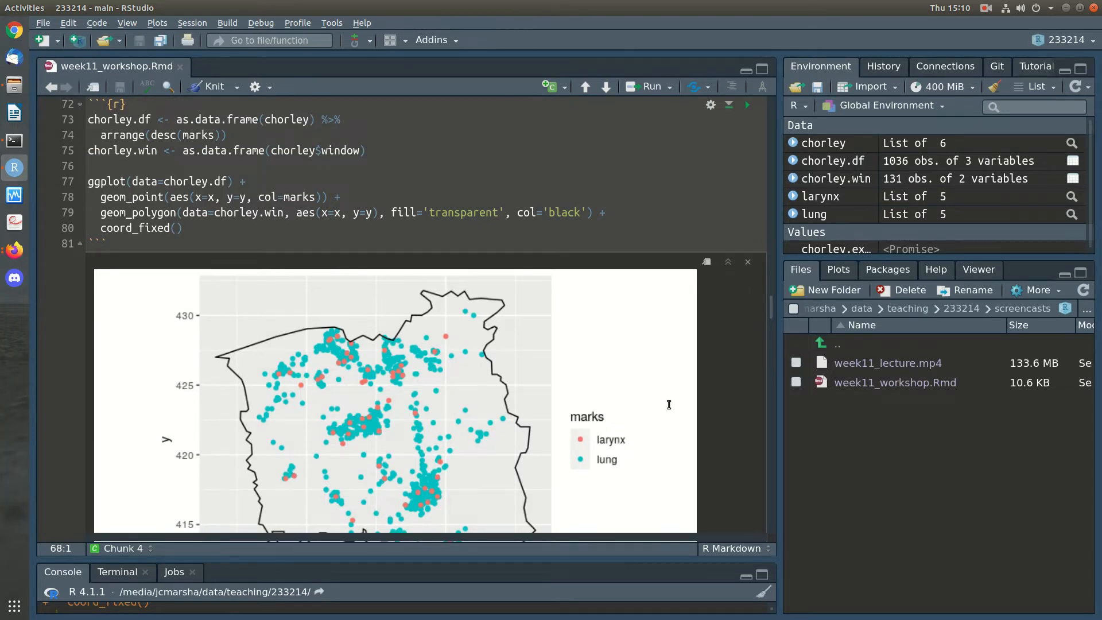
Replace the Q2 answer placeholder with "Yes, the larynx caess"
scroll(669, 405, down, 10)
scroll(669, 405, up, 2)
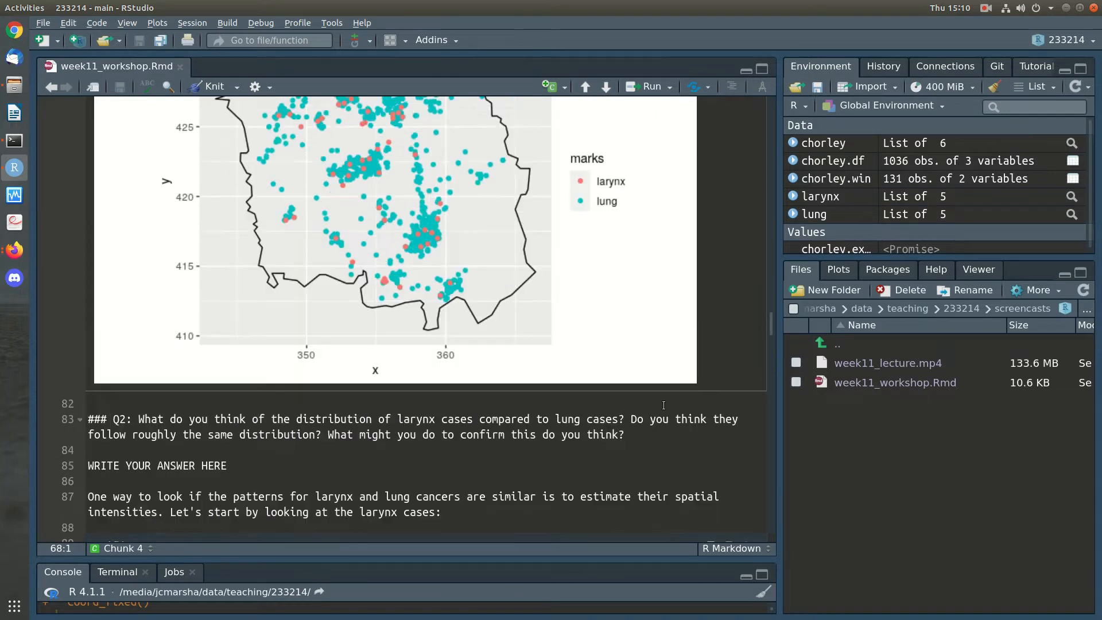
click(438, 460)
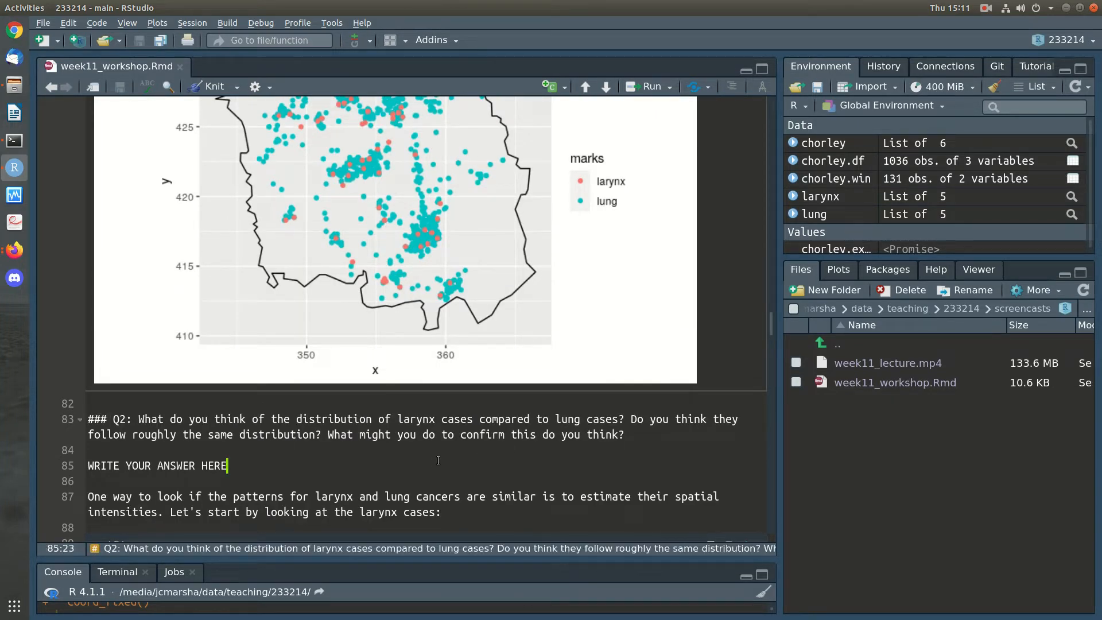
key(shift+Up)
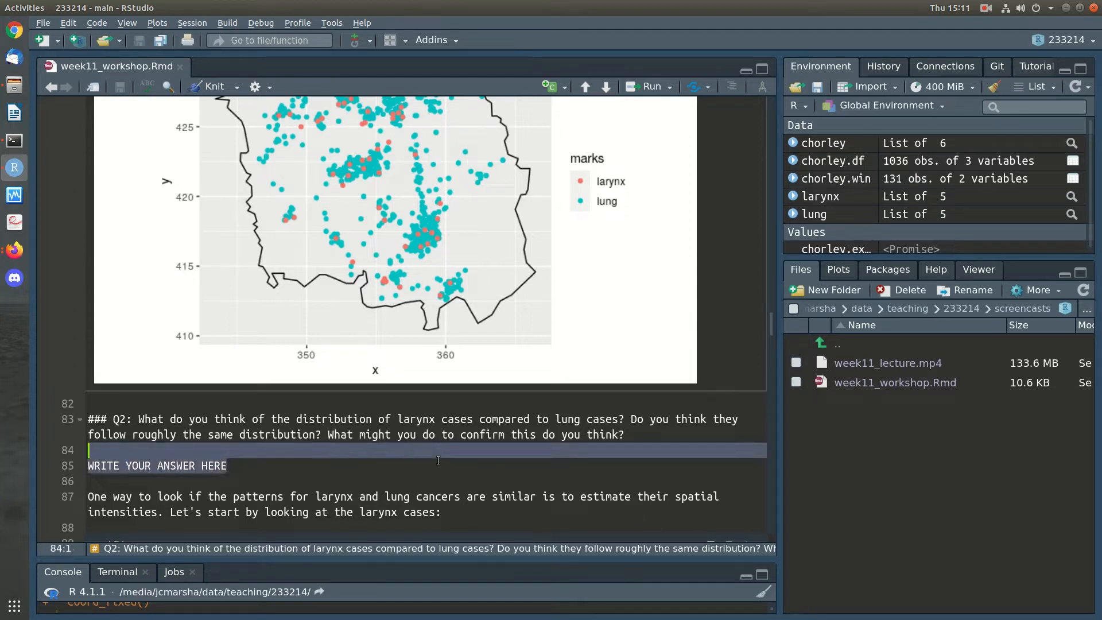
key(BackSpace)
key(Return)
text(Ye)
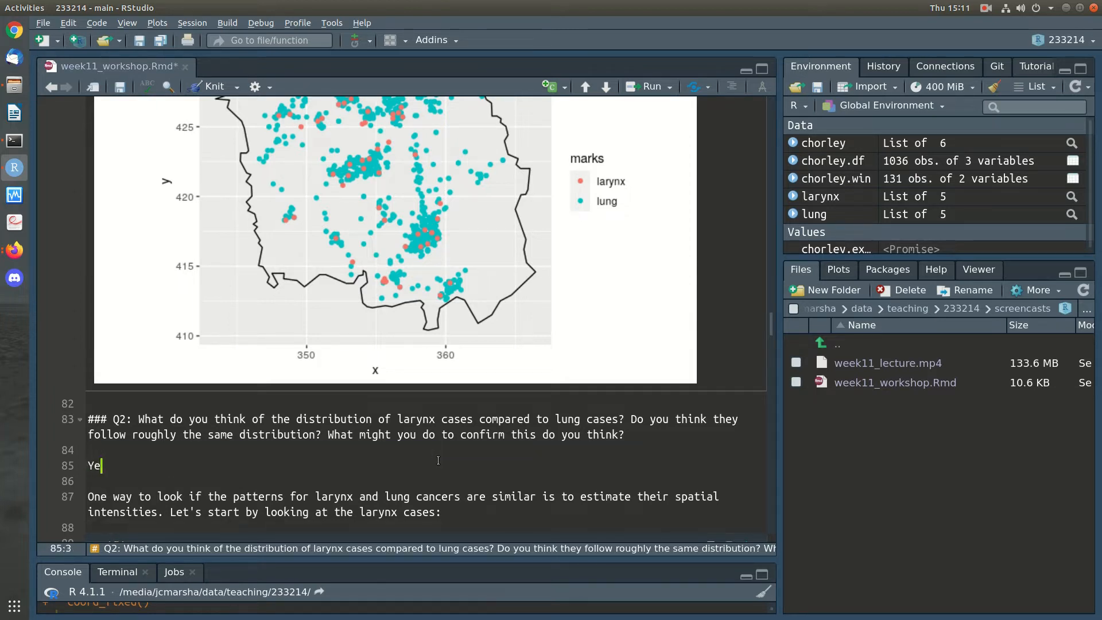
text(s, the larynx caess )
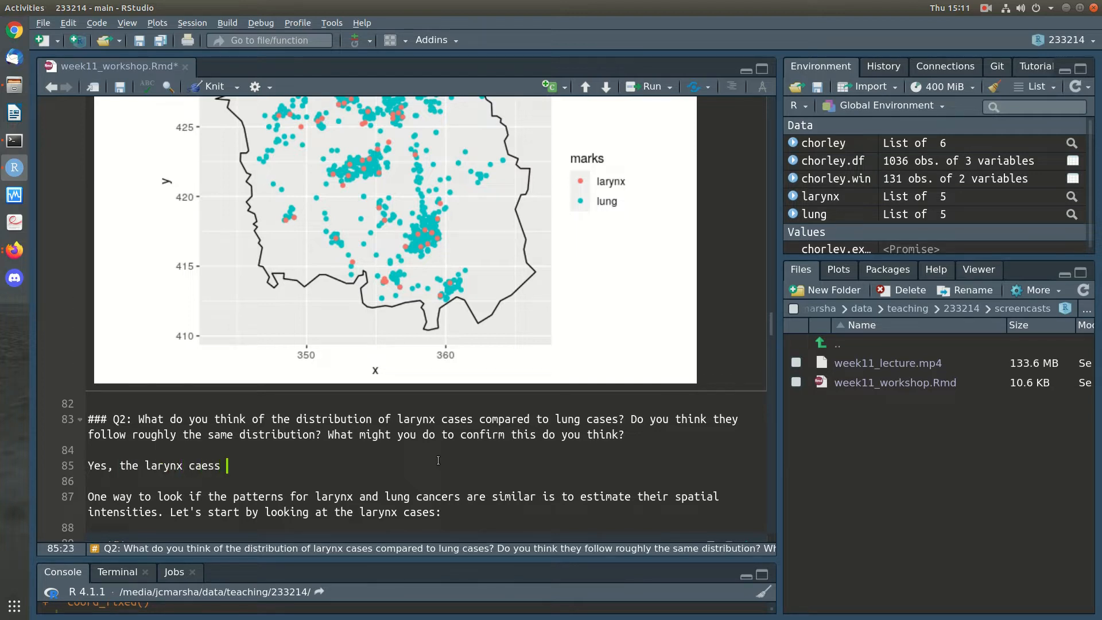
Continue the Q2 answer with "do seem to follow roughly the same distribution as lung cases,"
text(do seem to follow roughtly t)
key(BackSpace)
key(BackSpace)
key(BackSpace)
key(BackSpace)
key(BackSpace)
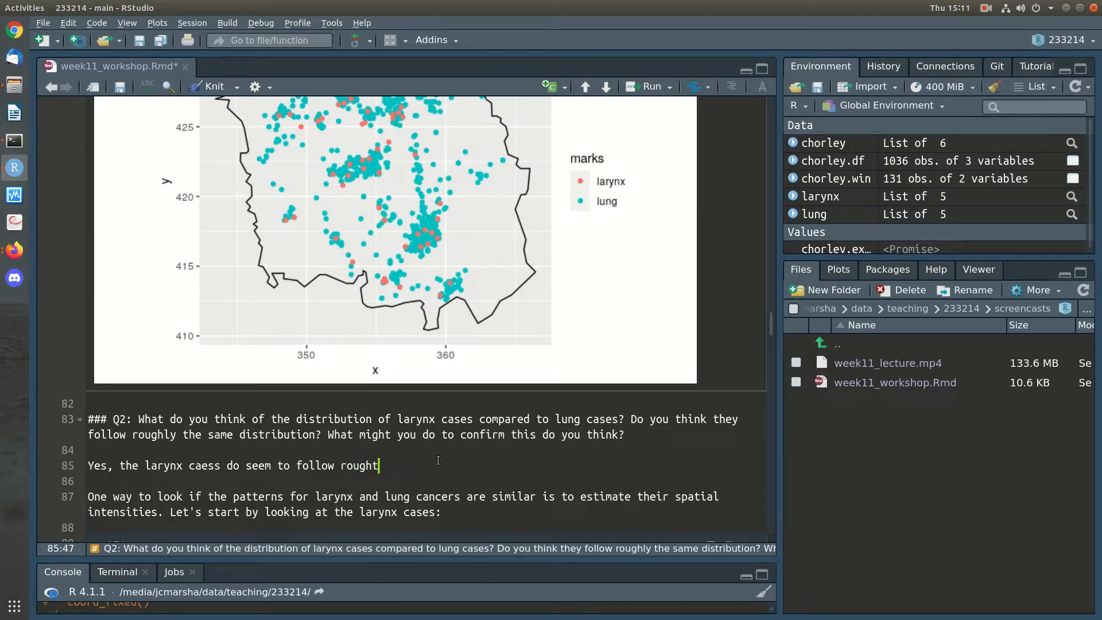
text(ly the same distribution as lung case s-)
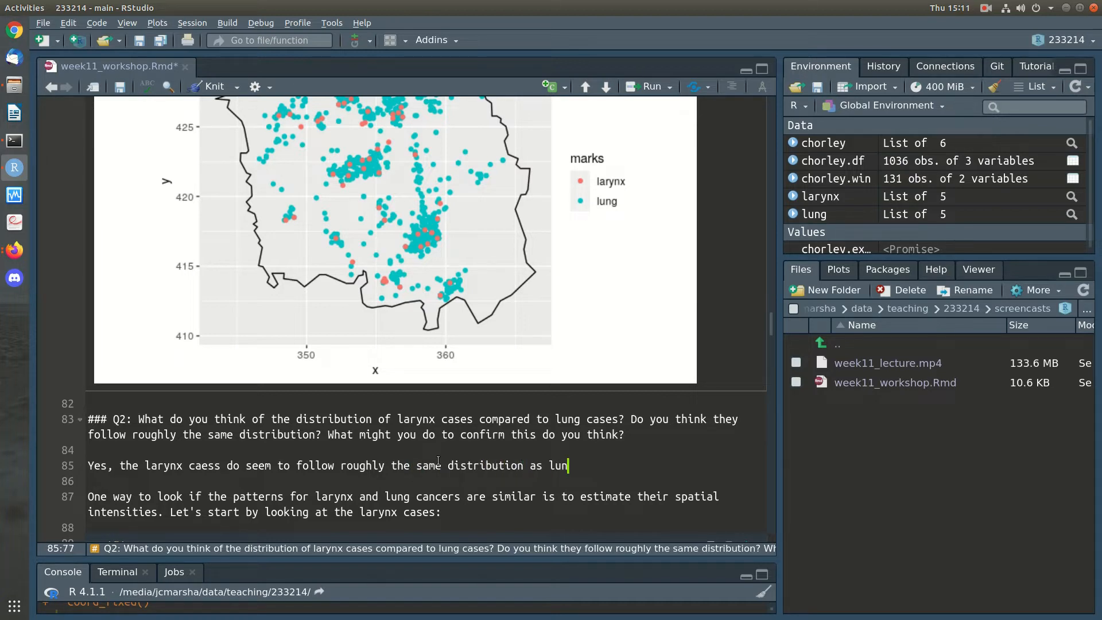
key(BackSpace)
key(BackSpace)
key(BackSpace)
key(BackSpace)
text(s)
key(BackSpace)
key(BackSpace)
Finish the Q2 answer with "possibly as both are mostly driven by where people are." and check it against the ggplot map
text(possibly a)
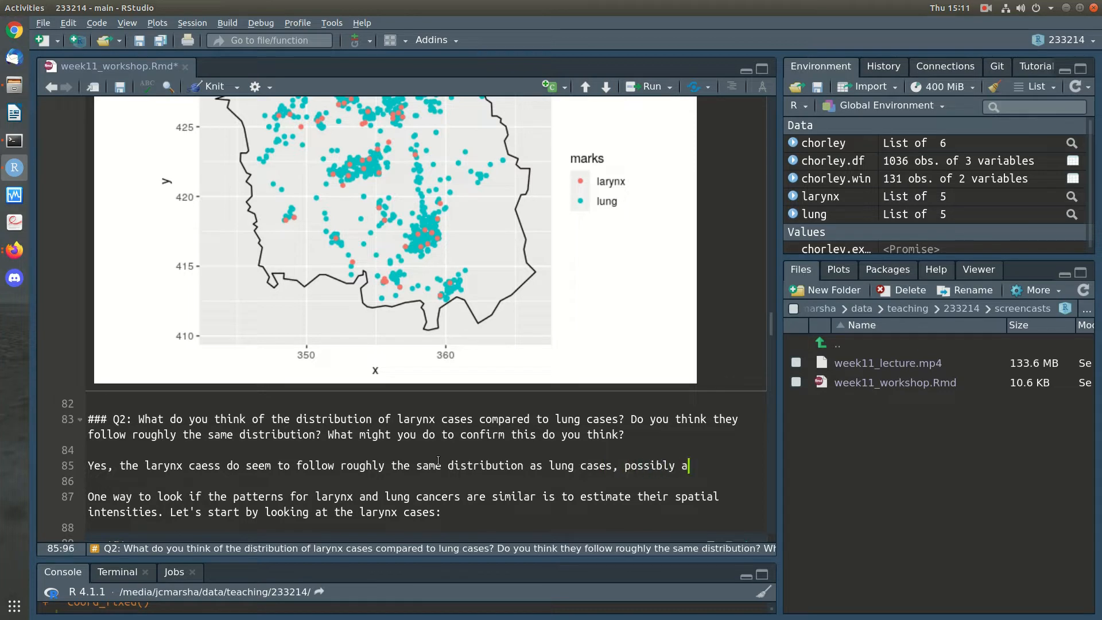
text(s both are mostly)
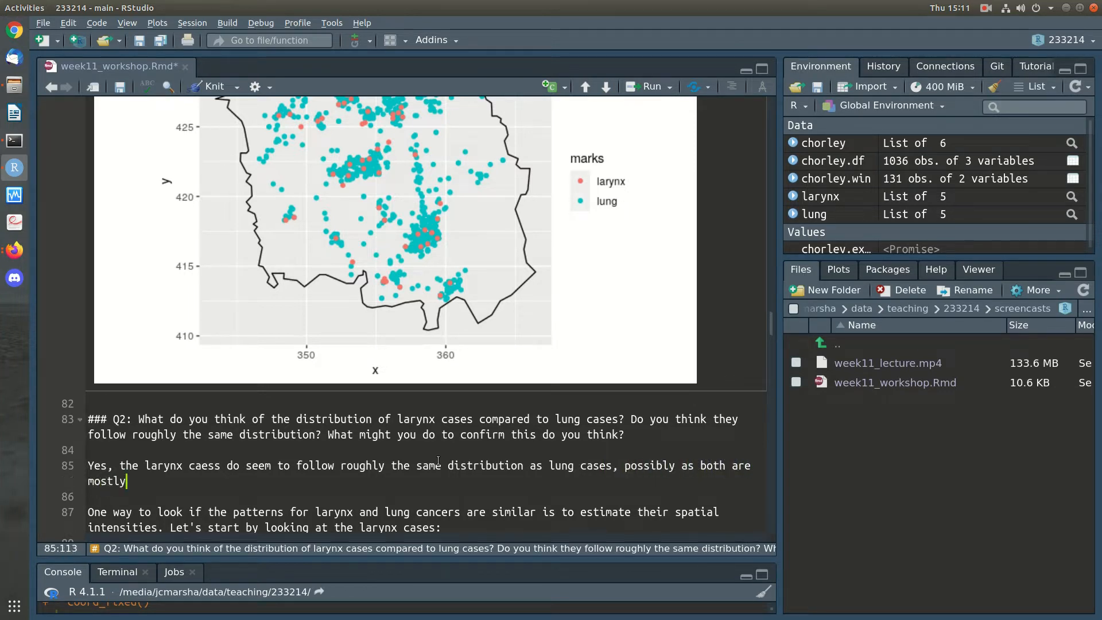
text( driven by where people are.)
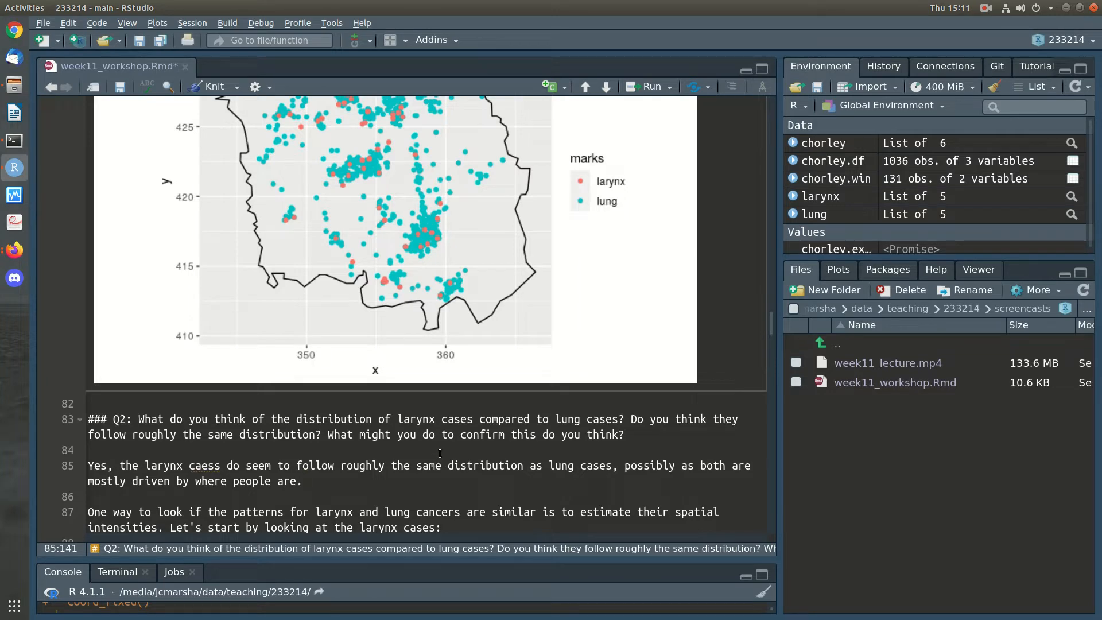
scroll(440, 453, up, 3)
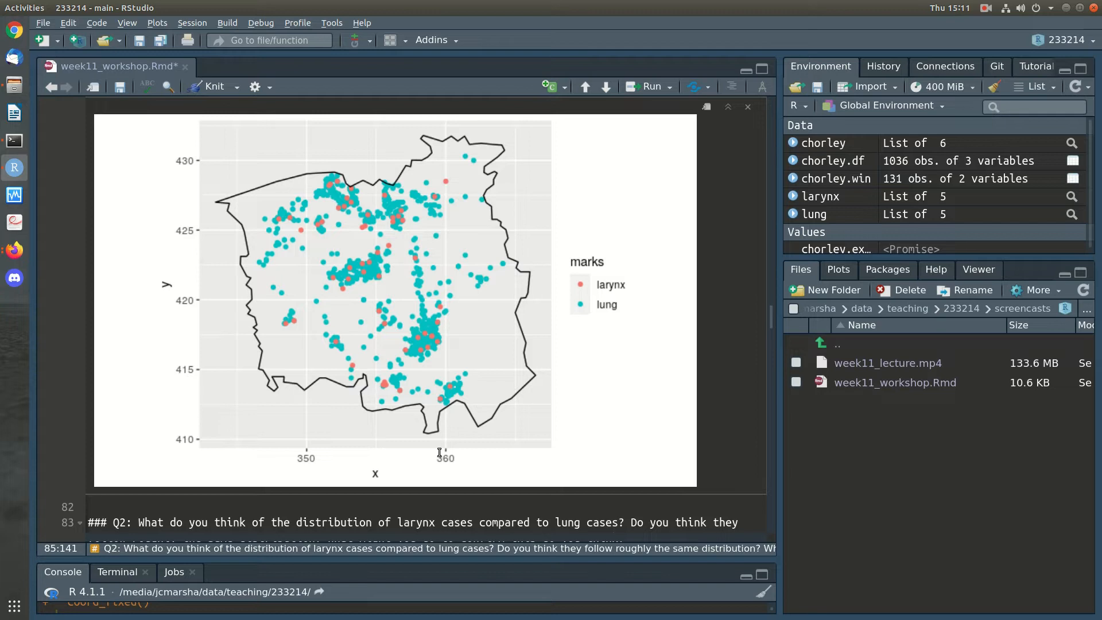
scroll(439, 453, down, 2)
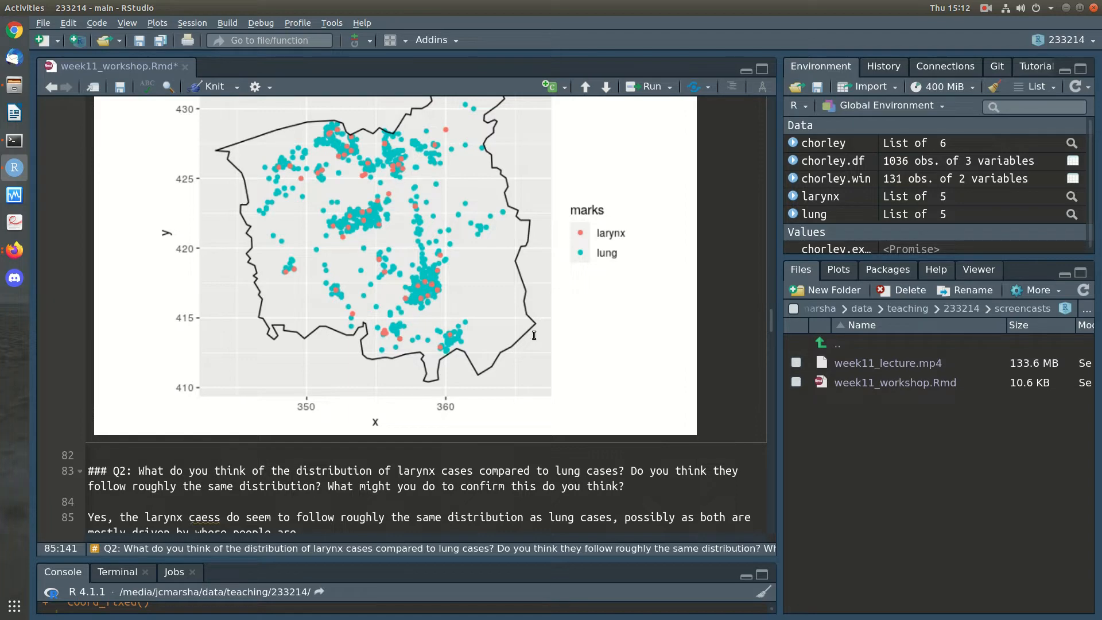
scroll(534, 335, down, 2)
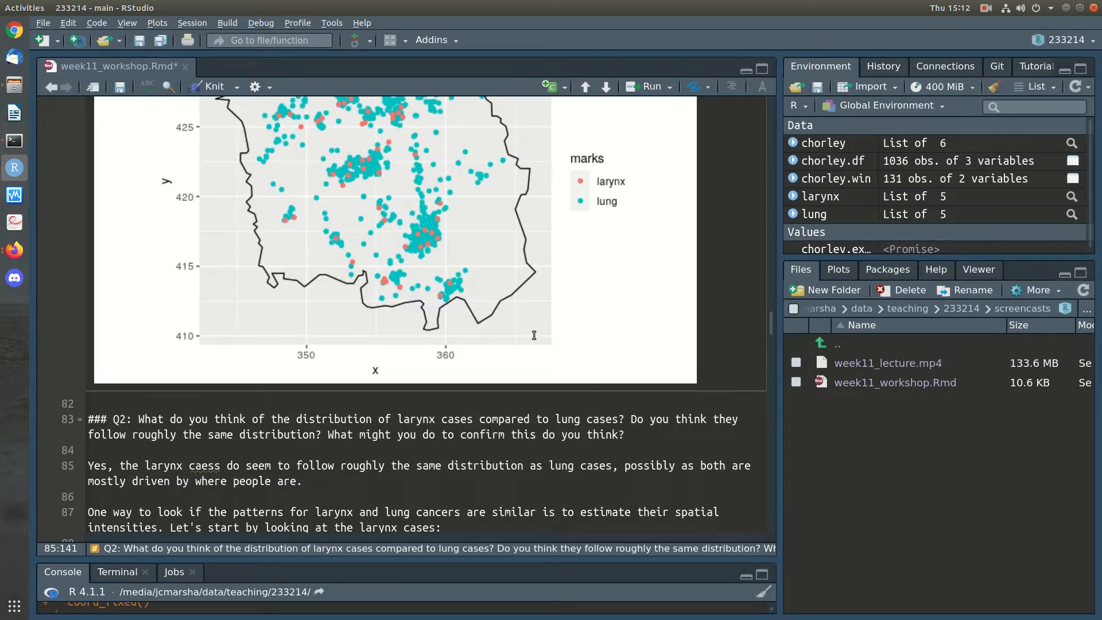
scroll(534, 335, up, 2)
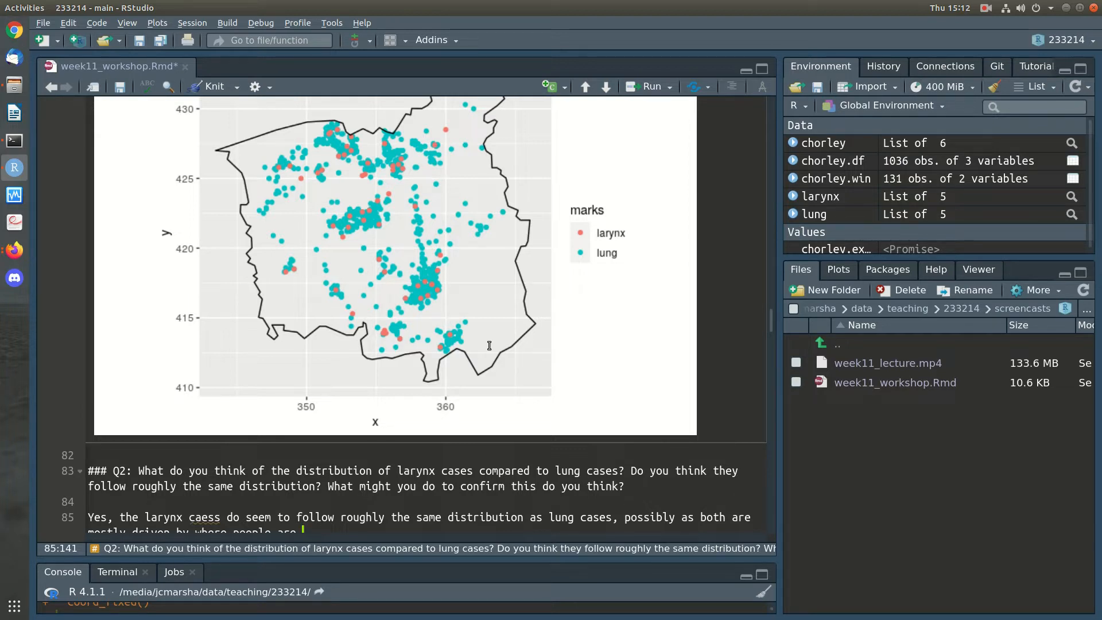
Run the chunk that estimates the spatial density of the larynx cases as larynx.dens and plots it
scroll(489, 345, down, 3)
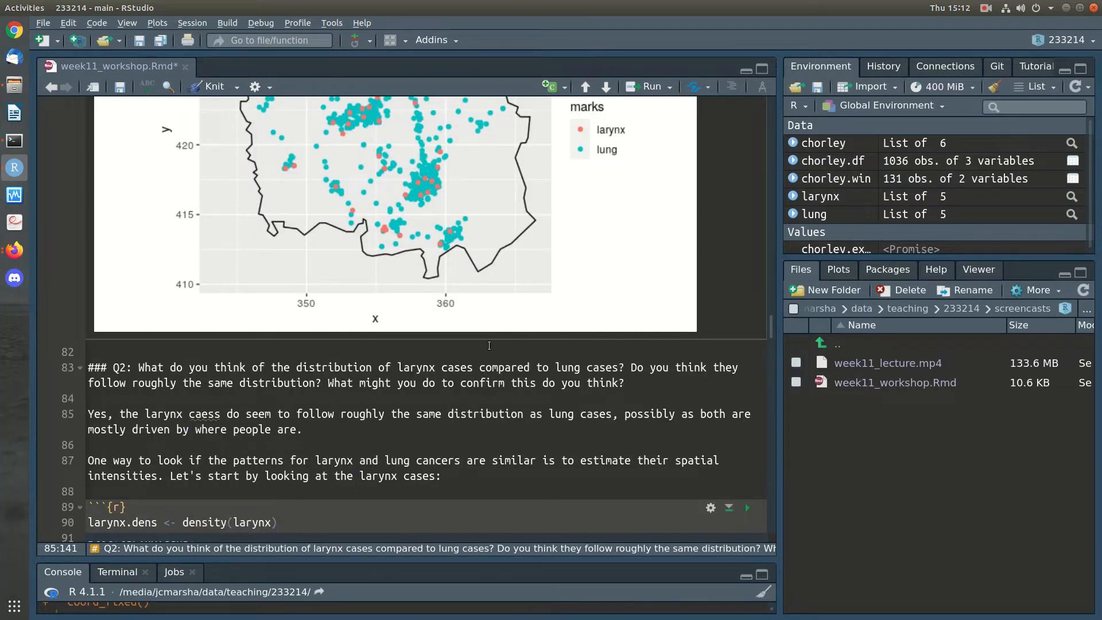
scroll(489, 346, down, 3)
click(439, 465)
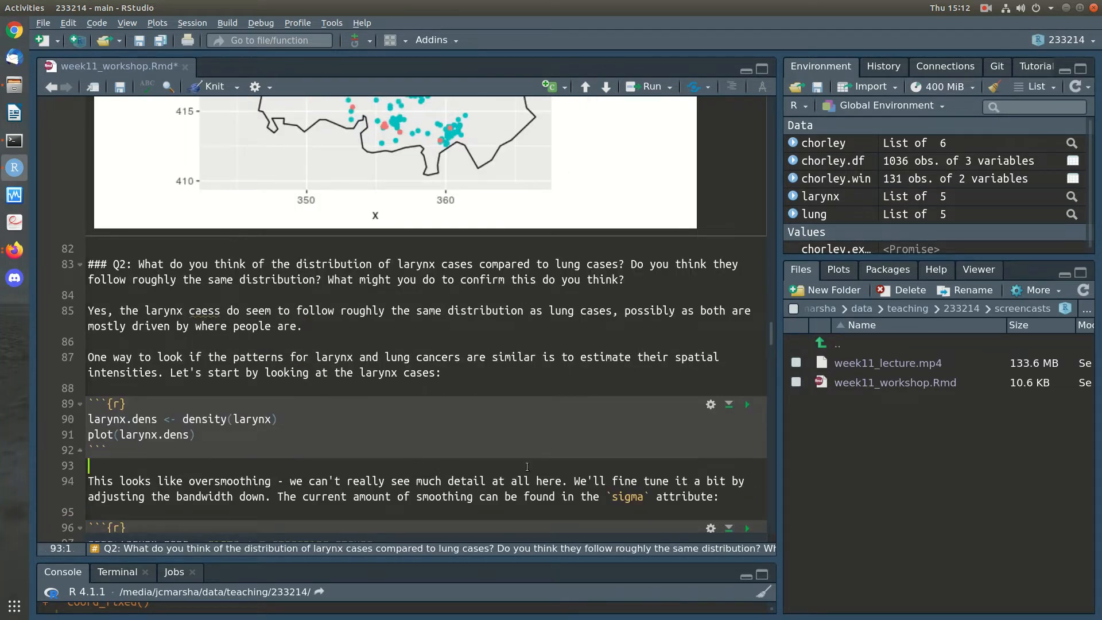
scroll(654, 471, down, 3)
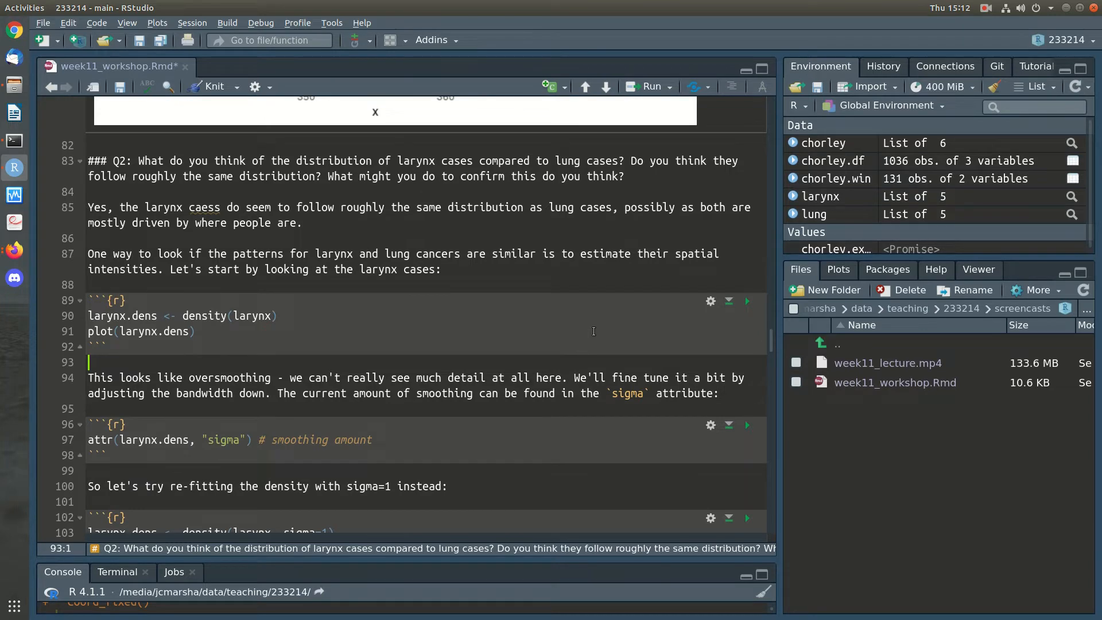
click(700, 319)
click(754, 300)
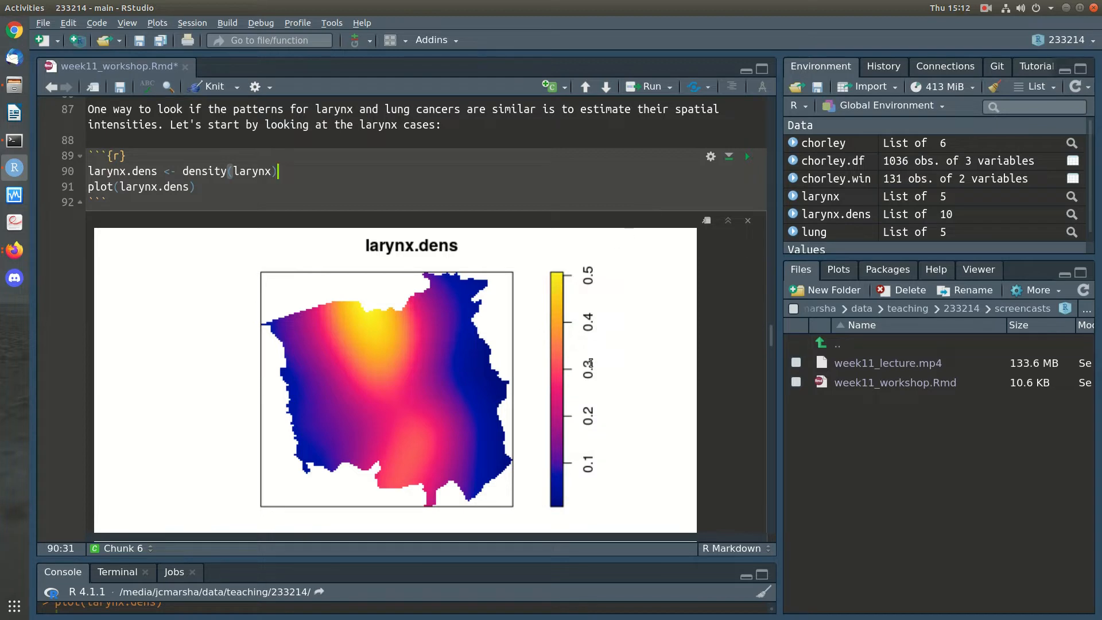
scroll(591, 362, down, 1)
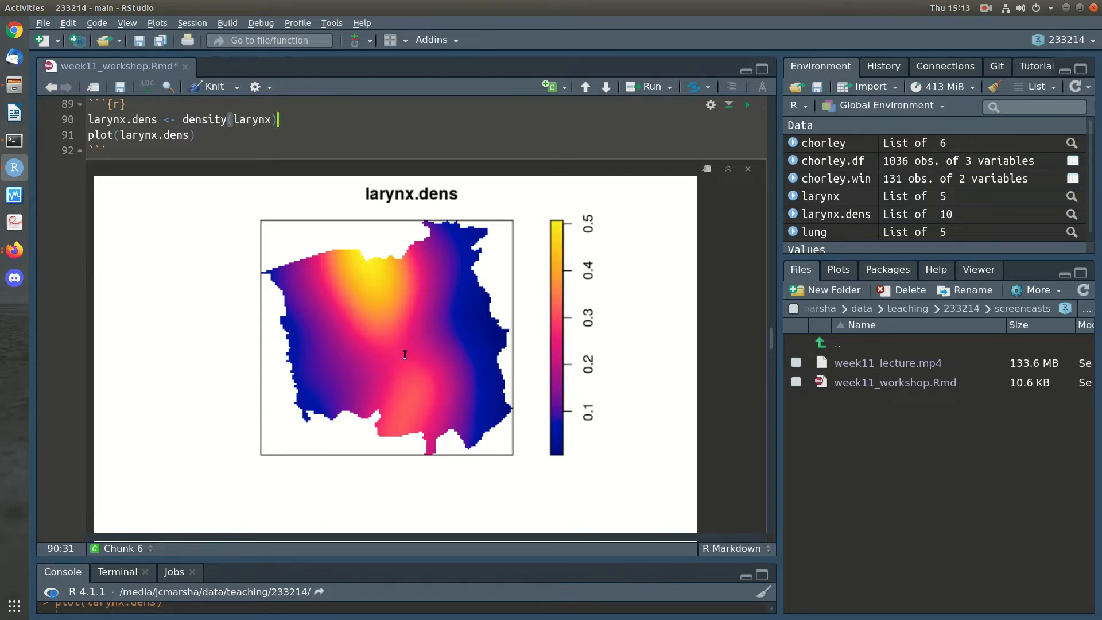
Run the chunk that reads the smoothing amount from the sigma attribute of larynx.dens
scroll(616, 411, down, 5)
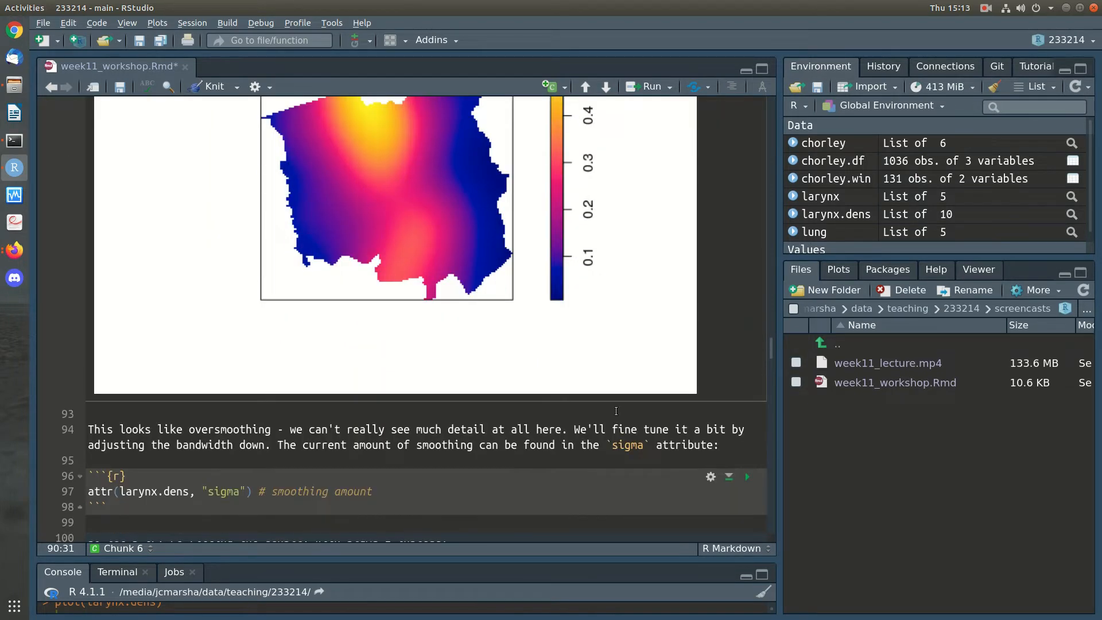
scroll(616, 412, down, 2)
click(747, 424)
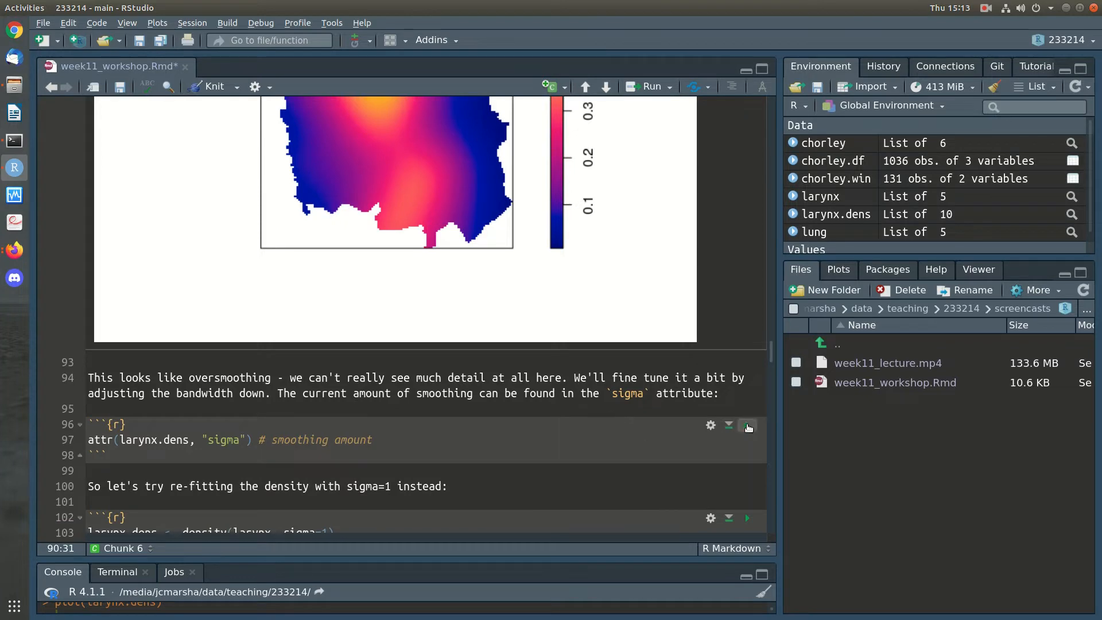
Run the chunk that refits larynx.dens with sigma=1 and look over the resulting density map
scroll(565, 430, down, 4)
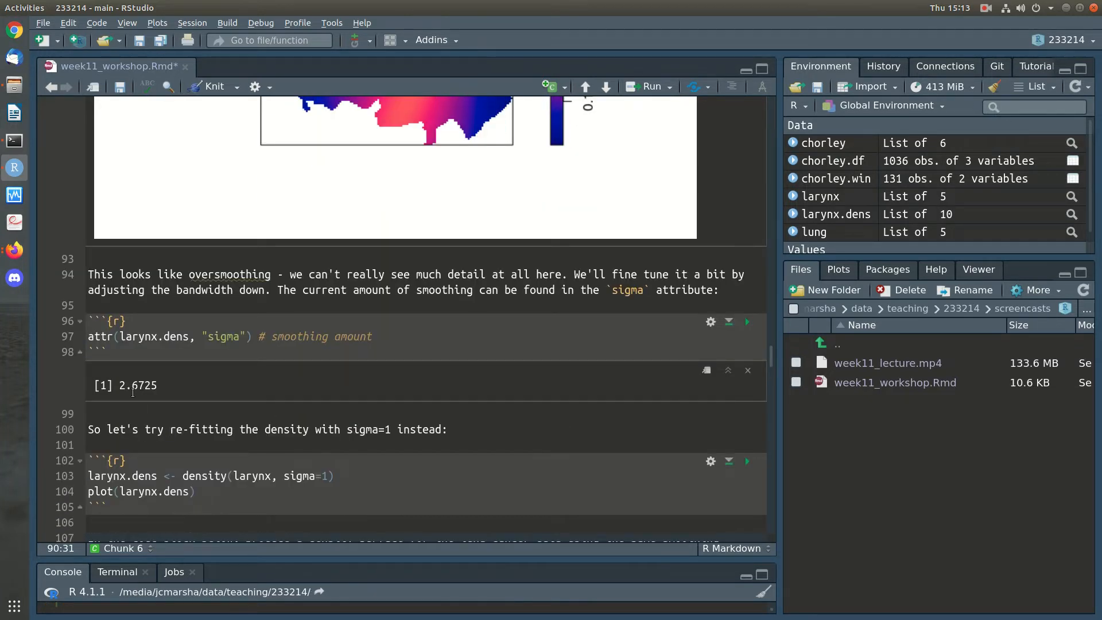
scroll(458, 499, down, 2)
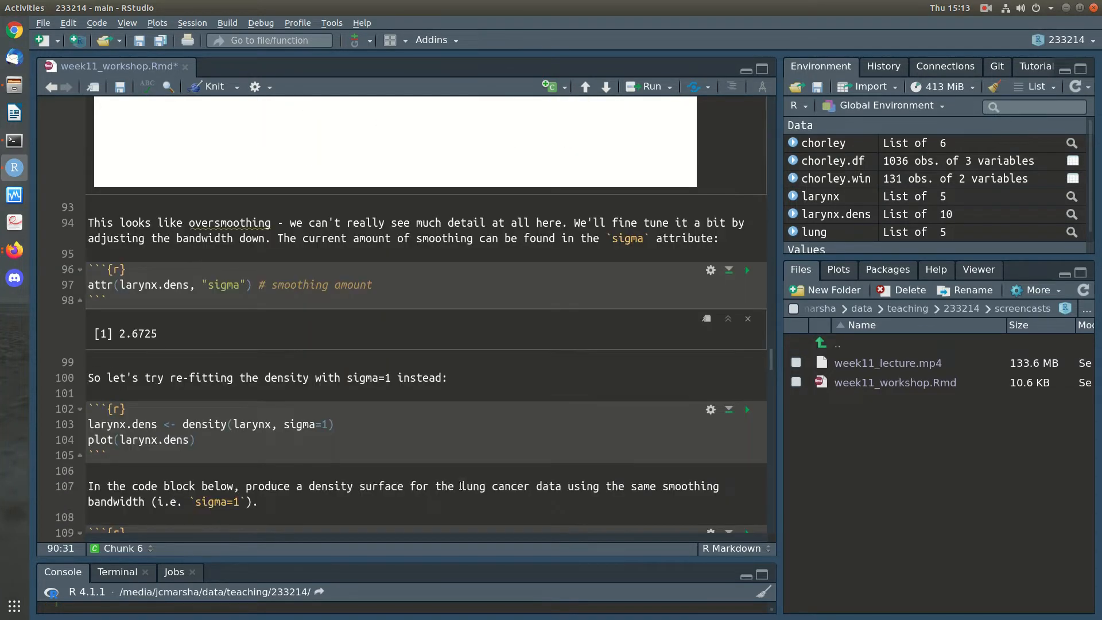
click(747, 410)
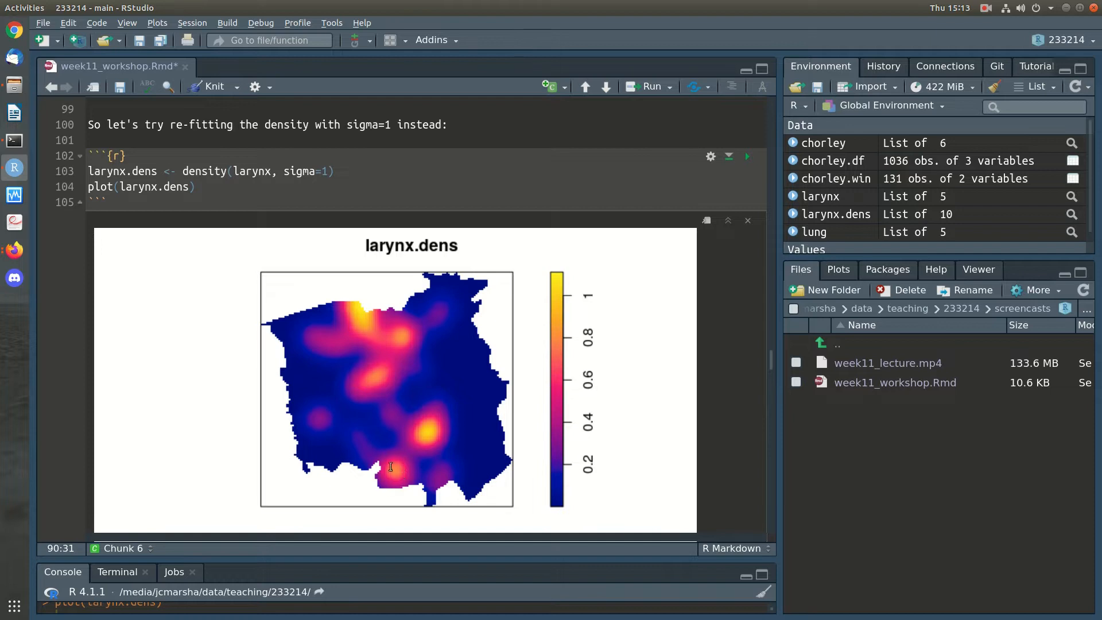
scroll(670, 424, down, 1)
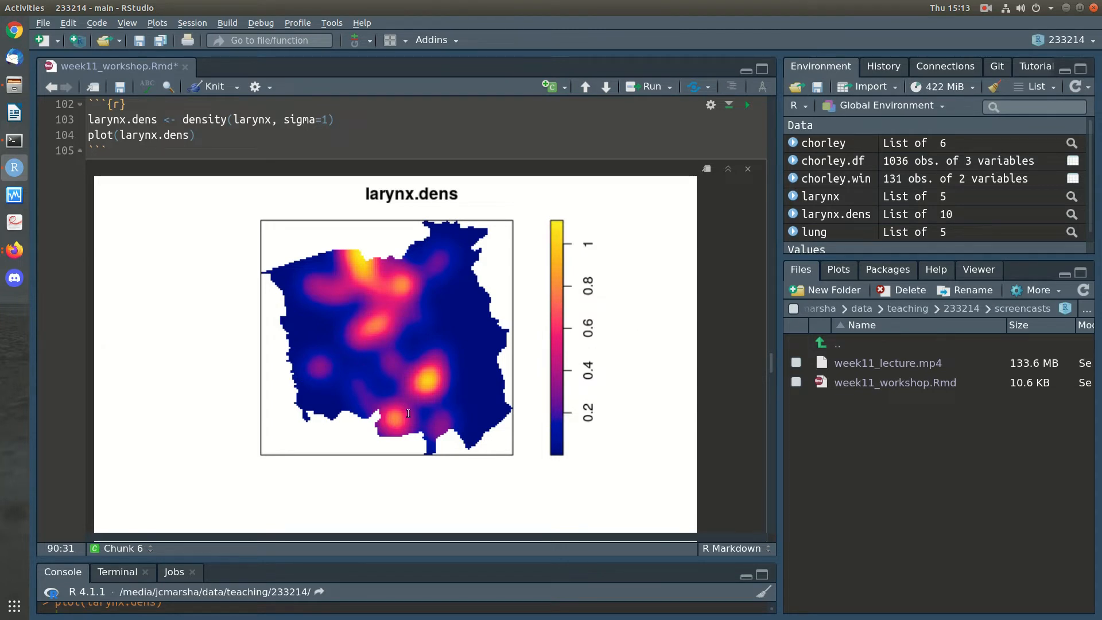
scroll(701, 412, down, 2)
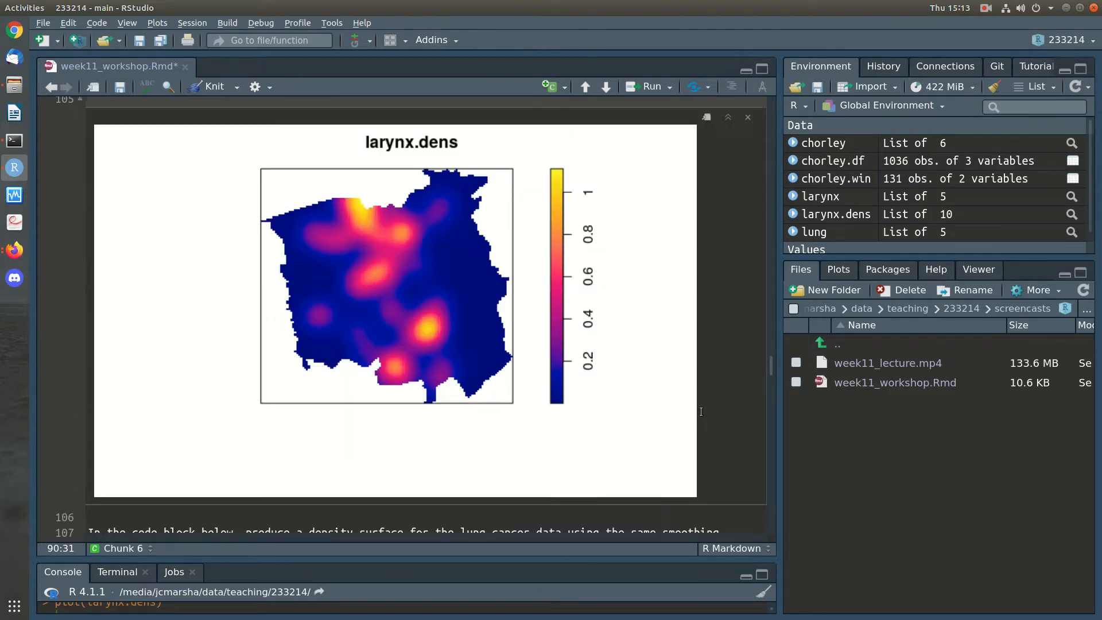
Copy the two lines of larynx density code with sigma=1 into the empty chunk for the lung cancer density surface
scroll(701, 412, down, 4)
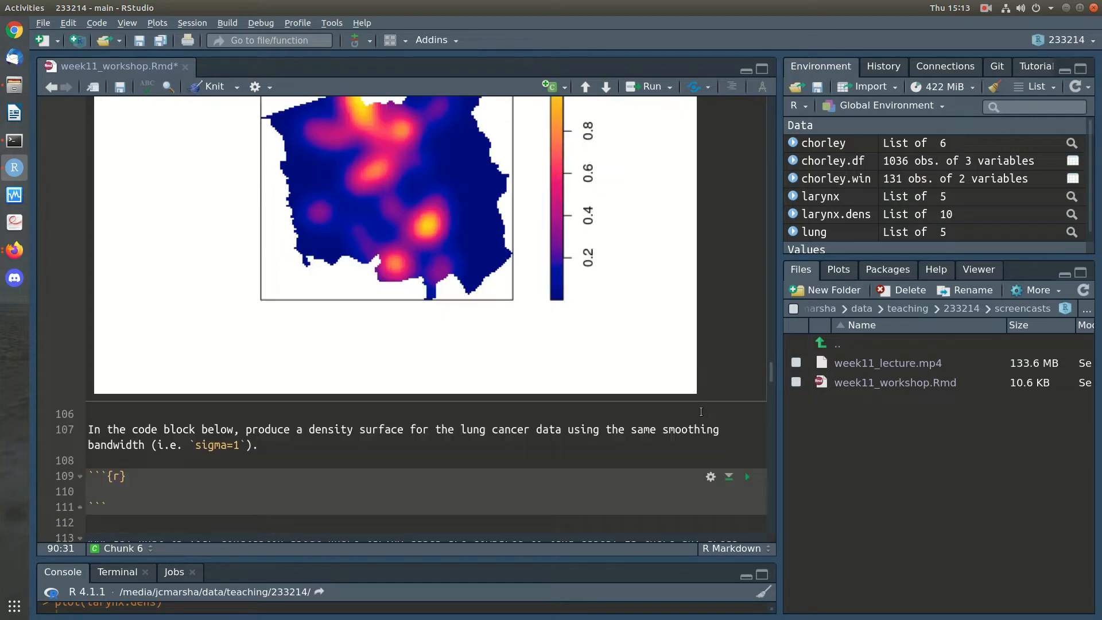
scroll(701, 412, up, 2)
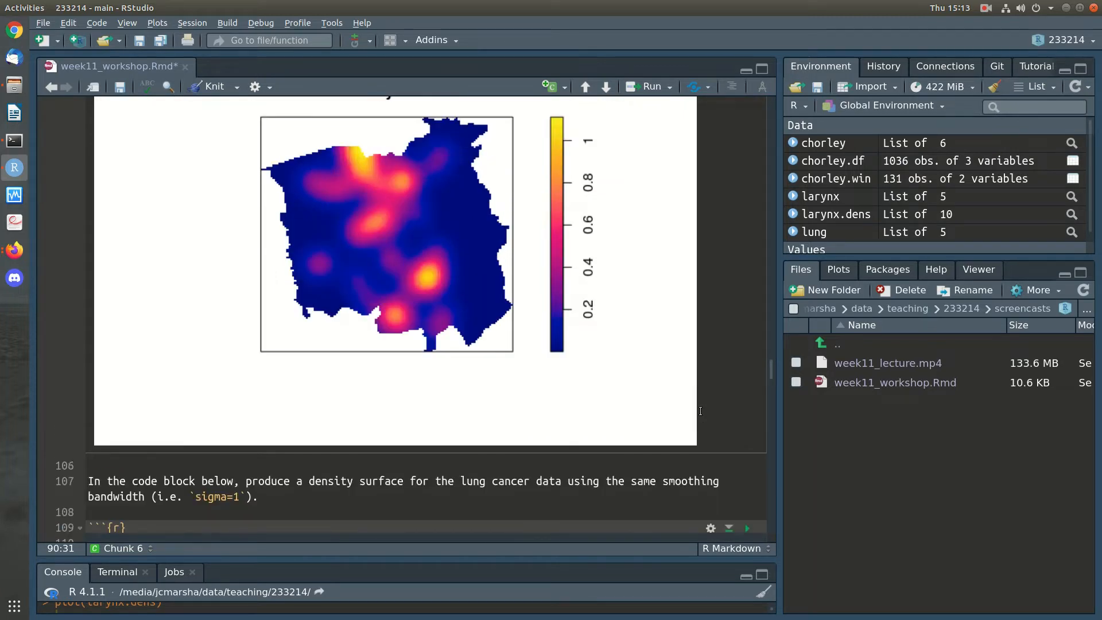
scroll(701, 411, up, 10)
click(221, 291)
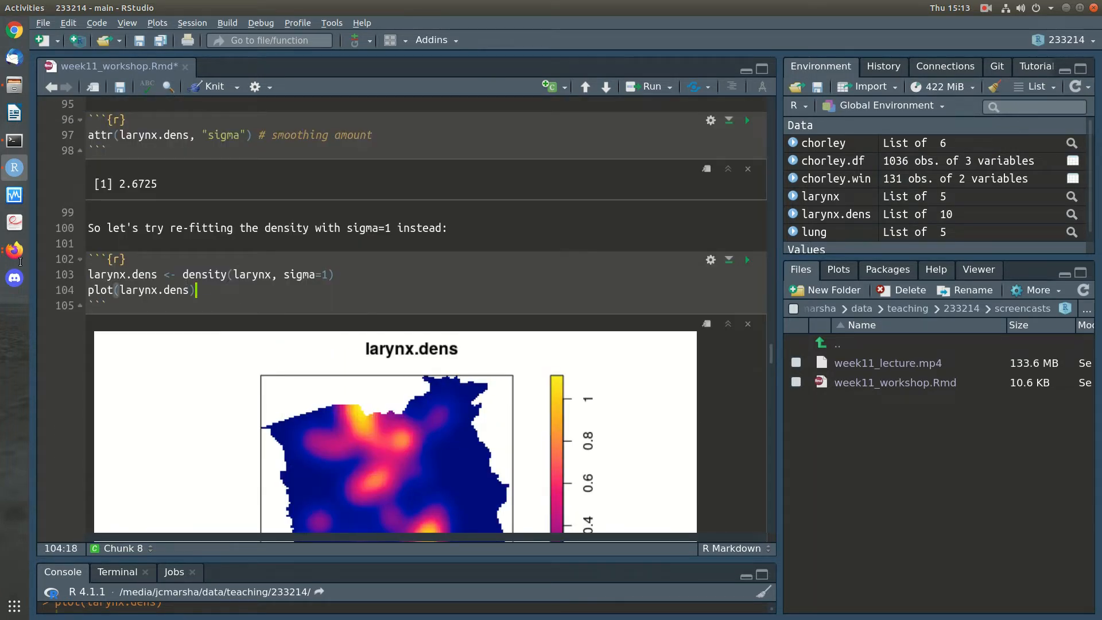
key(ctrl+shift+Return)
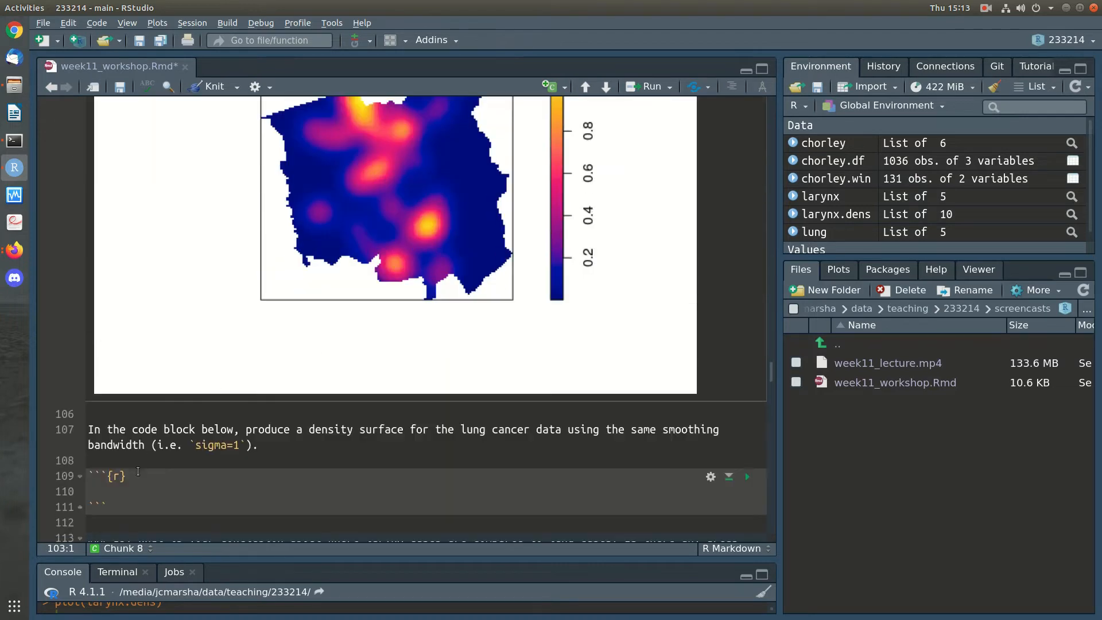
click(118, 492)
text(larynx.dens <- density(larynx, sigma=1) plot(larynx.dens))
scroll(256, 428, down, 6)
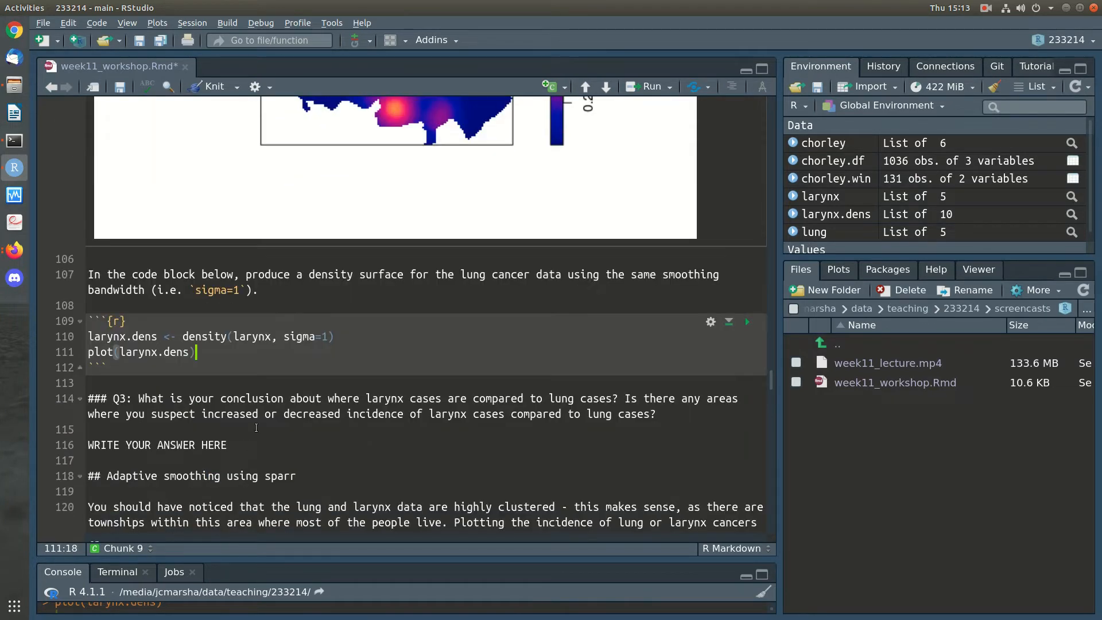
Change the first line of the copied code to lung.dens <- density(lung, sigma=1)
double_click(250, 337)
text(lunx)
double_click(102, 337)
text(lunx)
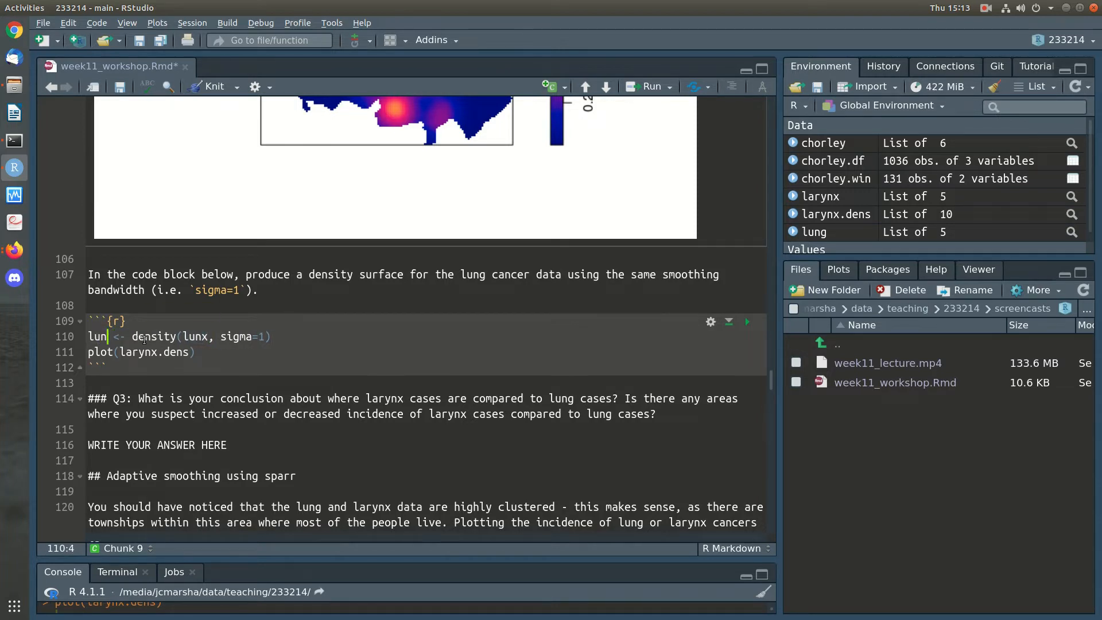
key(BackSpace)
text(g/)
key(BackSpace)
text(.dens)
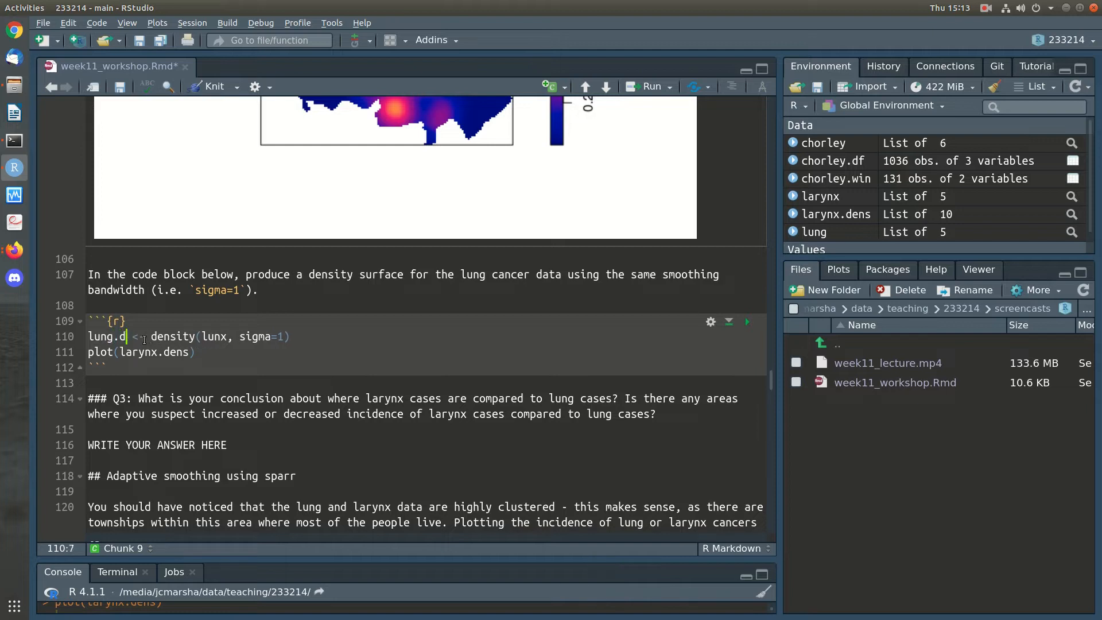
click(247, 337)
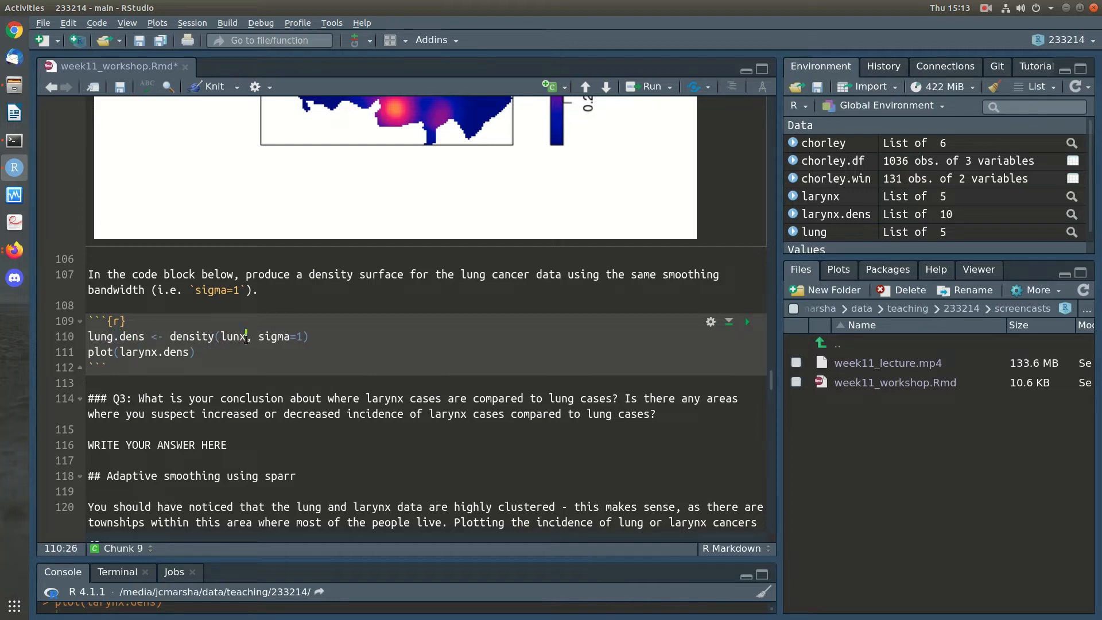
key(BackSpace)
text(g)
Make the copied plot line use lung.dens and run the chunk
double_click(134, 331)
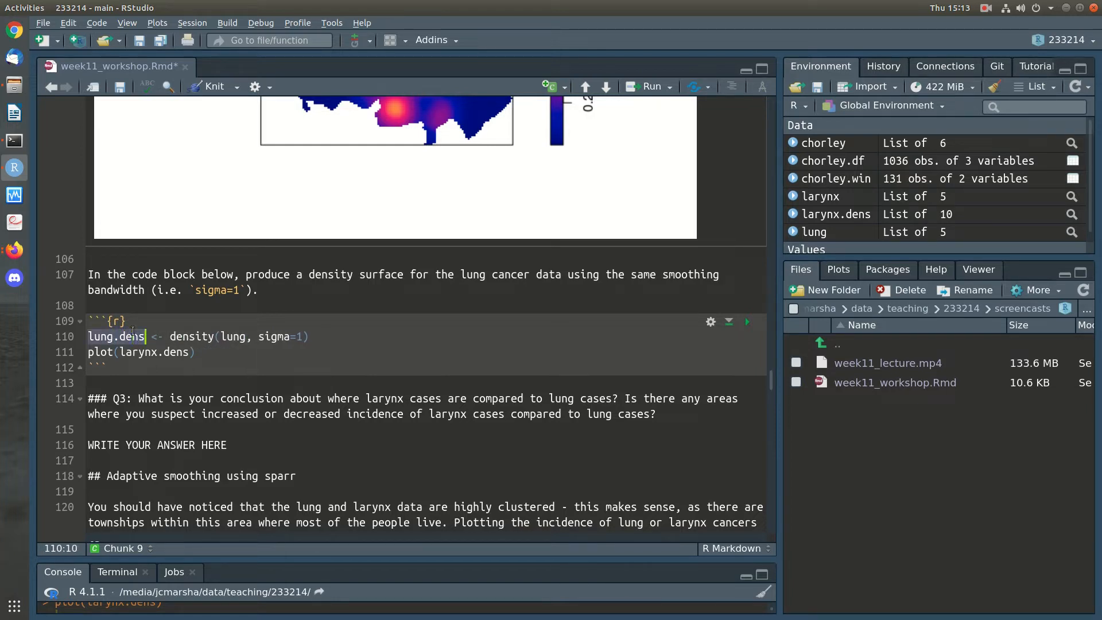
key(ctrl+c)
double_click(158, 351)
key(ctrl+v)
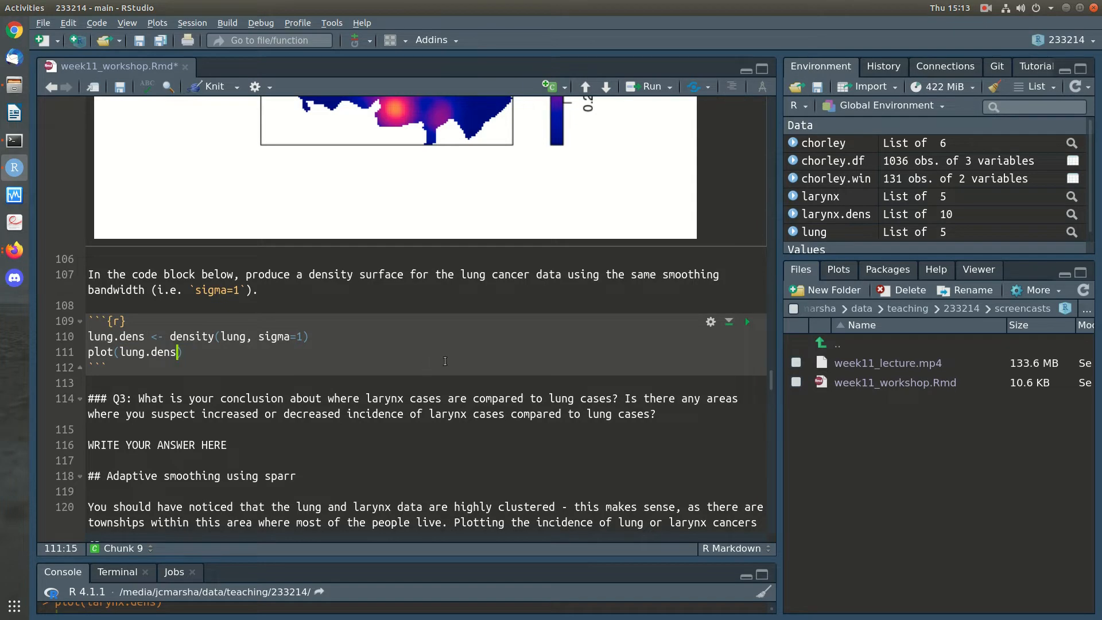
key(ctrl+shift+Return)
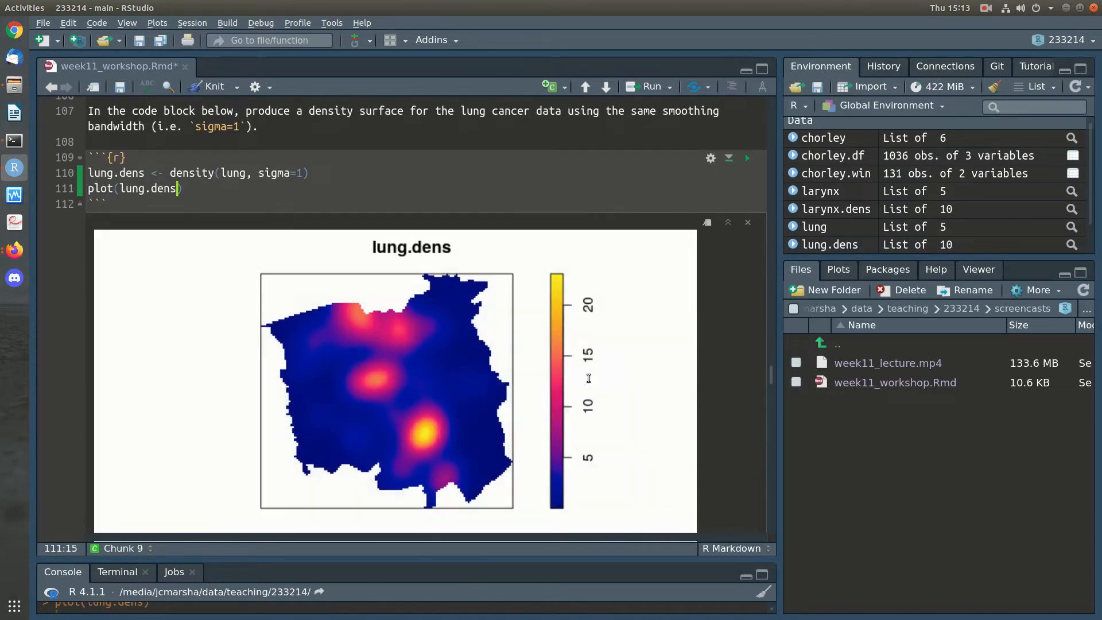
Compare the lung.dens map with the sigma=1 larynx.dens map for areas where the case densities differ
scroll(589, 378, down, 3)
scroll(587, 379, up, 8)
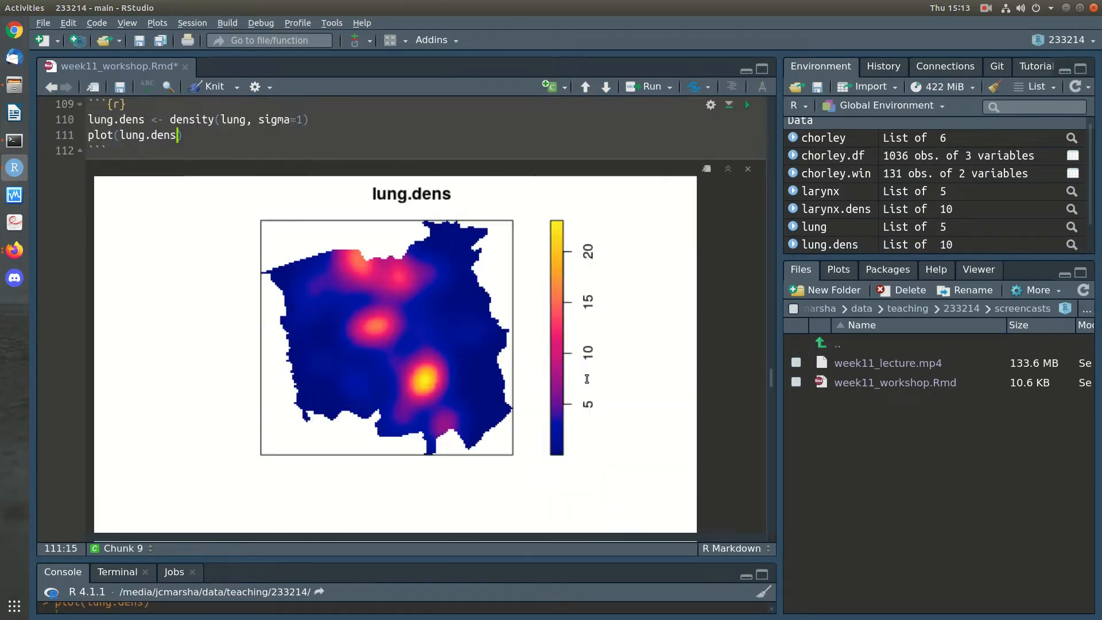
scroll(587, 379, up, 2)
scroll(587, 379, down, 8)
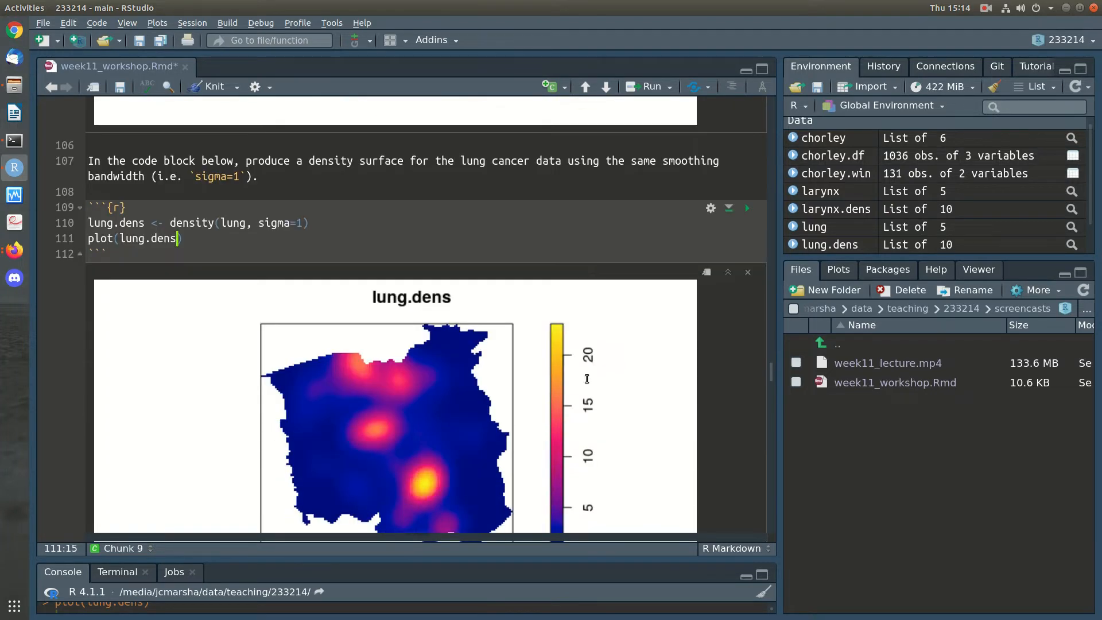
scroll(587, 379, up, 6)
scroll(587, 378, up, 5)
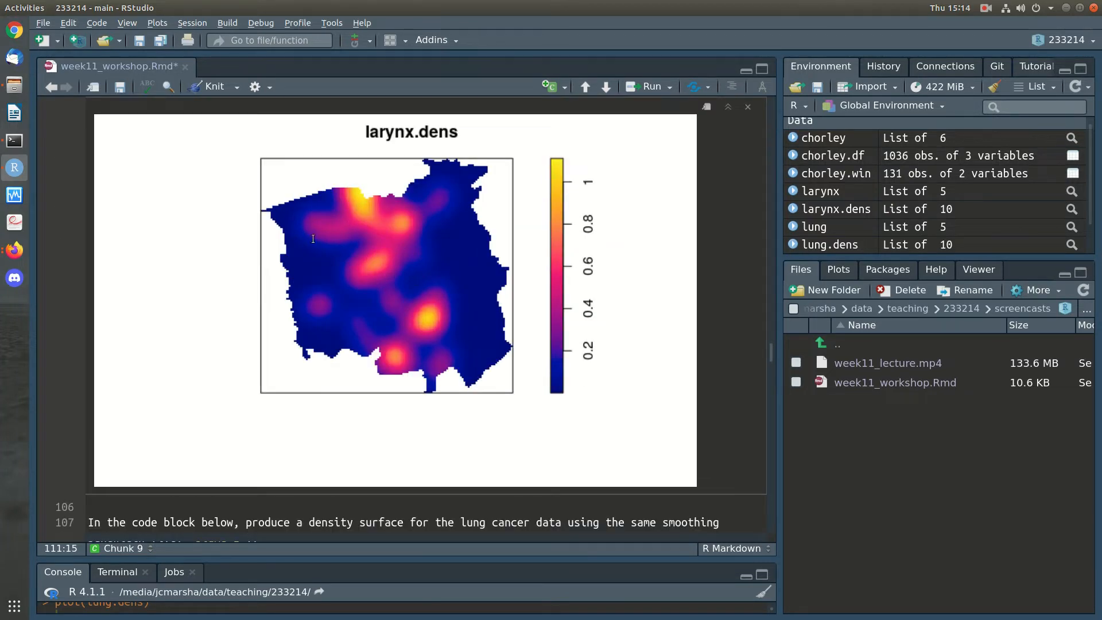
scroll(588, 401, down, 13)
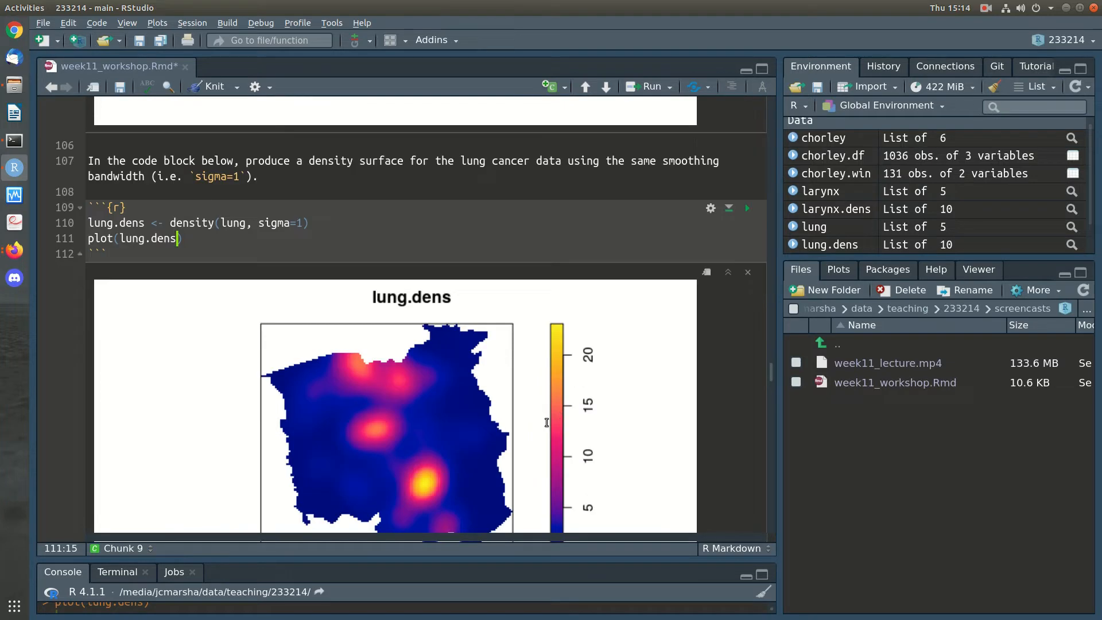
scroll(398, 468, up, 10)
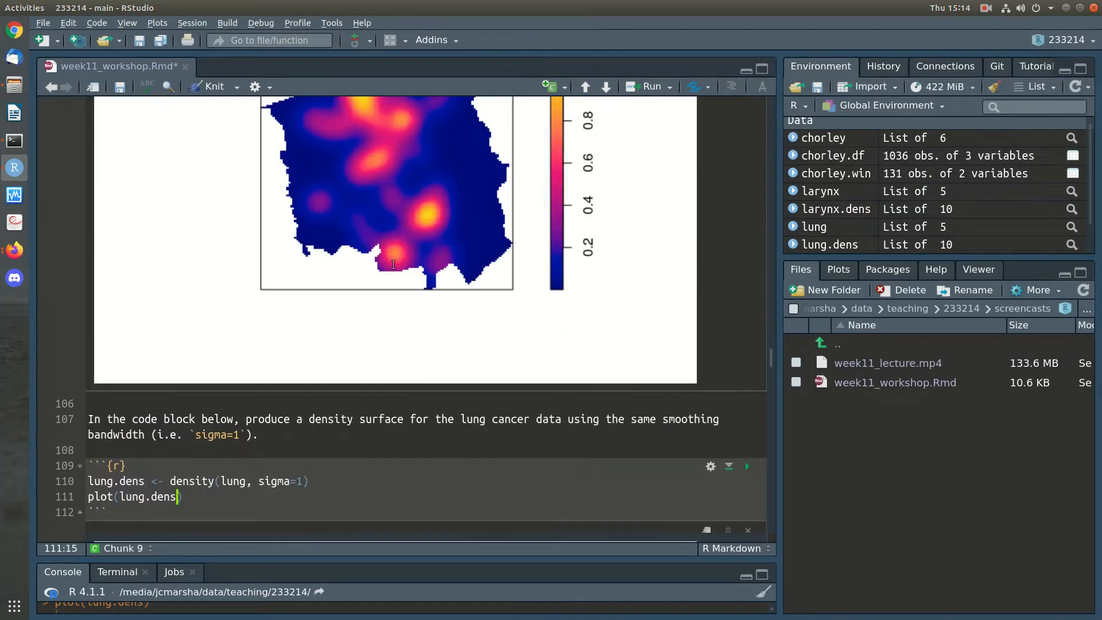
scroll(423, 301, down, 13)
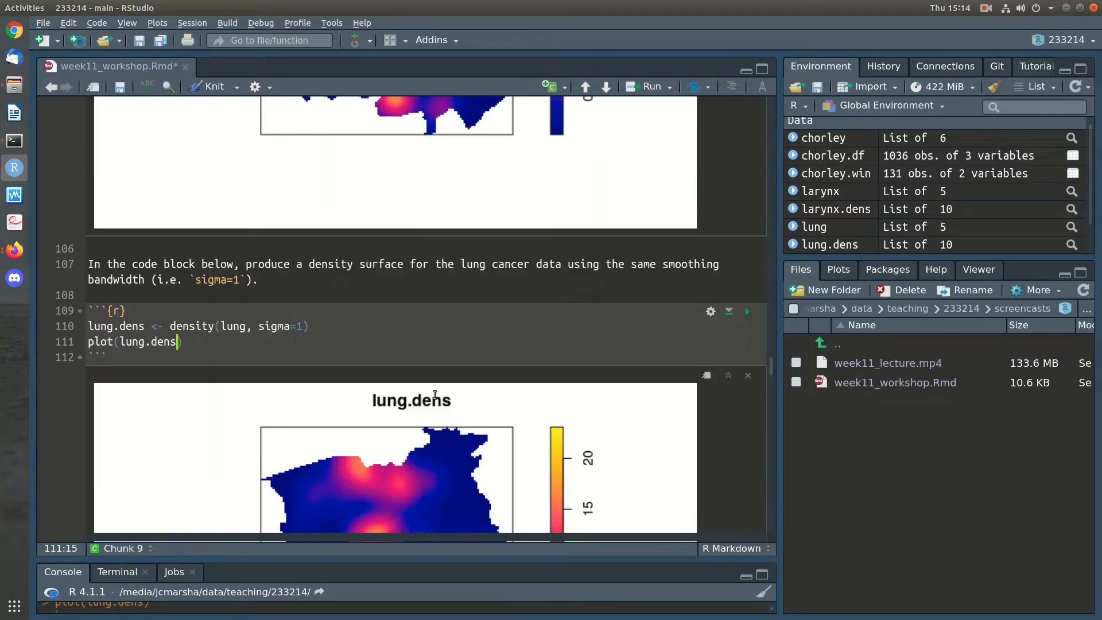
scroll(433, 396, down, 2)
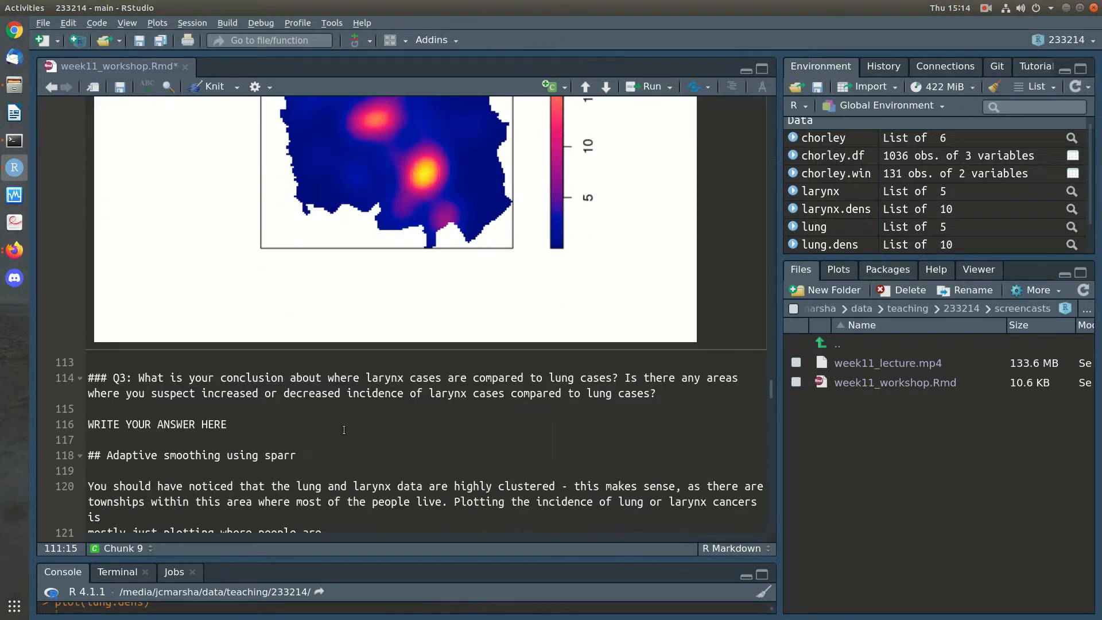
Replace the Q3 answer placeholder with "There does some to be some areas where the"
click(344, 428)
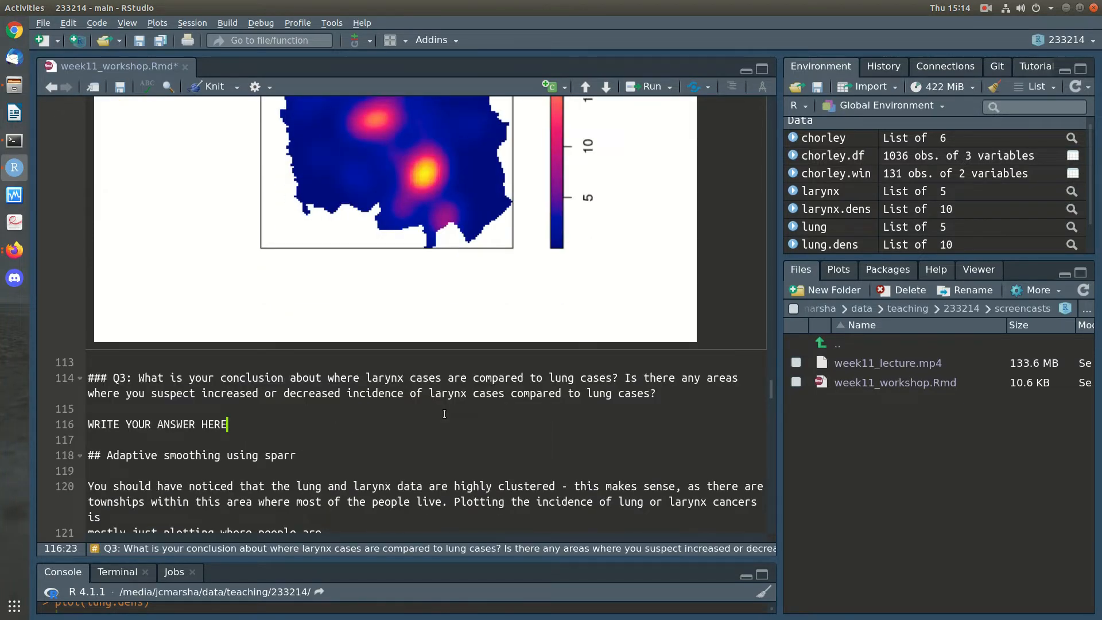
key(shift+Home)
key(BackSpace)
text(Ther)
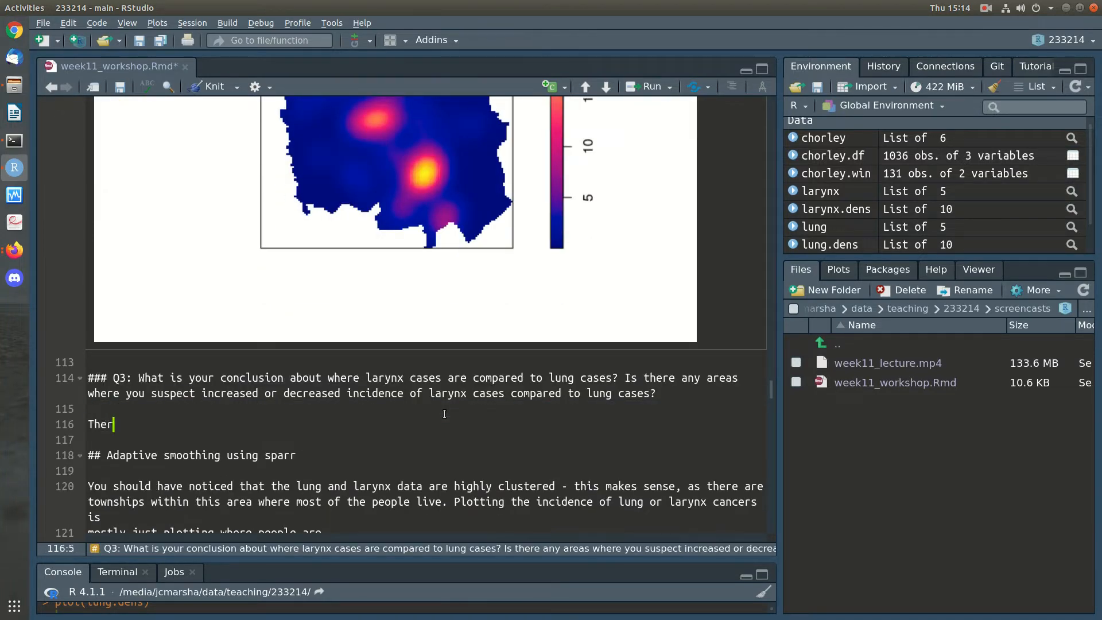
text(e does some to be )
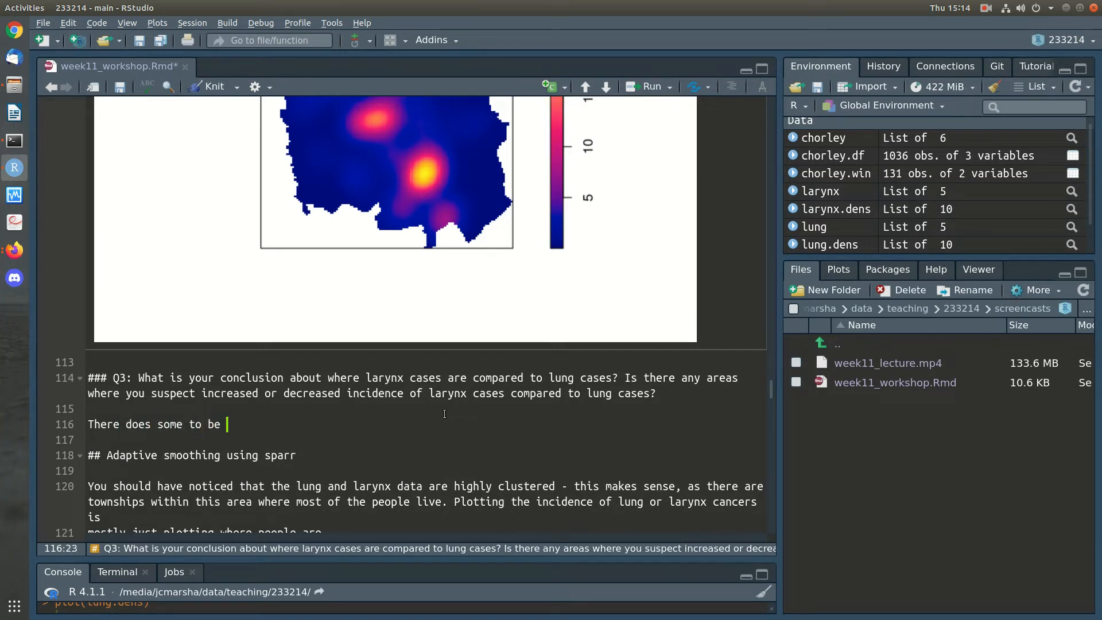
text(some areas where ther)
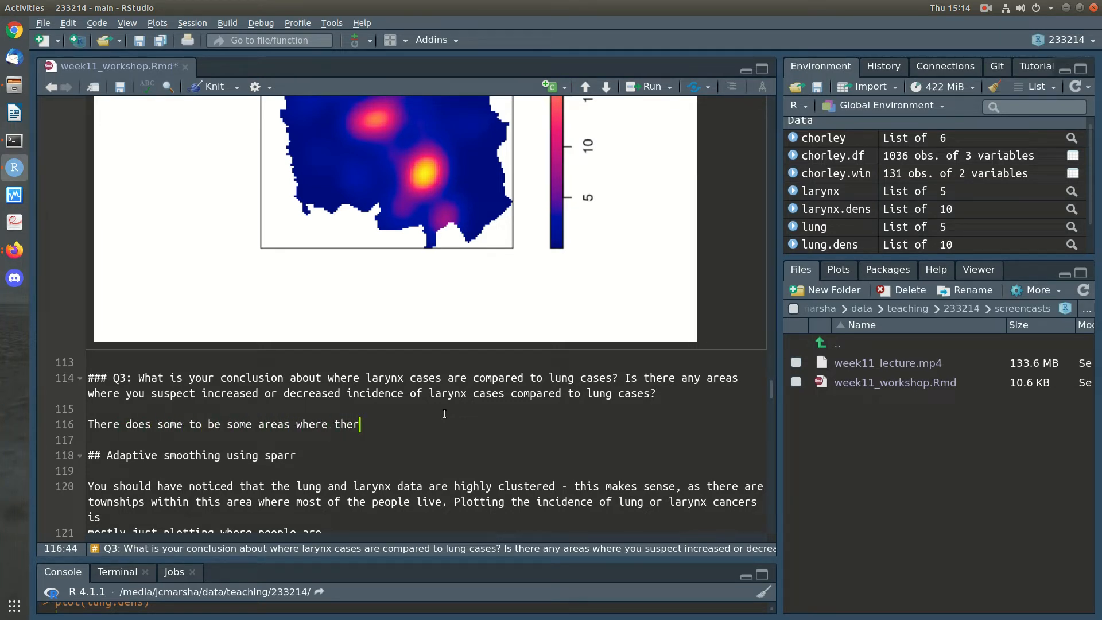
key(BackSpace)
Continue the Q3 answer with "density of larynx cases is higher than the density of lung cases."
text(density of larynx cases is hig)
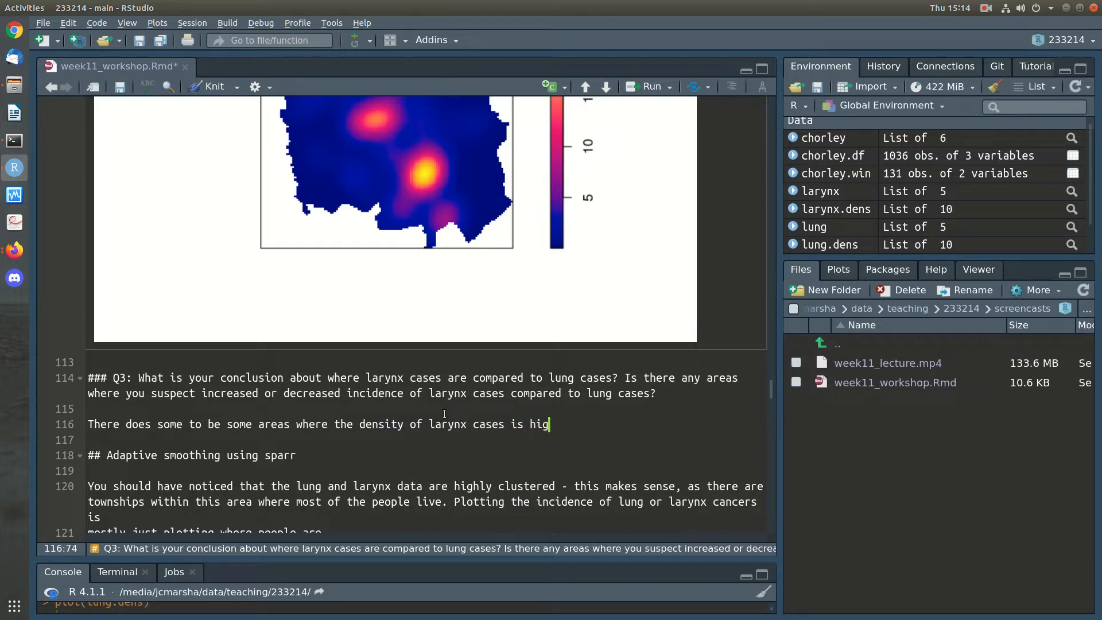
text(her than the density of l)
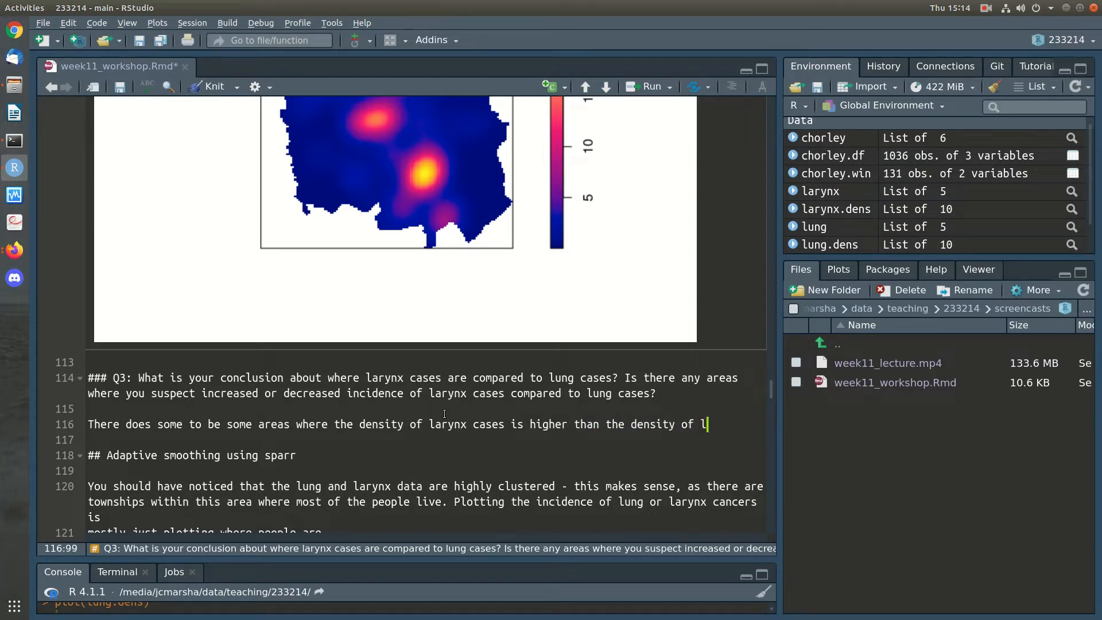
text(ung cases.)
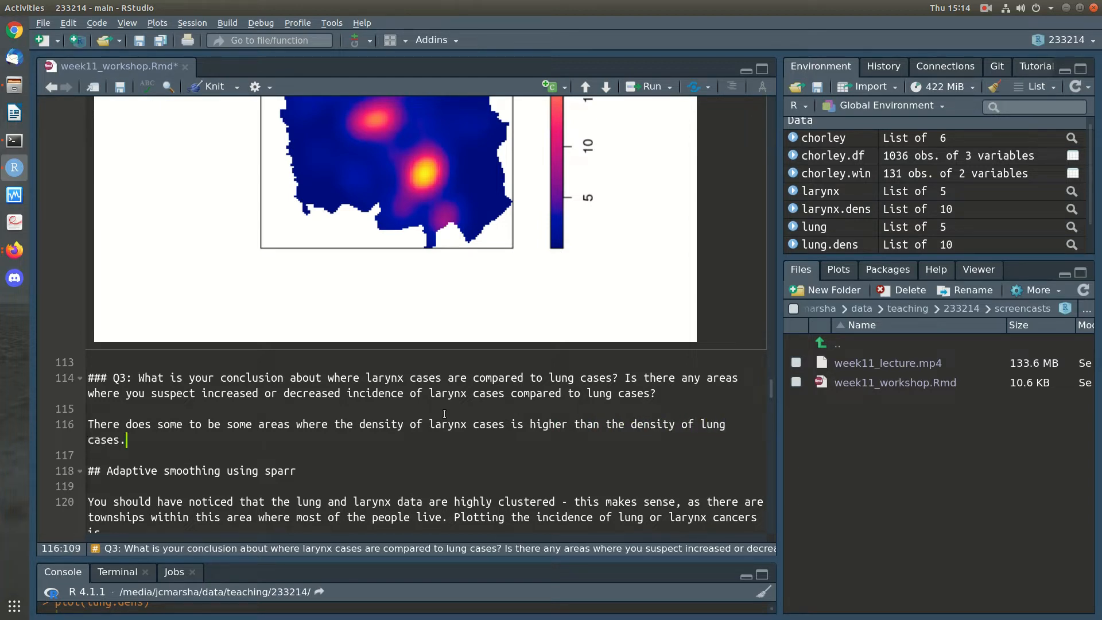
End the Q3 answer with ", e.g. in the south." instead of the full stop and save the document
key(BackSpace)
text(, e.g. in the sotu)
key(BackSpace)
key(BackSpace)
text(uth.)
key(ctrl+s)
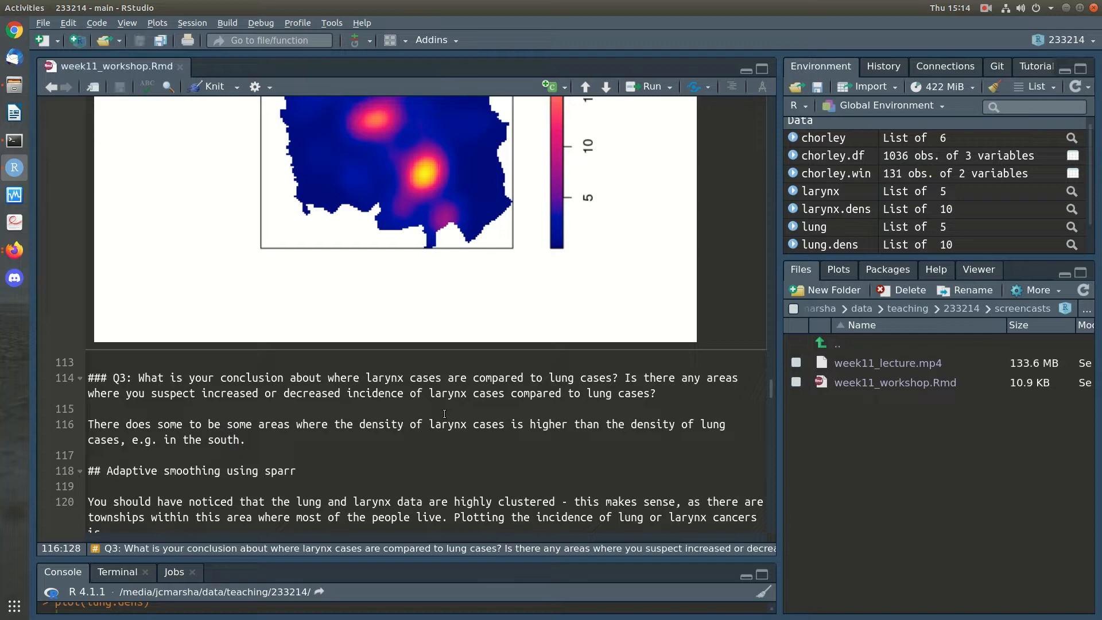
Check the Q3 answer against the lung and larynx density maps
key(Down)
scroll(439, 431, down, 3)
scroll(450, 415, up, 5)
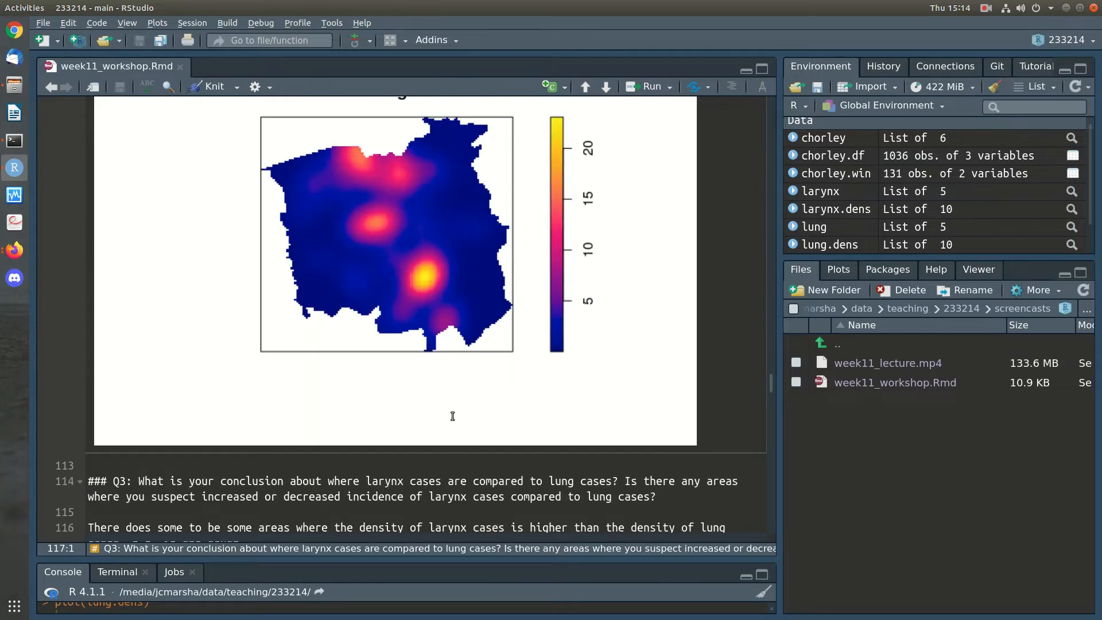
scroll(475, 310, up, 6)
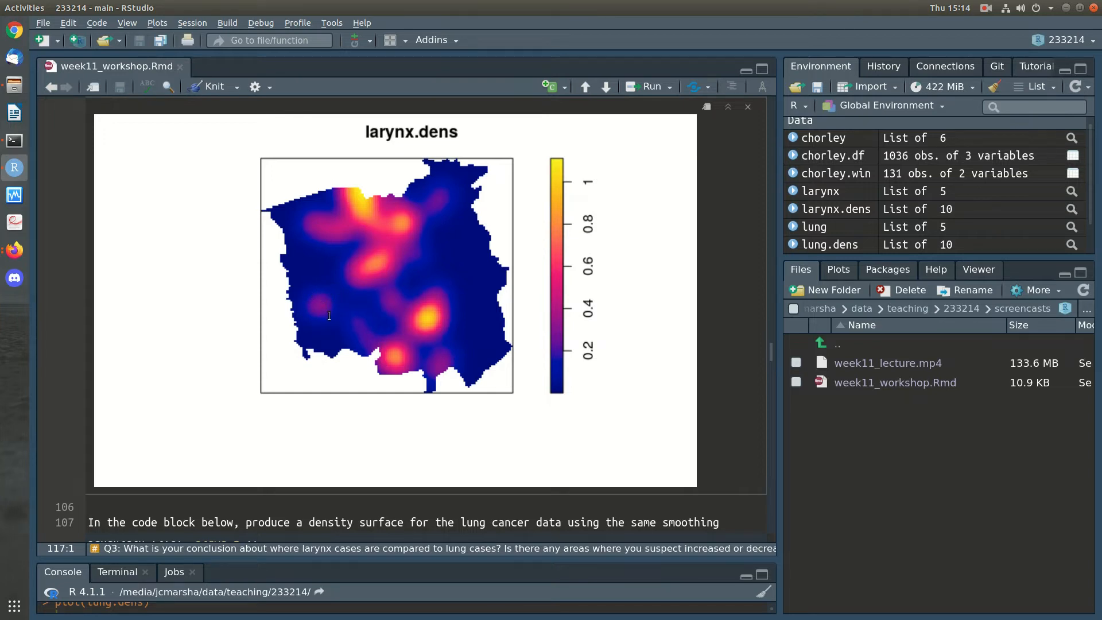
Run the adaptive smoothing chunk that estimates and plots larynx.dens2 and lung.dens2 with h0=1
scroll(466, 376, down, 12)
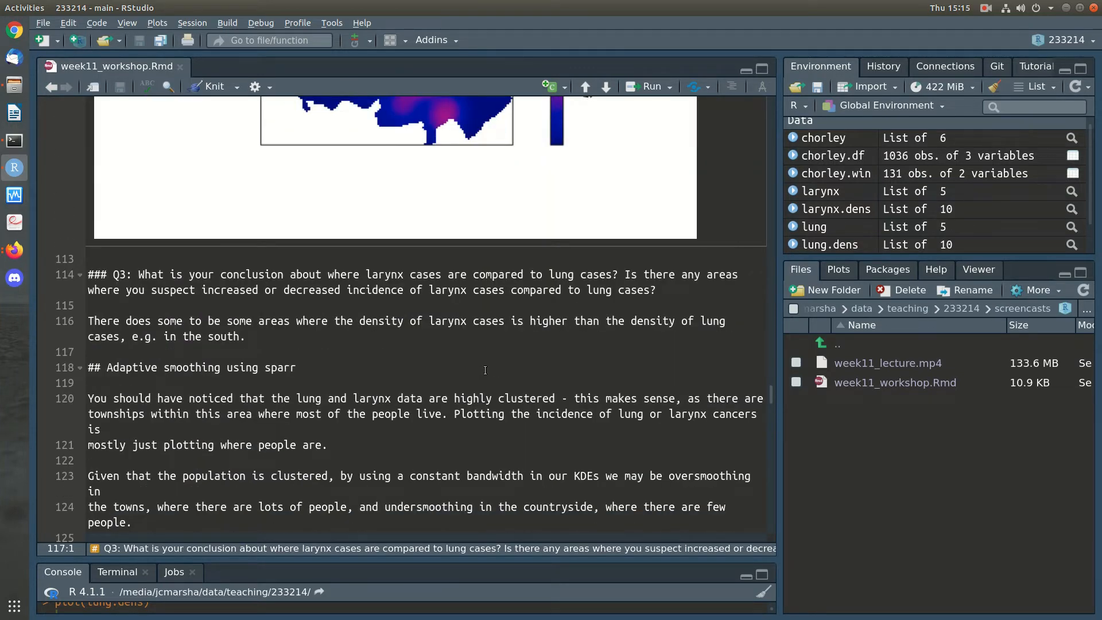
scroll(485, 369, down, 2)
click(484, 389)
scroll(494, 391, down, 2)
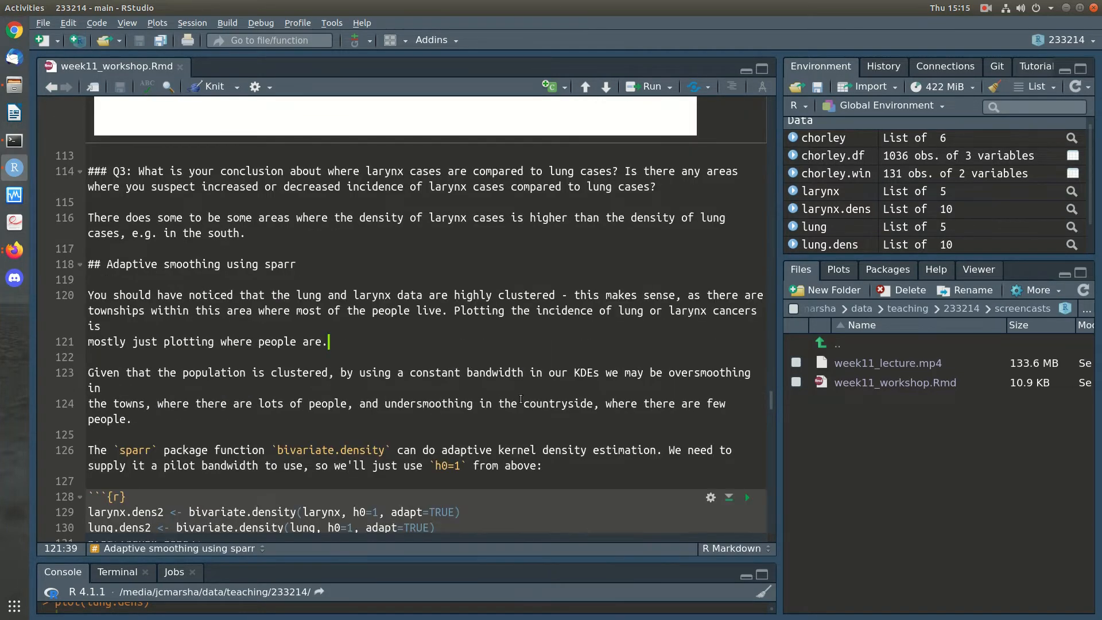
scroll(523, 391, down, 3)
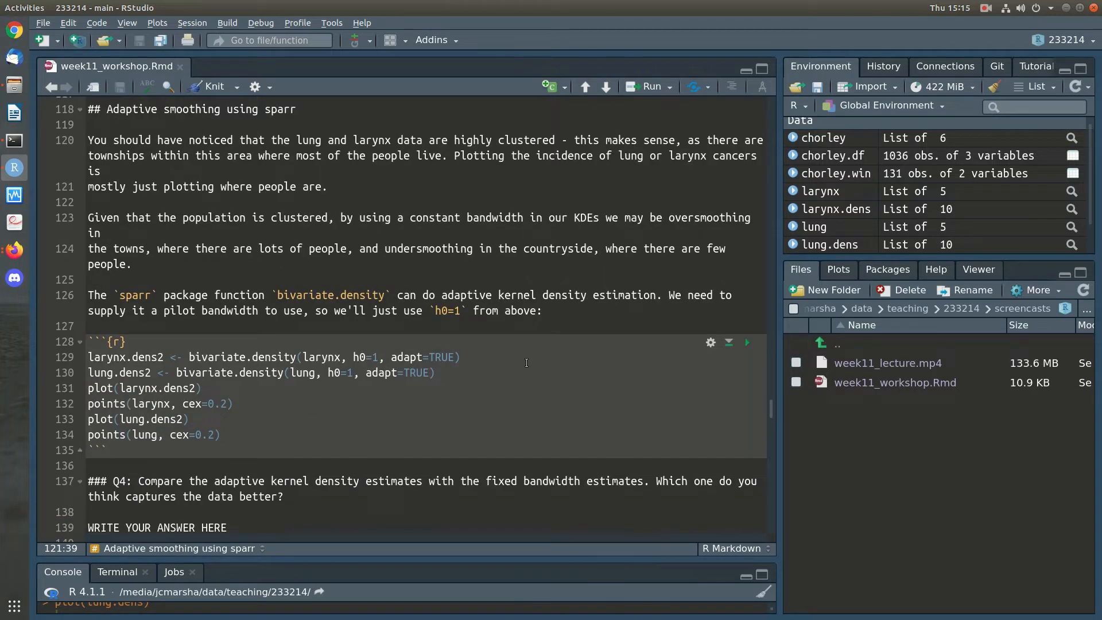
click(526, 362)
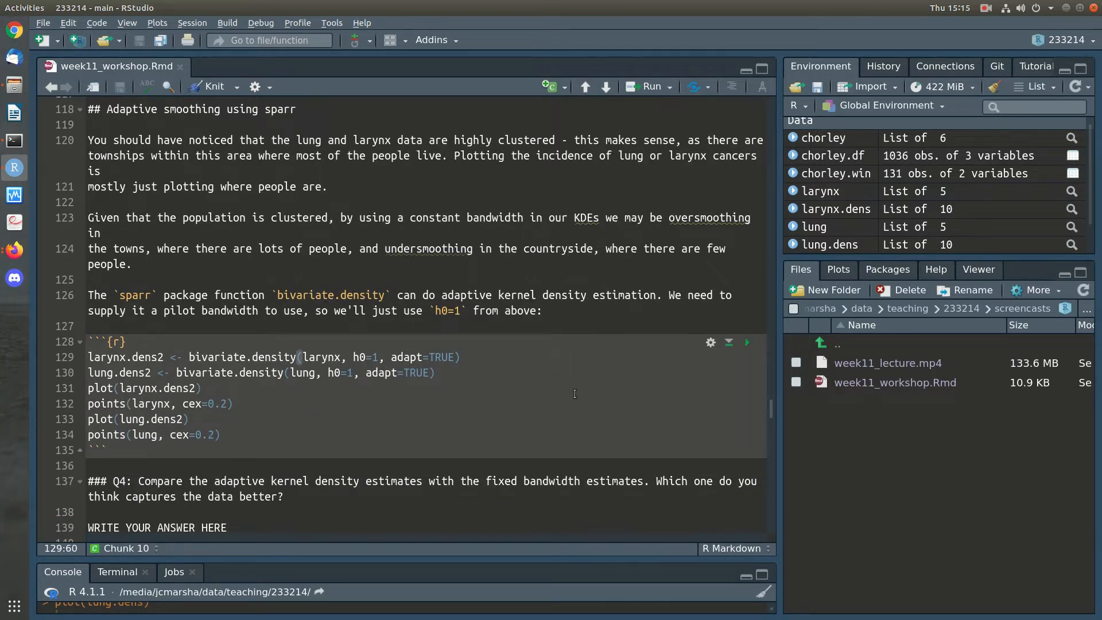
scroll(572, 394, down, 1)
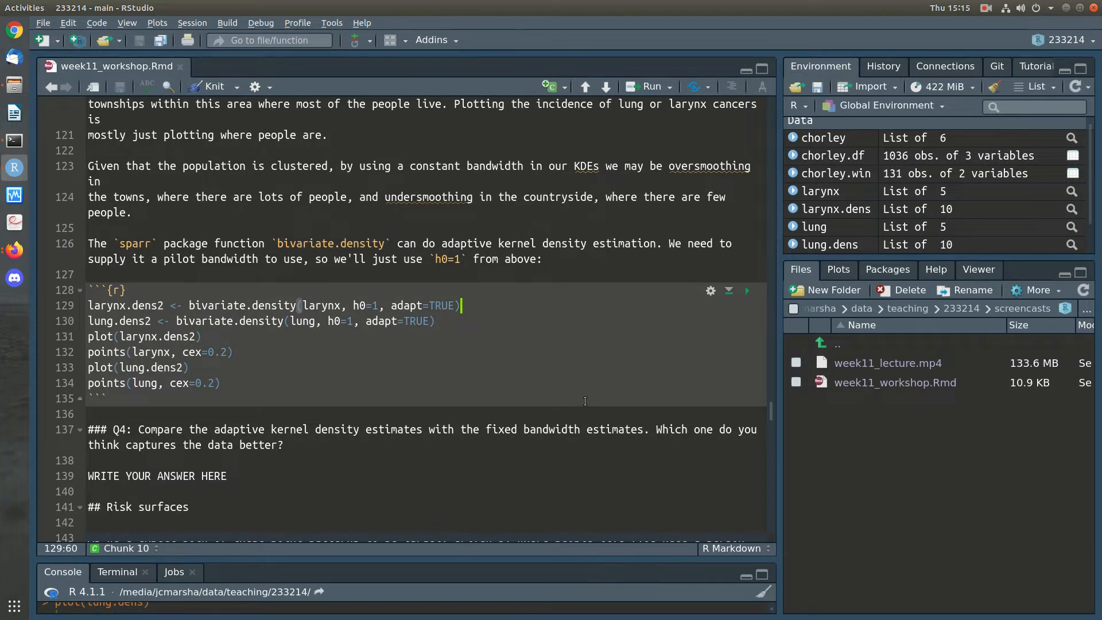
click(630, 408)
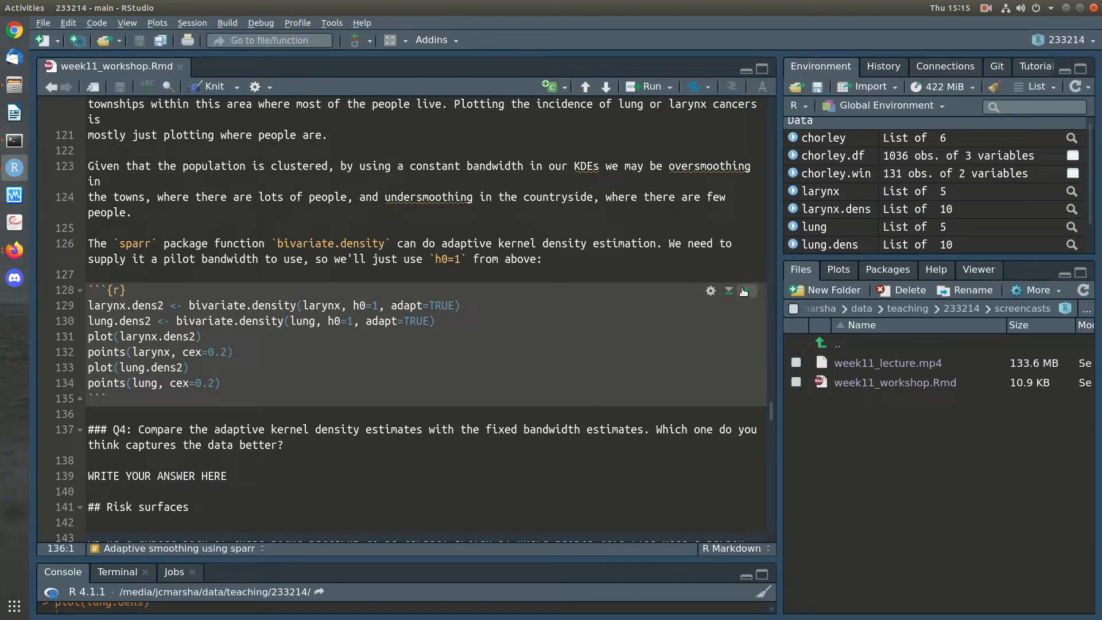
click(743, 292)
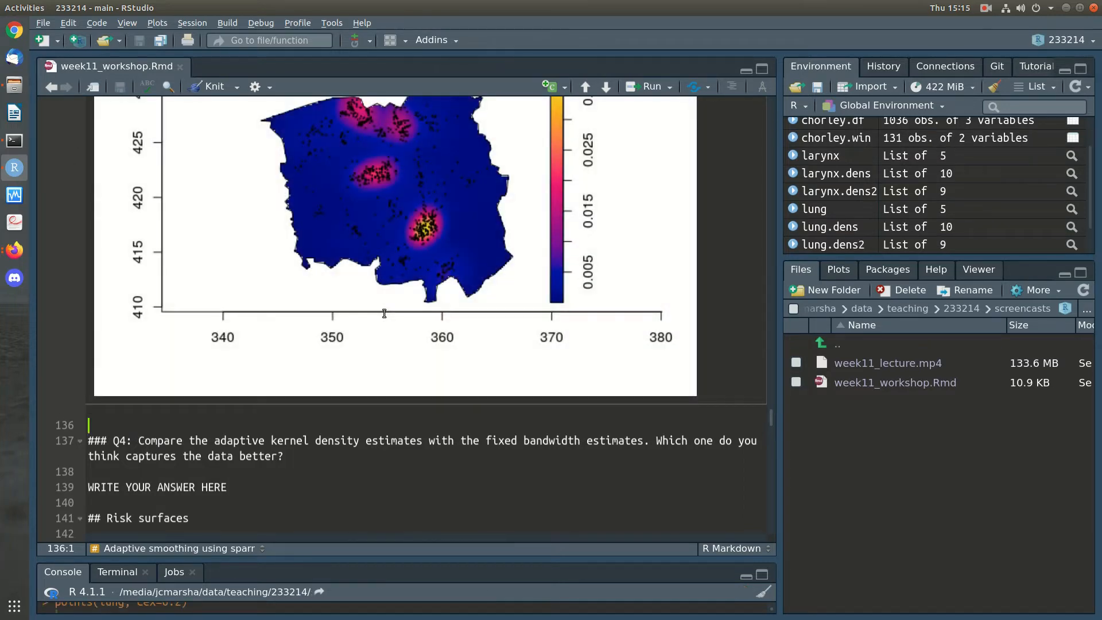
Compare the adaptive density plots of the larynx and lung cases in the chunk output
scroll(384, 314, up, 6)
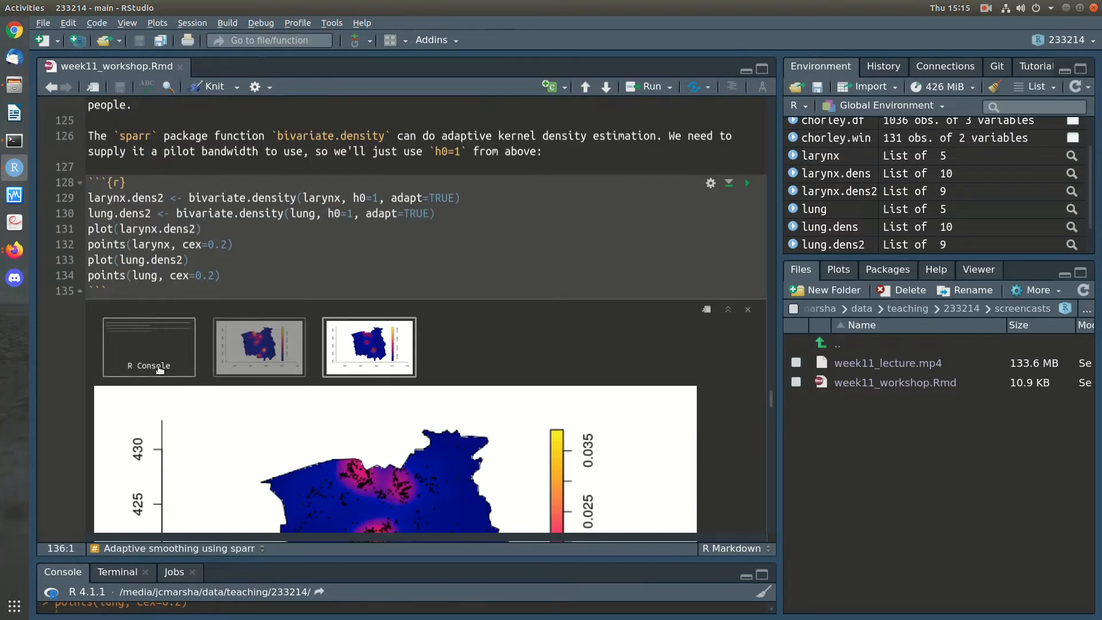
click(278, 358)
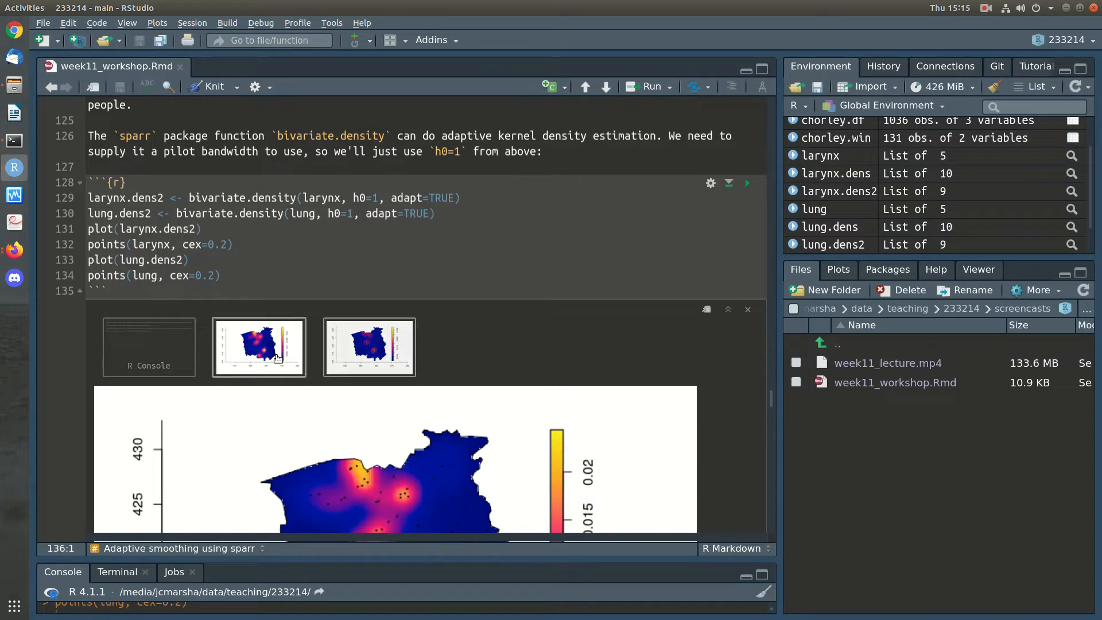
scroll(677, 387, down, 4)
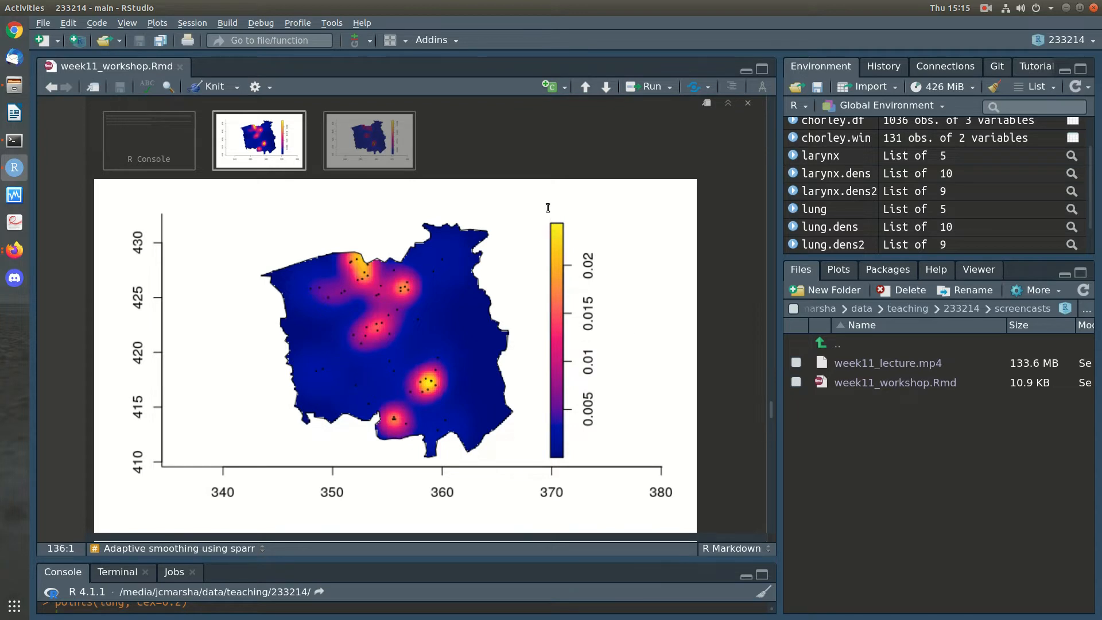
click(369, 141)
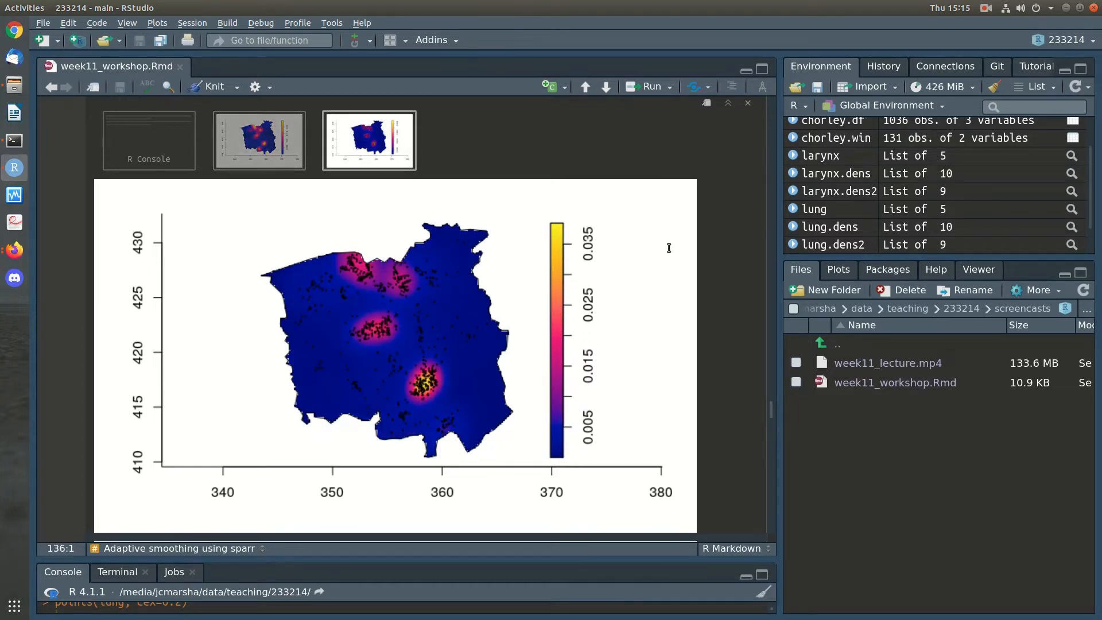
click(279, 140)
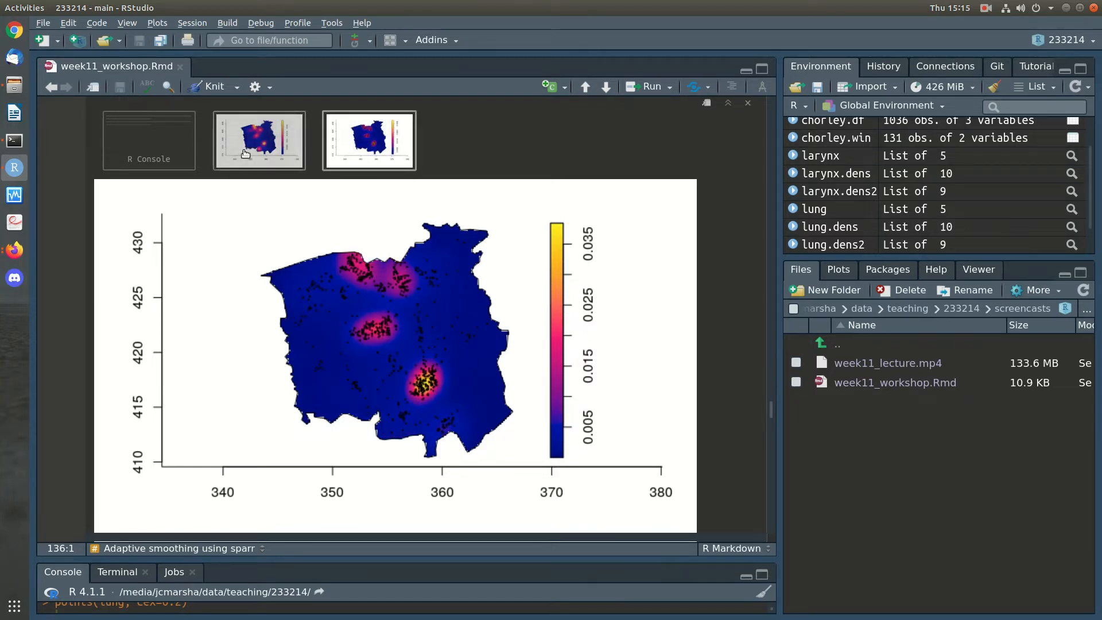
click(342, 141)
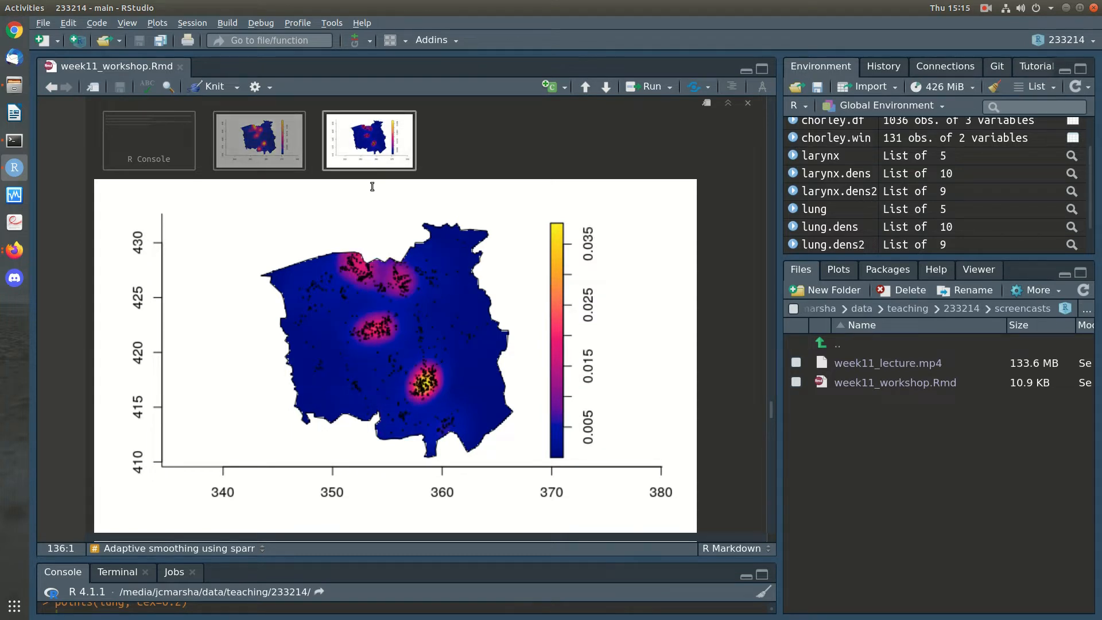
click(272, 166)
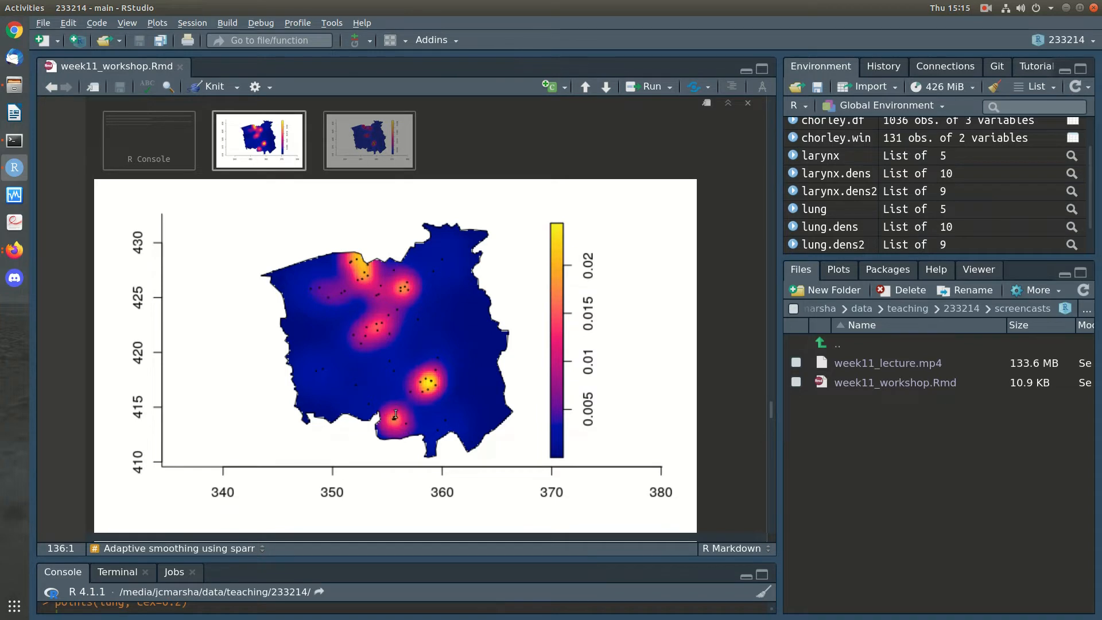
click(348, 138)
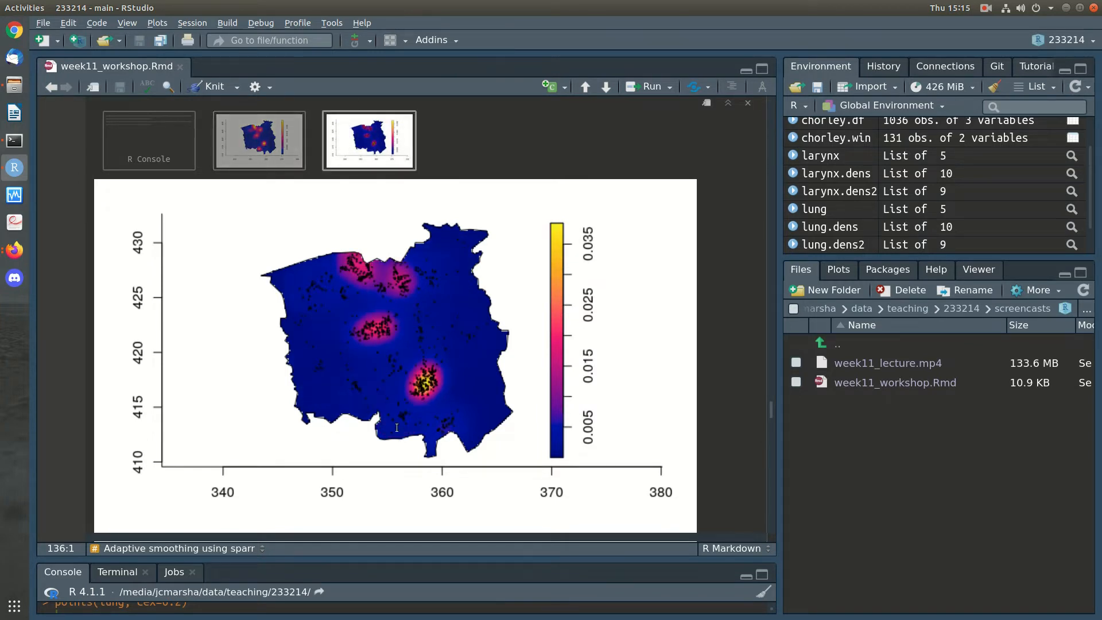
click(279, 151)
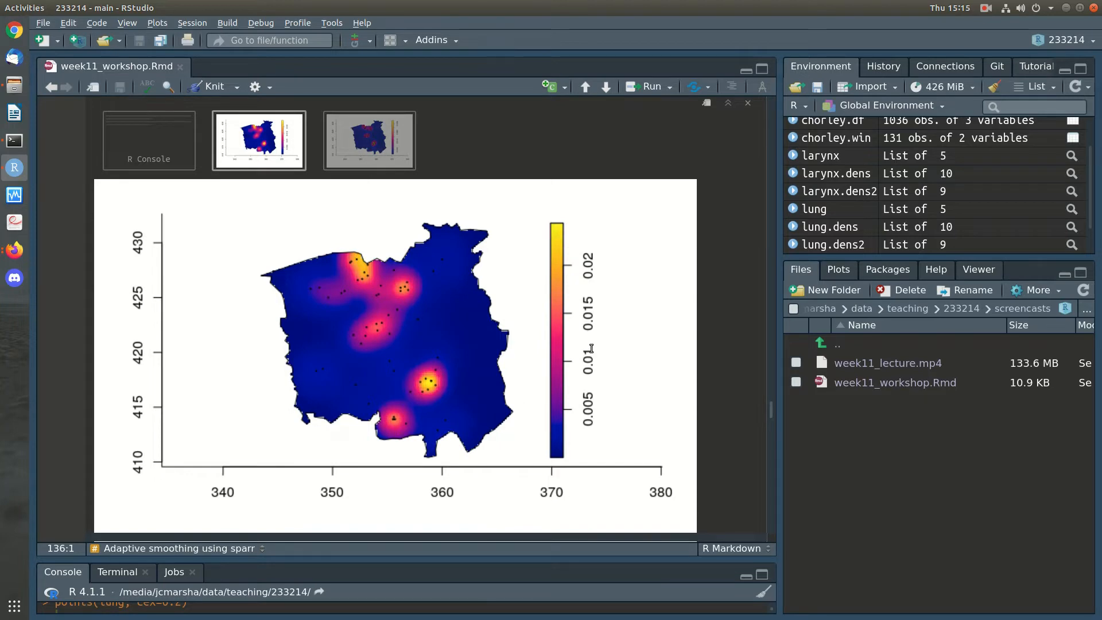
Remove the "WRITE YOUR ANSWER HERE" placeholder under Q4, keeping an empty line for the answer
scroll(592, 349, down, 5)
click(408, 438)
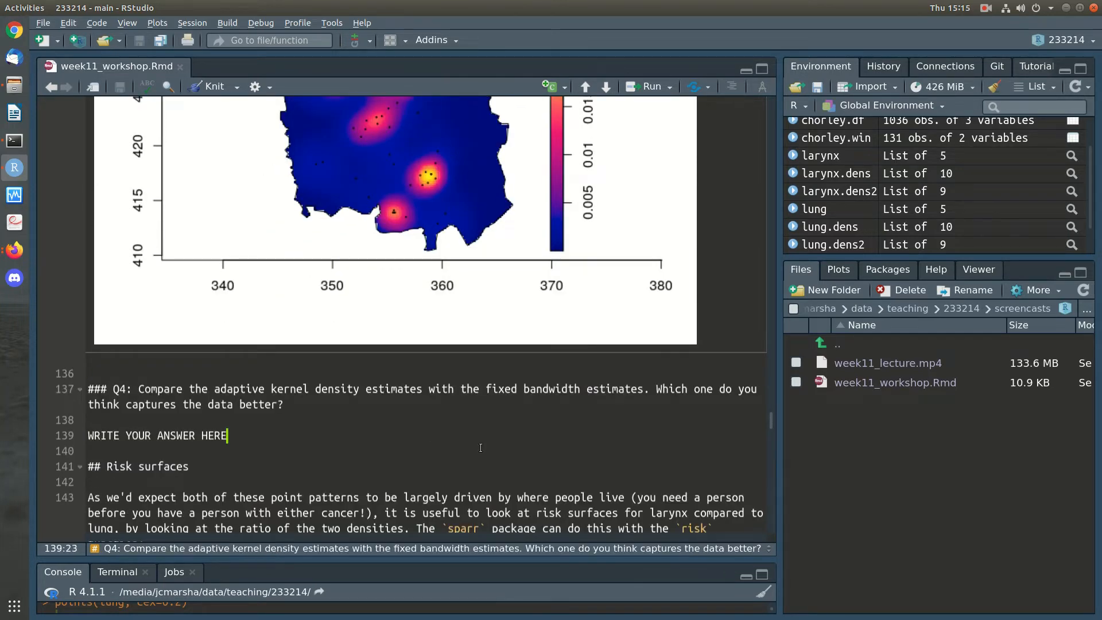
key(shift+Up)
key(BackSpace)
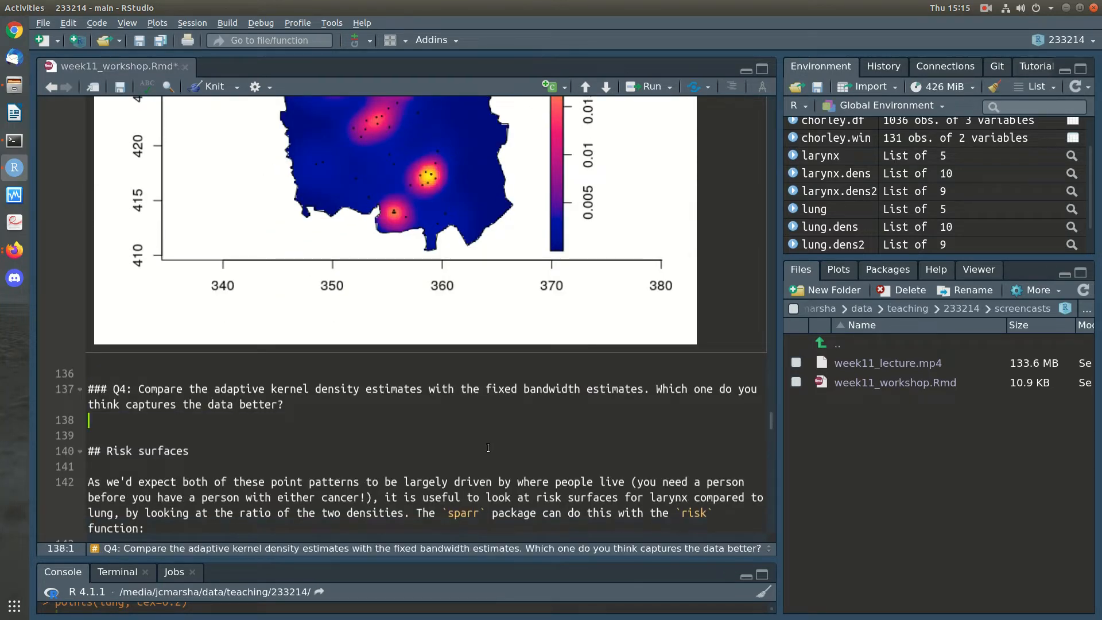
key(Return)
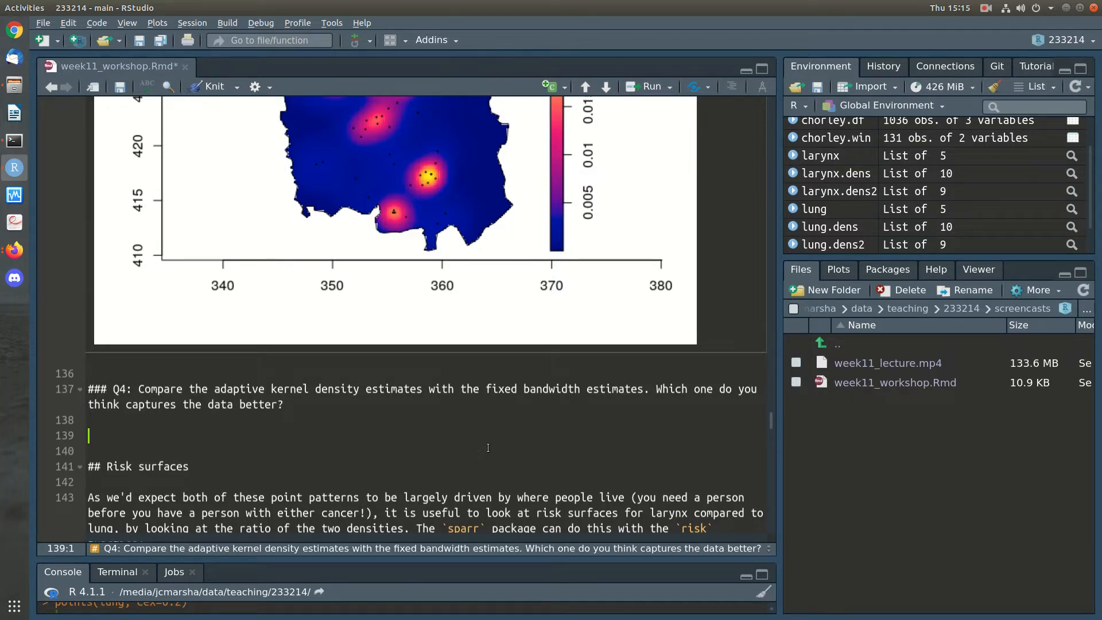
Compare the fixed bandwidth density maps of larynx and lung cases with their adaptive counterparts
scroll(488, 448, up, 15)
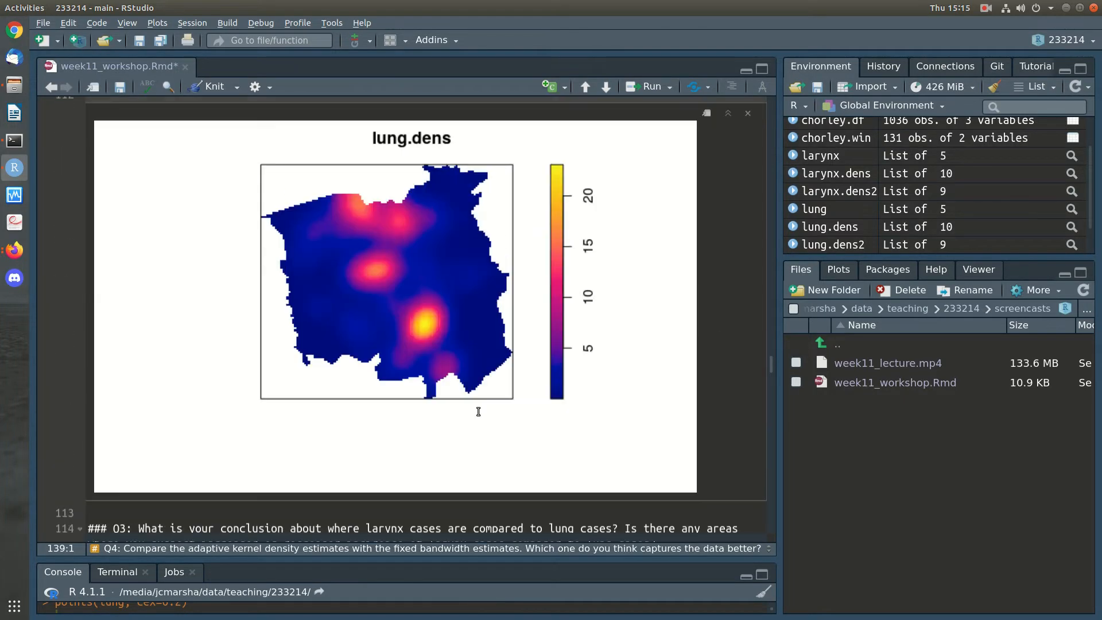
scroll(532, 357, down, 10)
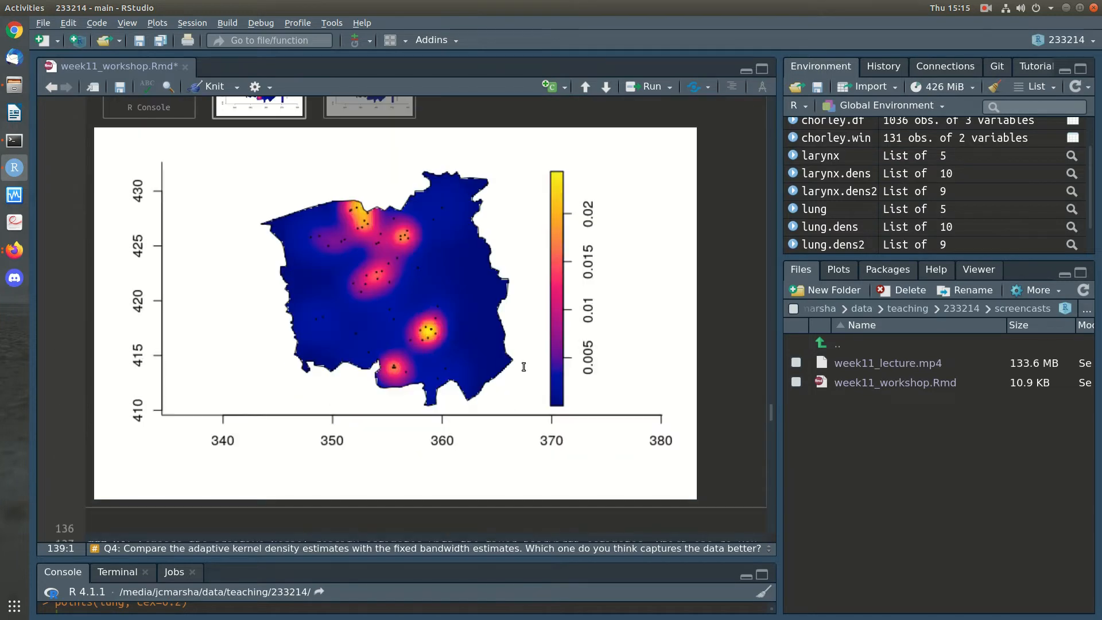
scroll(524, 367, up, 3)
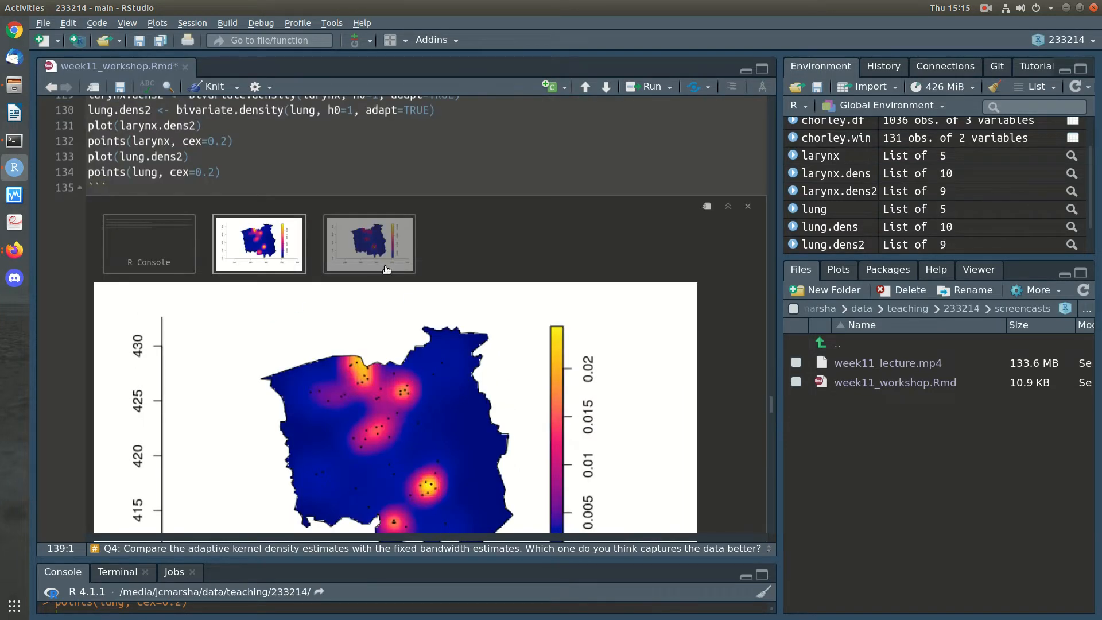
click(386, 259)
scroll(560, 401, down, 4)
scroll(560, 401, up, 15)
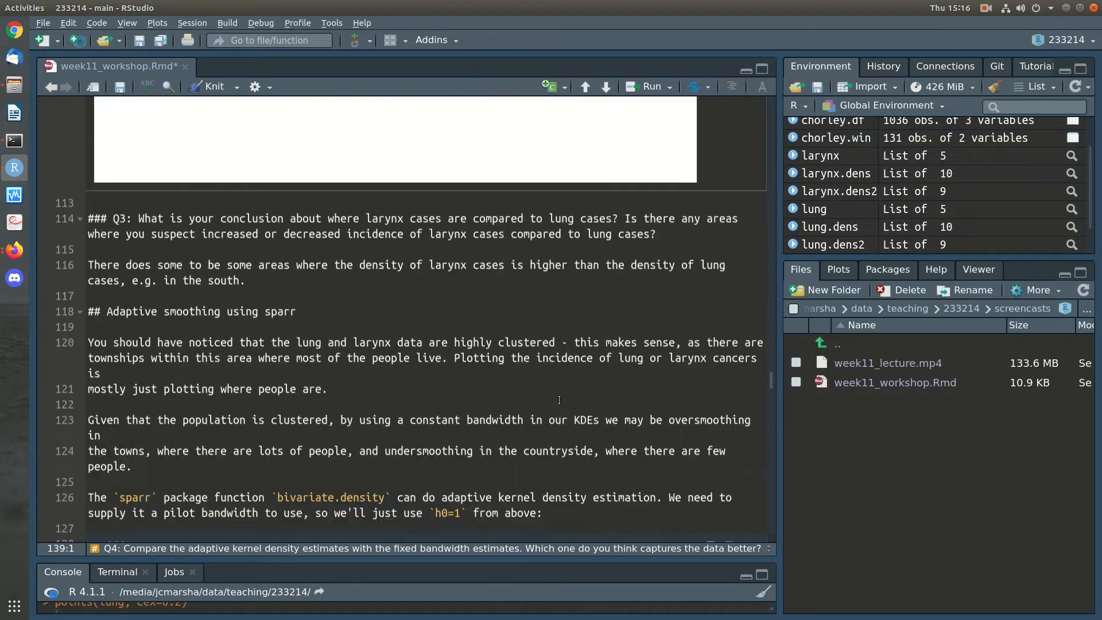
scroll(560, 400, down, 12)
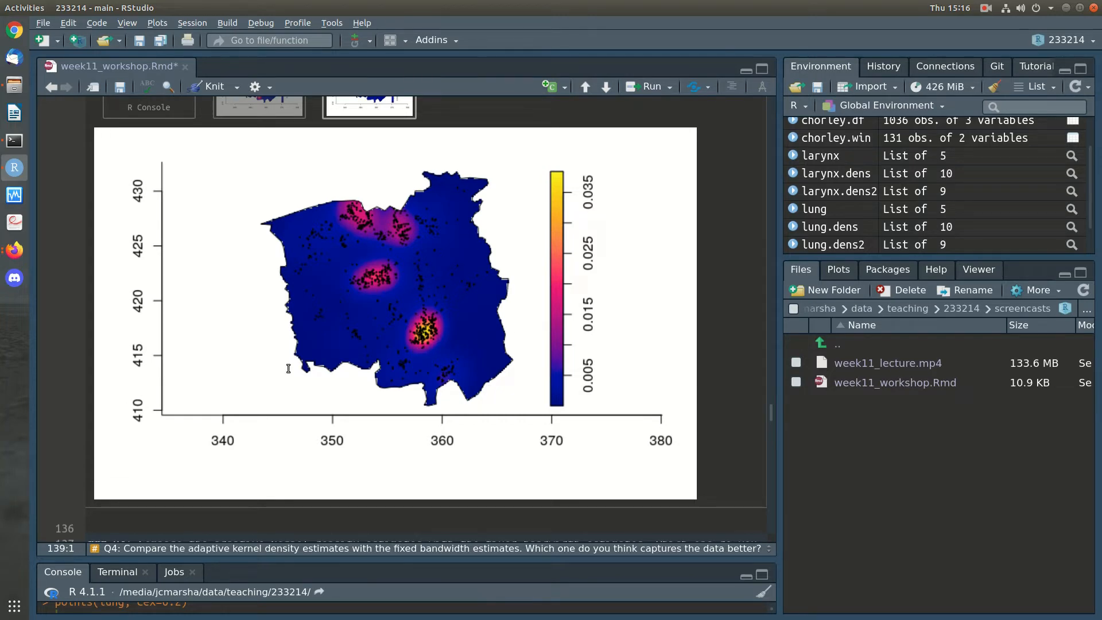
scroll(480, 324, up, 12)
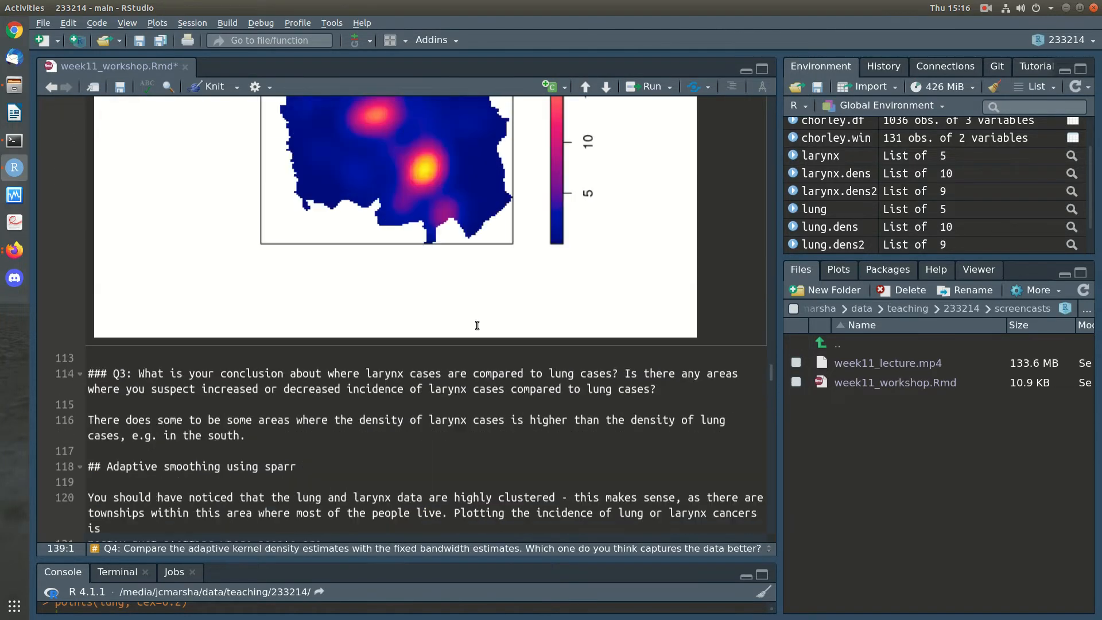
scroll(477, 326, down, 12)
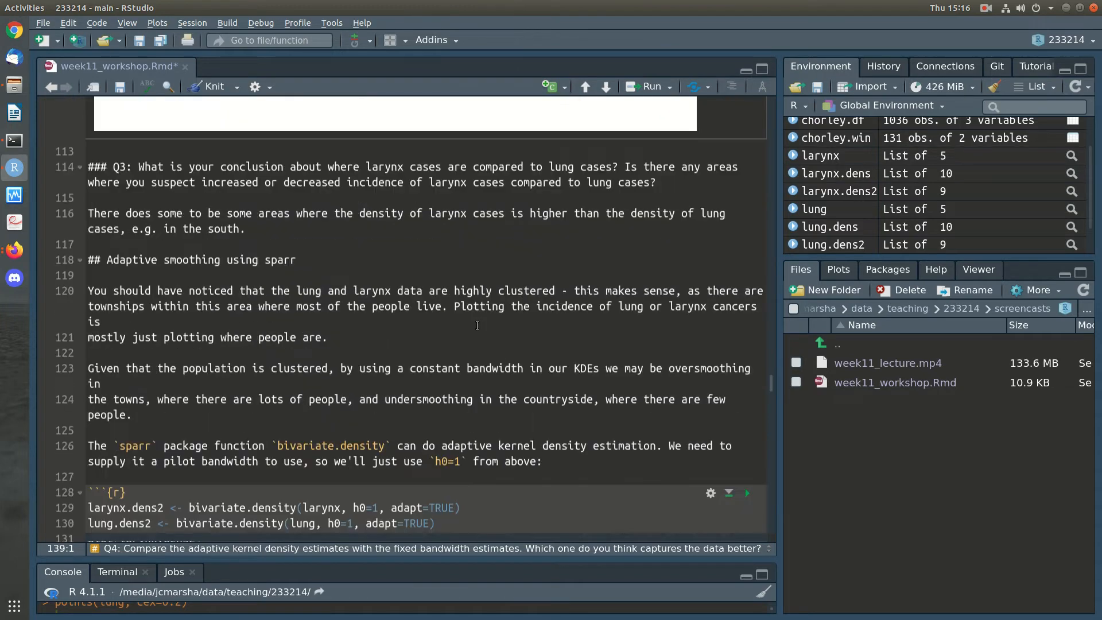
click(282, 213)
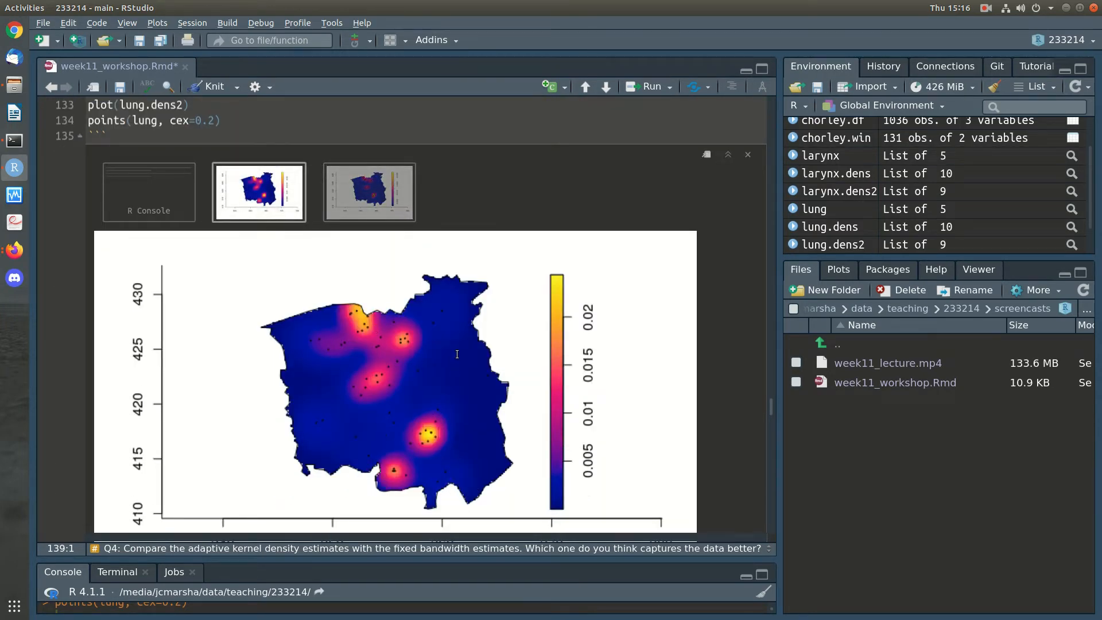
scroll(457, 355, up, 15)
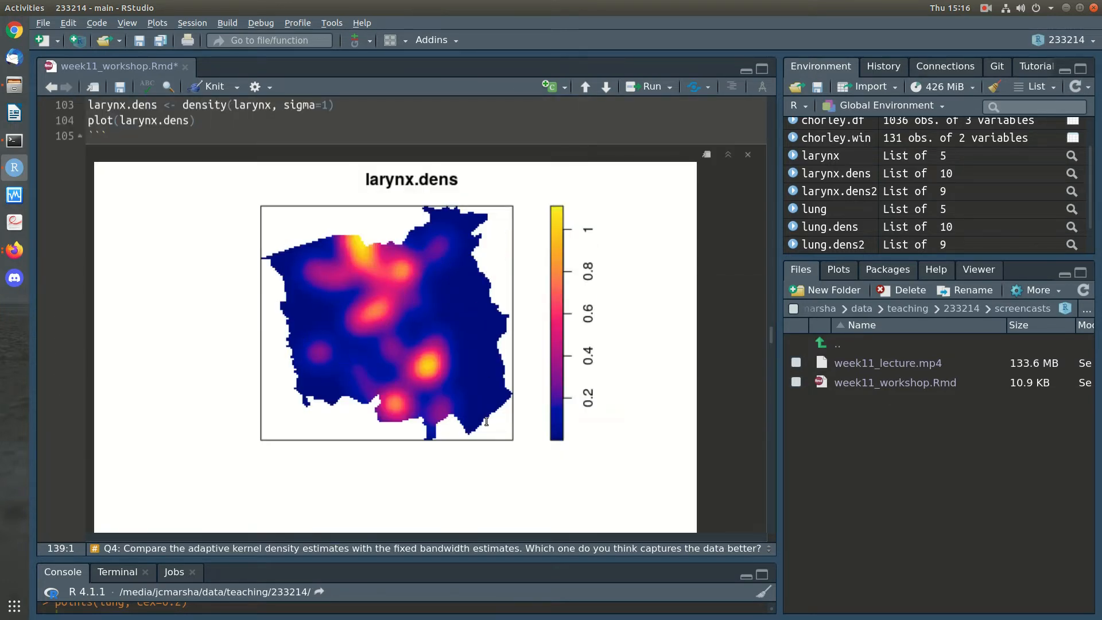
scroll(486, 422, down, 15)
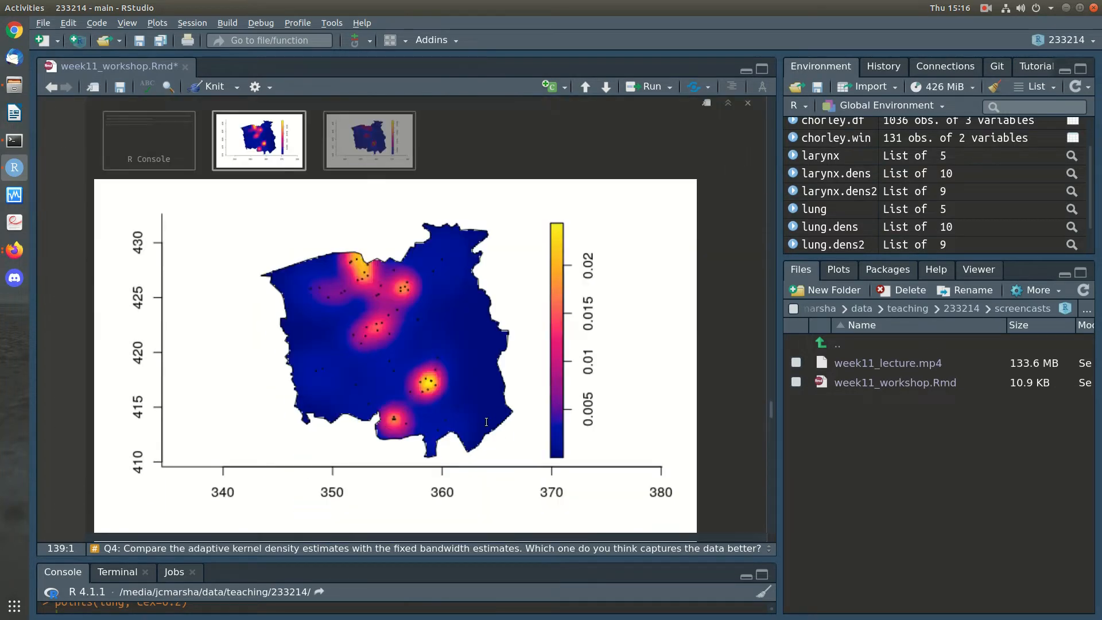
Begin the Q4 answer with "The adaptive estimate seems to be better - particularly for the larynx data."
scroll(518, 459, down, 5)
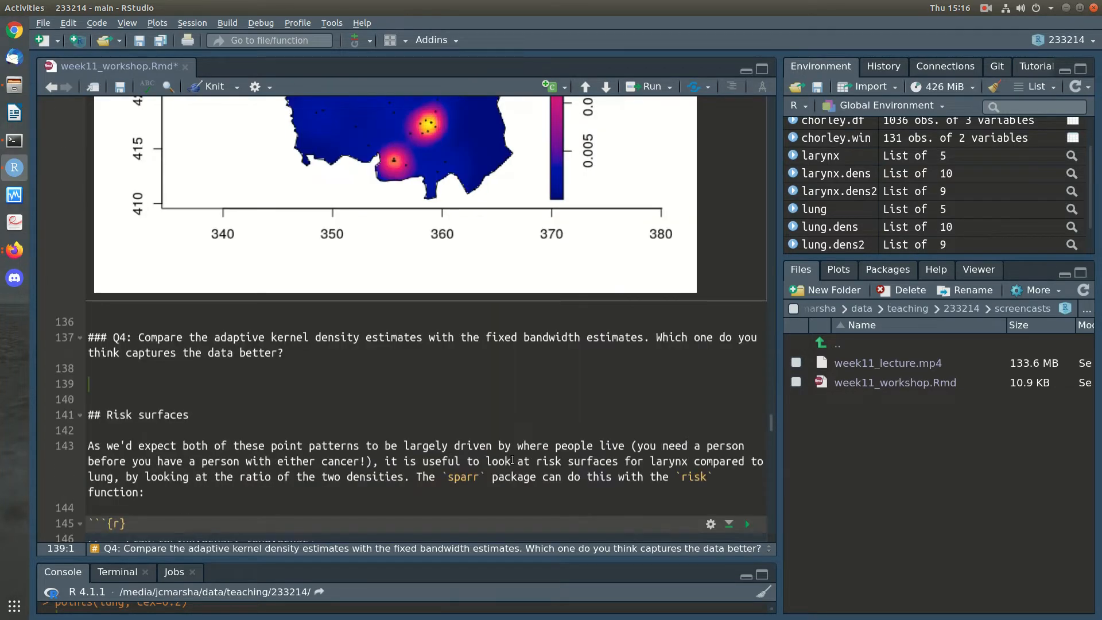
text(The adaptive estim)
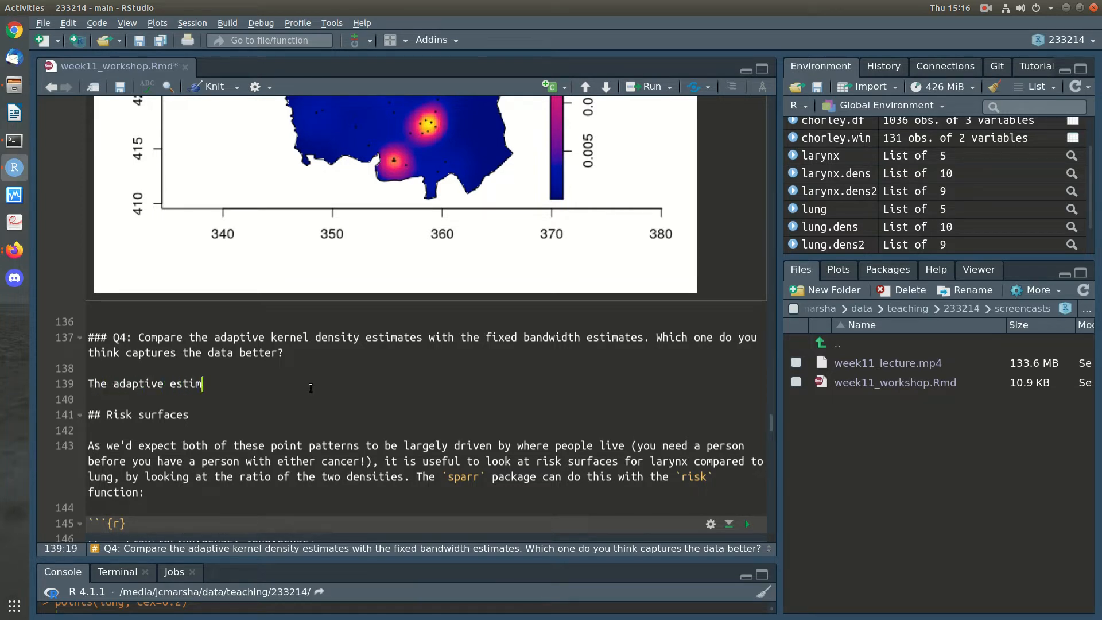
text(ate seems to be bette r-)
key(BackSpace)
key(BackSpace)
key(BackSpace)
text(r - )
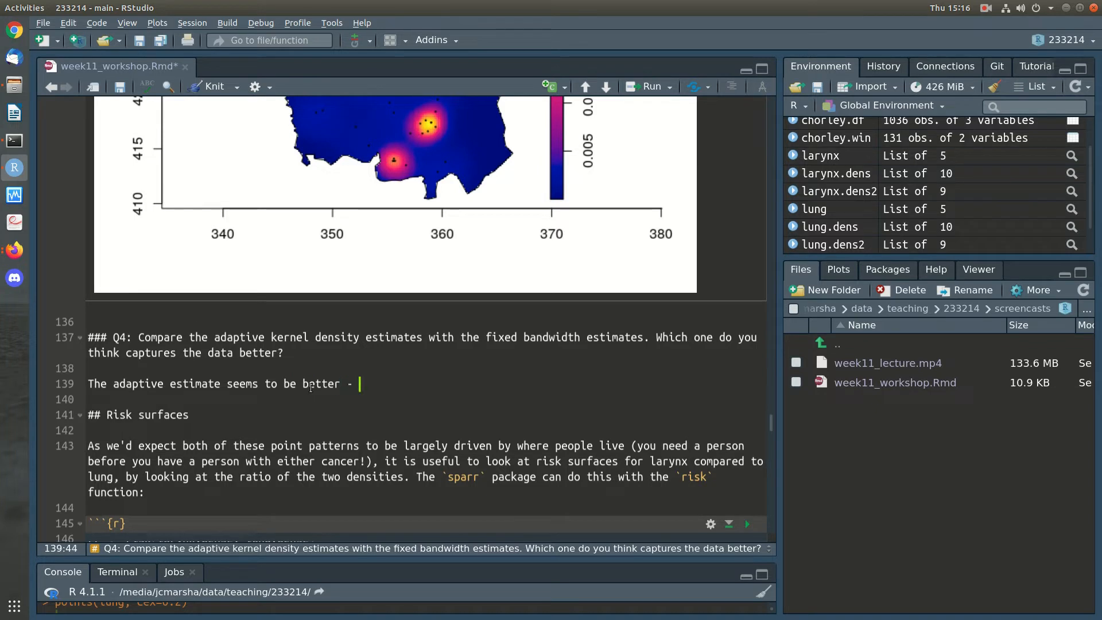
text(particularly )
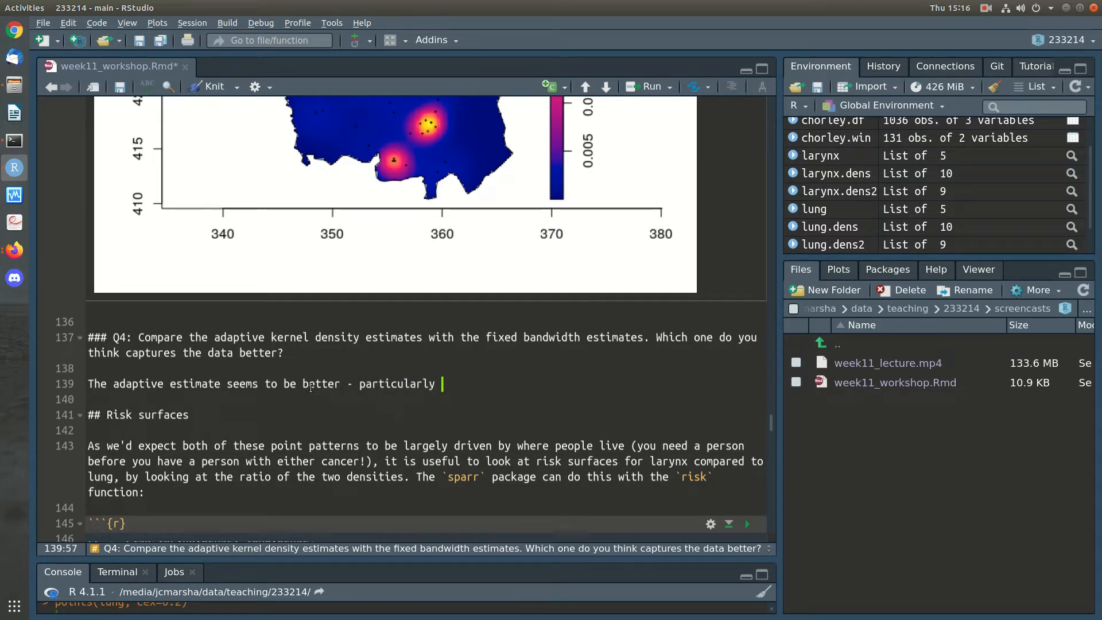
text(for the larynx data. )
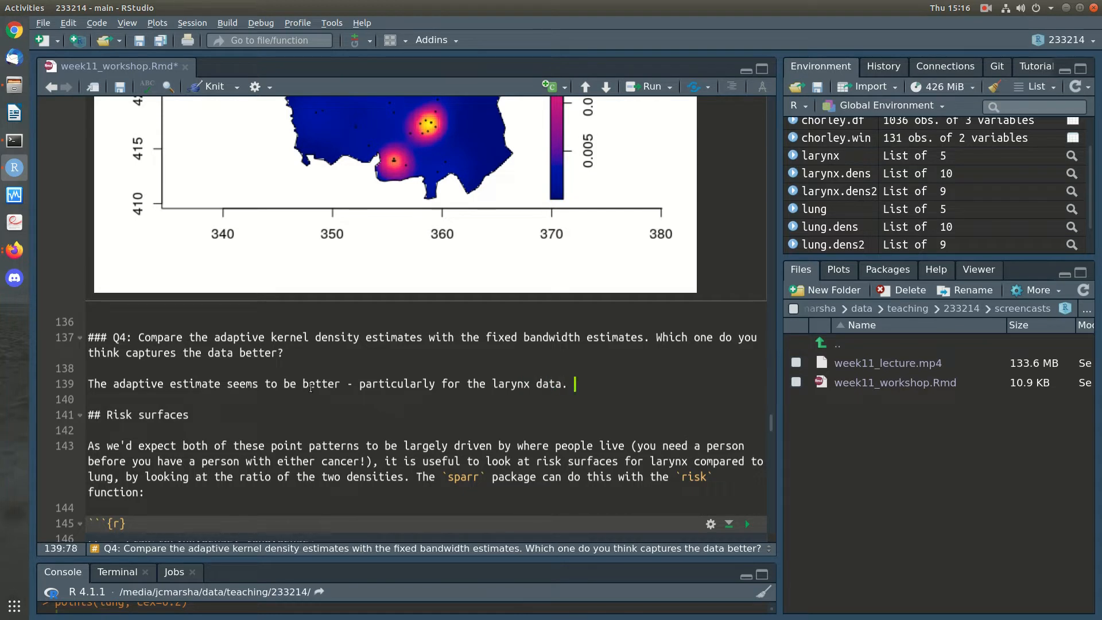
Continue the Q4 answer with "Regions where there aren't many observations are undersmoothed with the fixed bandwidth,"
text(Spaces)
key(BackSpace)
key(BackSpace)
key(BackSpace)
key(BackSpace)
key(BackSpace)
key(BackSpace)
key(BackSpace)
key(BackSpace)
key(BackSpace)
text(a. Regions where there aren't )
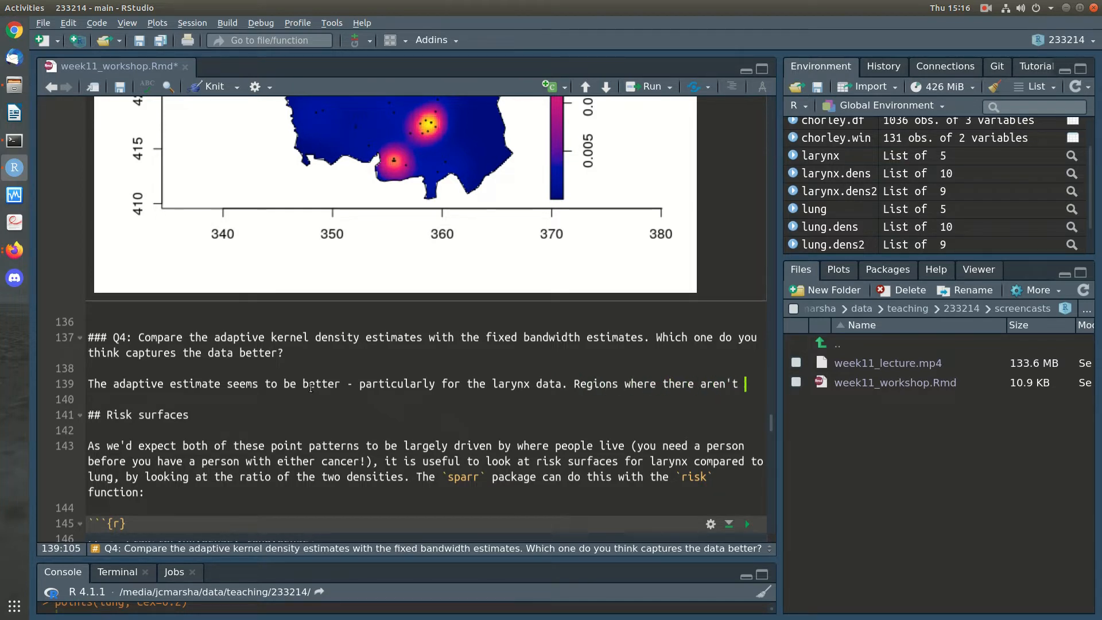
text(many observations )
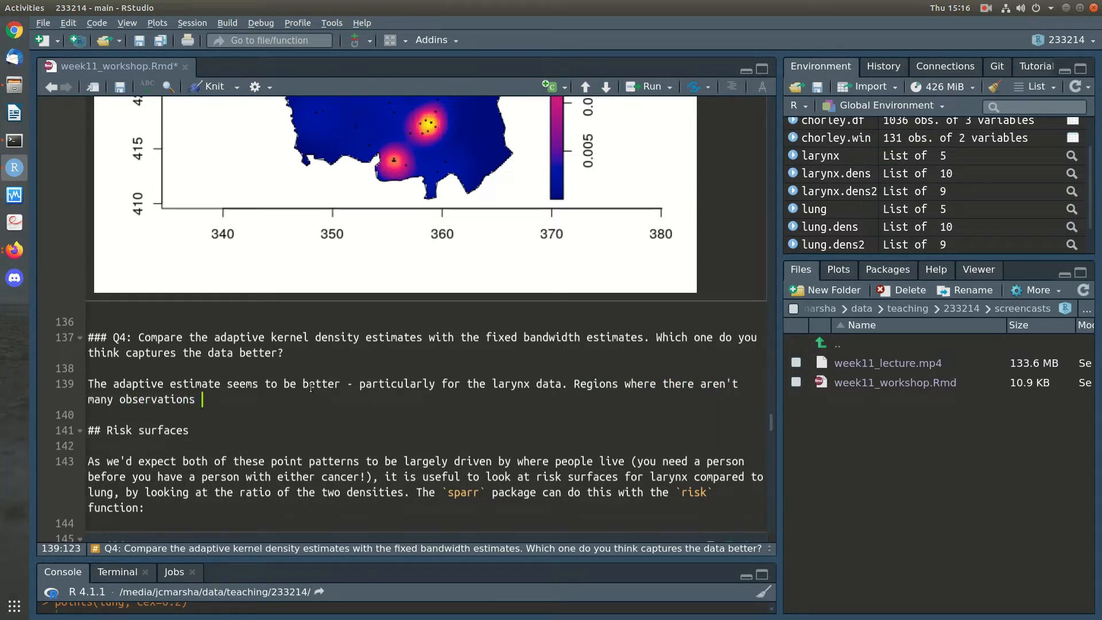
text(are undersm)
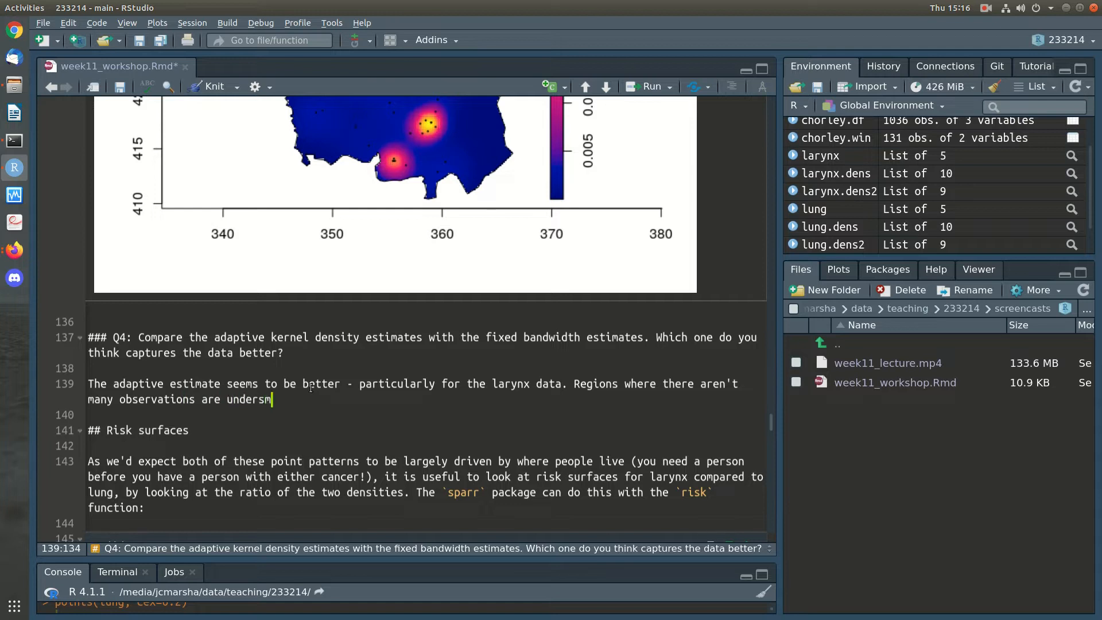
text(oothed with the fix)
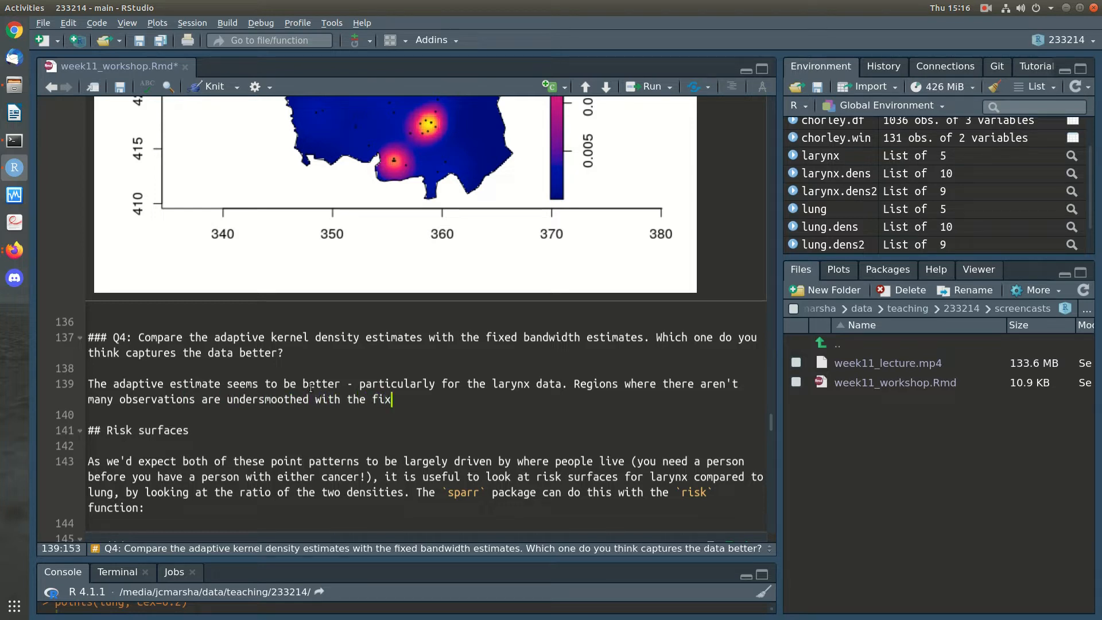
text(ed bandwidth, )
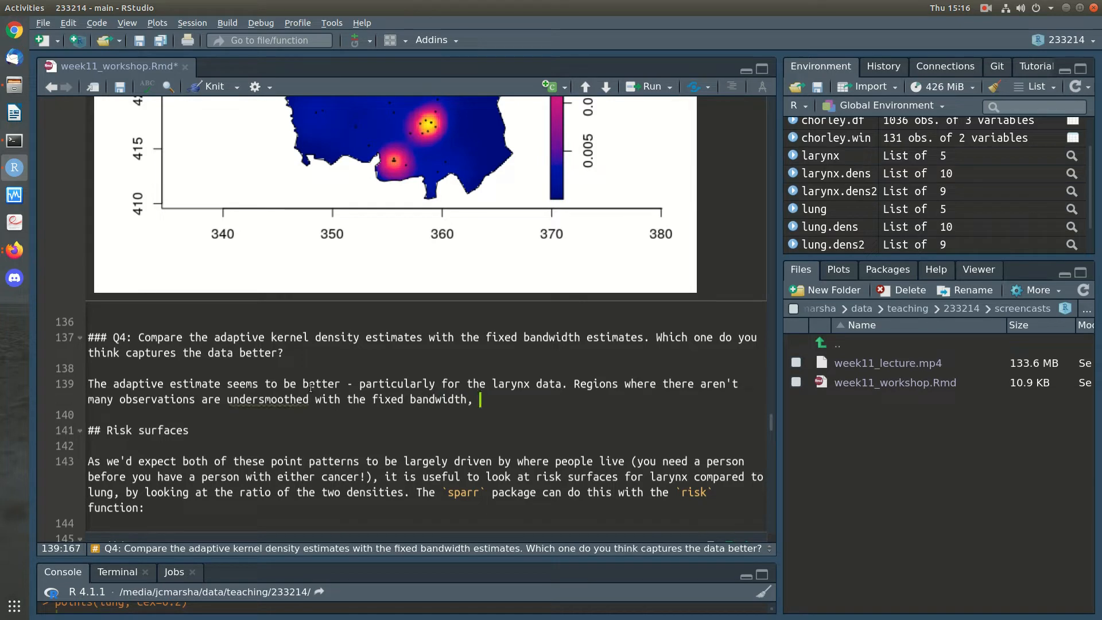
Finish the Q4 answer with "and this is remedied in the adaptive estimate." and save the document
text(and this is )
text(fixed in the)
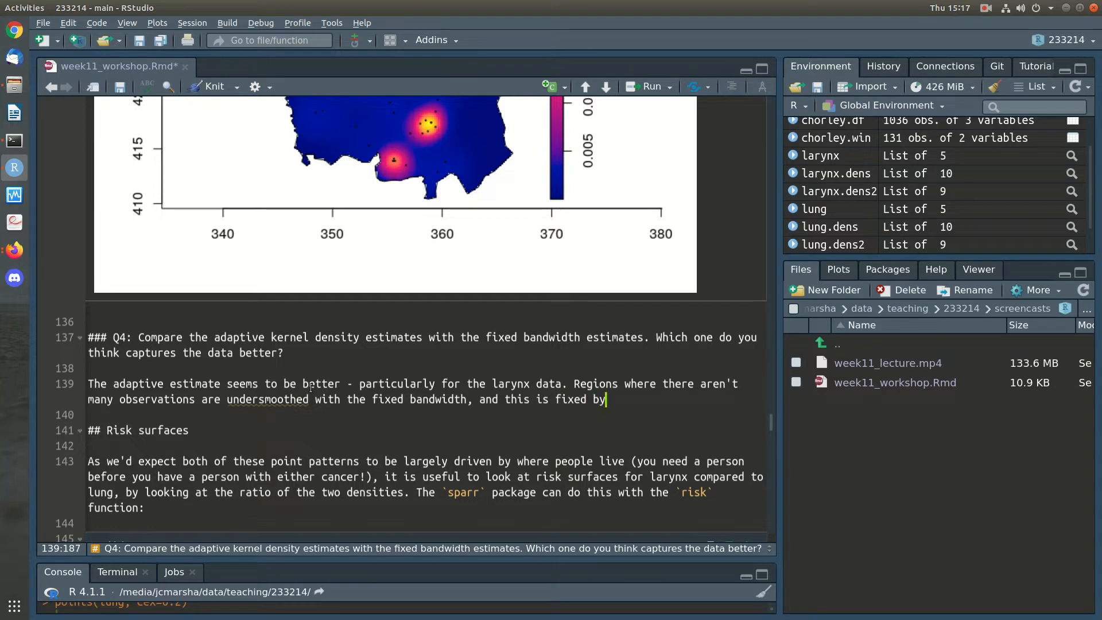
text( adaptive)
double_click(560, 400)
text(remedied)
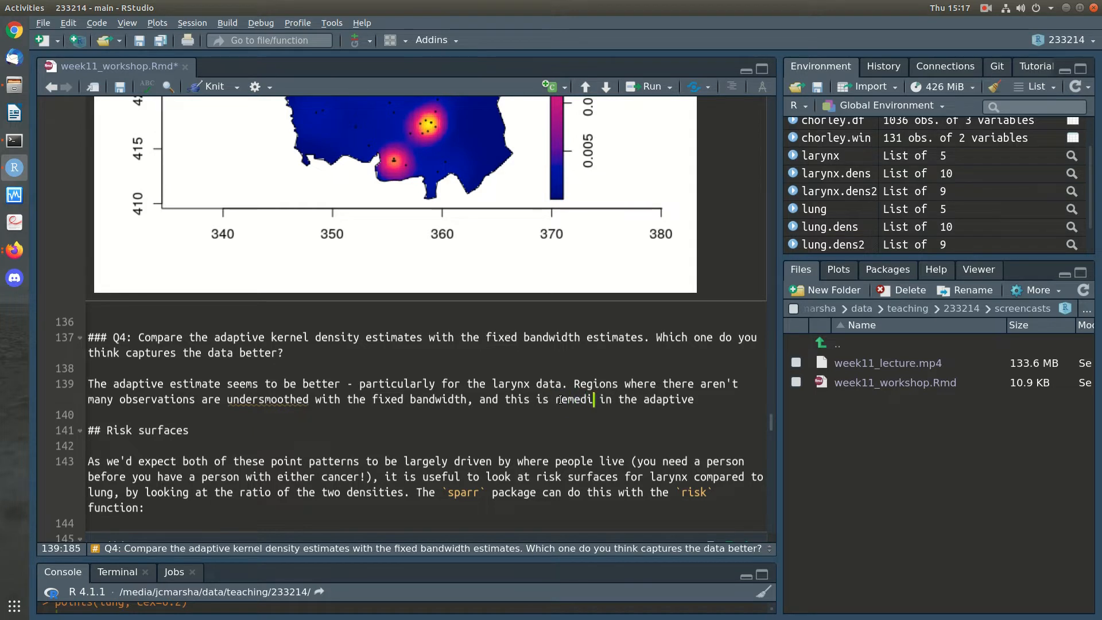
key(End)
text(estimate.)
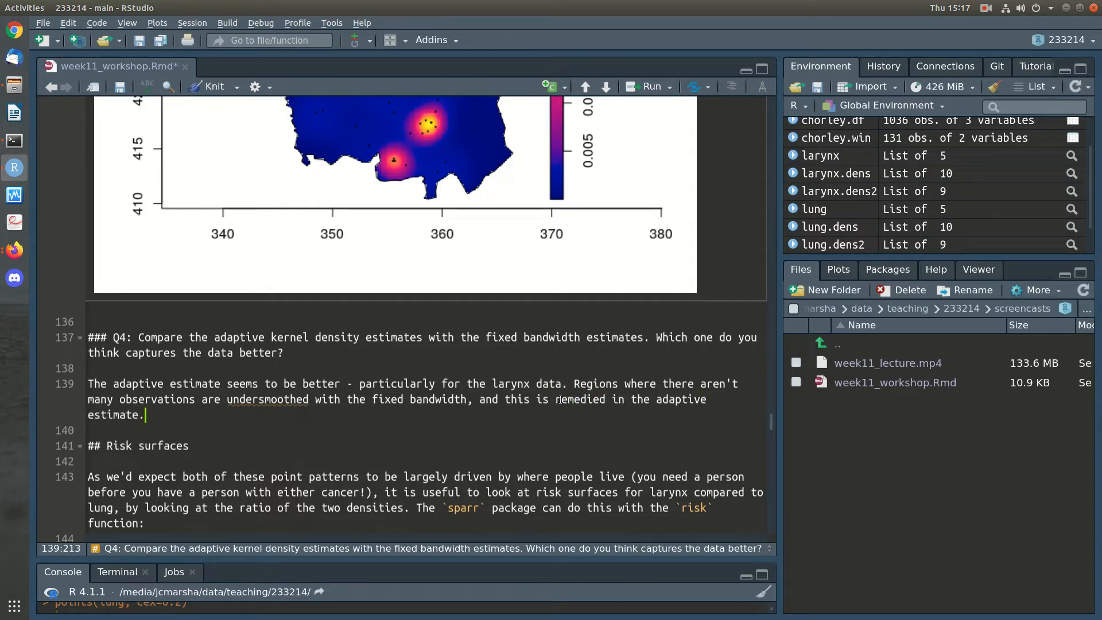
key(Down)
key(ctrl+s)
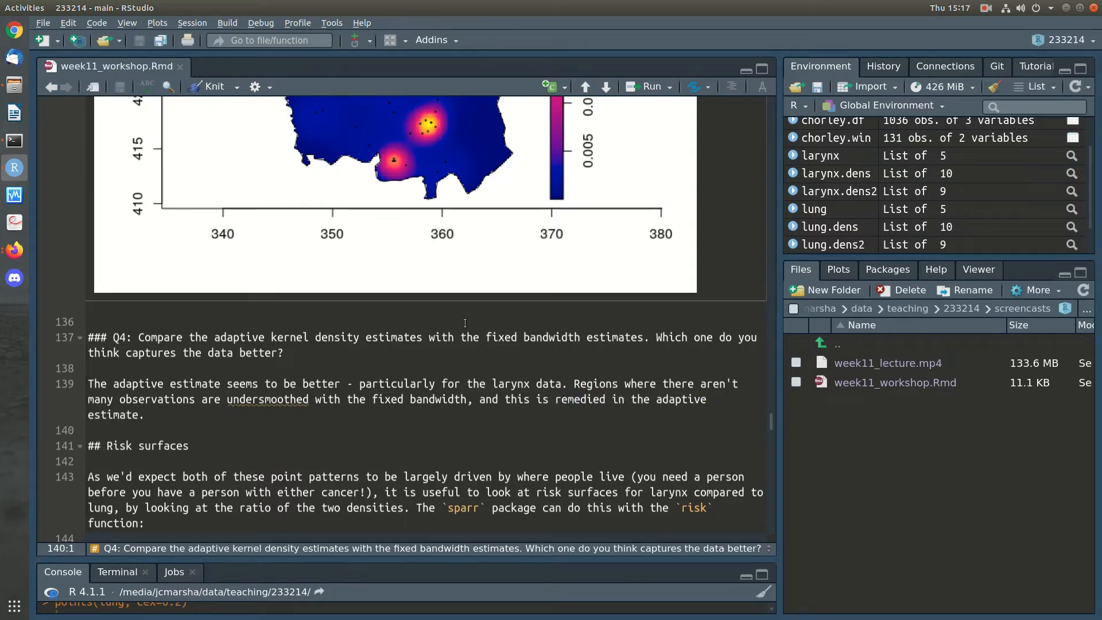
Switch between the adaptive larynx and lung density plots to compare where each cancer's cases concentrate
scroll(466, 323, up, 5)
click(384, 166)
click(285, 156)
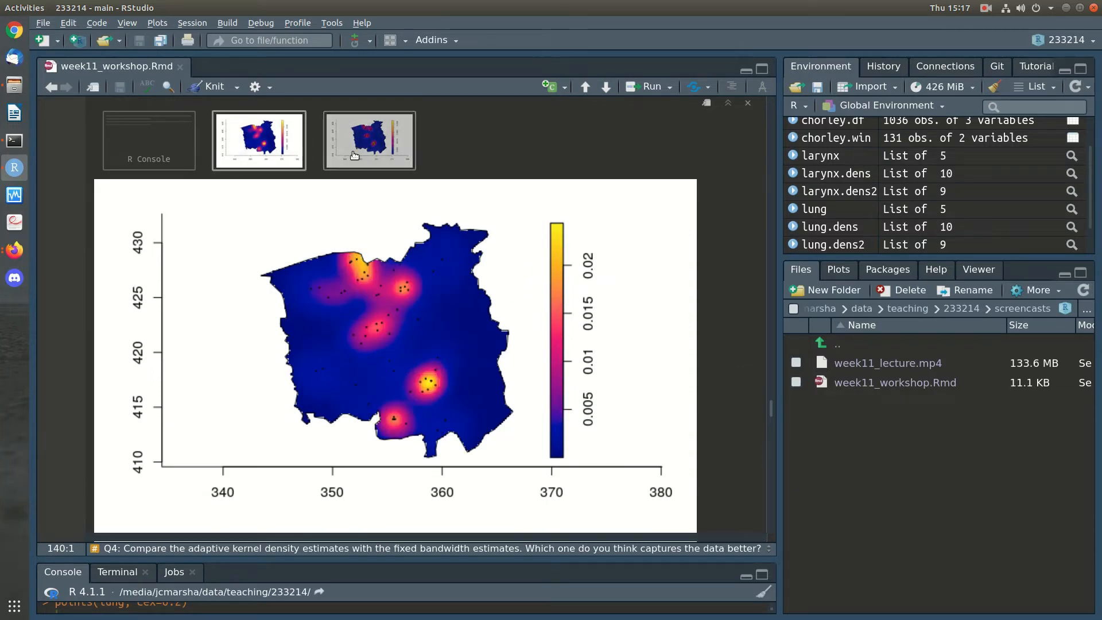
click(366, 157)
click(287, 154)
click(367, 156)
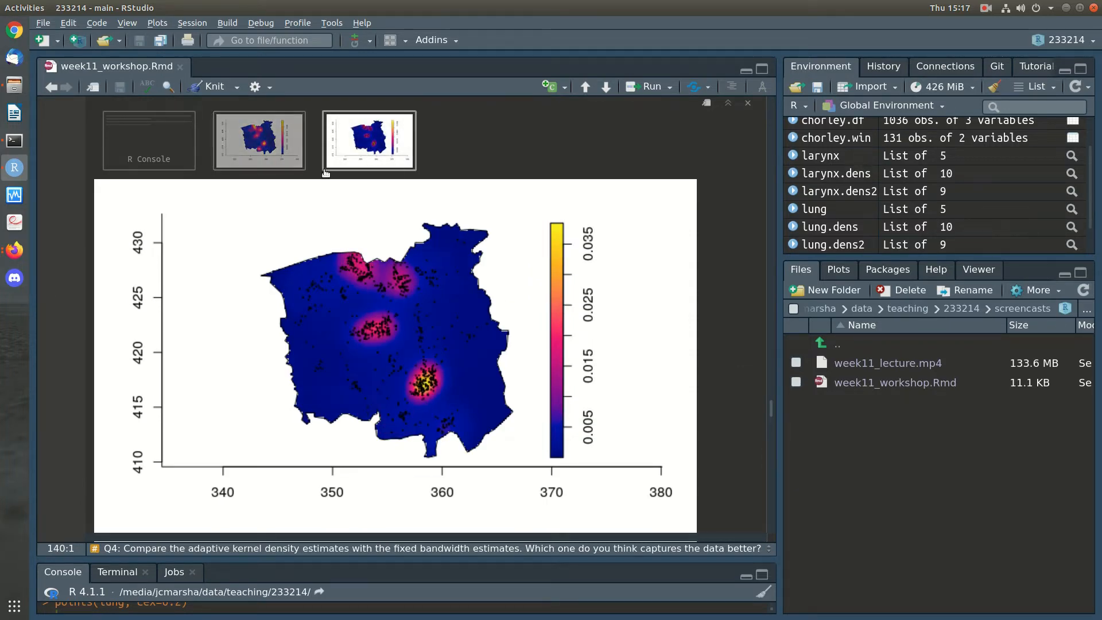
Run the Risk surfaces chunk that computes rr from larynx.dens2 and lung.dens2, and inspect the resulting risk map
scroll(471, 468, down, 10)
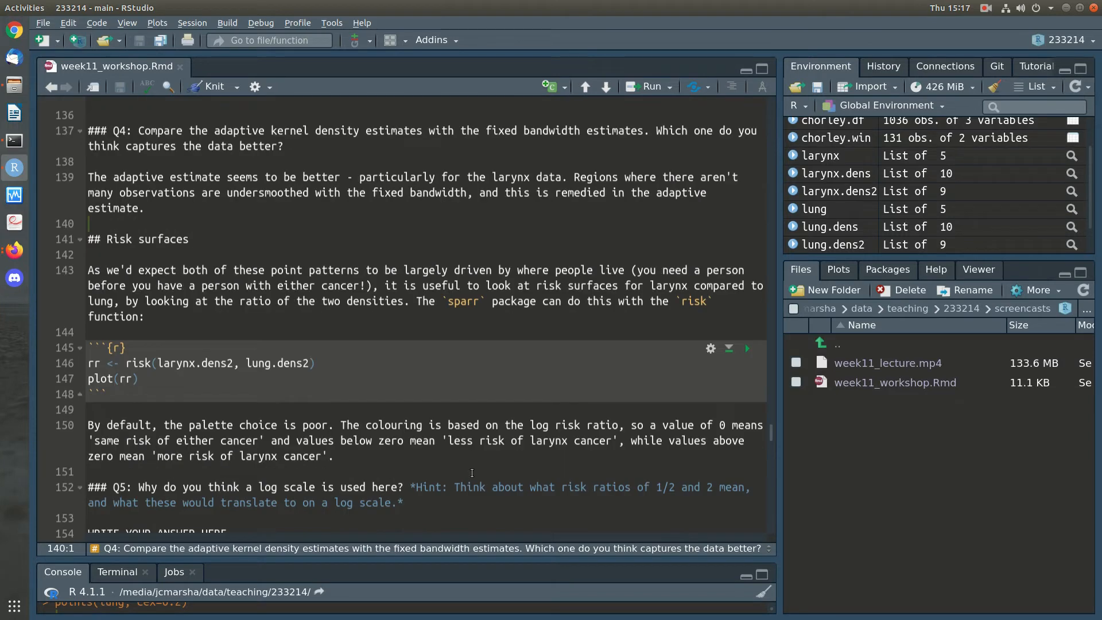
click(505, 379)
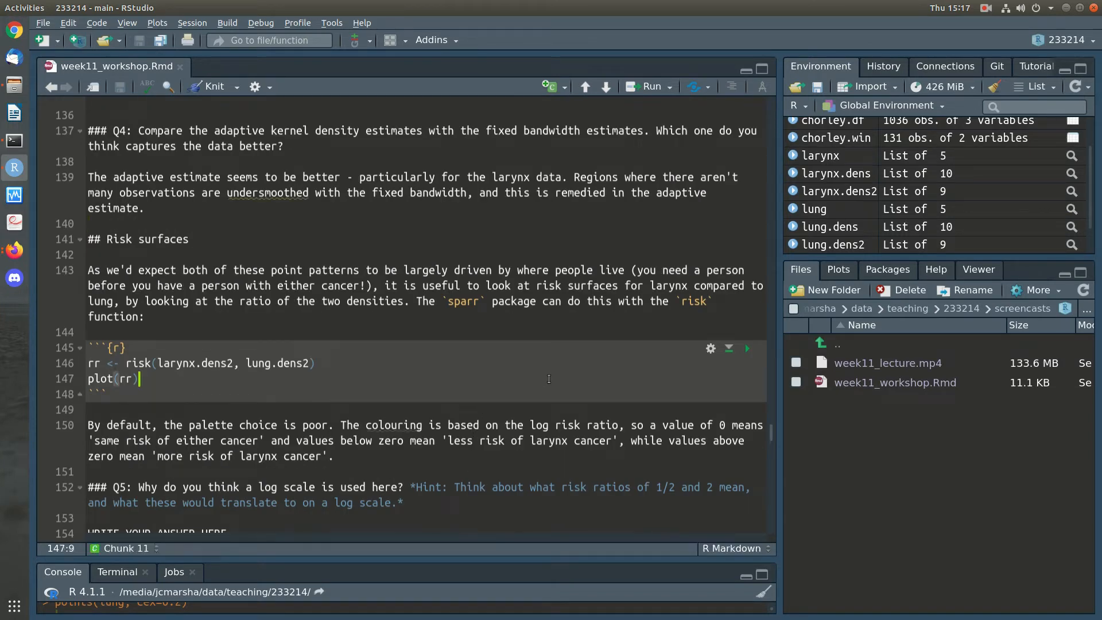
scroll(410, 382, down, 1)
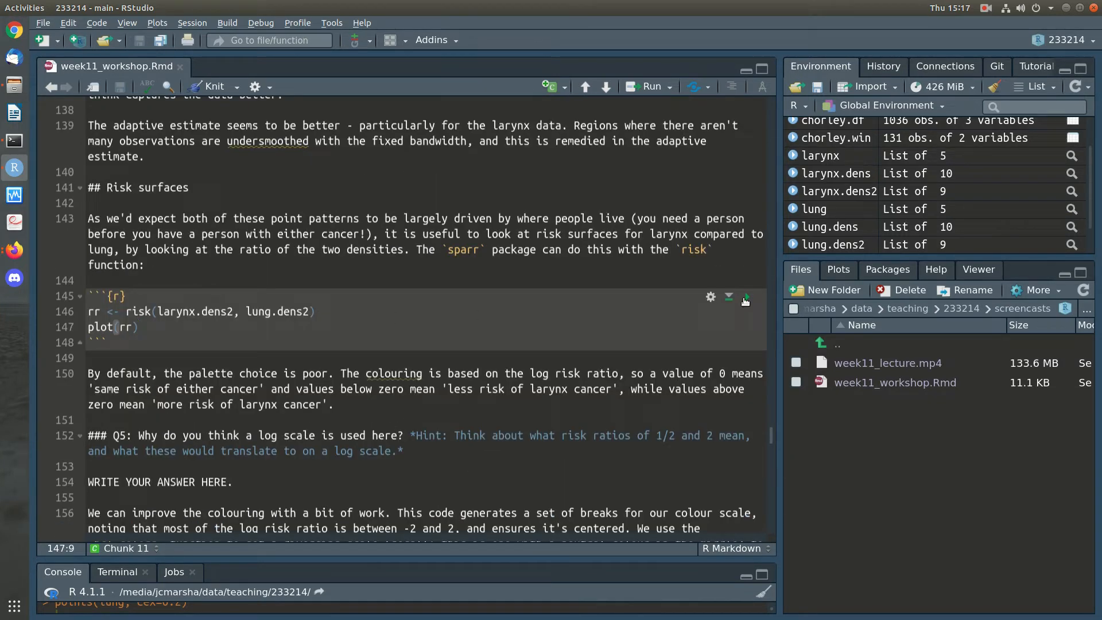
click(748, 297)
scroll(681, 364, down, 3)
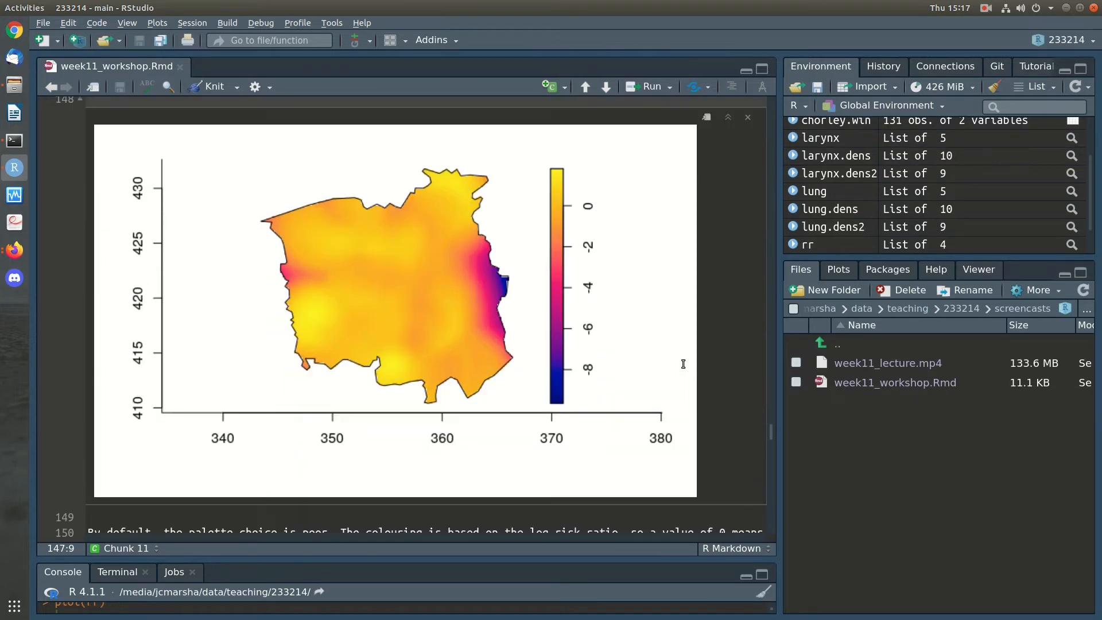
scroll(681, 364, up, 3)
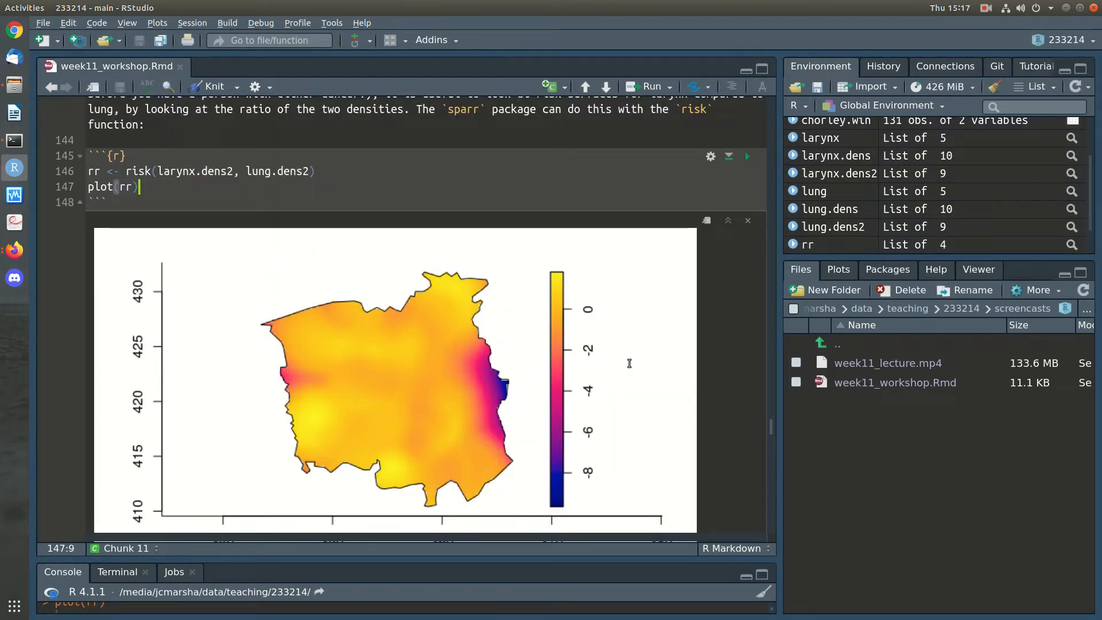
scroll(629, 363, down, 1)
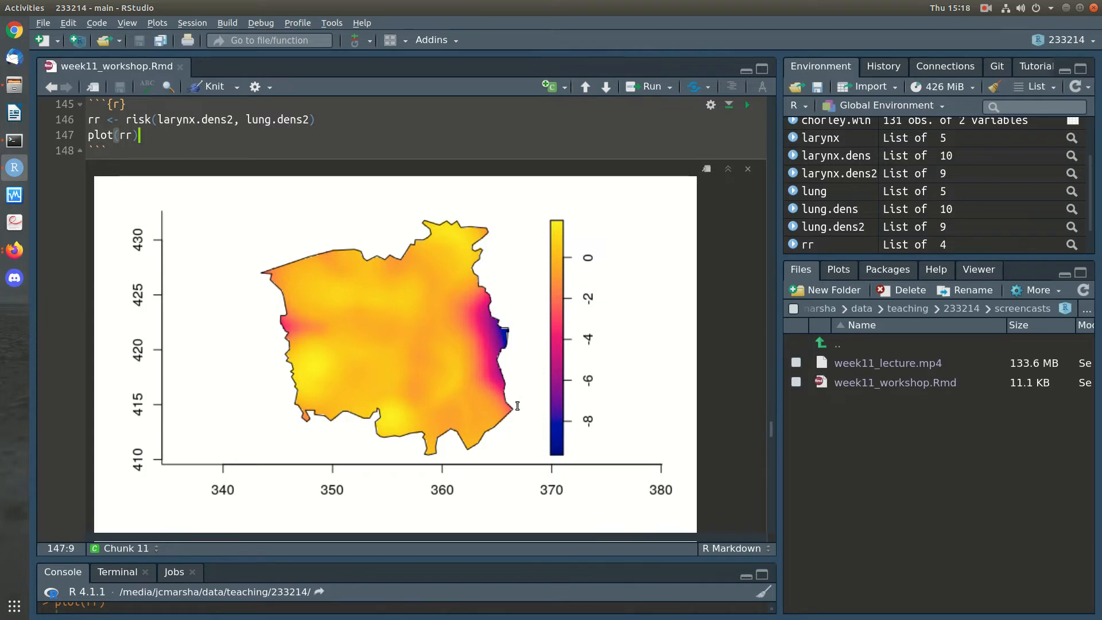
Clear the "WRITE YOUR ANSWER HERE." placeholder under Q5, keeping an empty line for the answer
scroll(517, 434, down, 4)
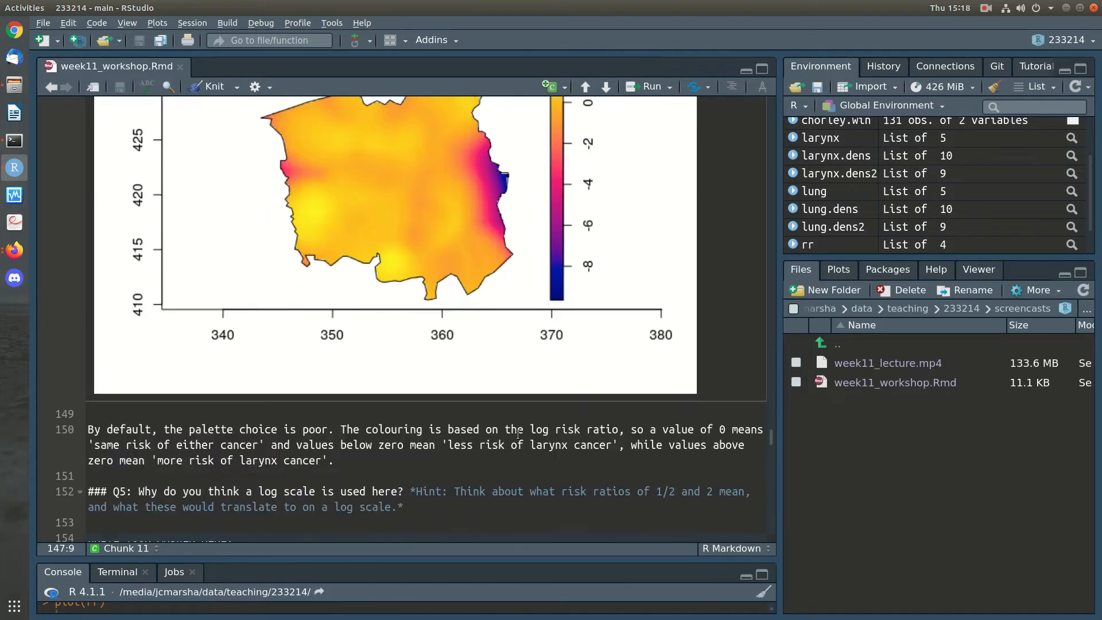
scroll(518, 433, down, 2)
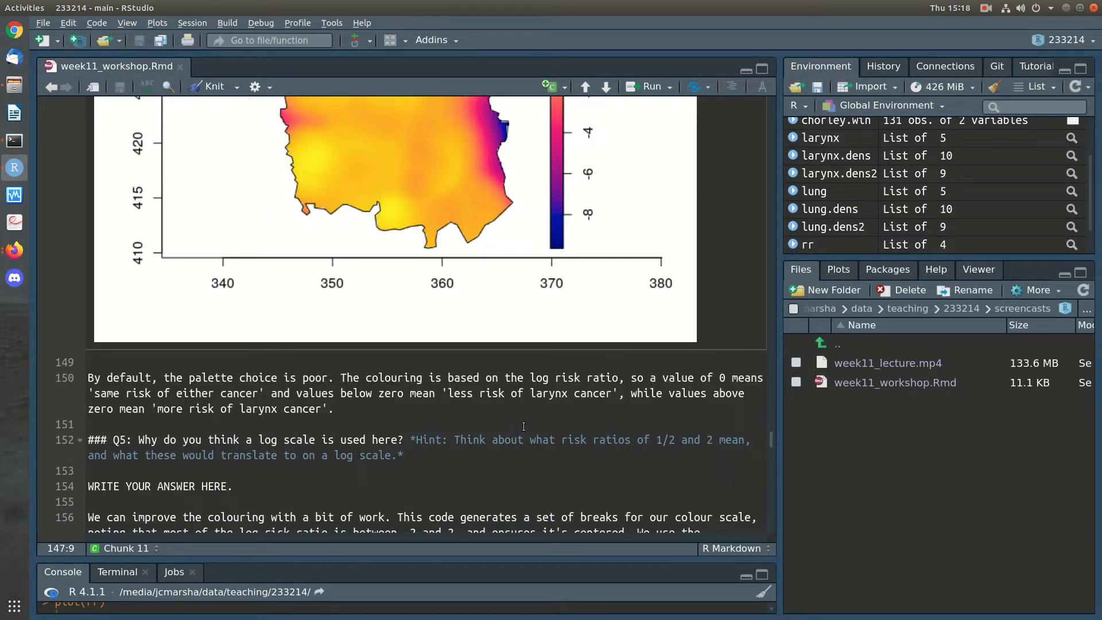
click(523, 425)
scroll(523, 428, down, 2)
click(463, 437)
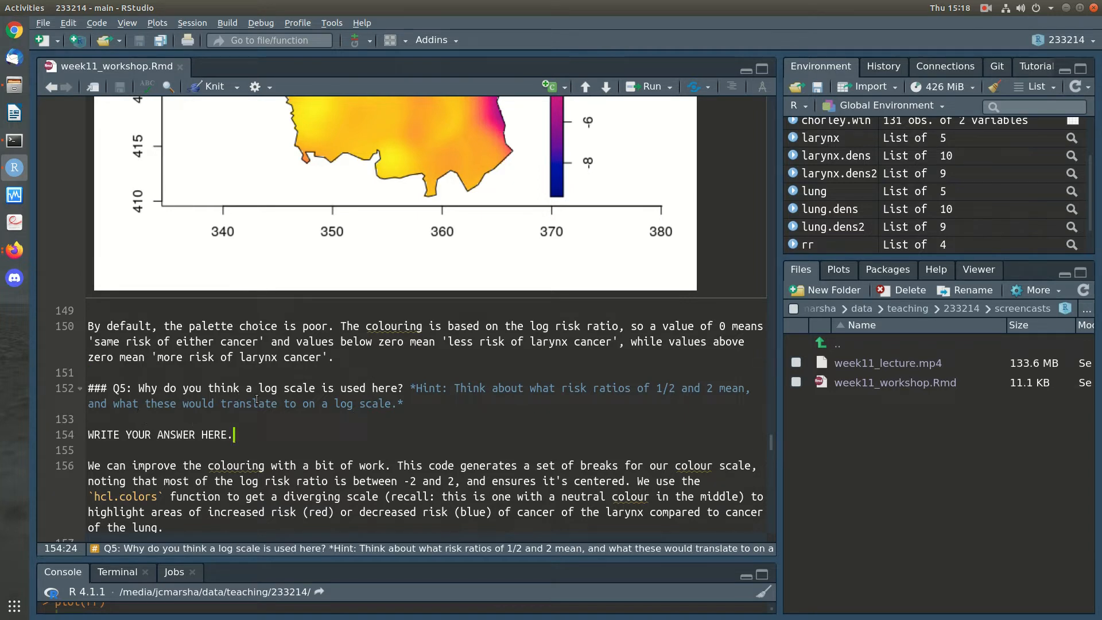
shift+click(271, 426)
key(Return)
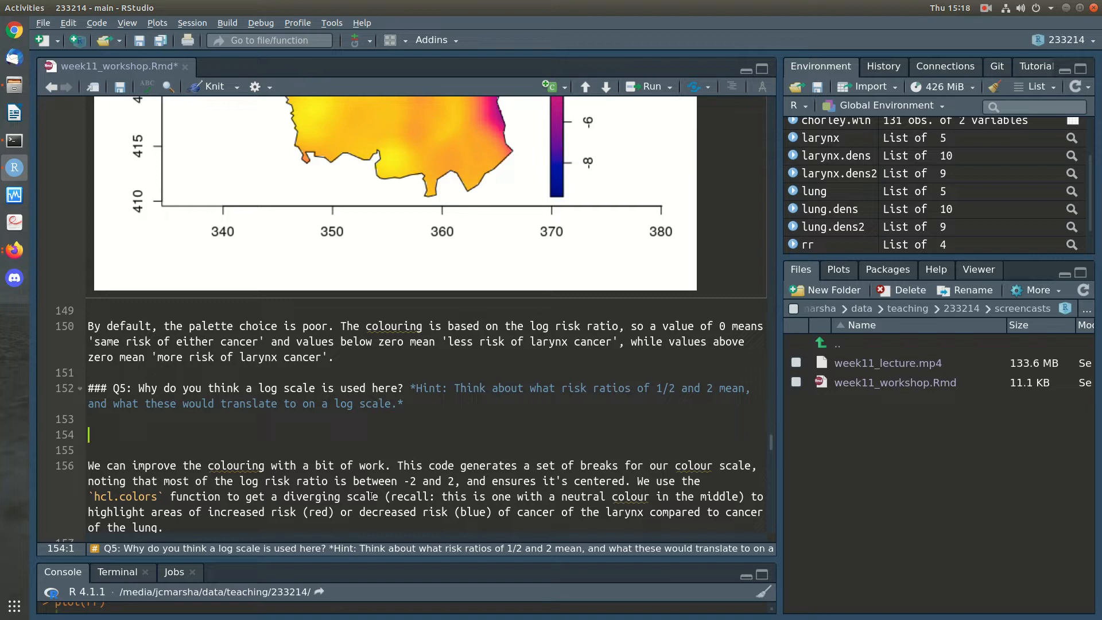
Begin the Q5 answer with "The reason that we use a log scale for risk is that we want a double risk of larynx compared to lung"
text(The reason that we use)
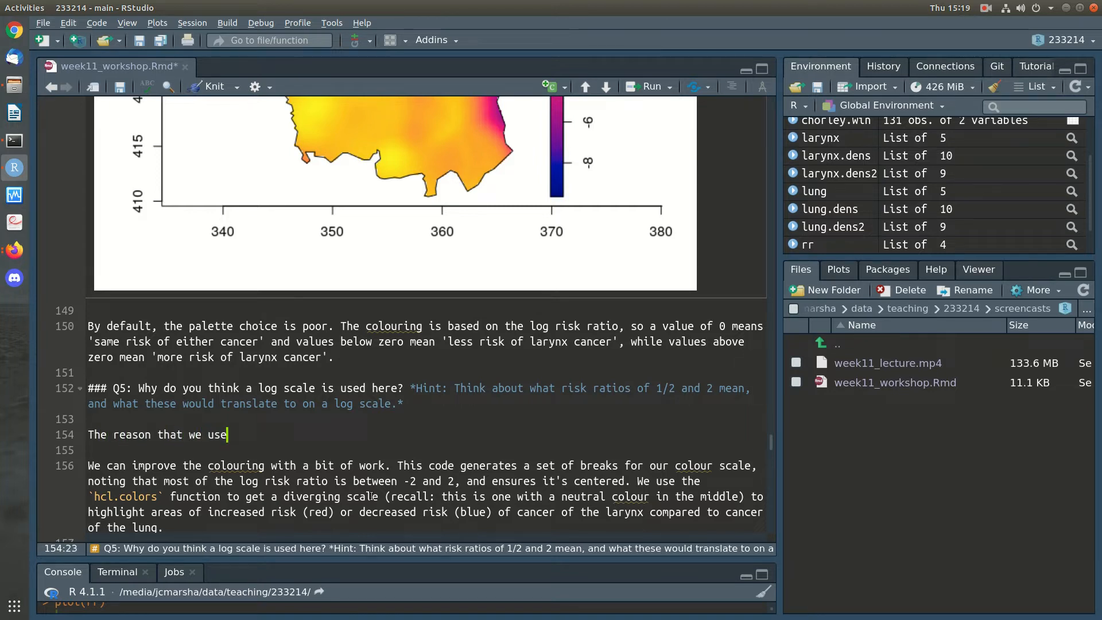
text( a log scale for risk is that )
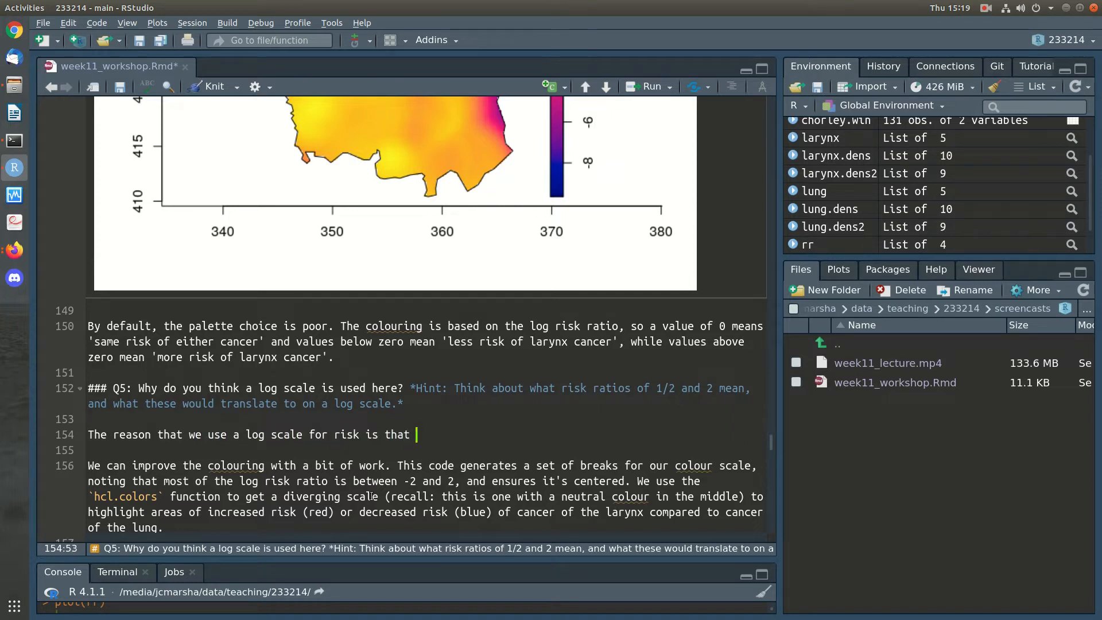
text(we want)
text(a double risk of )
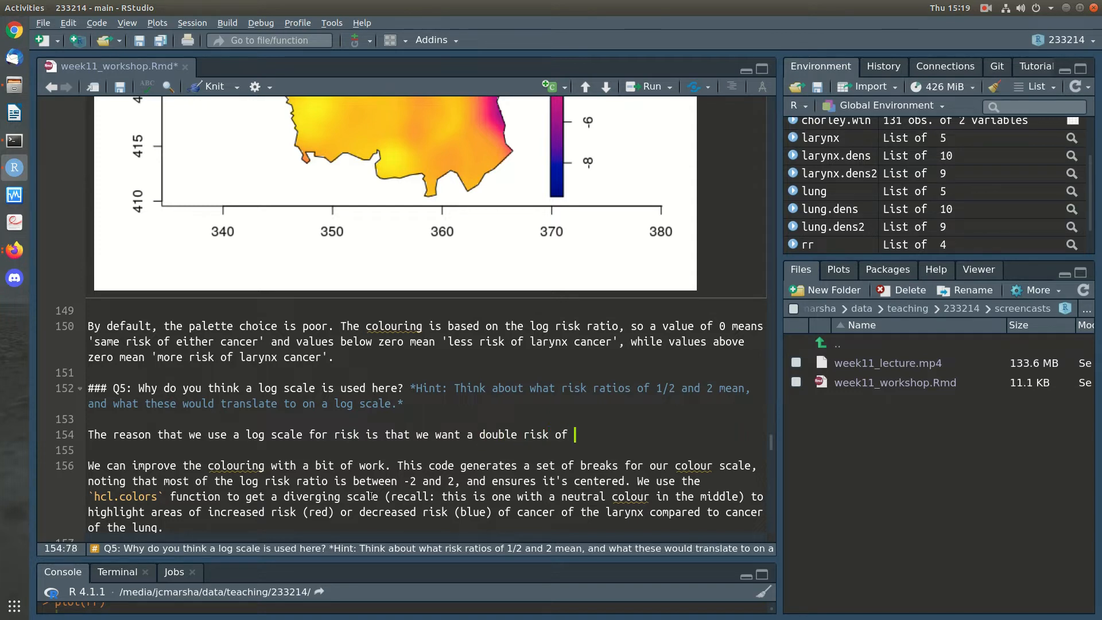
text(larynx compared to lun)
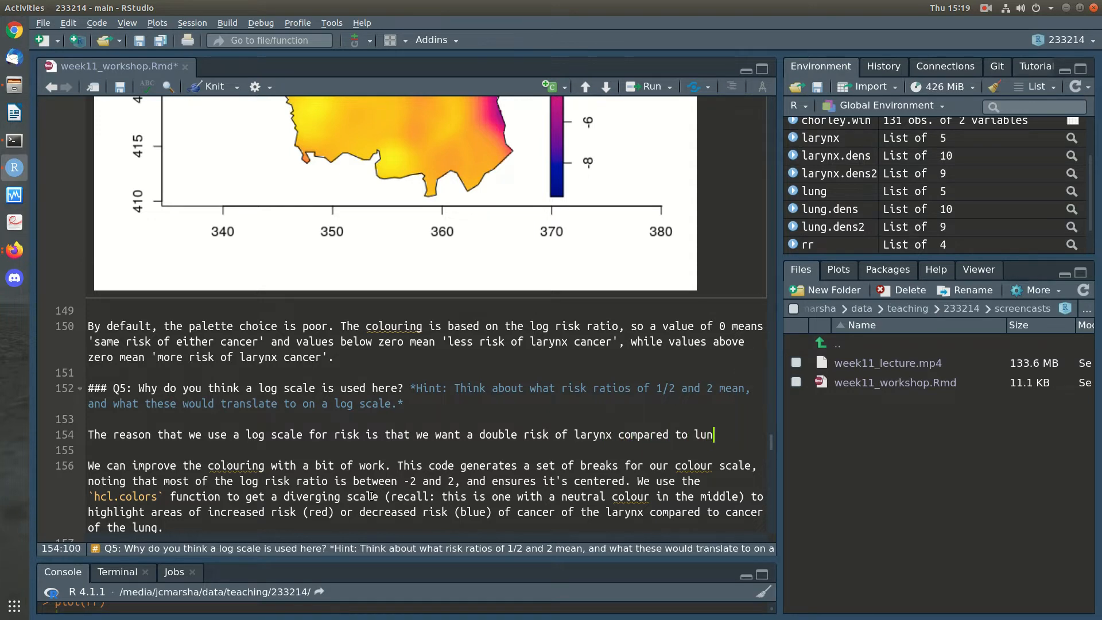
Complete the Q5 sentence with "to be represented by a similar magnitude as the double risk of lung compared to larynx." and add a line below
text(g to be represented by a smal)
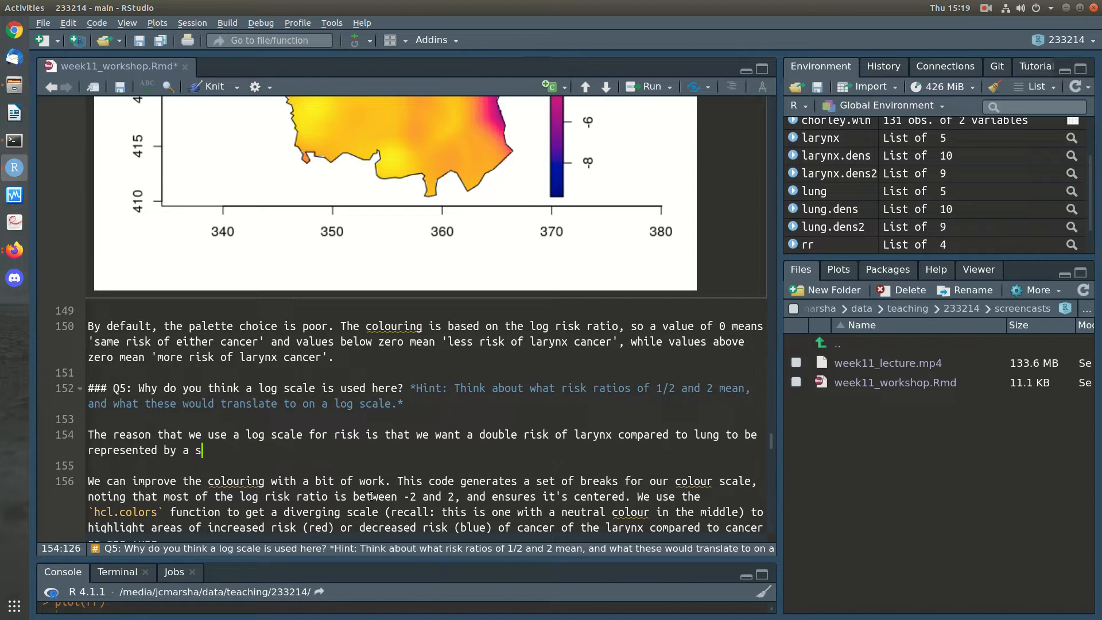
key(BackSpace)
key(BackSpace)
key(BackSpace)
text(imilar magnitude )
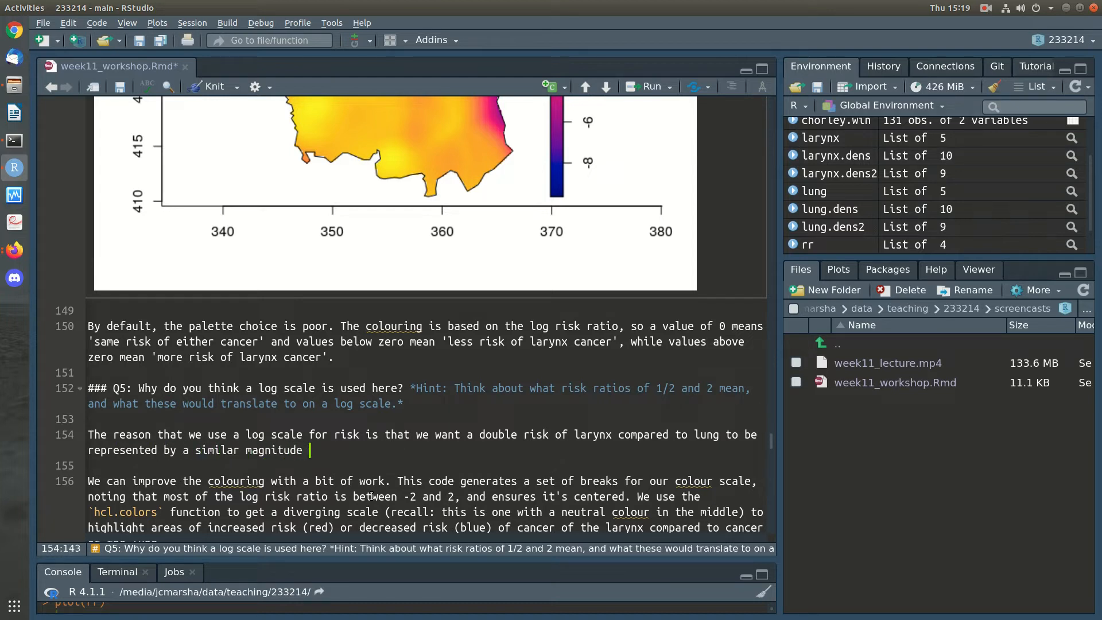
text(as the double ris)
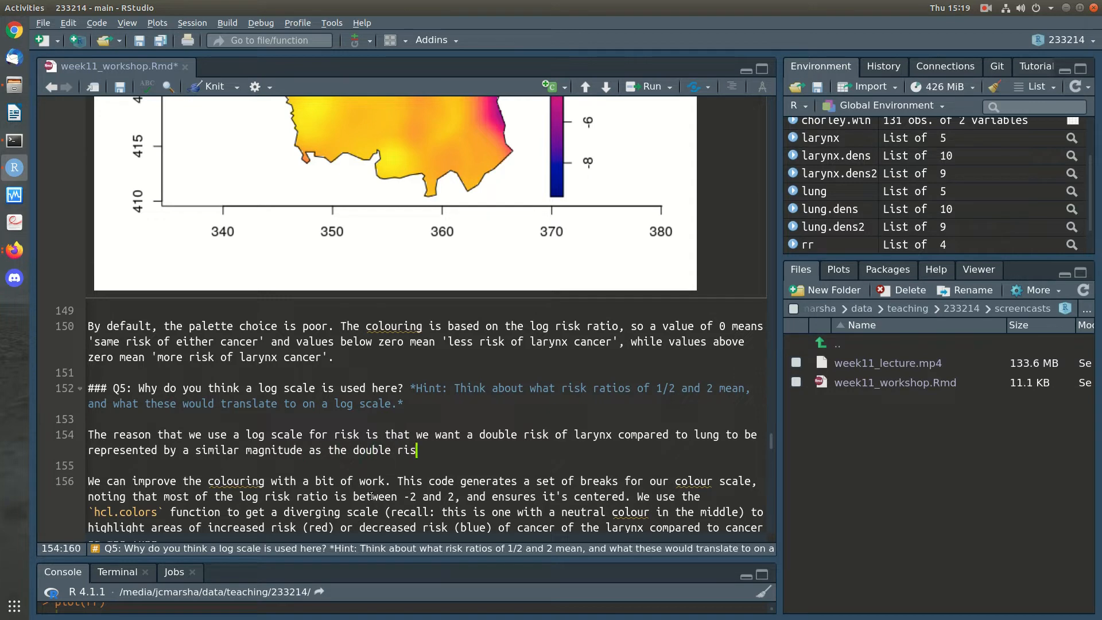
text(k of lung compared to lar)
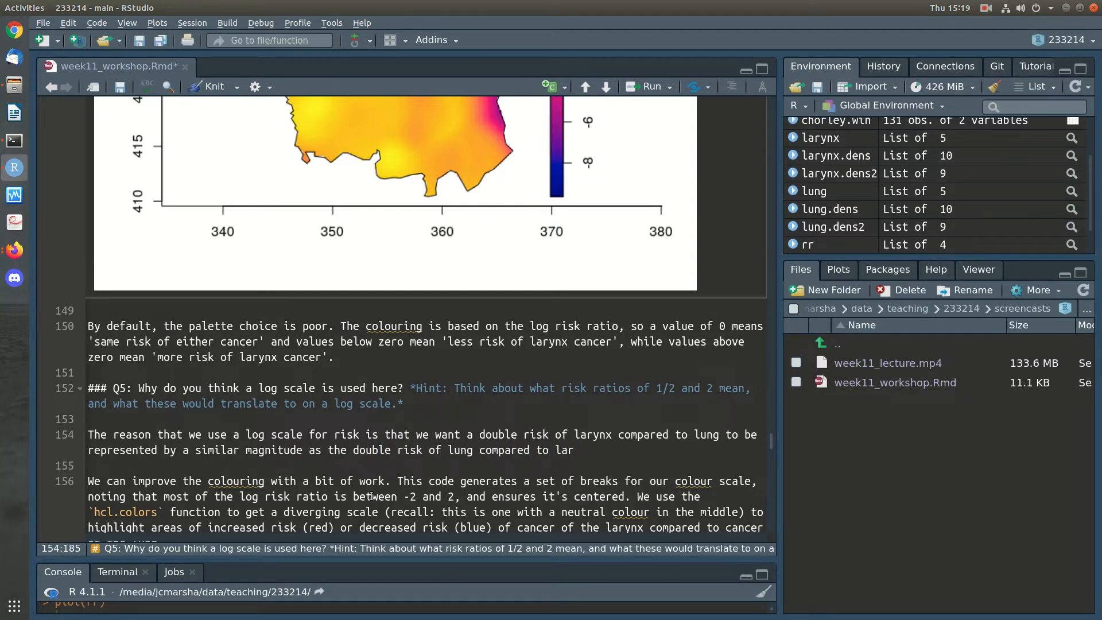
text(ynx.)
key(Return)
key(Left)
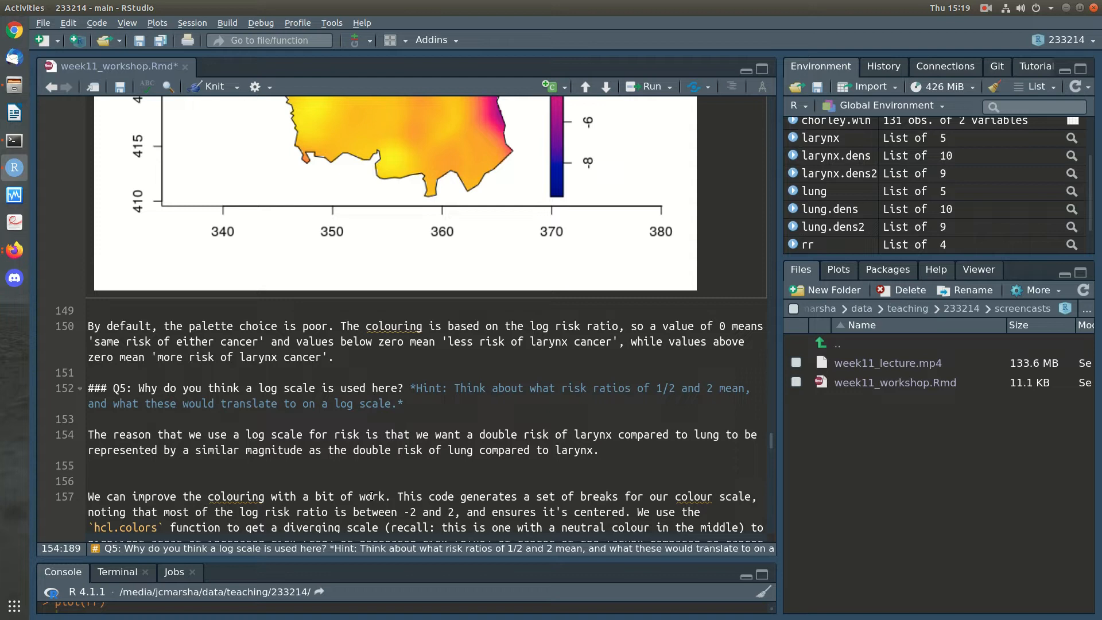
Continue the Q5 answer with a second sentence starting "On a log scale these magnitudes are the same (i.e. log(2"
key(Up)
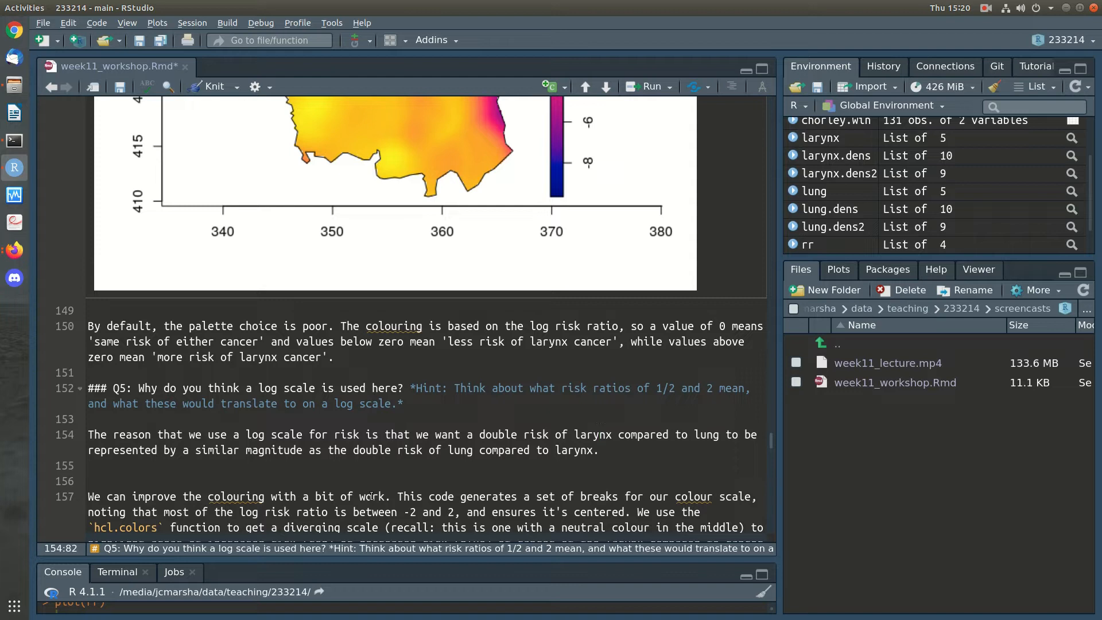
key(End)
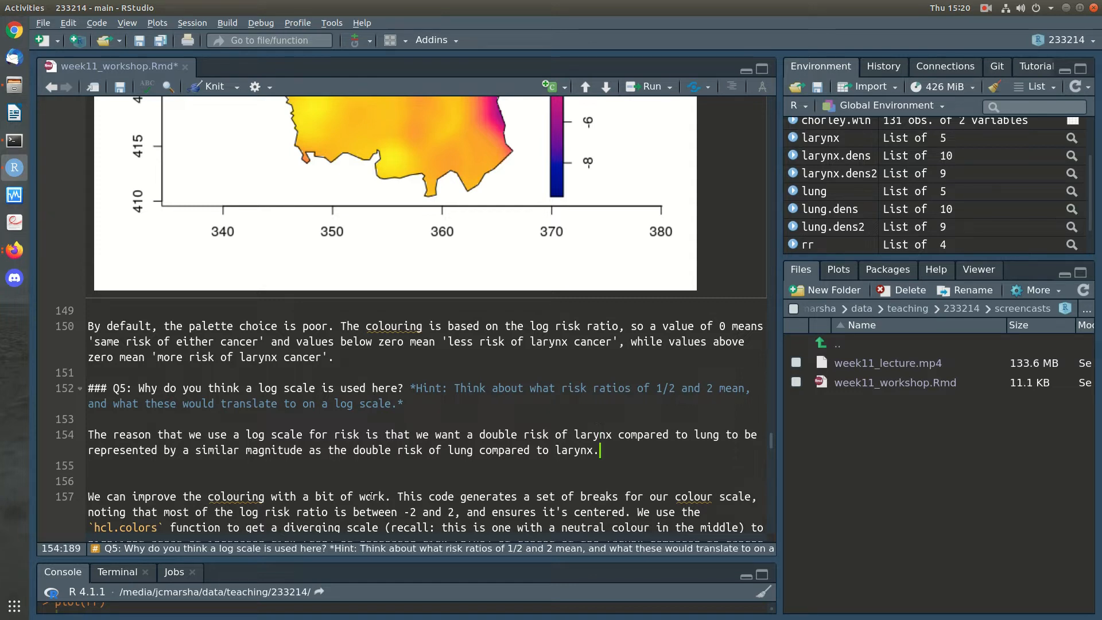
text(On a log scale these )
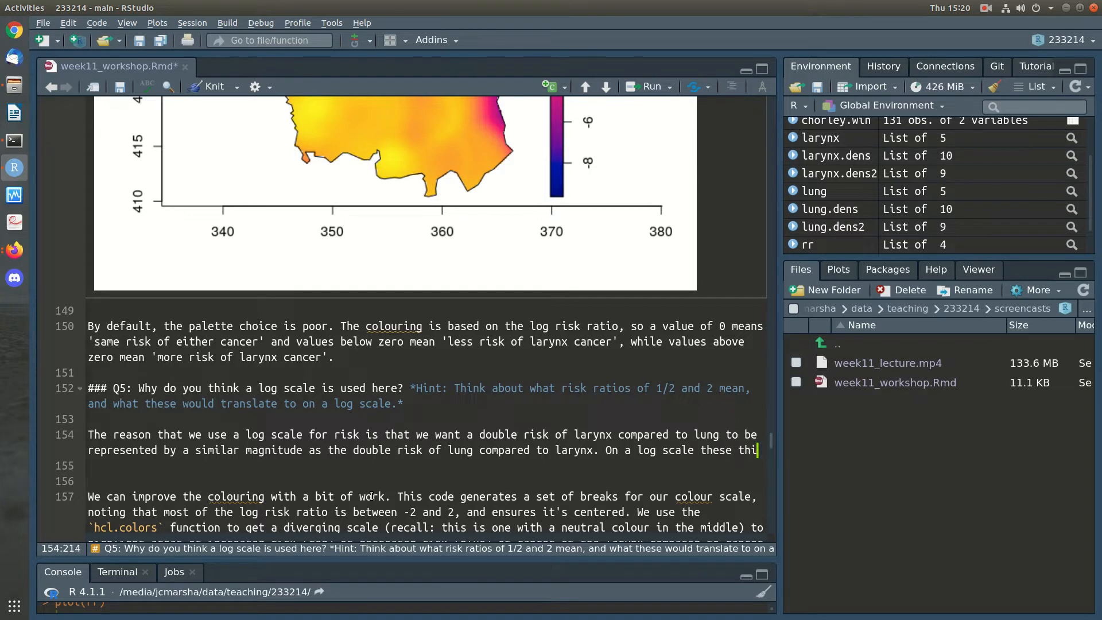
text(magnit)
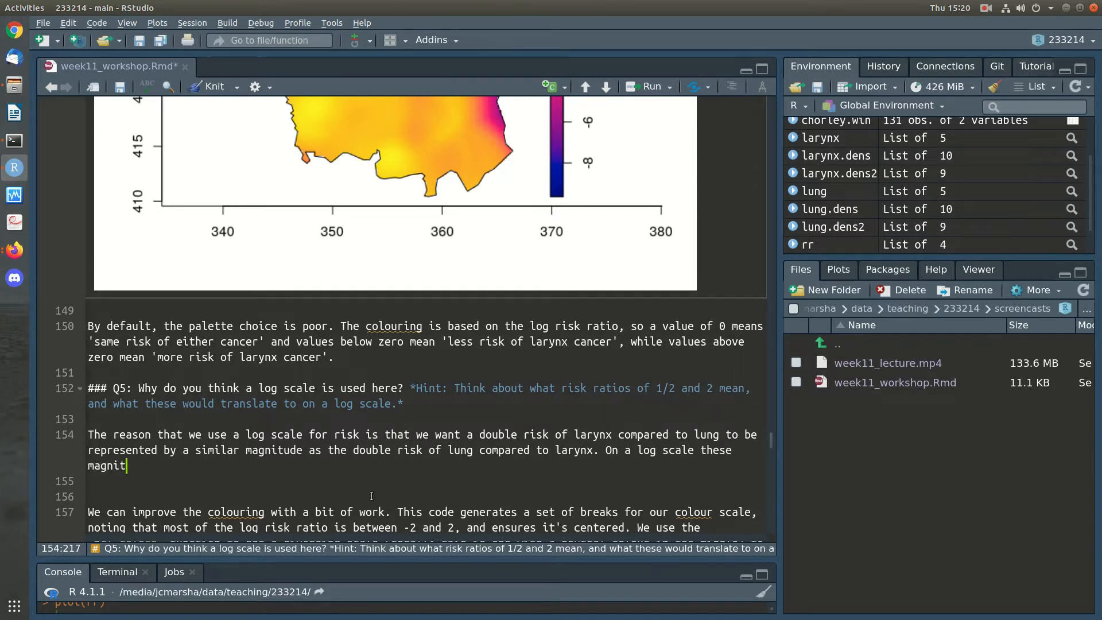
text(udes are the same (i.e. log(2)
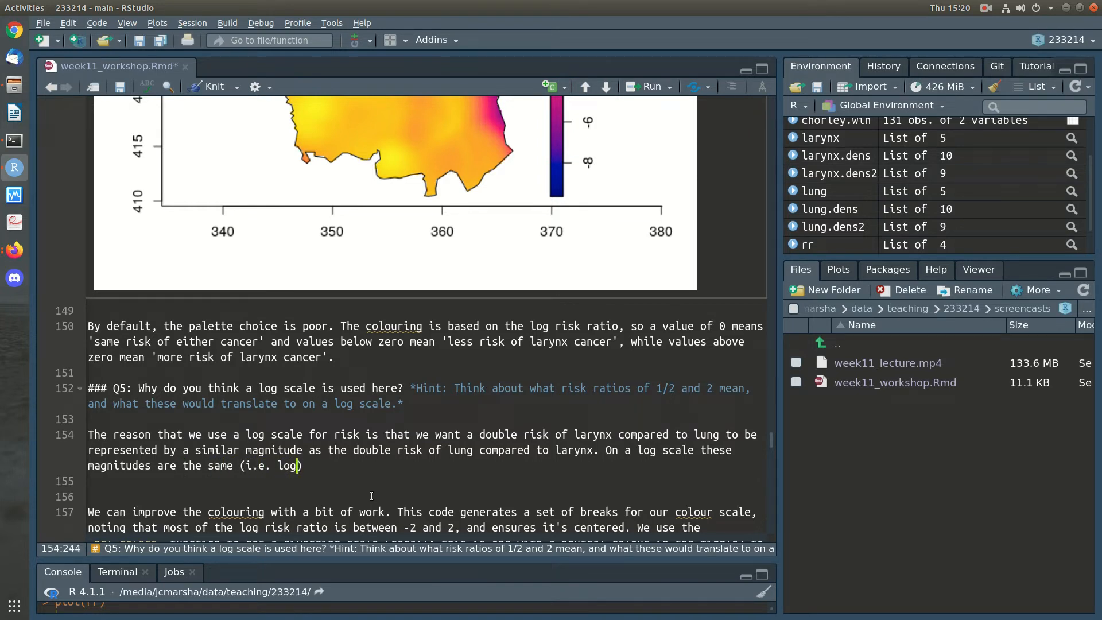
Finish the Q5 sentence with ") is the same distance from log(1) as log(1/2) is).", remove the extra blank line below and save the file
text() i)
text(s the same distanc)
text(e from log(1) a)
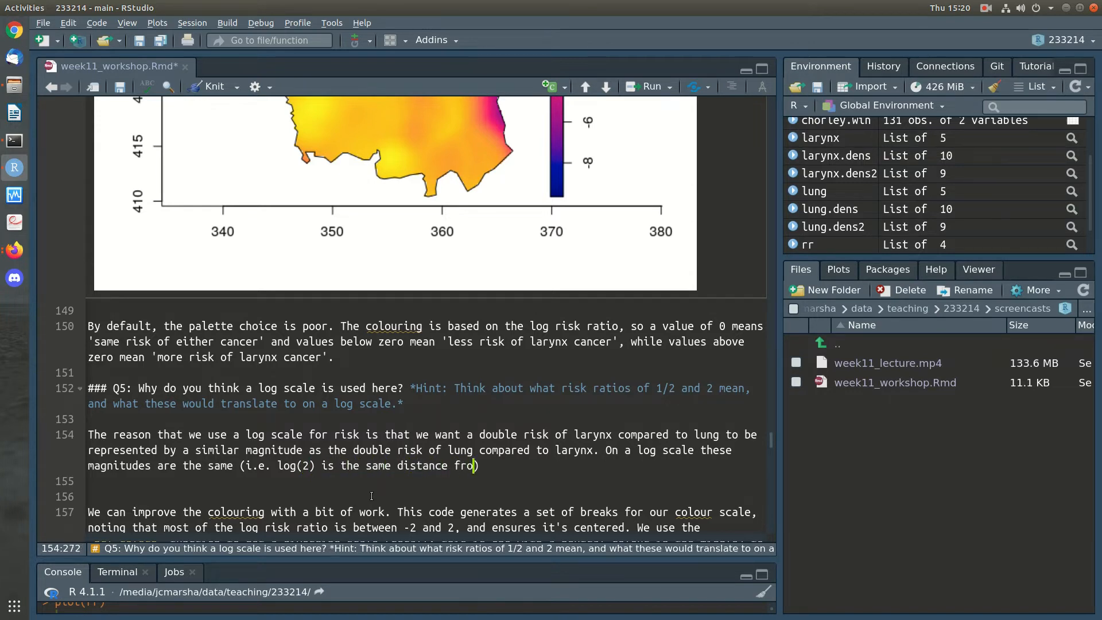
text(s log(1/2) is.)
key(BackSpace)
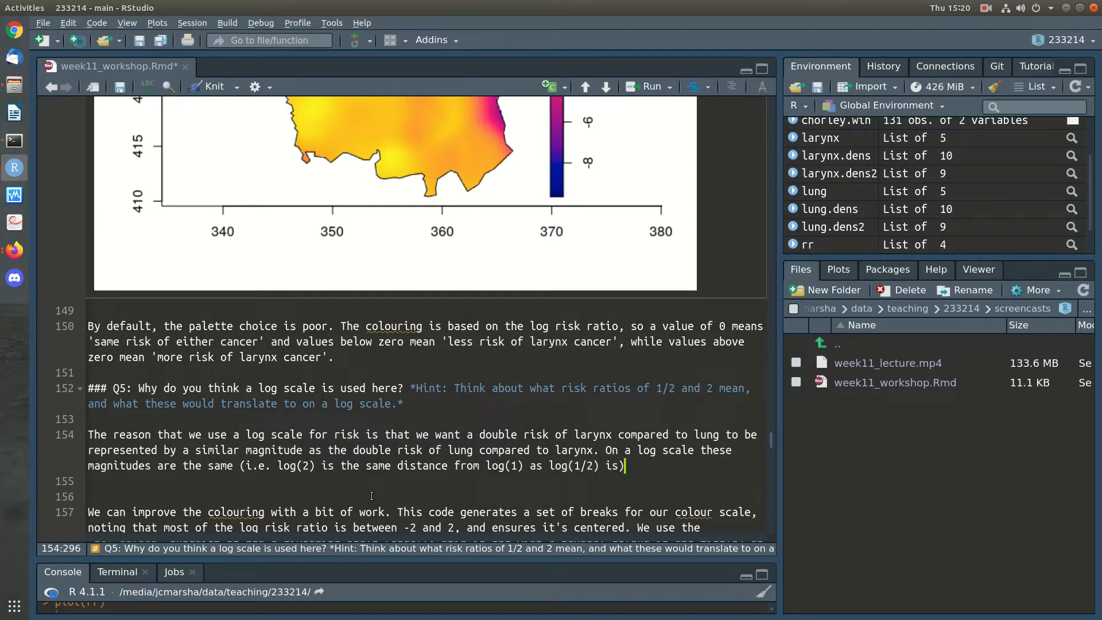
text().)
click(371, 496)
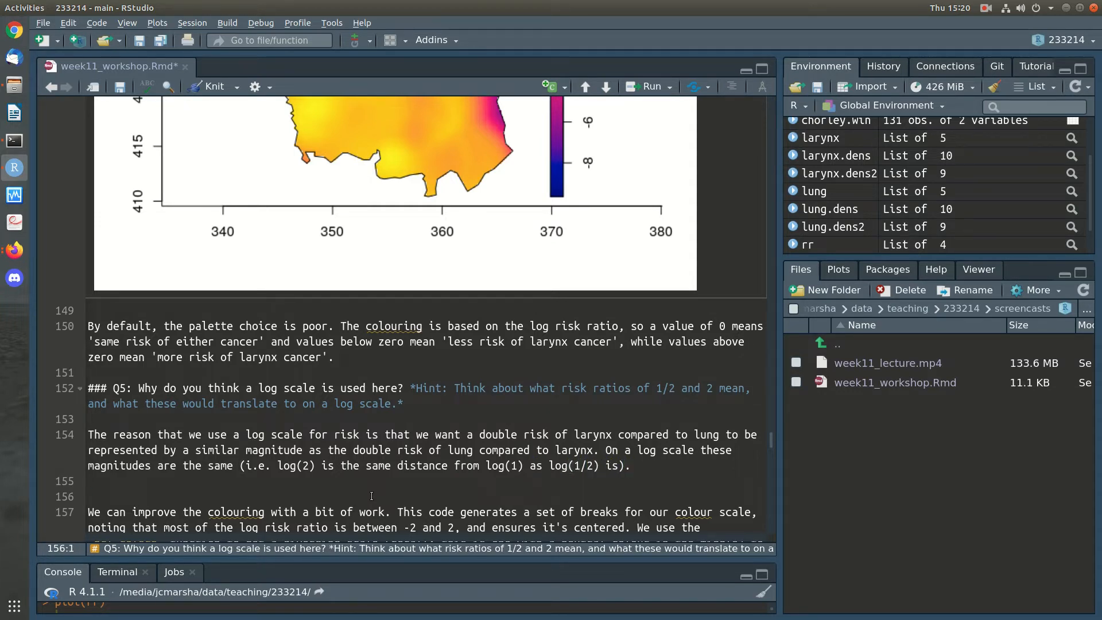
key(ctrl+s)
Review the default risk map's colour scale and run the chunk below Q5 that replots rr with the blue-red palette
scroll(496, 229, up, 3)
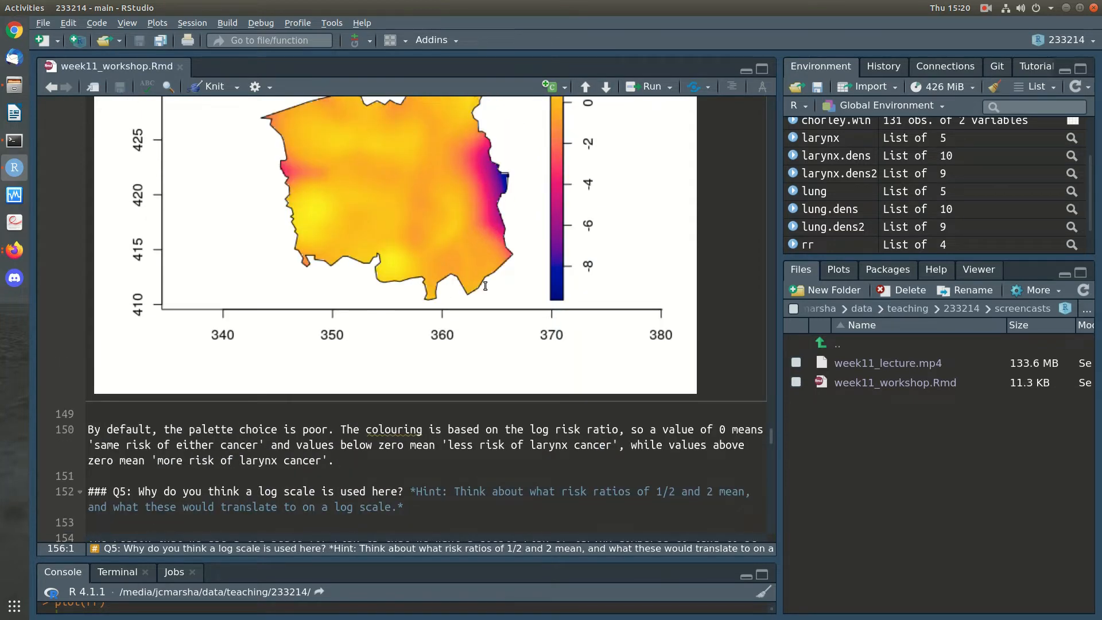
scroll(485, 286, up, 4)
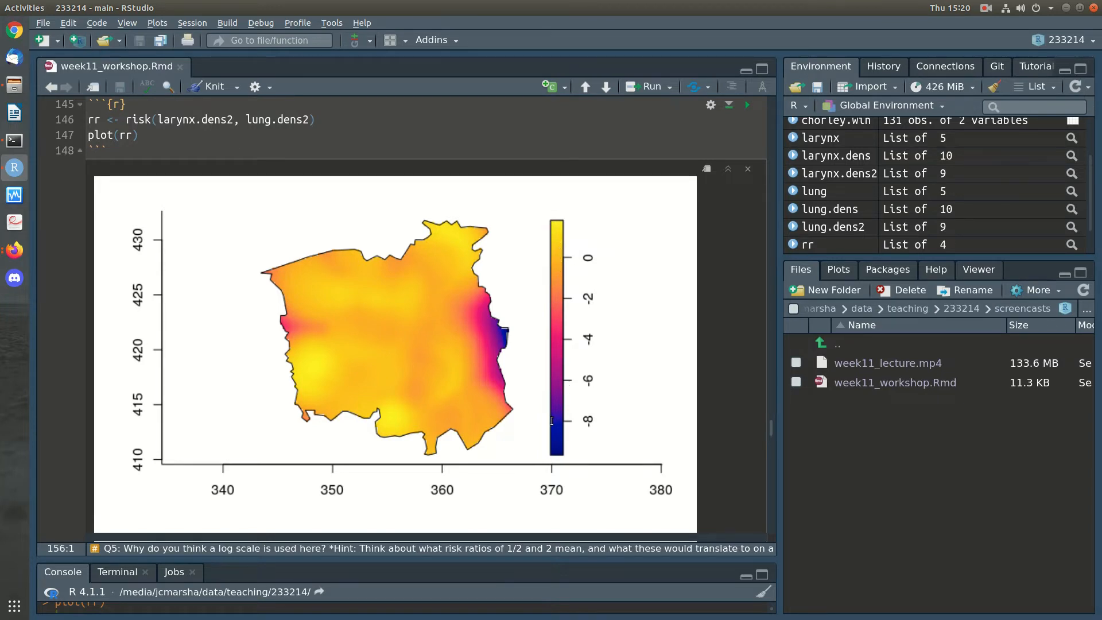
scroll(551, 421, down, 10)
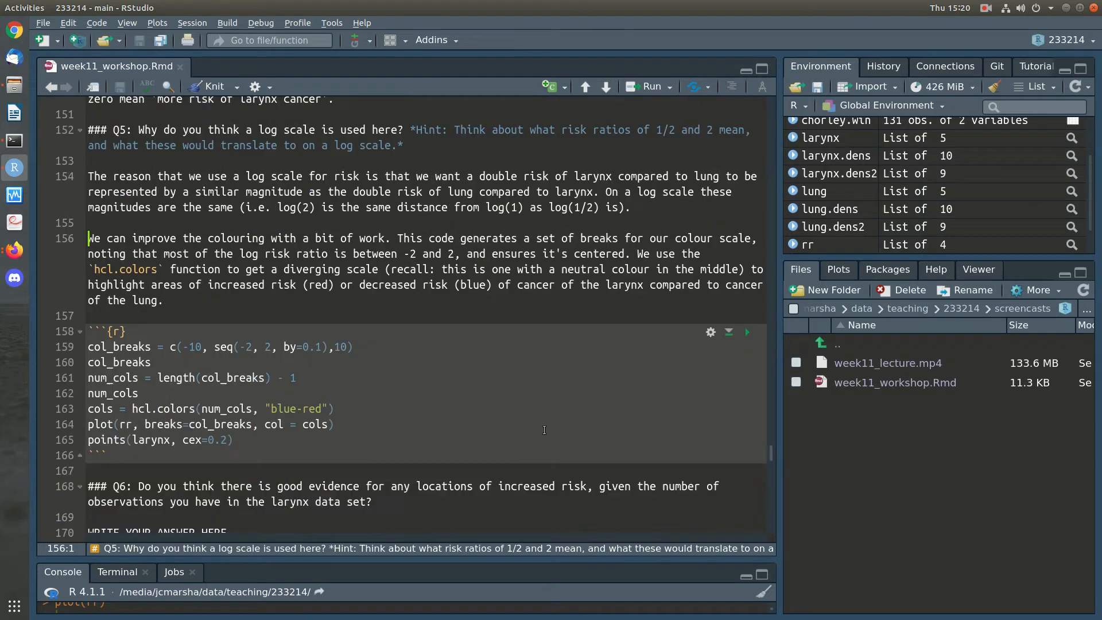
click(544, 434)
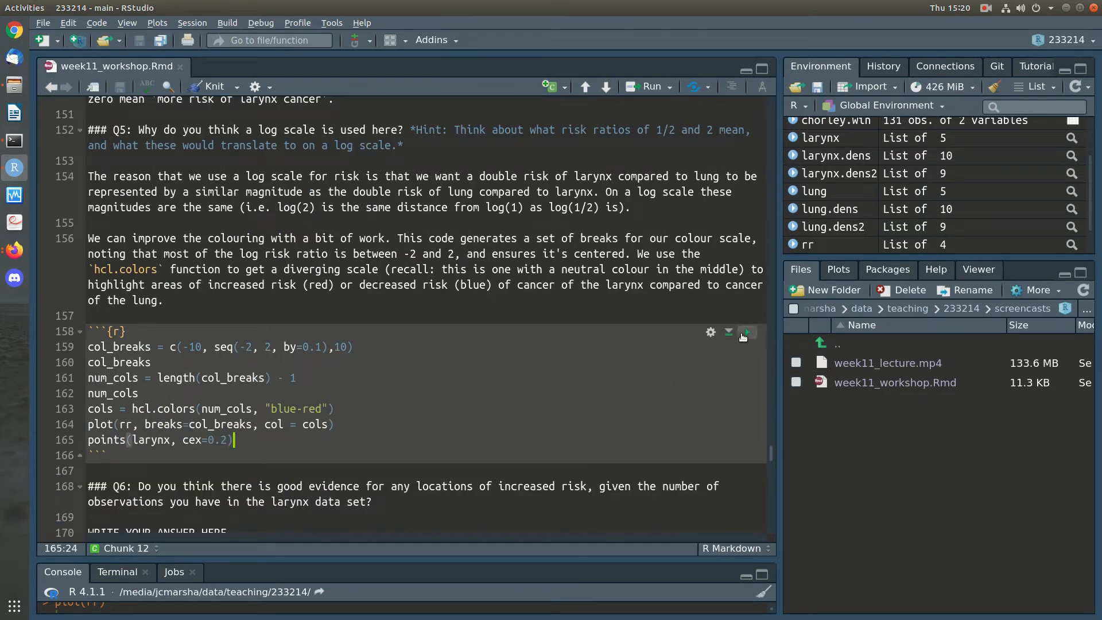
click(743, 335)
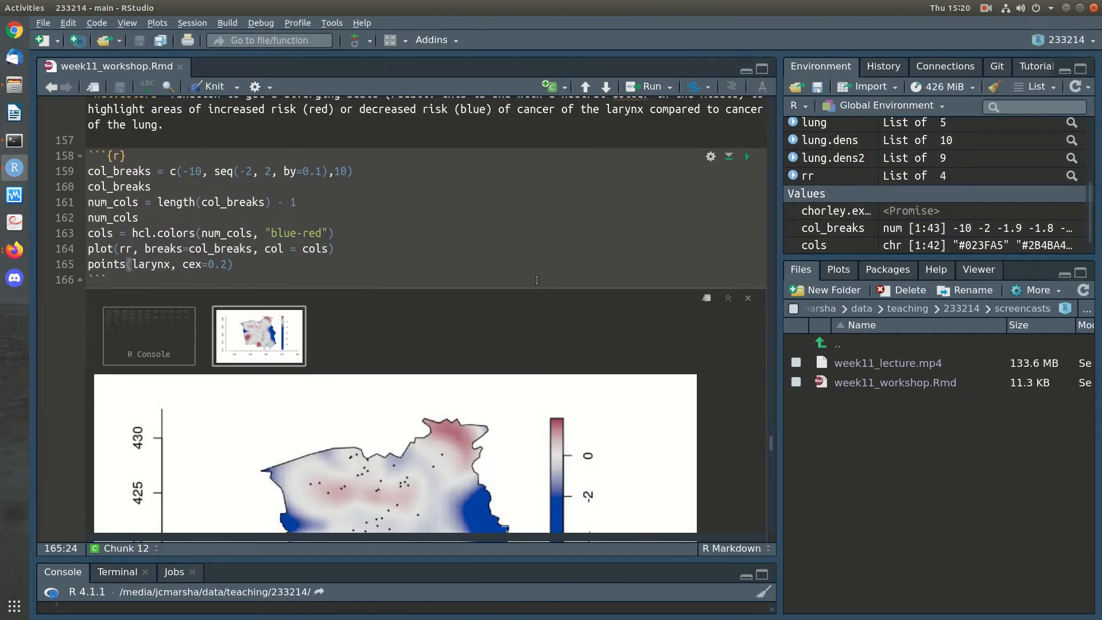
Run only the col_breaks line to print the breaks, and compare the values from -2.0 to 2.0 with the default map's scale
scroll(537, 280, up, 3)
click(211, 341)
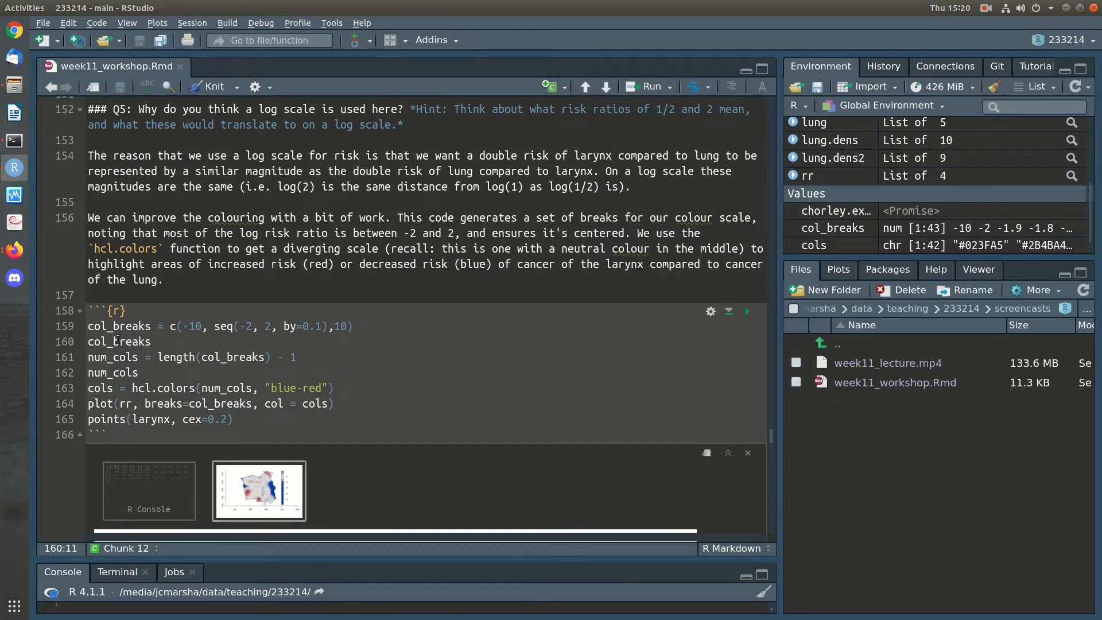
drag(88, 326, 371, 325)
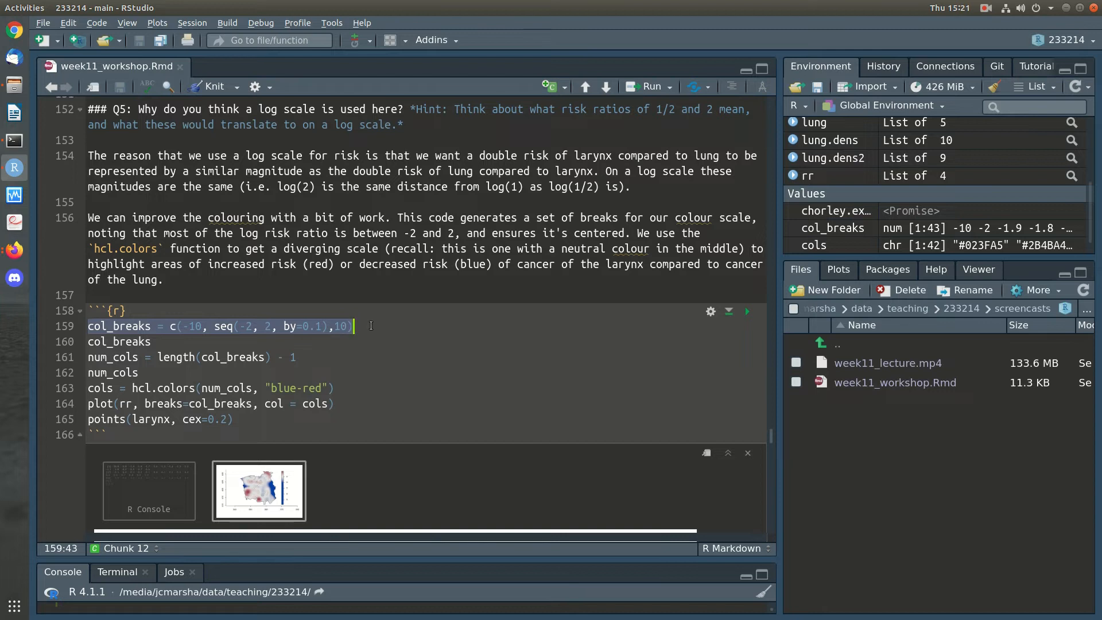
click(251, 340)
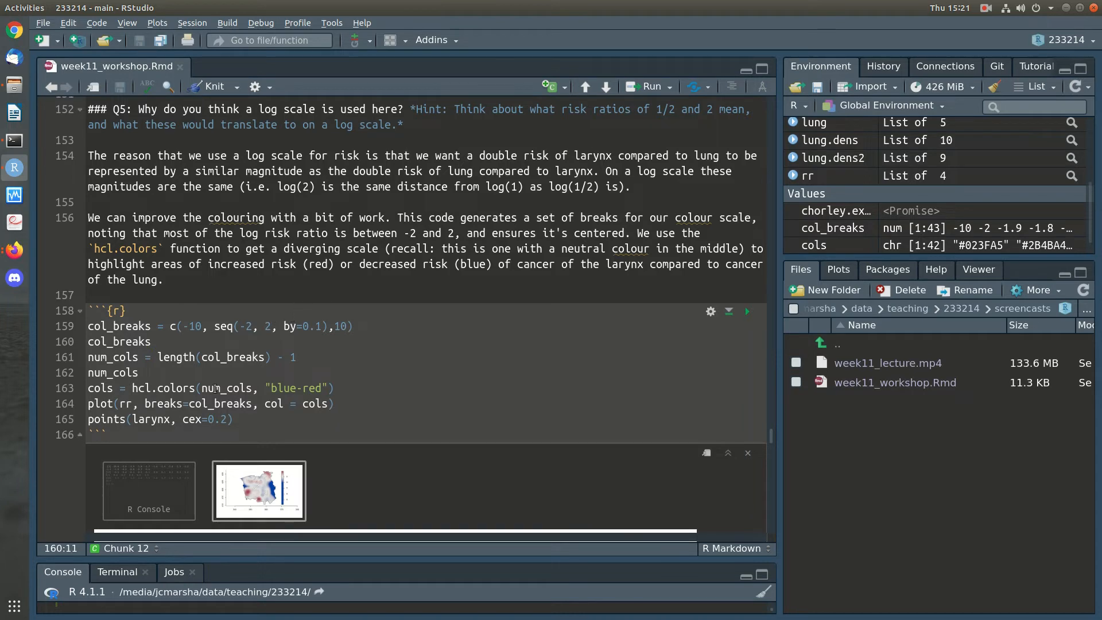
key(ctrl+Return)
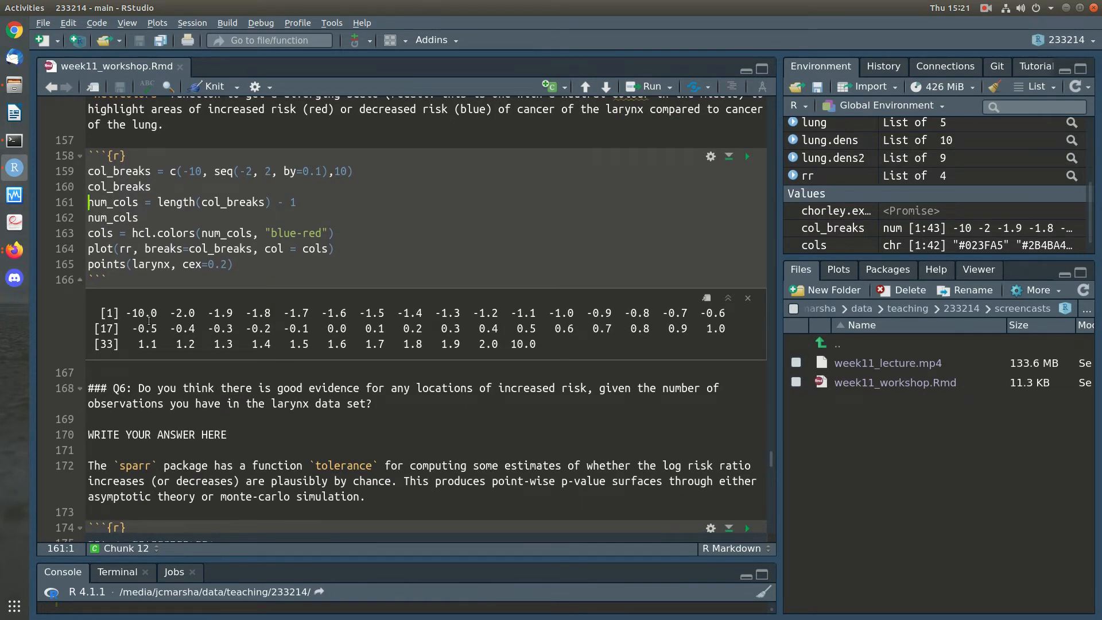
drag(165, 313, 495, 345)
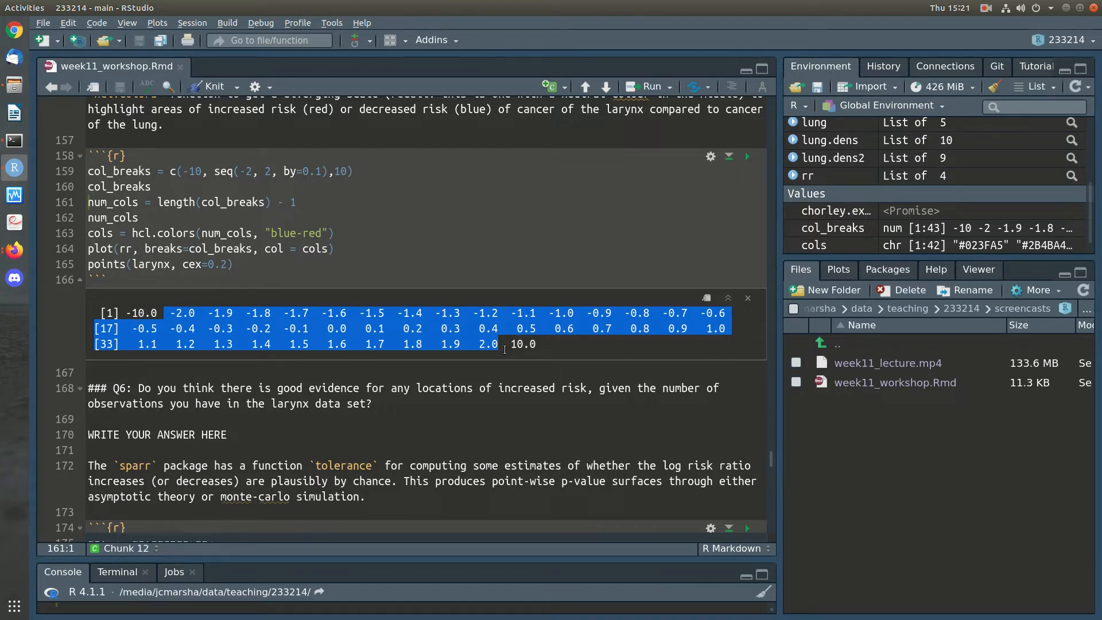
scroll(505, 350, up, 12)
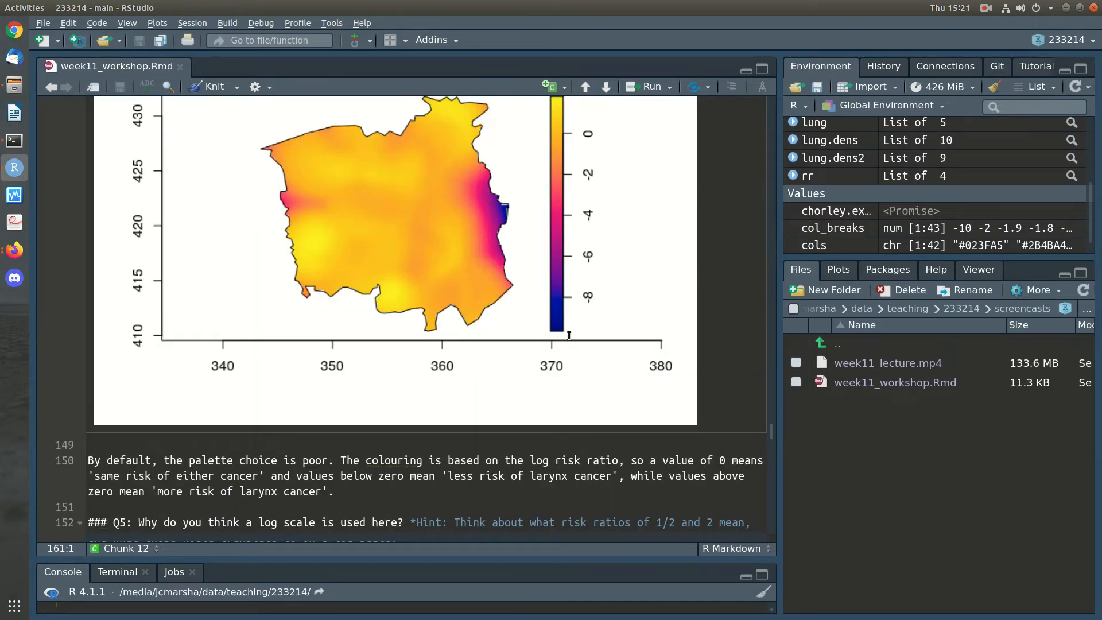
scroll(419, 435, down, 10)
scroll(268, 396, down, 4)
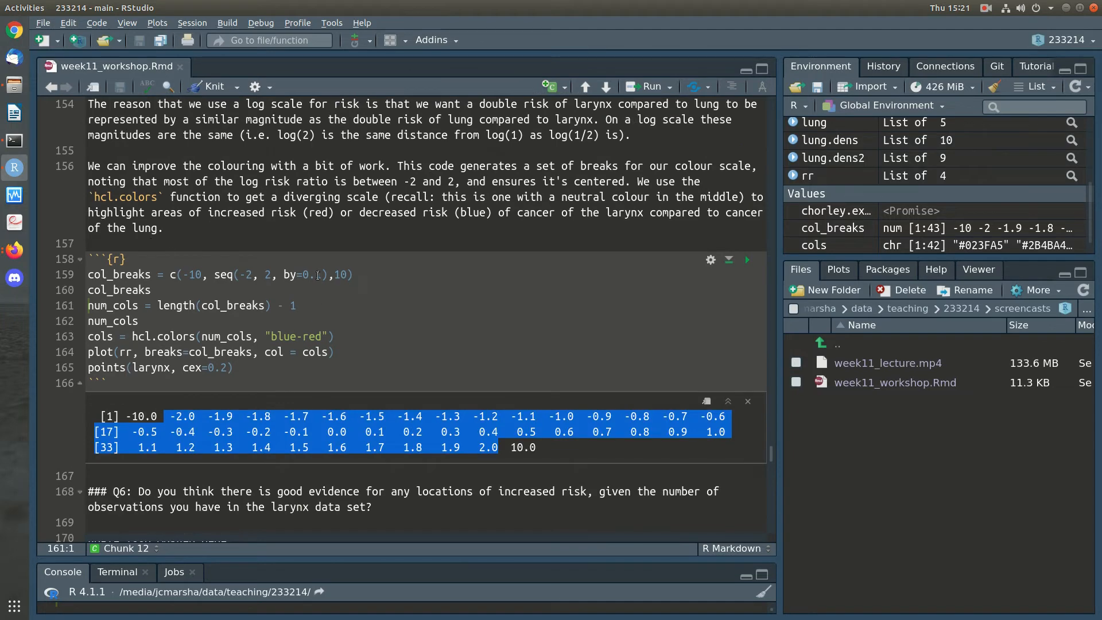
Run the lines that compute and print num_cols and the line that generates cols with hcl.colors(num_cols, "blue-red")
click(340, 305)
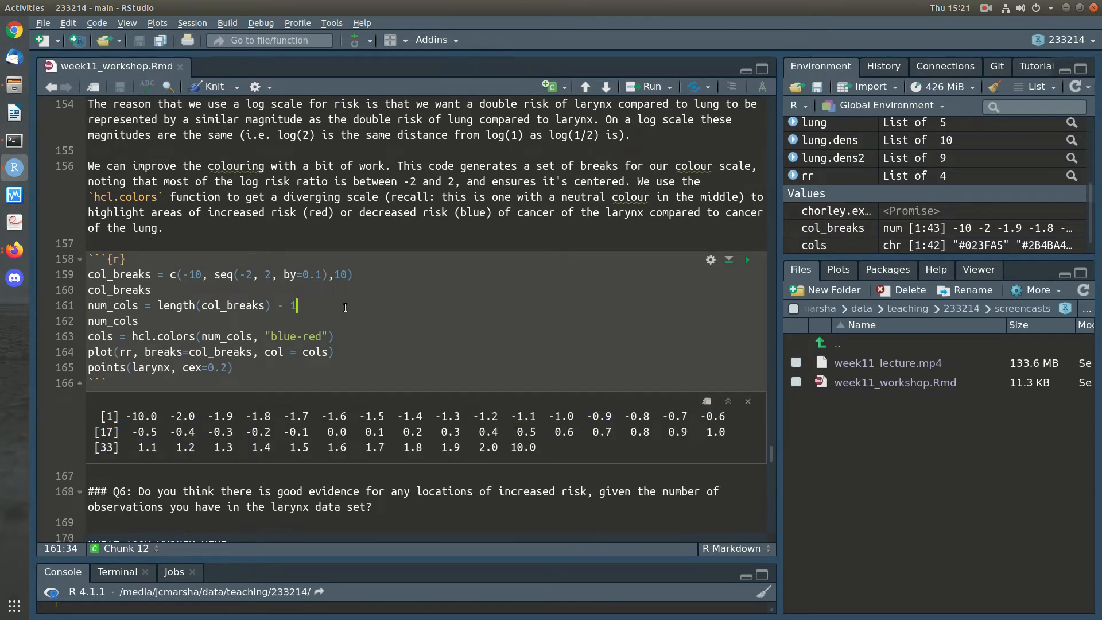
key(ctrl+Return)
key(ctrl+Return)
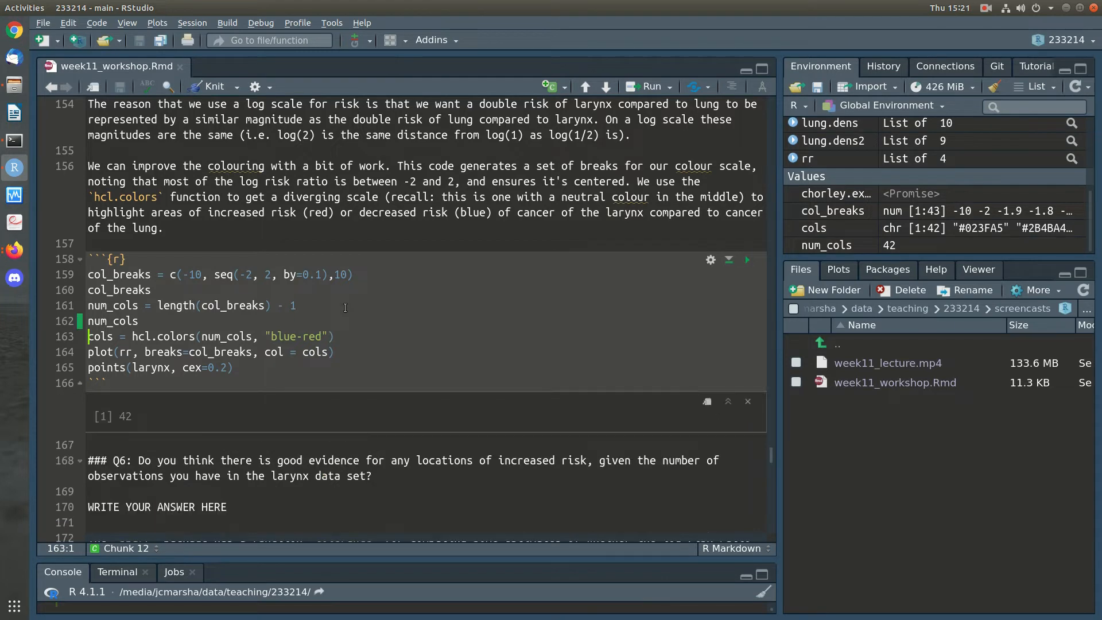
drag(339, 339, 88, 337)
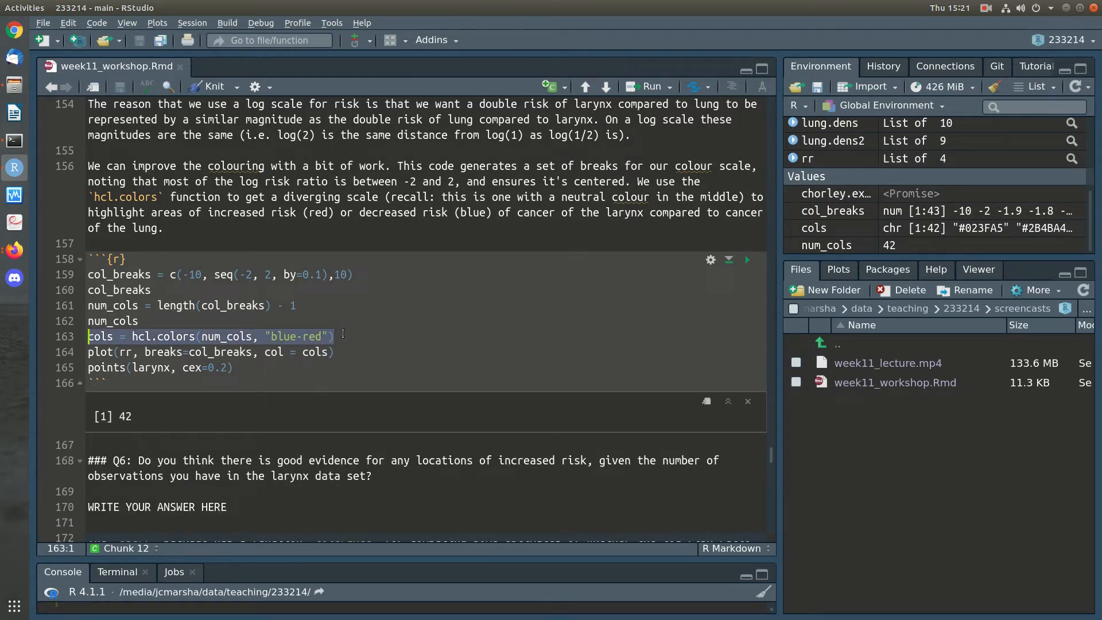
key(ctrl+Return)
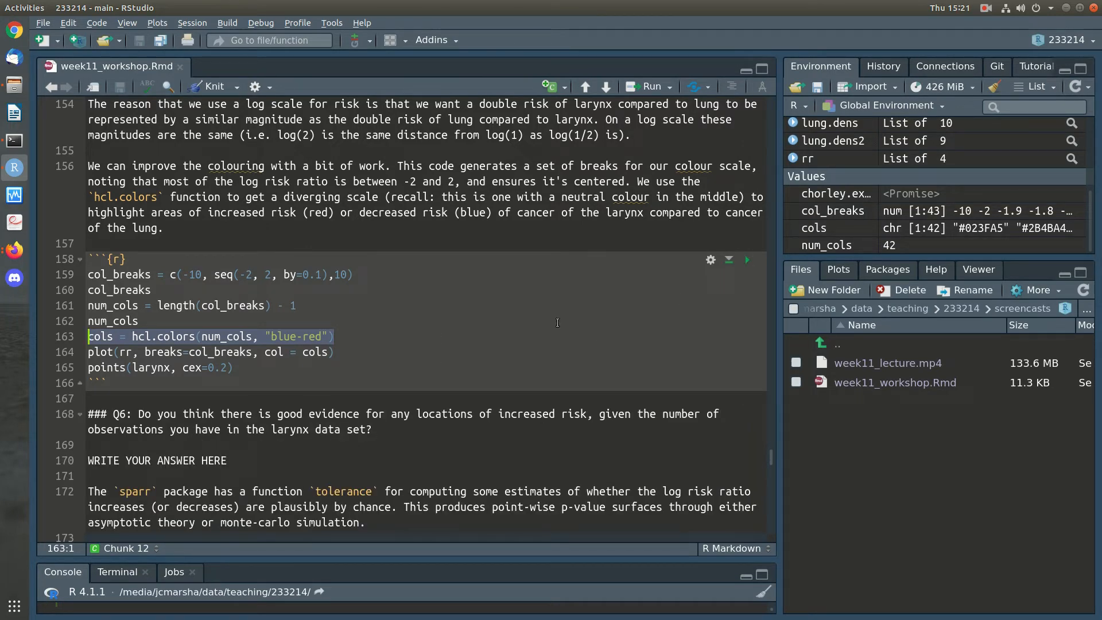
Add a line "cols" below the hcl.colors assignment and run it to print the palette's colour codes
click(484, 338)
key(Return)
text(cols)
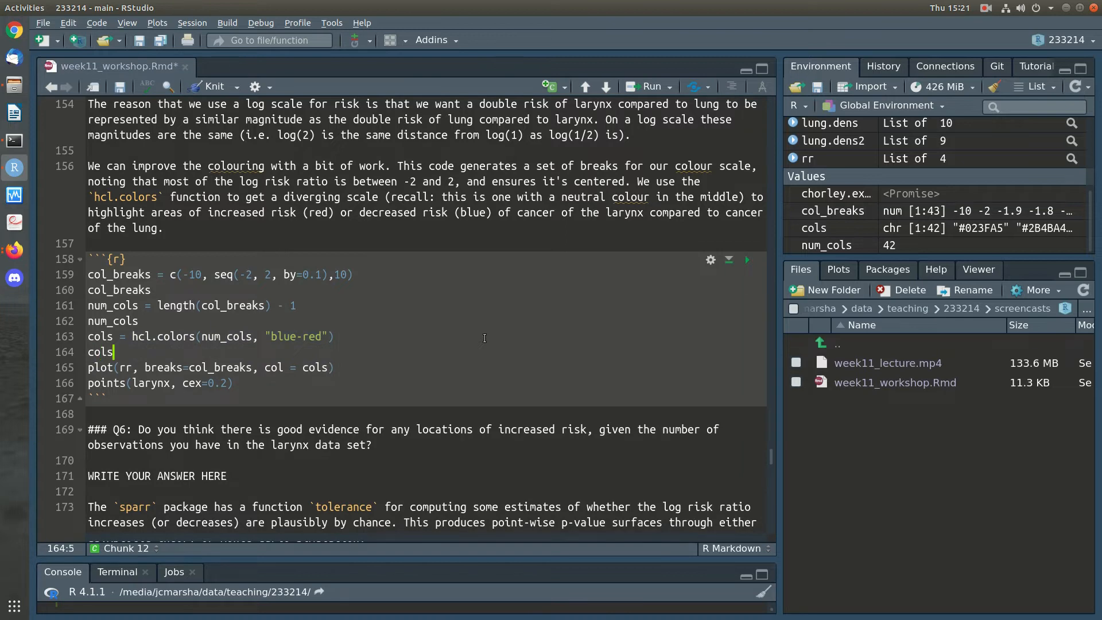
key(ctrl+Return)
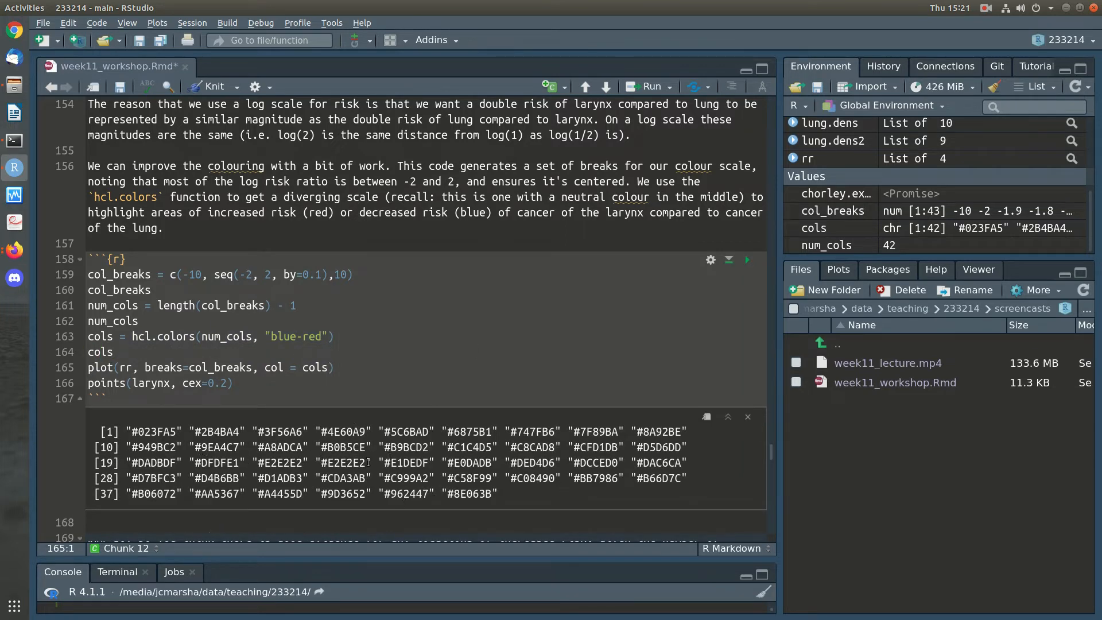
scroll(365, 447, down, 2)
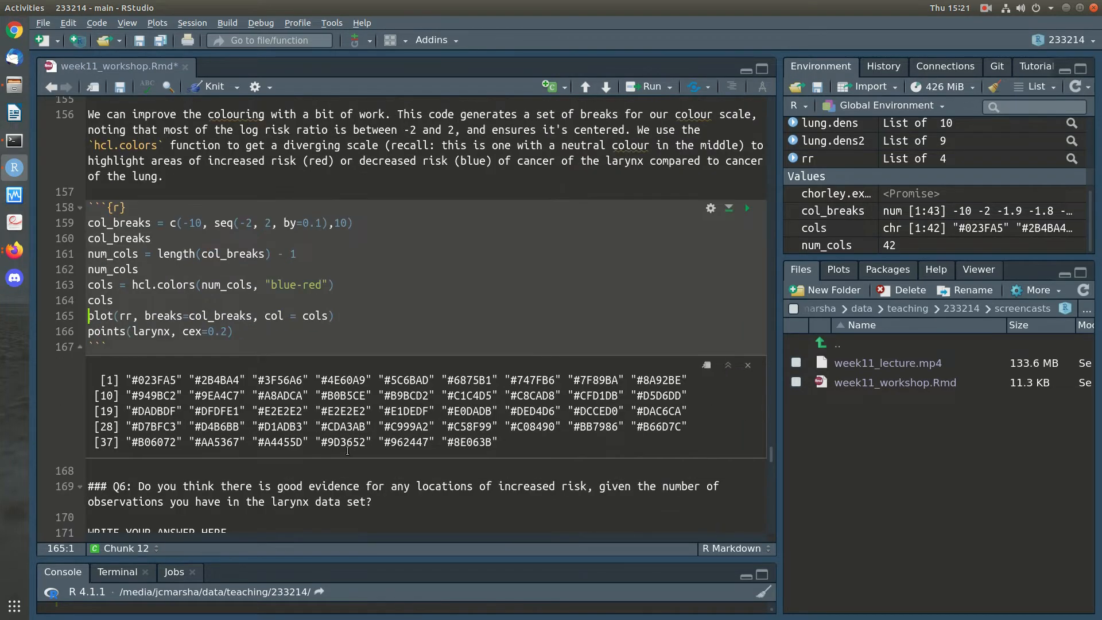
Try to run the plot(rr, breaks=col_breaks, col = cols) and points(larynx, cex=0.2) lines individually
click(344, 316)
drag(145, 316, 260, 316)
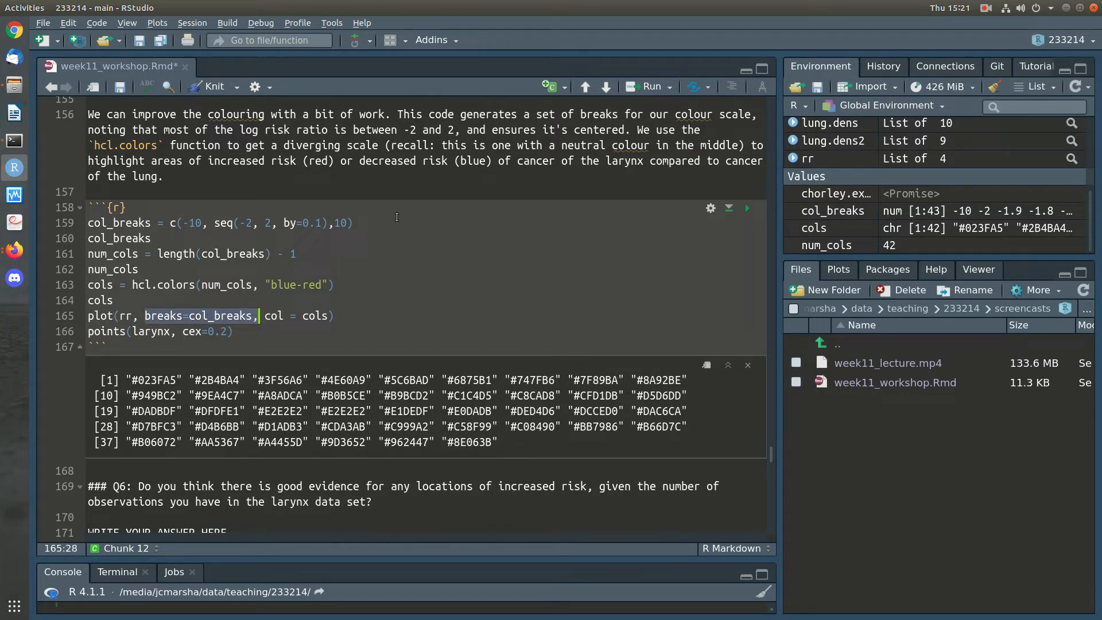
click(346, 316)
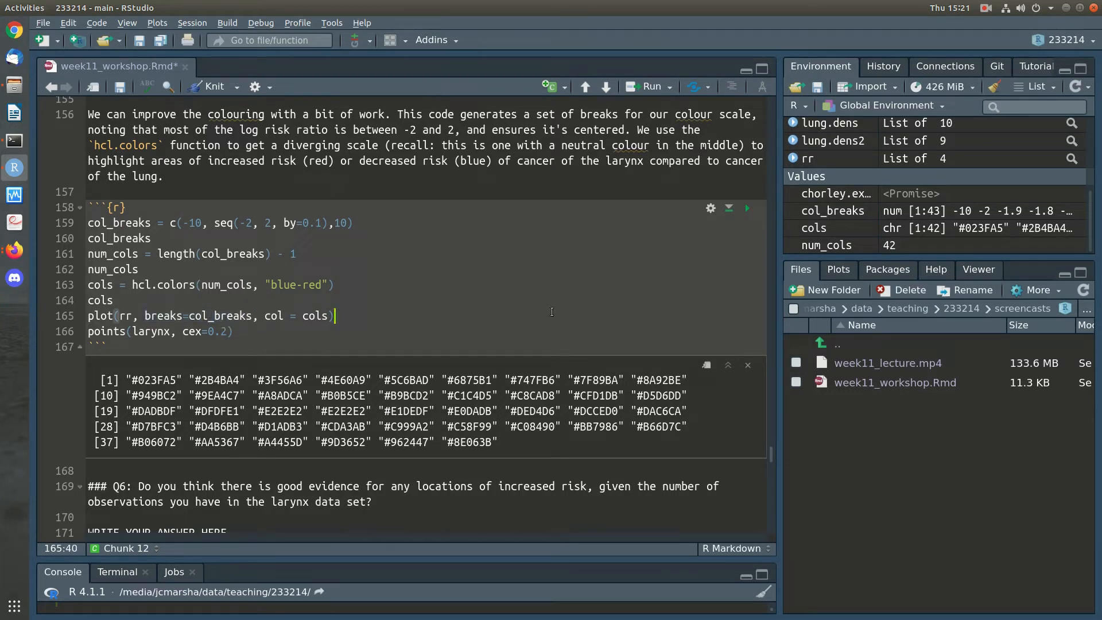
key(ctrl+Return)
key(ctrl+Return)
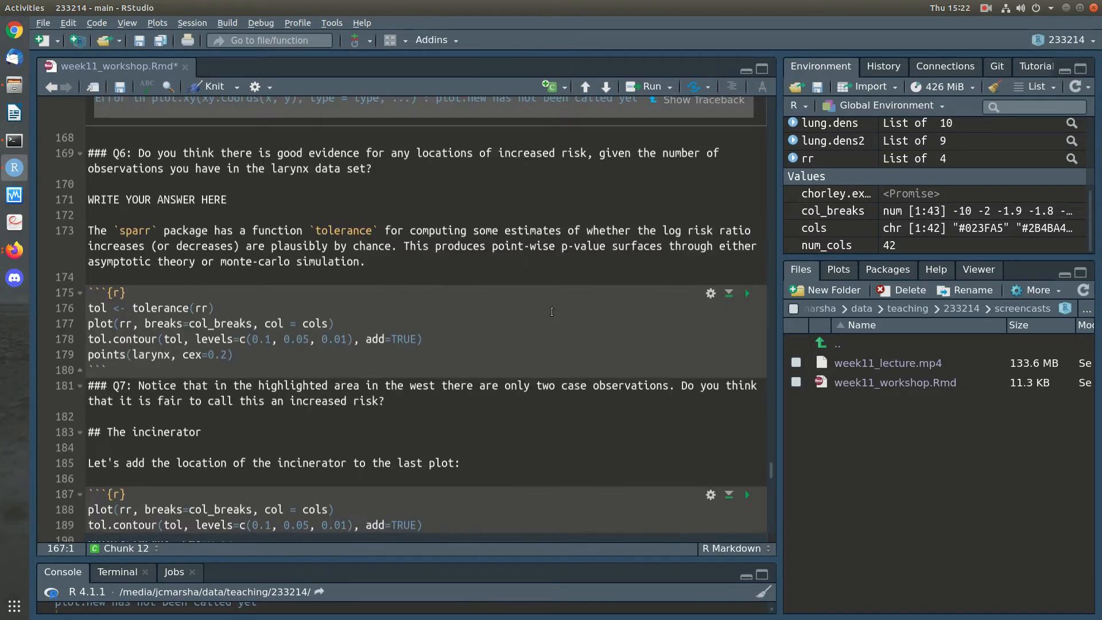
Run the whole colour breaks chunk again and inspect the recoloured risk map with the larynx points
scroll(574, 307, up, 4)
scroll(594, 307, up, 3)
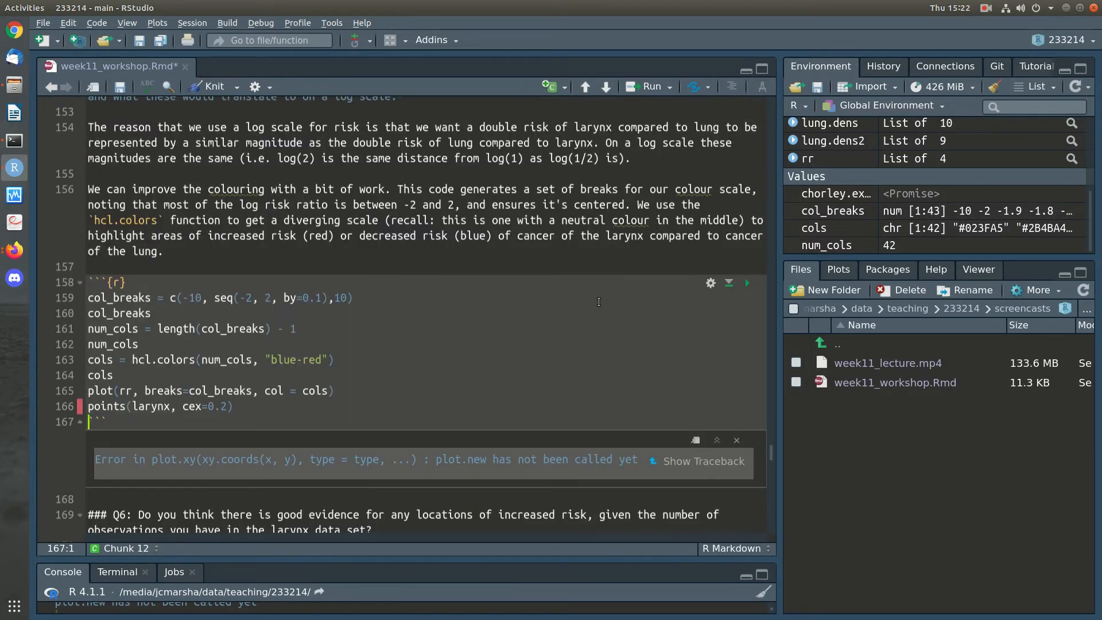
click(747, 282)
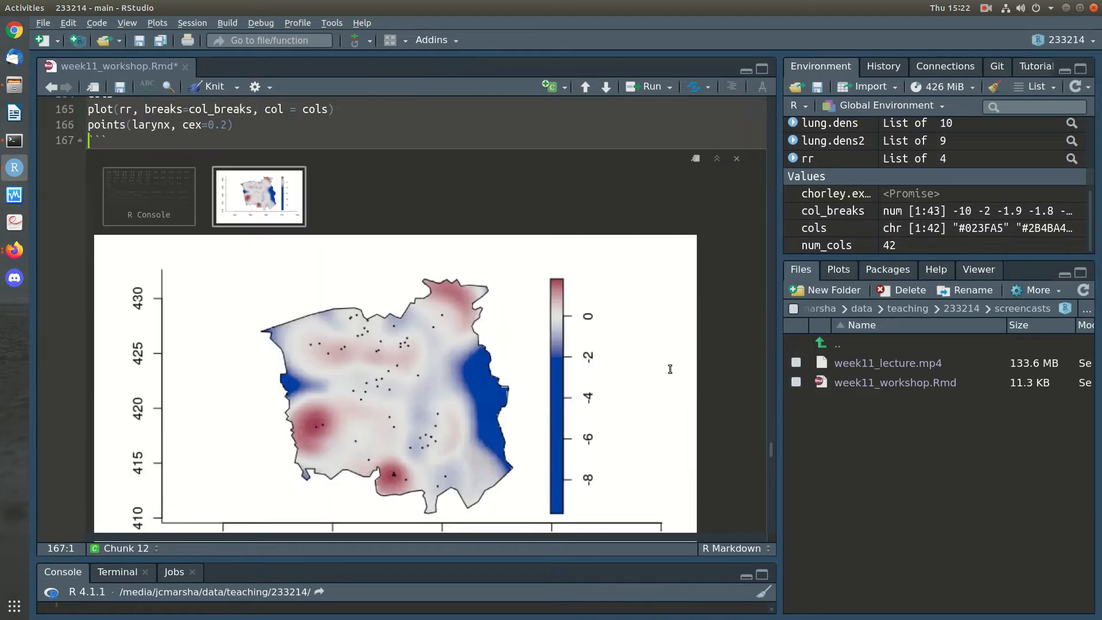
scroll(664, 379, down, 1)
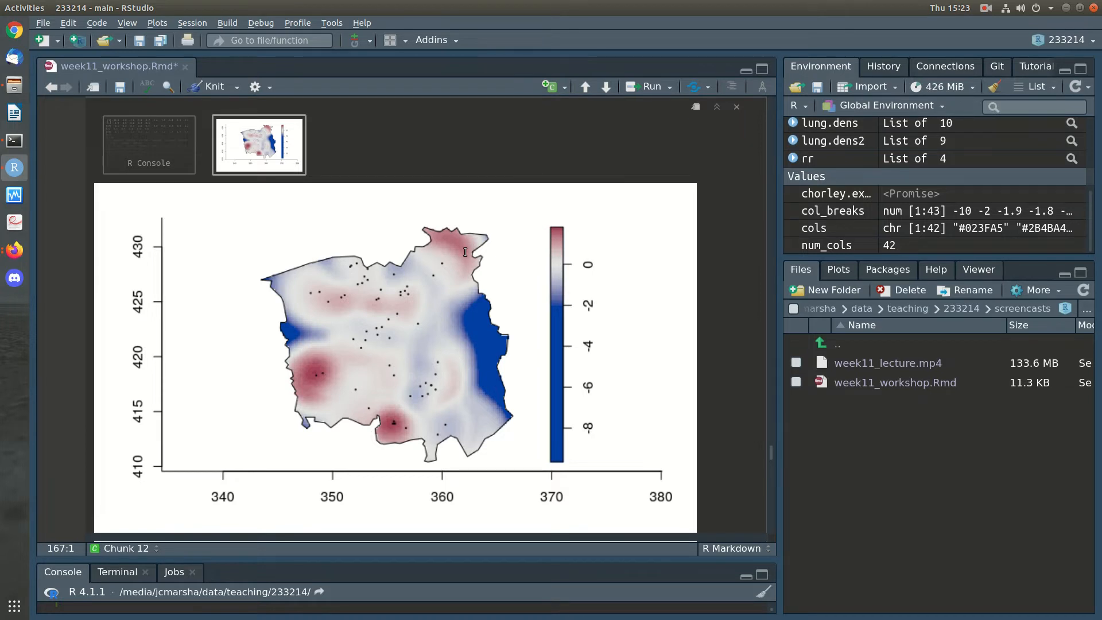
Replace the Q6 answer placeholder with "Maybe. There are some areas of increased risk in the south and in the west. But, we've only"
scroll(465, 253, down, 5)
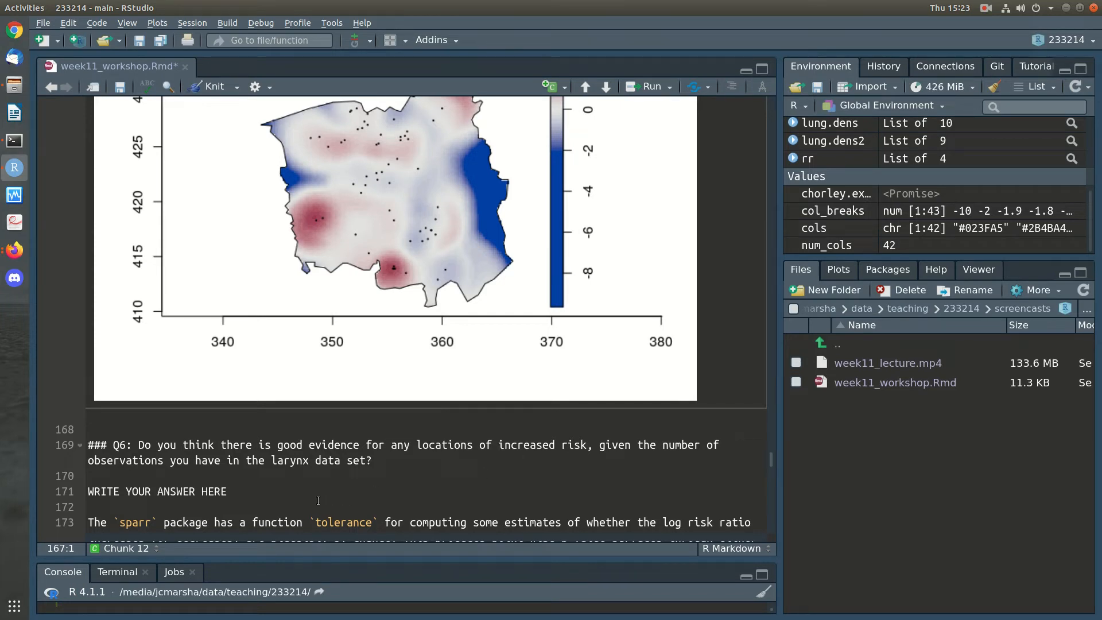
drag(230, 492, 82, 497)
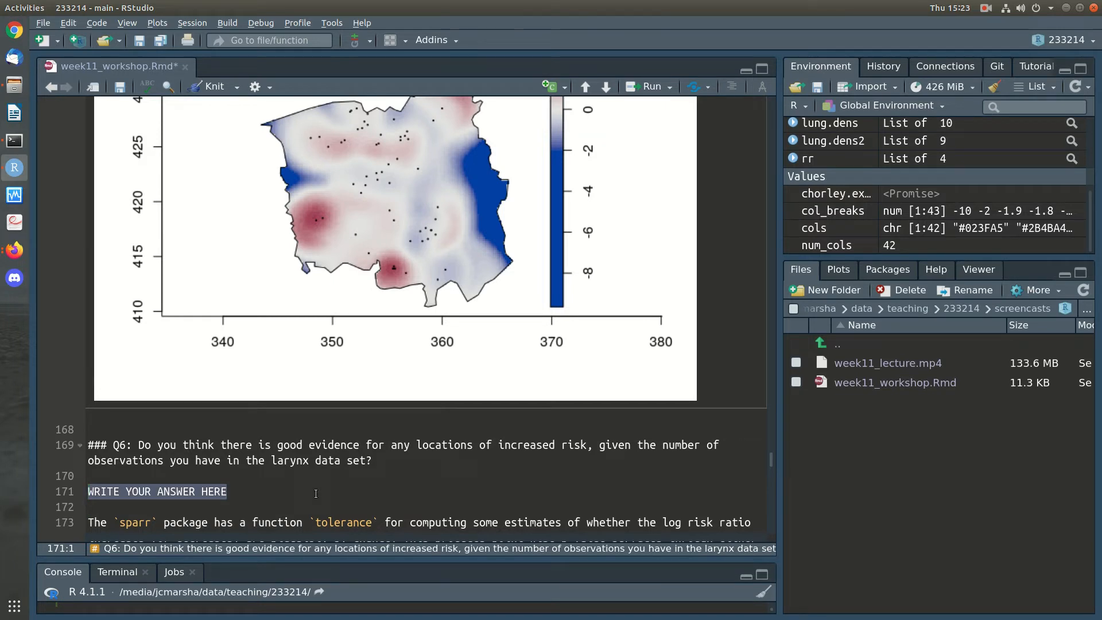
text(Maybe)
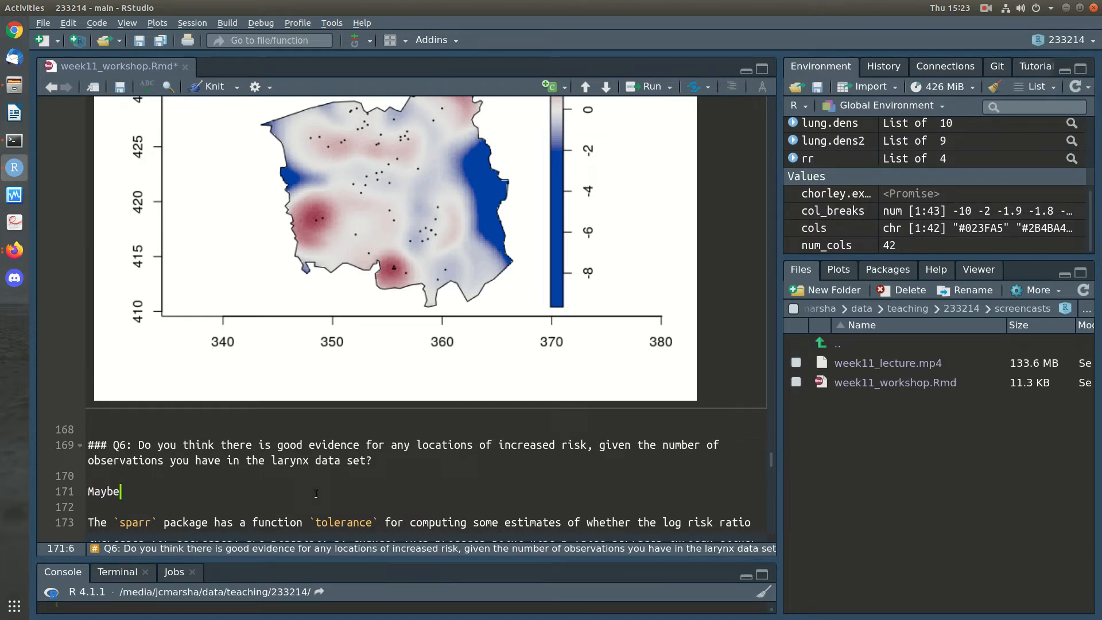
text(. There are some areas of )
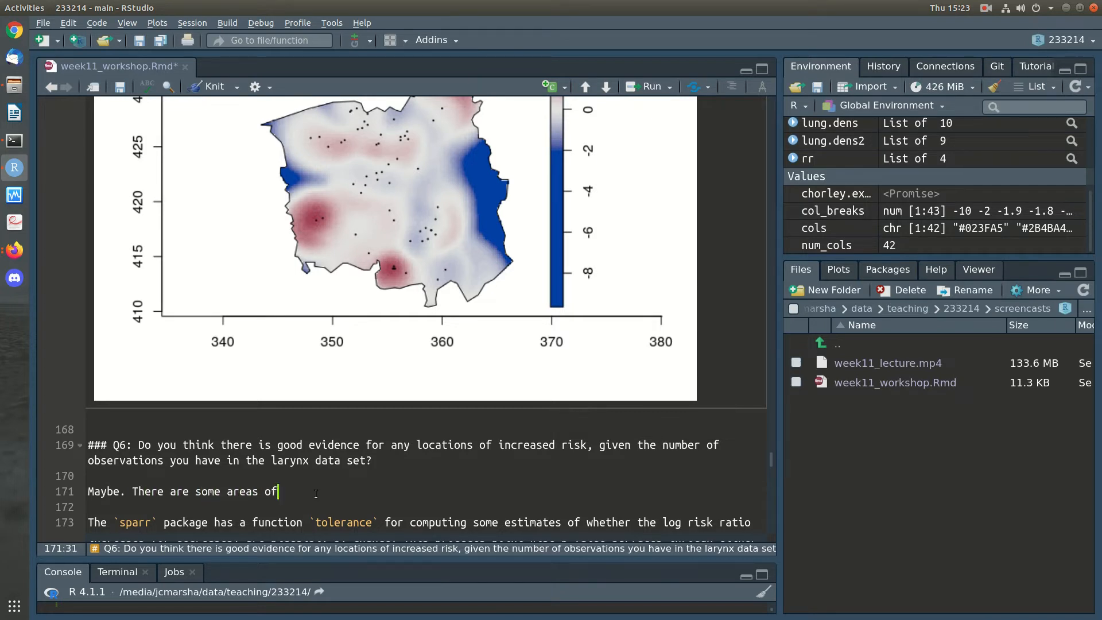
text(increased risk in the south and)
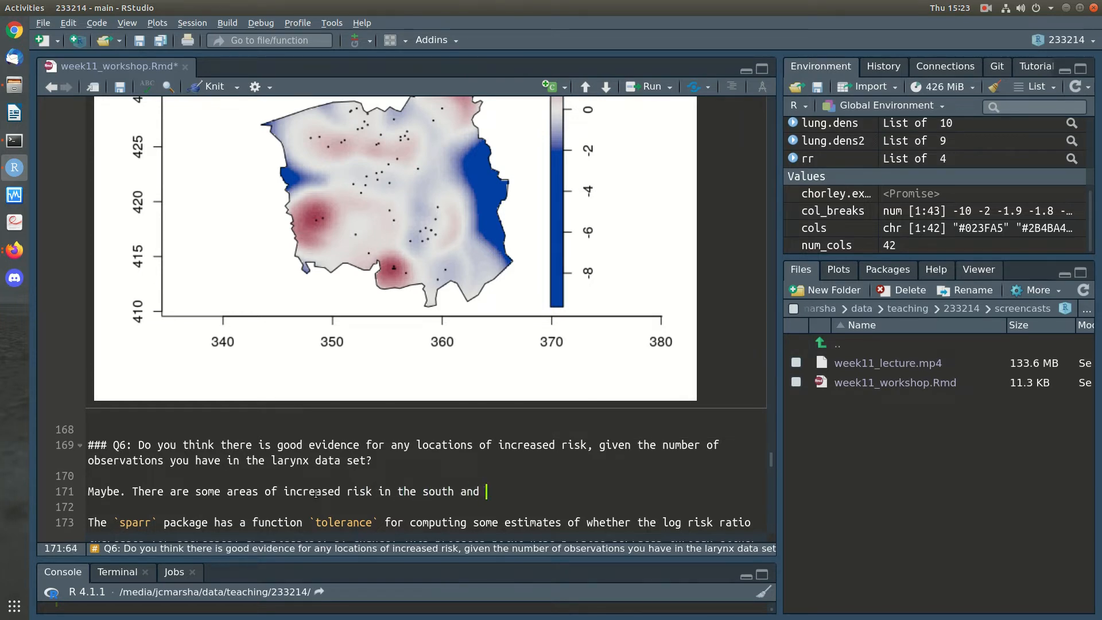
text( in the west. But, we've only )
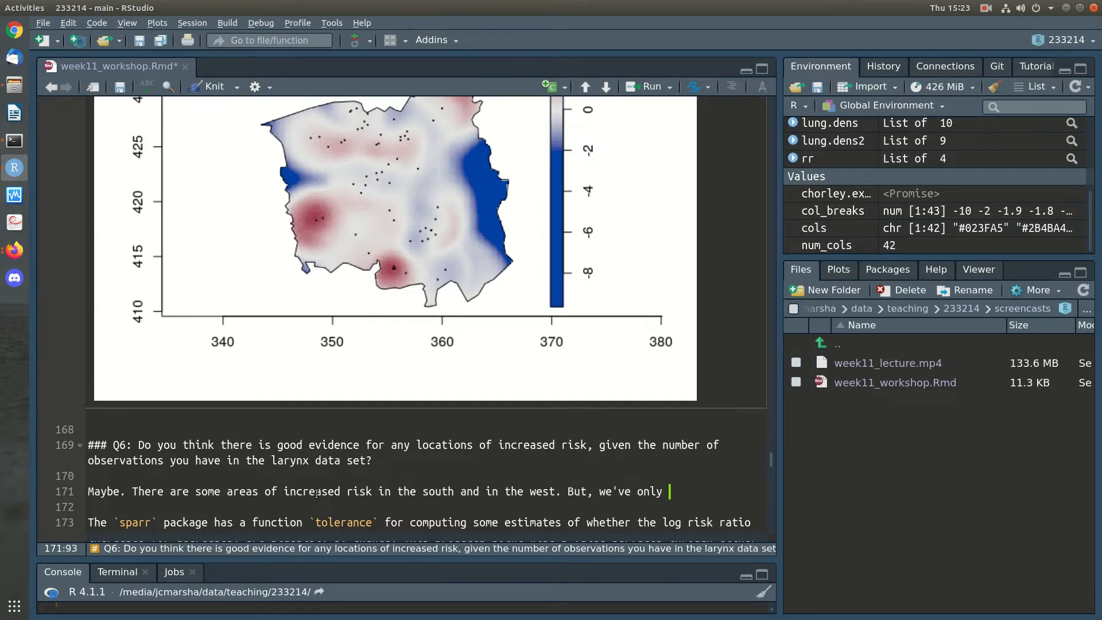
Continue the Q6 answer with "got a few cases there (2 in the west and maybe 4 in the south?)"
text(got a few ca)
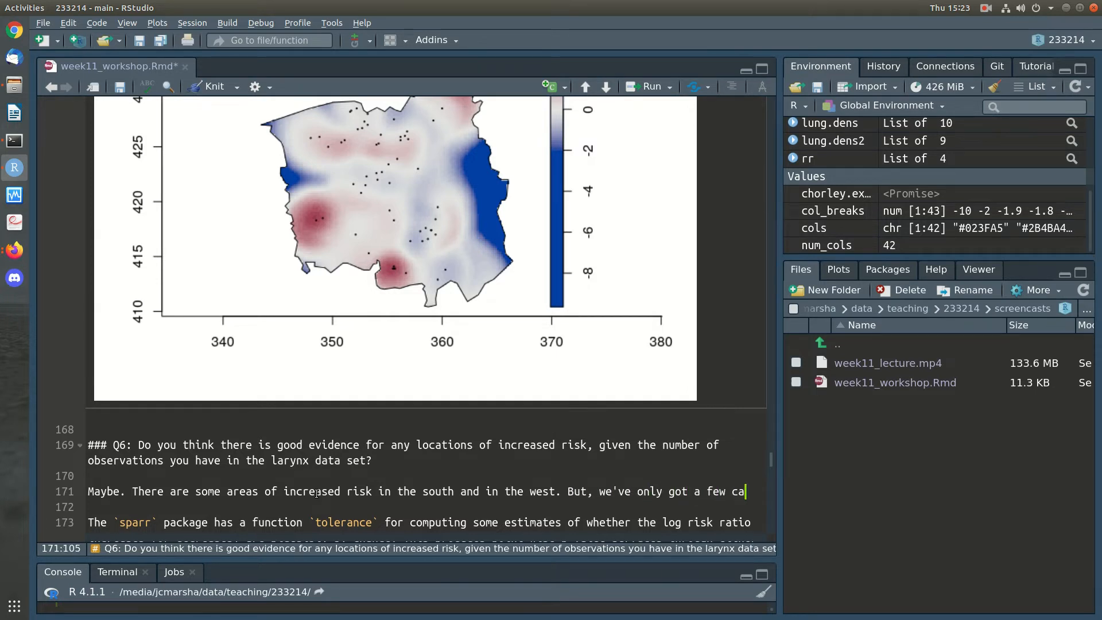
text(ses there ()
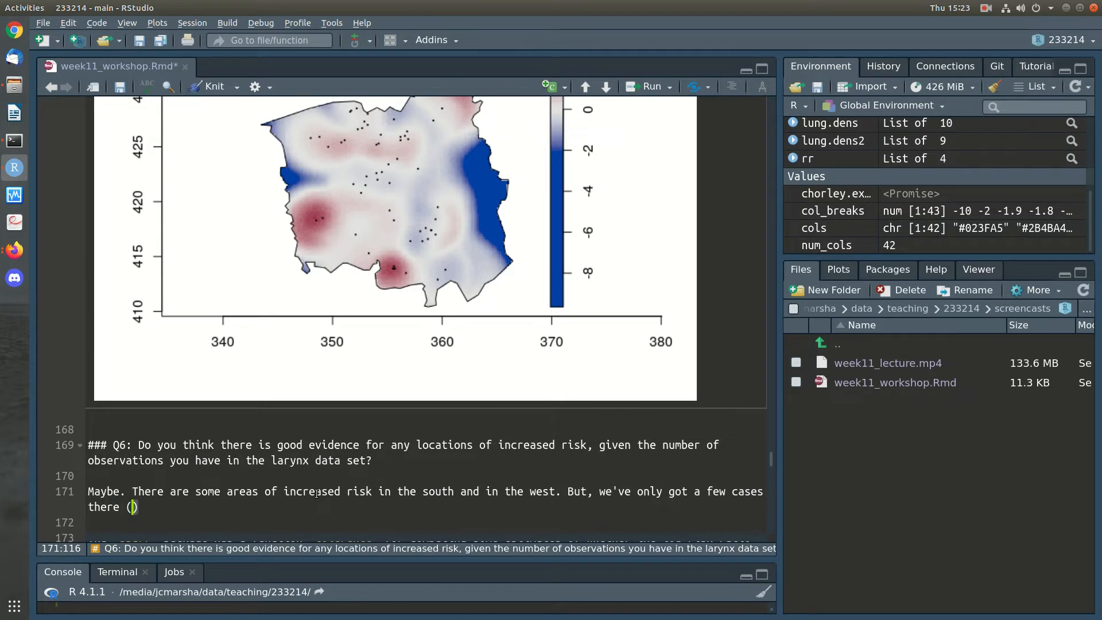
text(2 in the west)
text( and maybe 5)
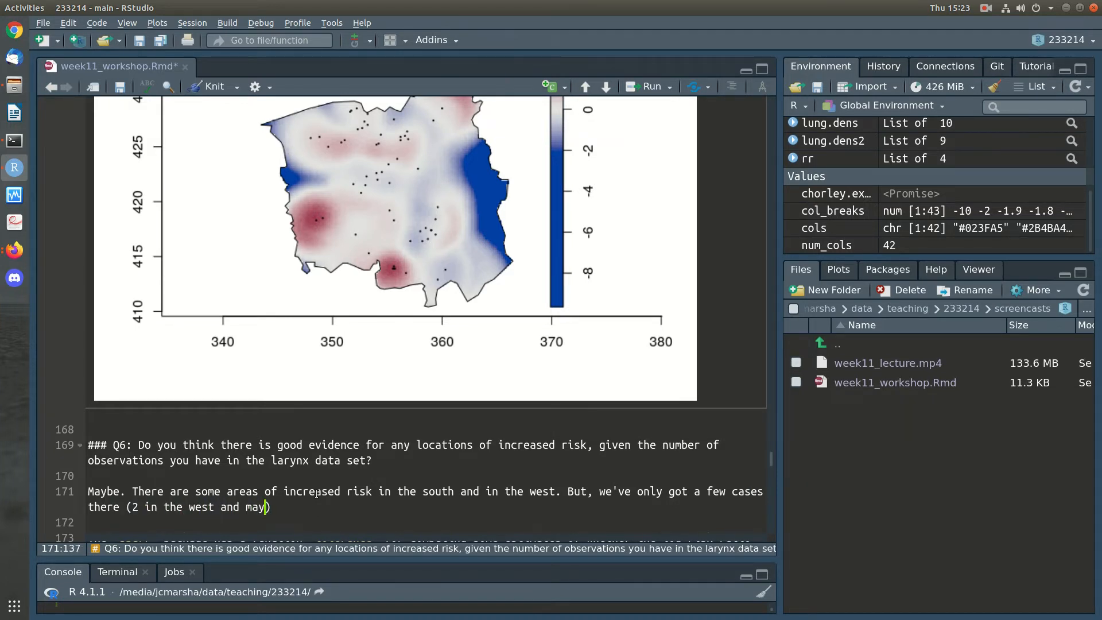
key(BackSpace)
text(4 in the south?))
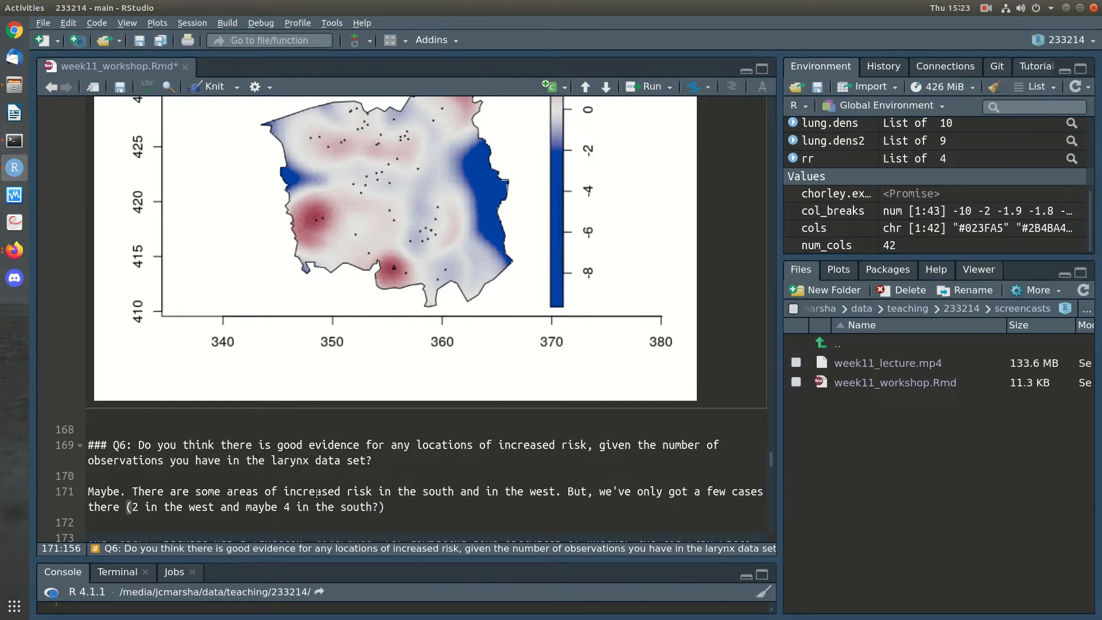
Finish the Q6 answer with "So we should be a little cautious of claiming increased risk here without other knowledge being available to us." and save the document
text( So,)
key(BackSpace)
key(BackSpace)
key(BackSpace)
text(. So we should be a )
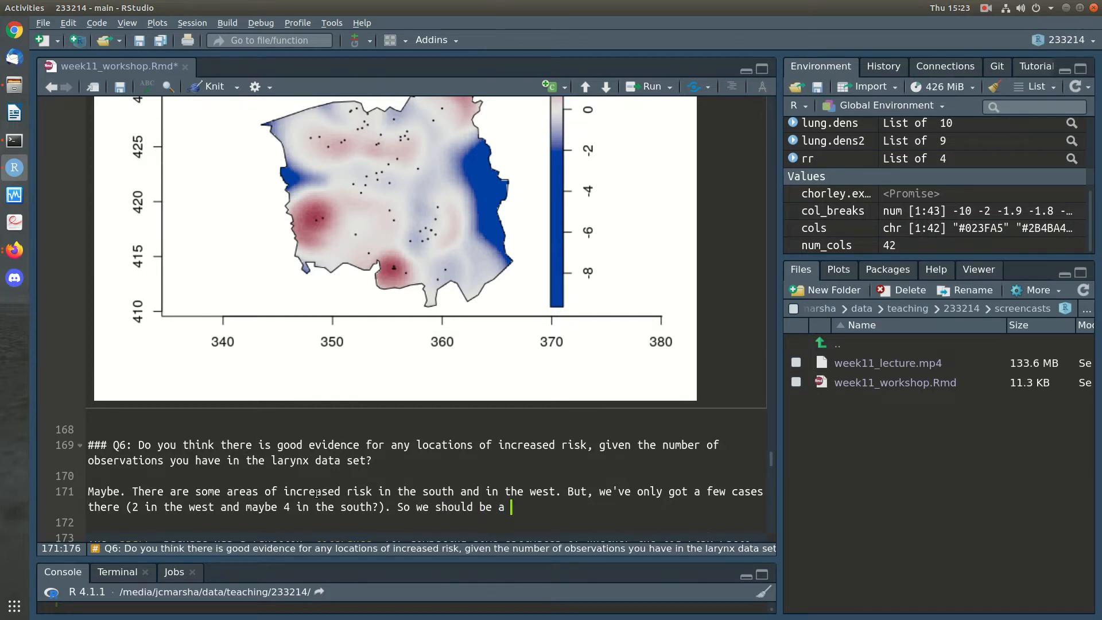
text(little cautious of clia)
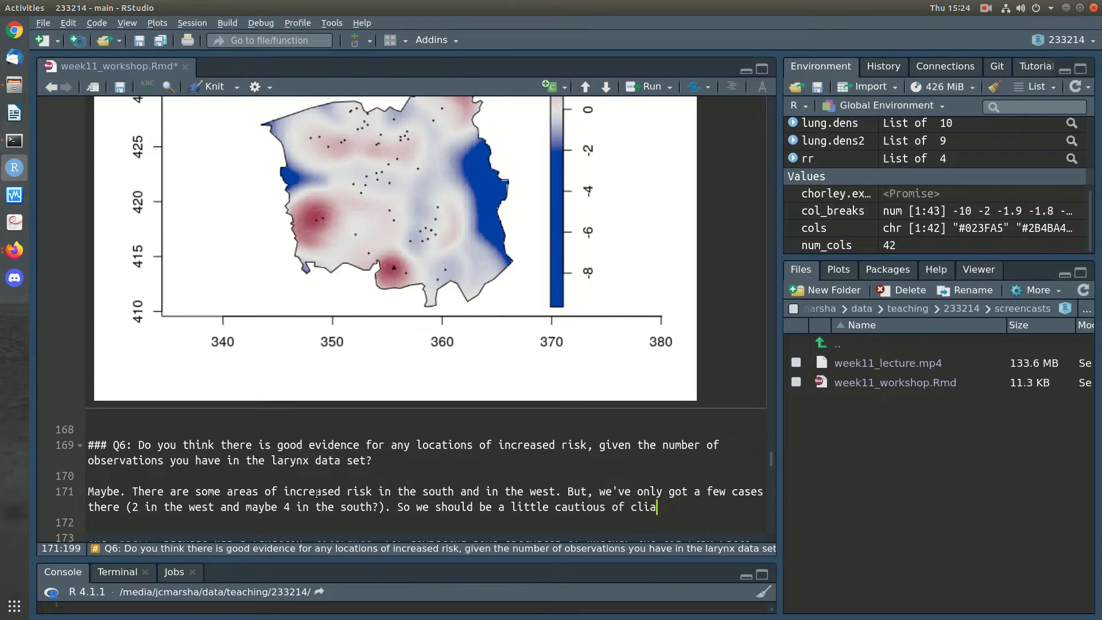
key(BackSpace)
key(BackSpace)
text(aiming increase)
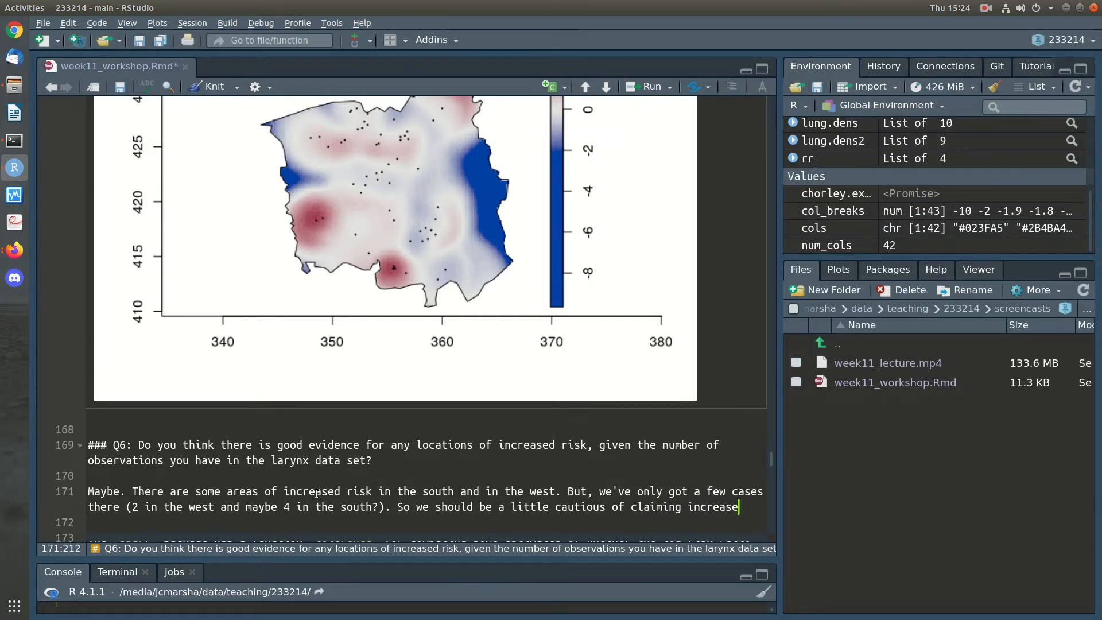
text(d risk here without)
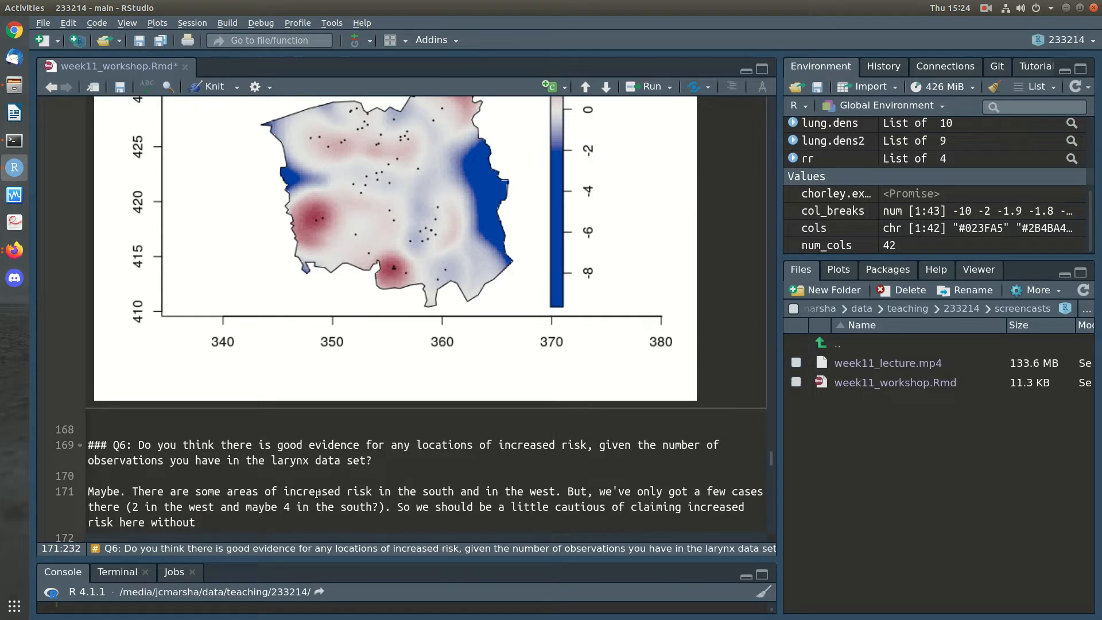
text( other knowledge b)
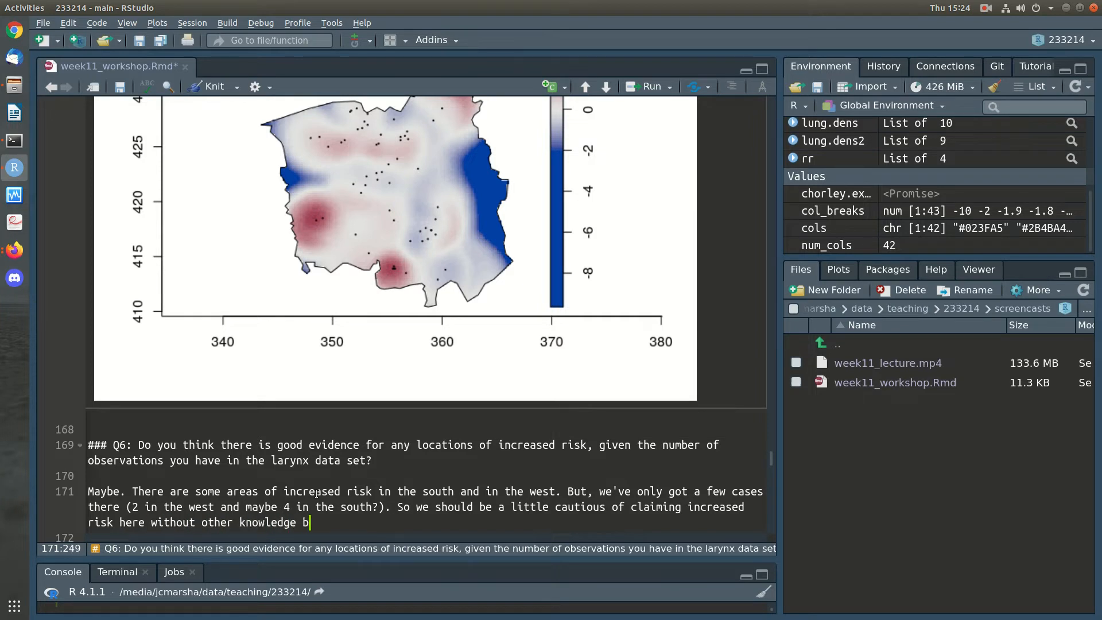
text(eing available to us)
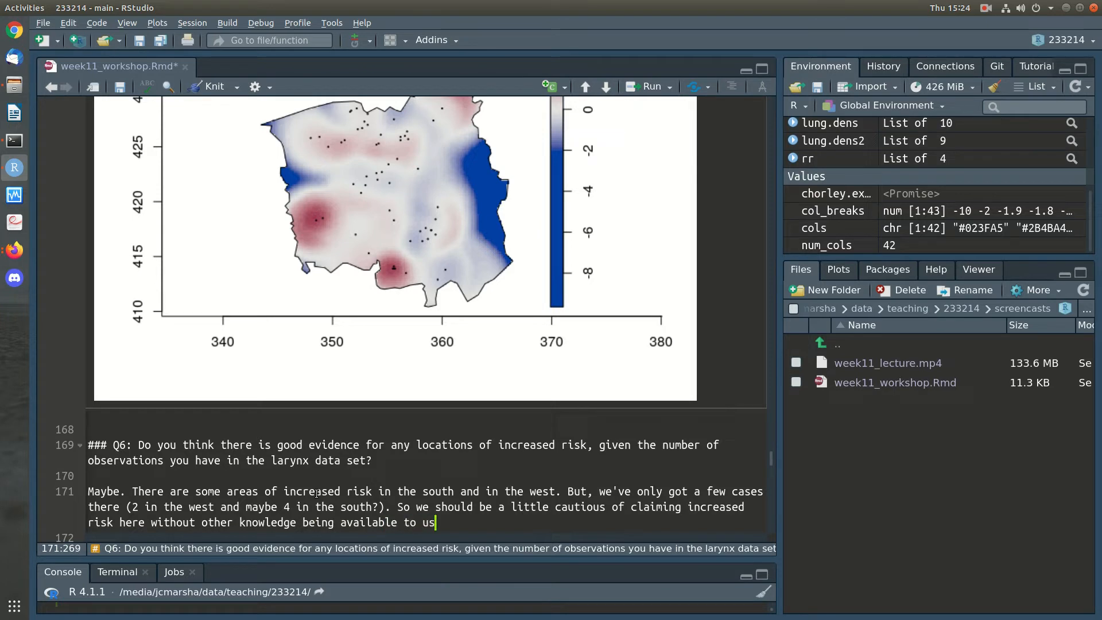
text(.)
scroll(450, 521, down, 2)
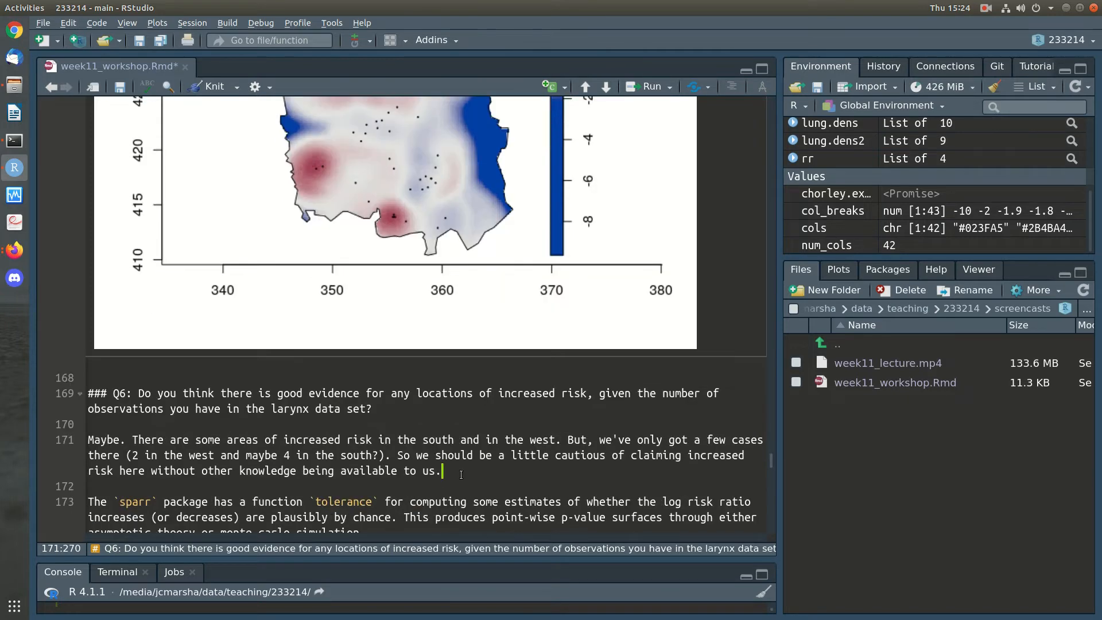
key(ctrl+s)
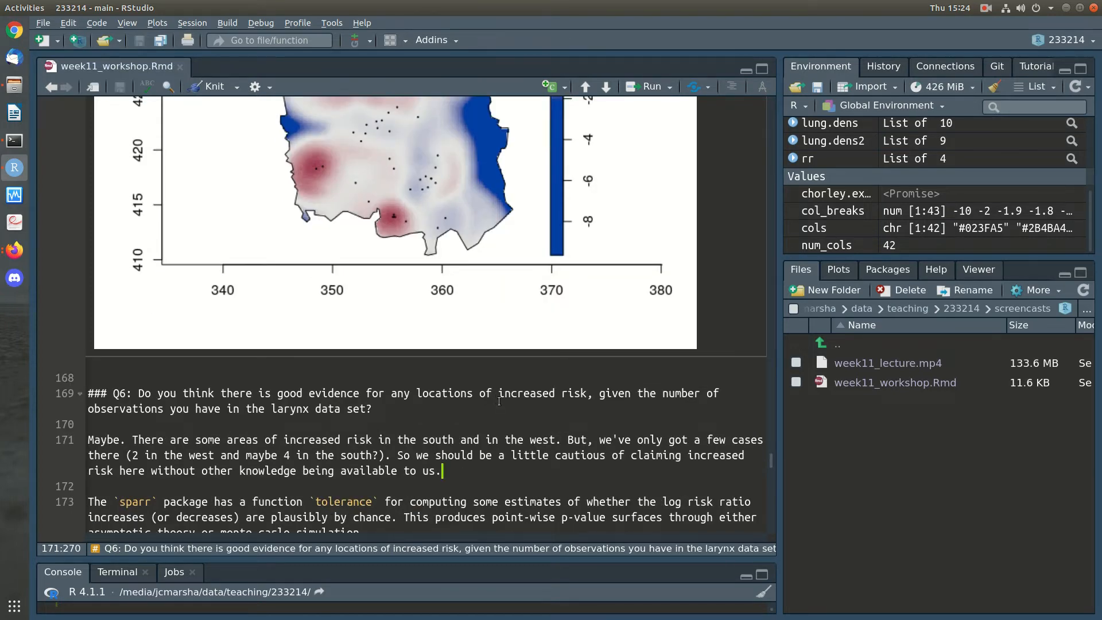
Run the tolerance chunk that plots the risk surface with contours at levels 0.1, 0.05 and 0.01 and the larynx points
scroll(499, 394, up, 4)
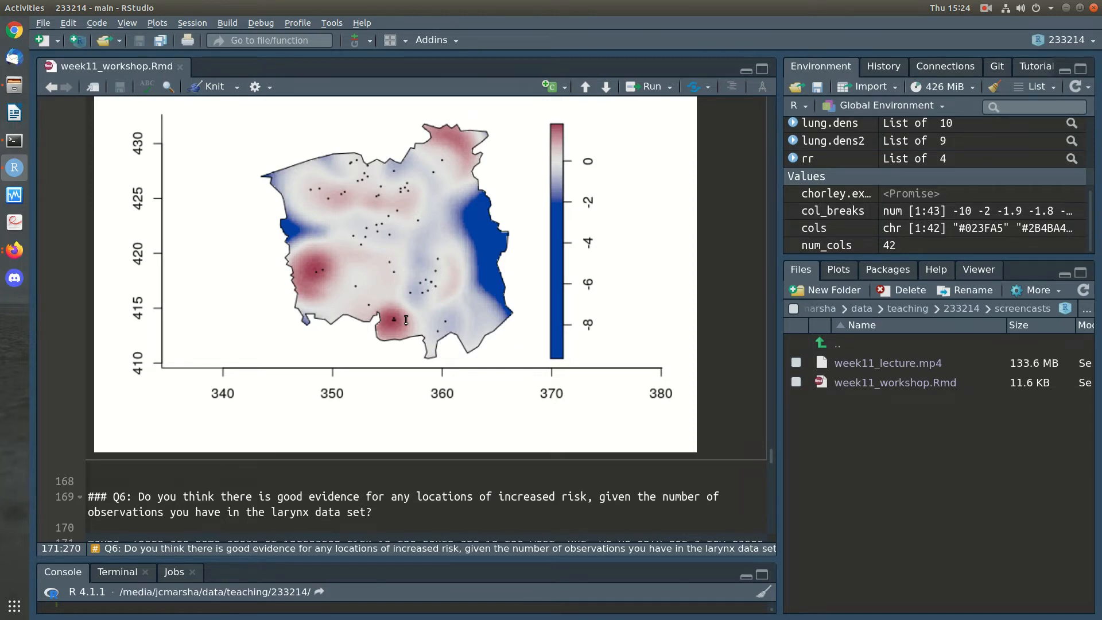
scroll(406, 320, down, 5)
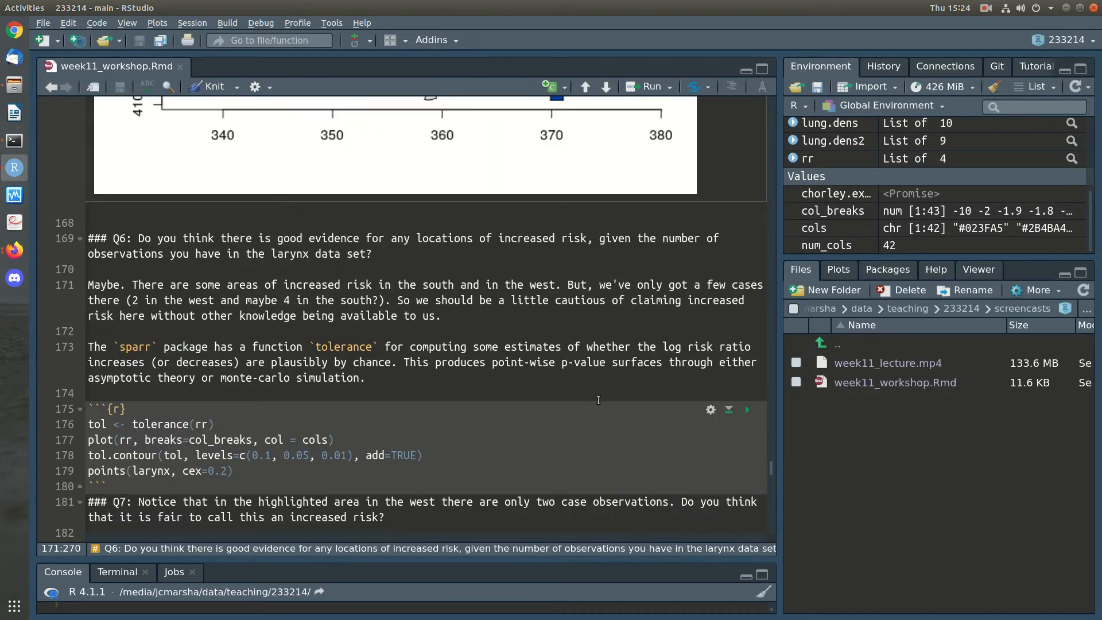
key(Down)
key(Down)
key(Down)
key(Down)
key(Down)
key(Down)
key(Down)
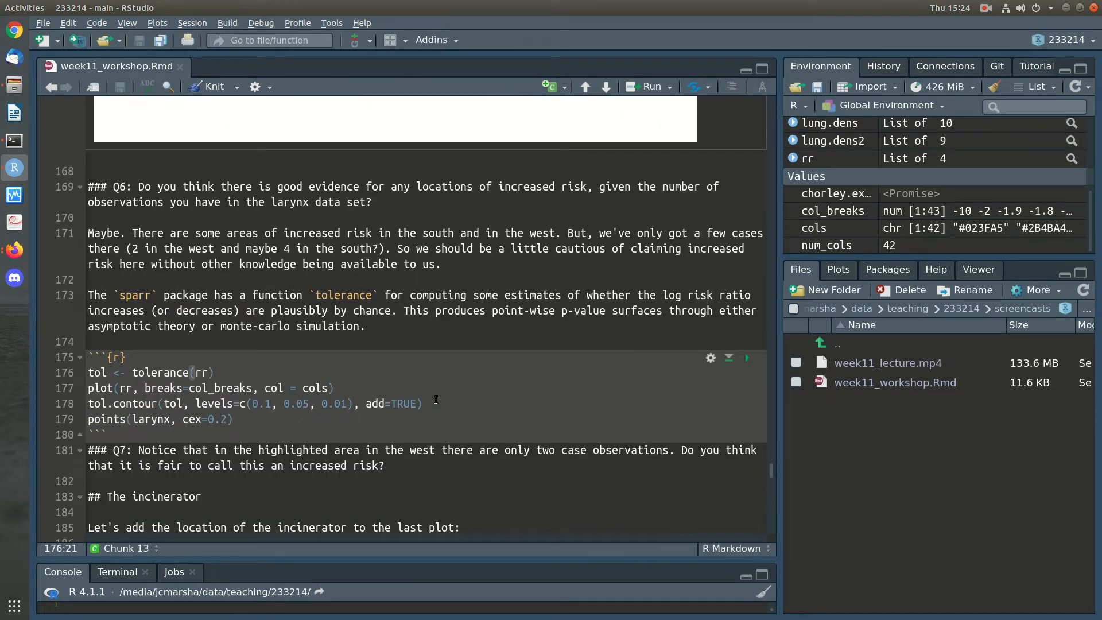
click(747, 357)
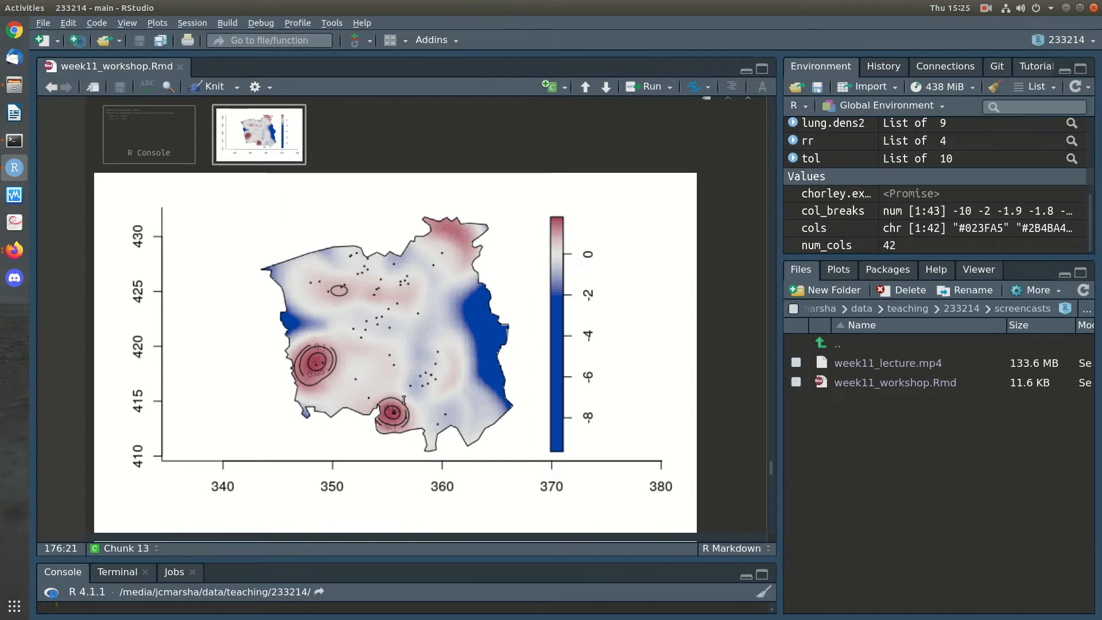
Start an answer on a new line below the Q7 question with "The p-value tolerance"
scroll(325, 381, down, 3)
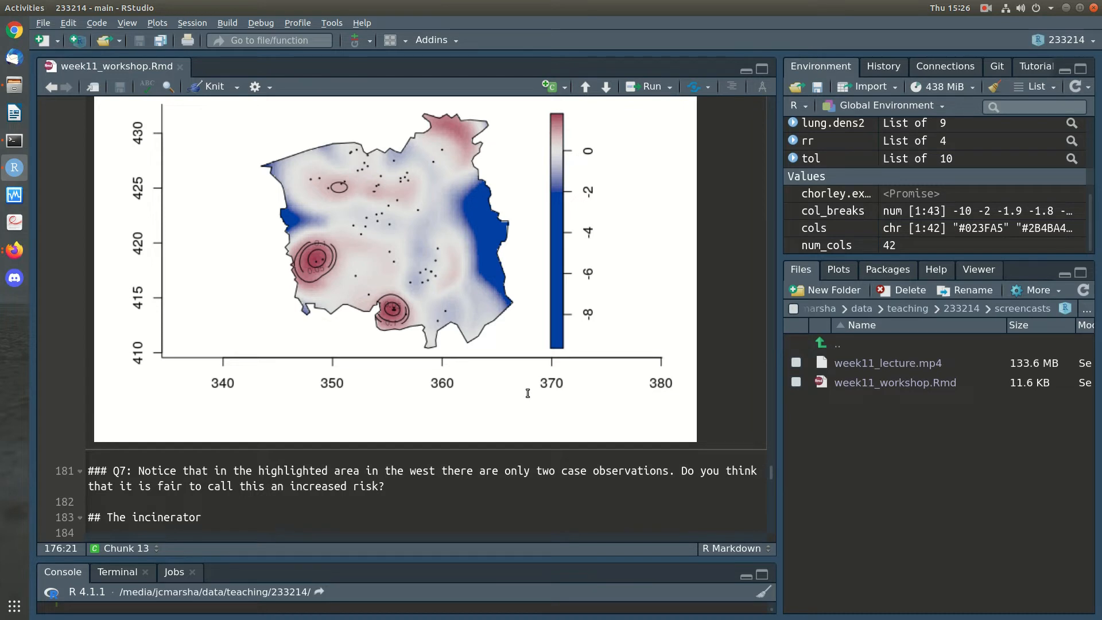
click(453, 487)
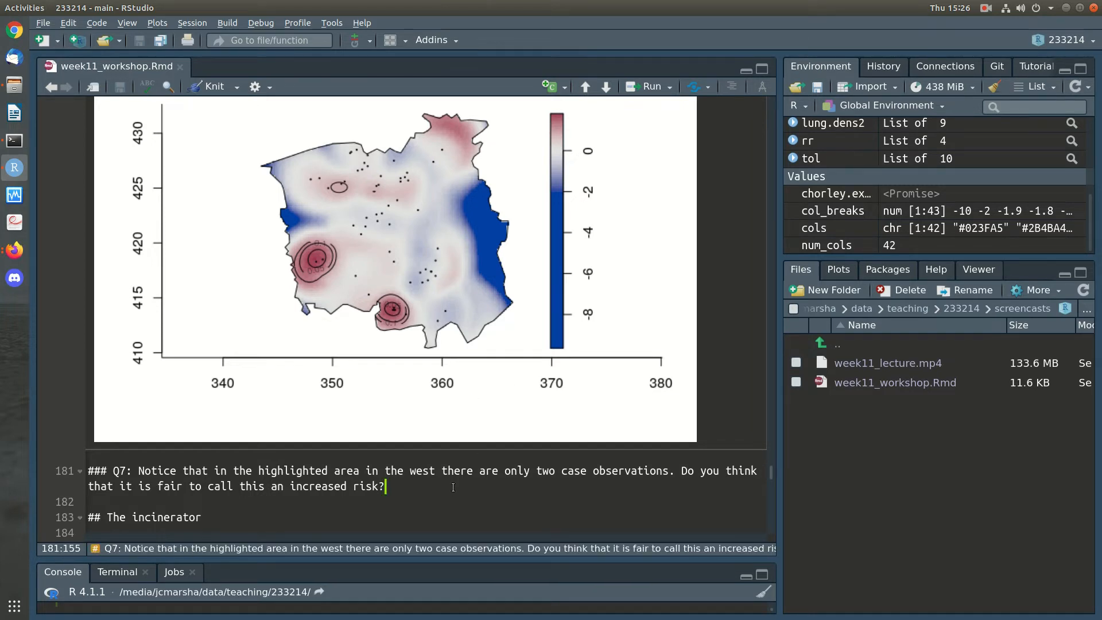
key(Return)
key(Return)
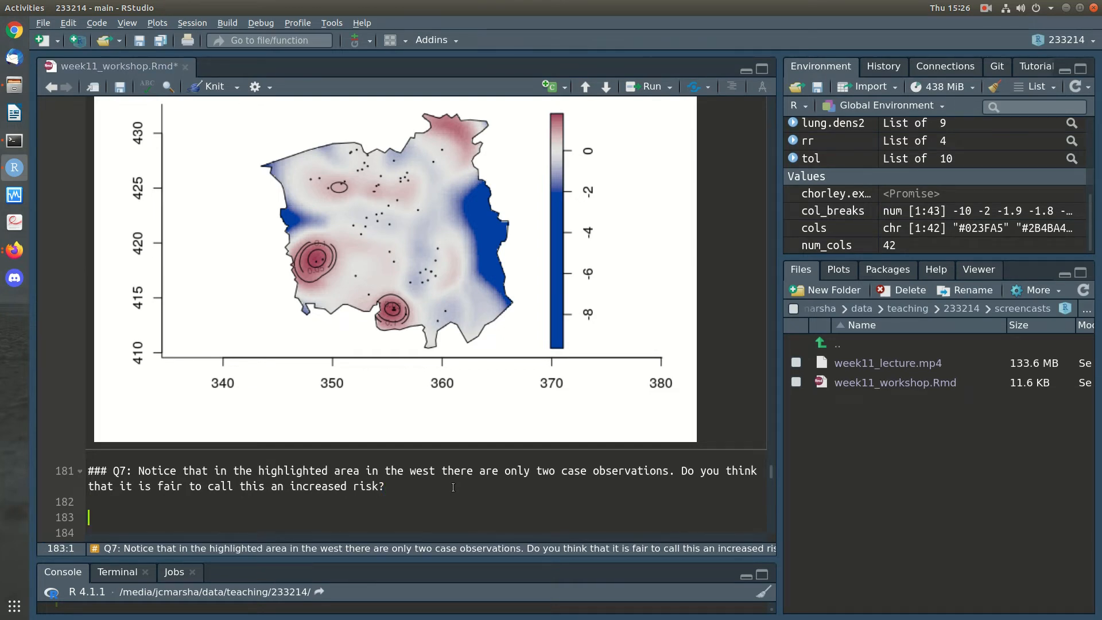
text(The tolerance)
key(Left)
key(Left)
key(Left)
key(Left)
key(Left)
key(Left)
key(Left)
key(Left)
key(Left)
key(Left)
key(Left)
key(Right)
key(Right)
text(po)
key(BackSpace)
text(-value )
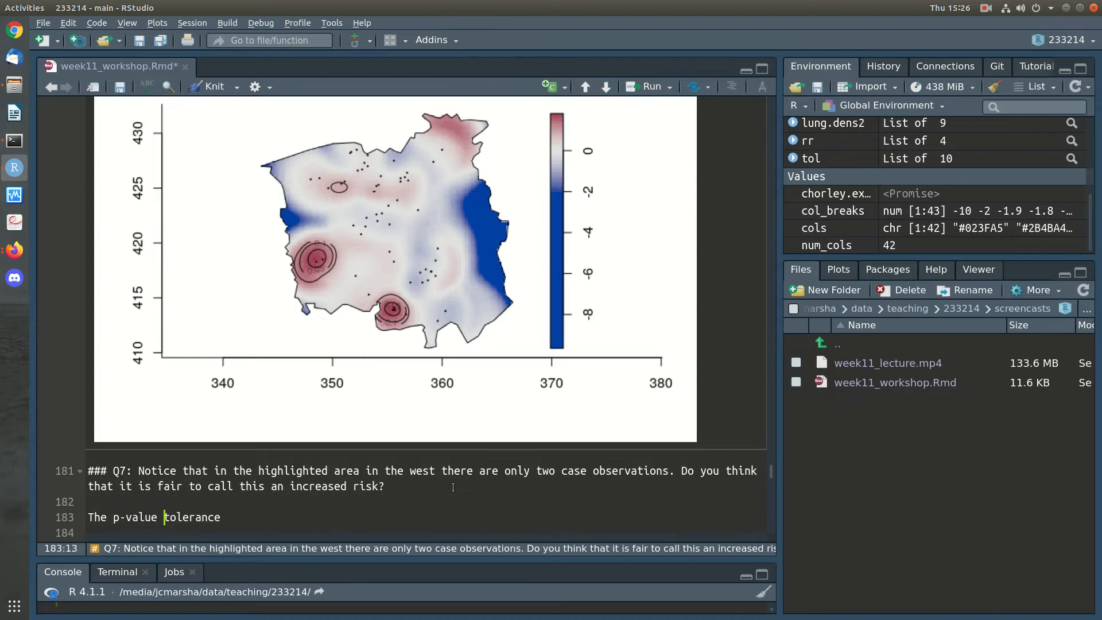
Continue the Q7 answer with "contours are saying that there is some statistical evidence for these two regions"
text( controu)
key(BackSpace)
key(BackSpace)
key(BackSpace)
text(ours are saying that there )
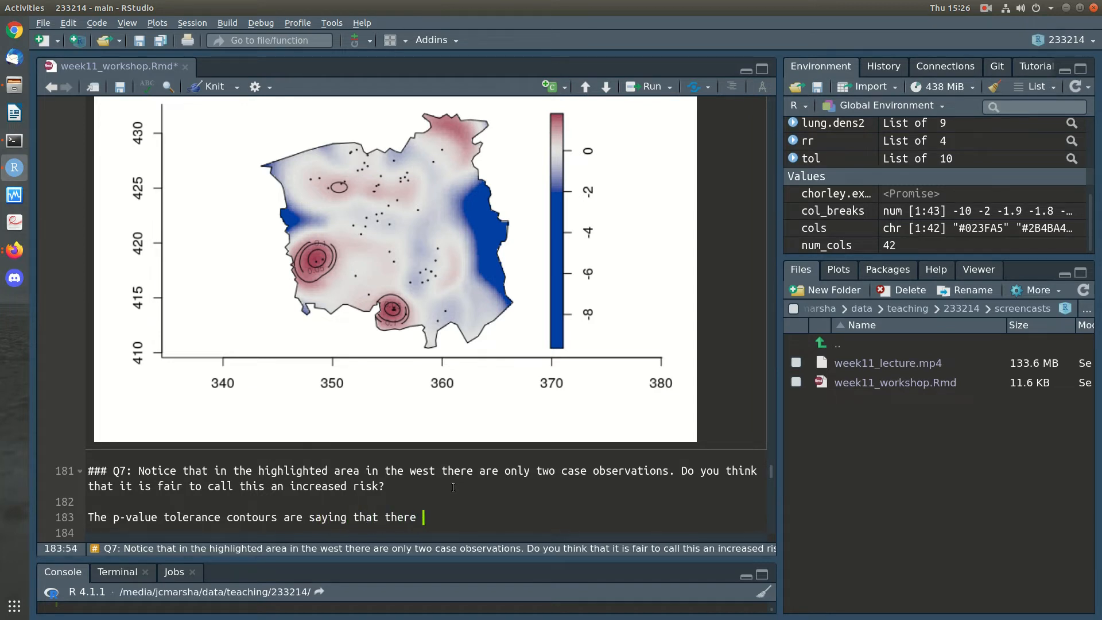
text(is some statistical)
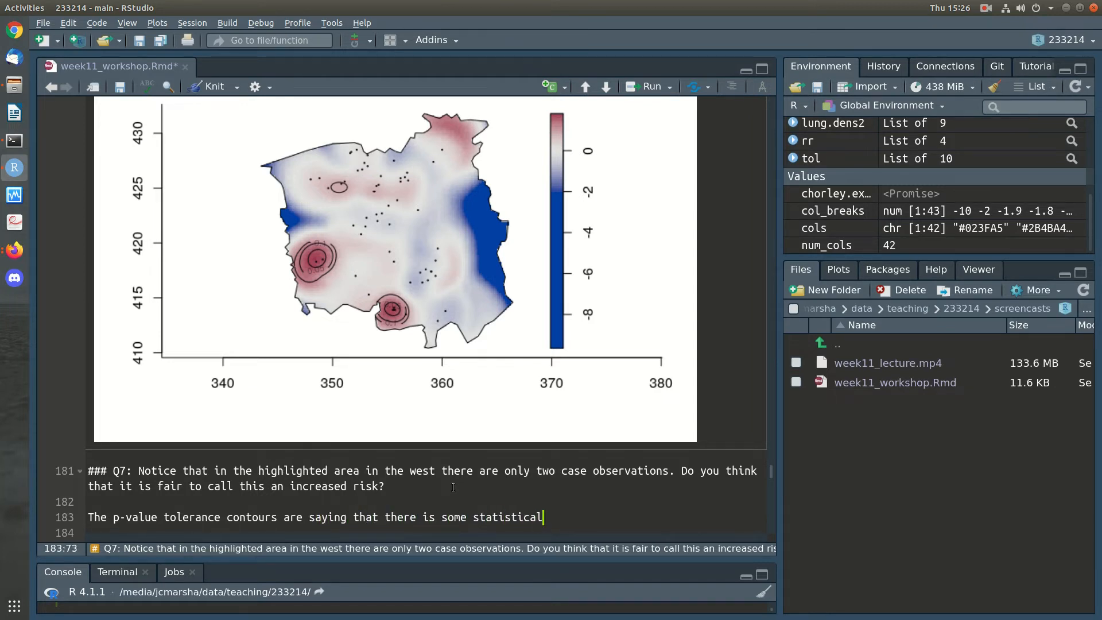
text( evidence for these two region)
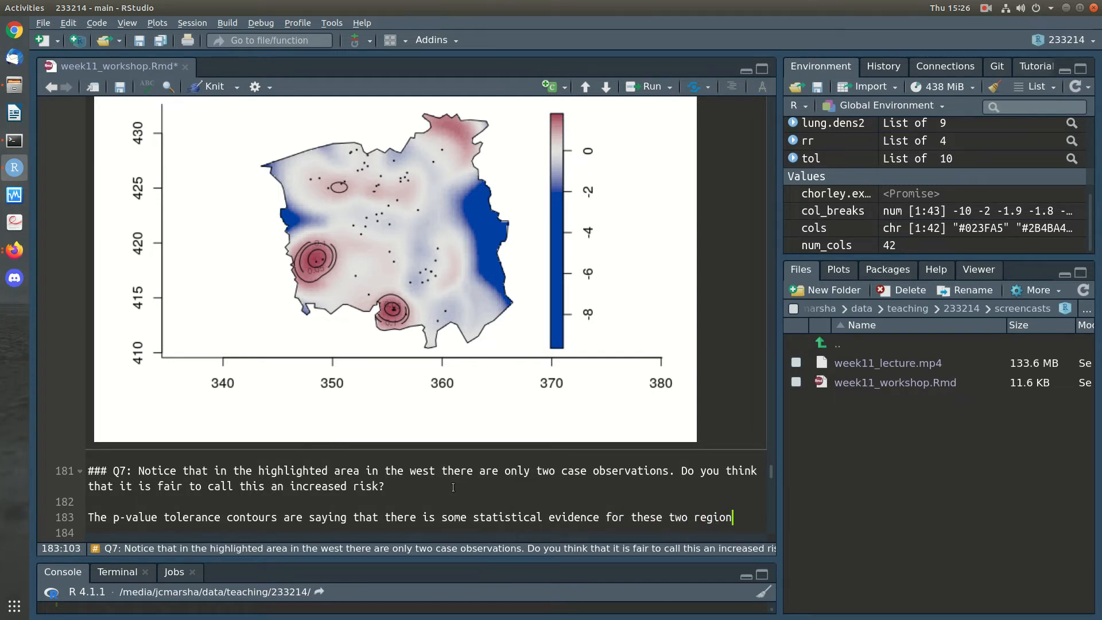
Extend the Q7 sentence with "(i.e. it's unlikely to be pure chance) but we"
text(s (i.e. it's unli)
text(kely)
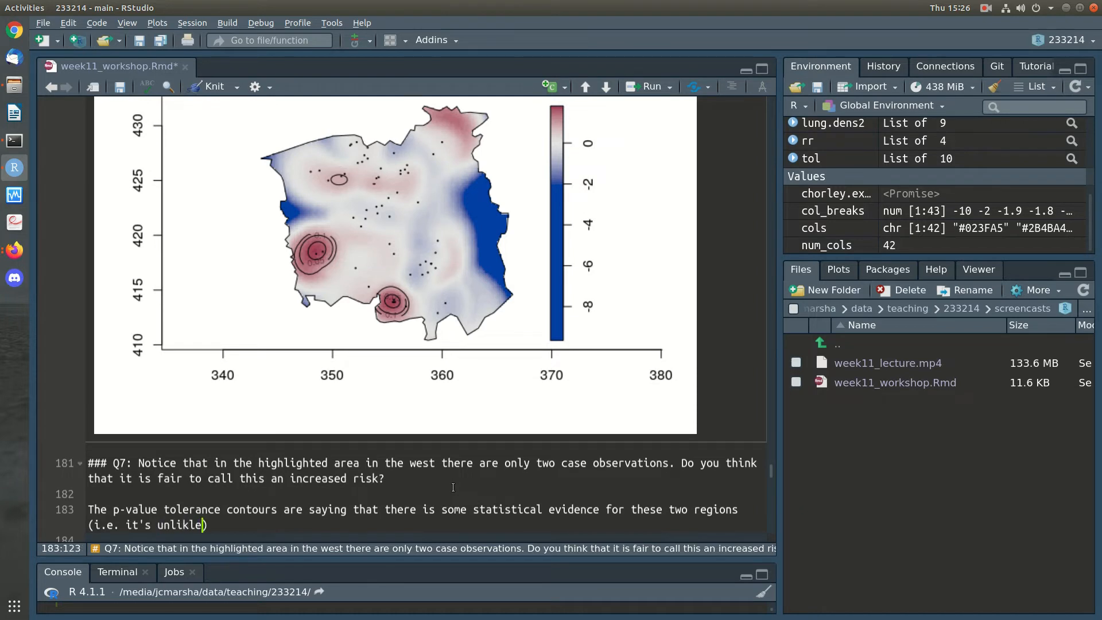
text( to )
text(be pure cha)
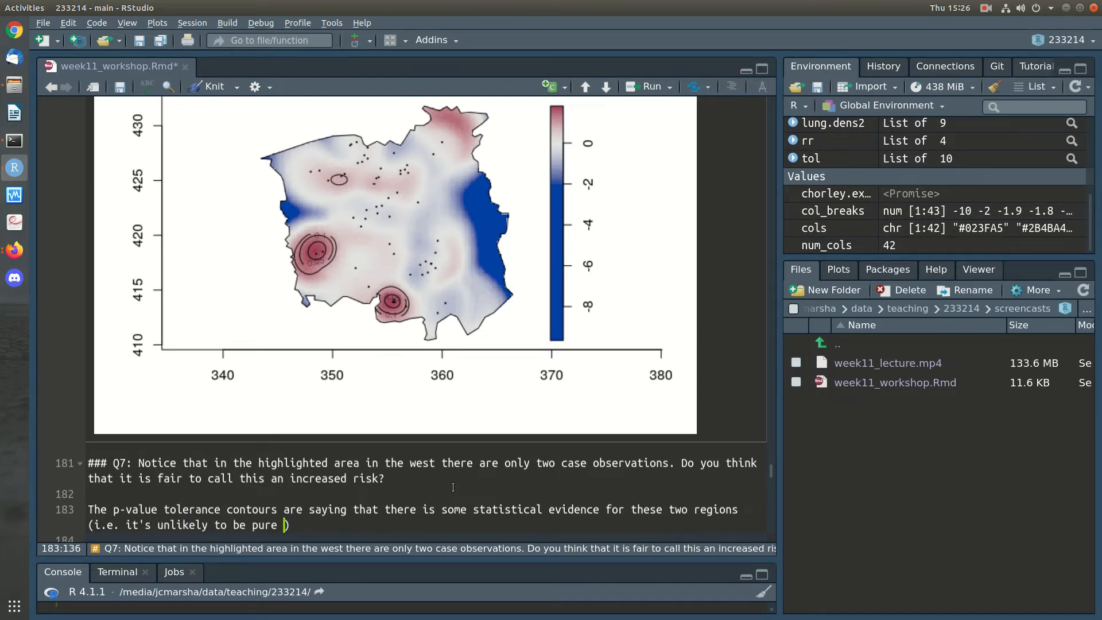
text(nce) but we sh)
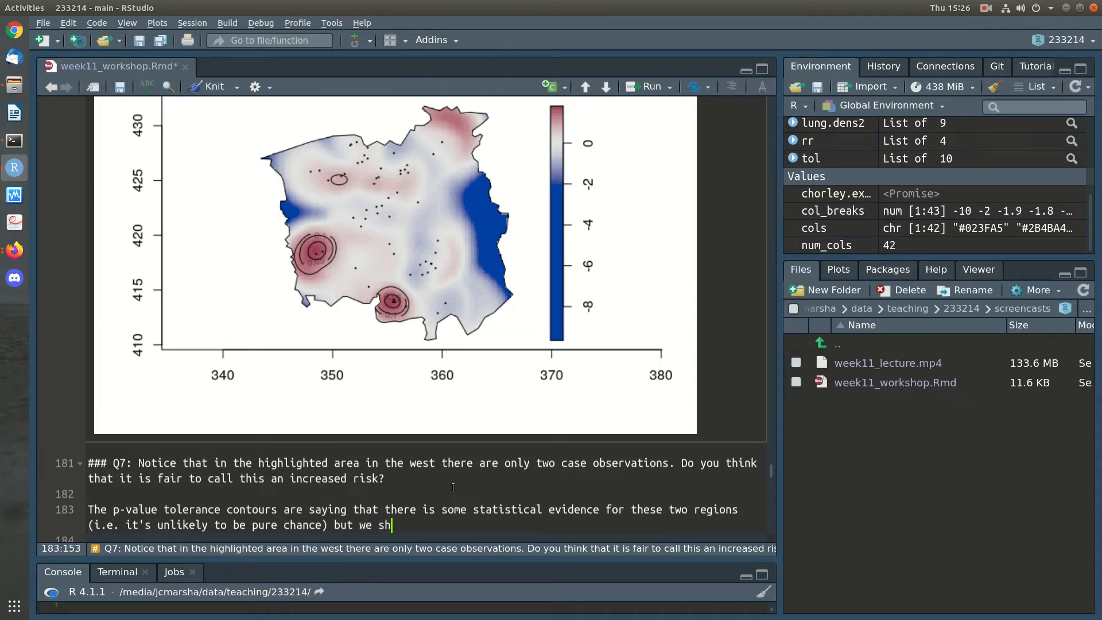
Continue the Q7 sentence with "should still be a little cautious particularly in the spot"
text(ould still be a l)
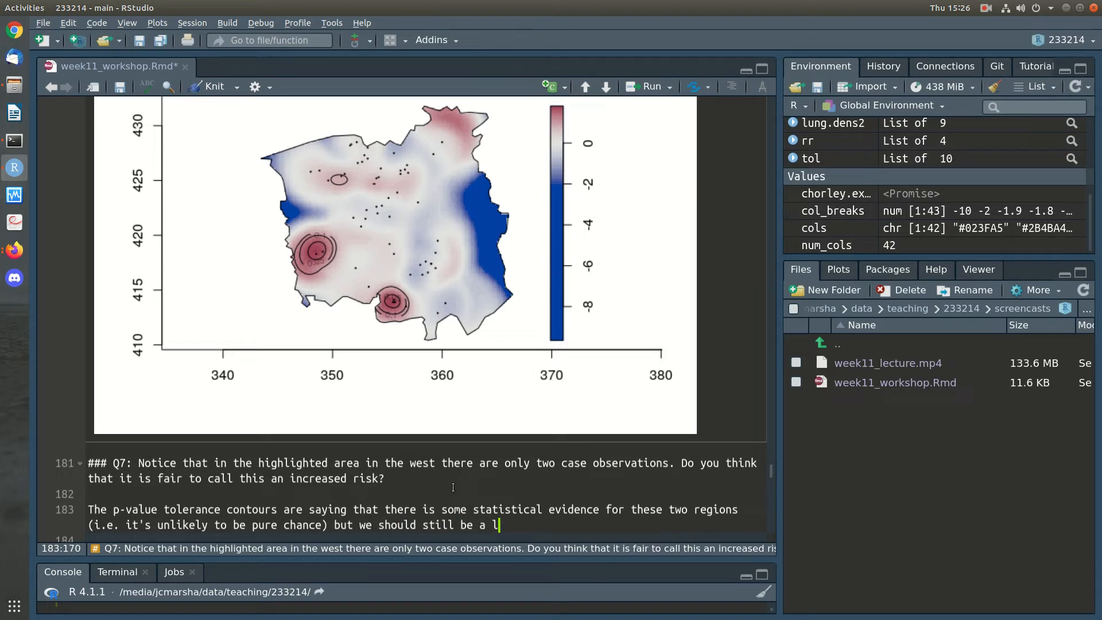
text(ittle cautious given)
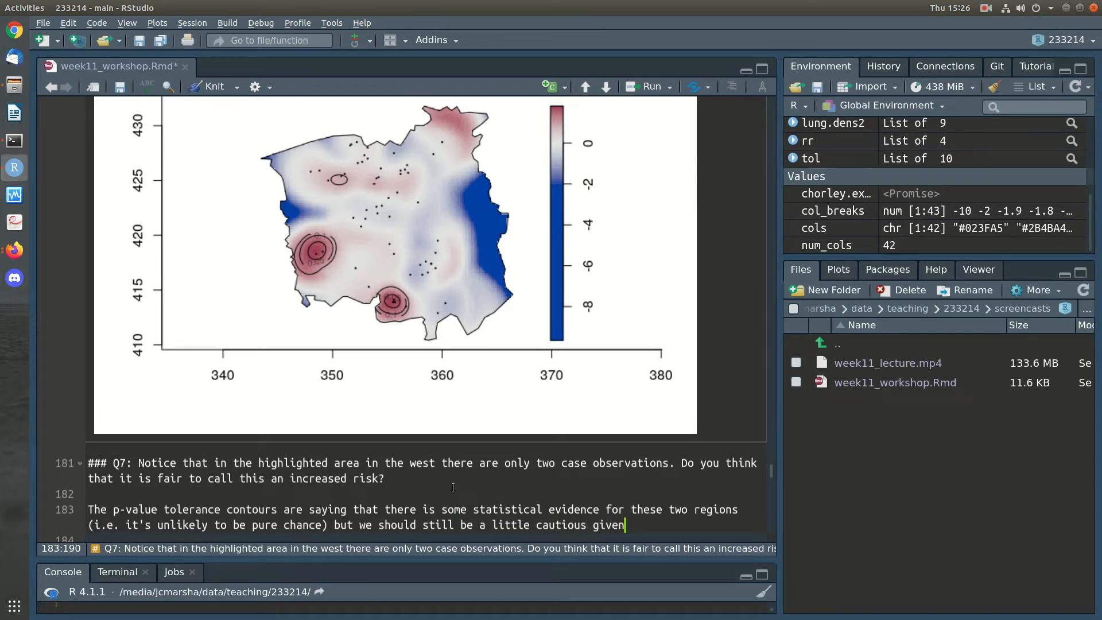
key(BackSpace)
key(BackSpace)
key(BackSpace)
key(BackSpace)
key(BackSpace)
text(particularly in the spot w)
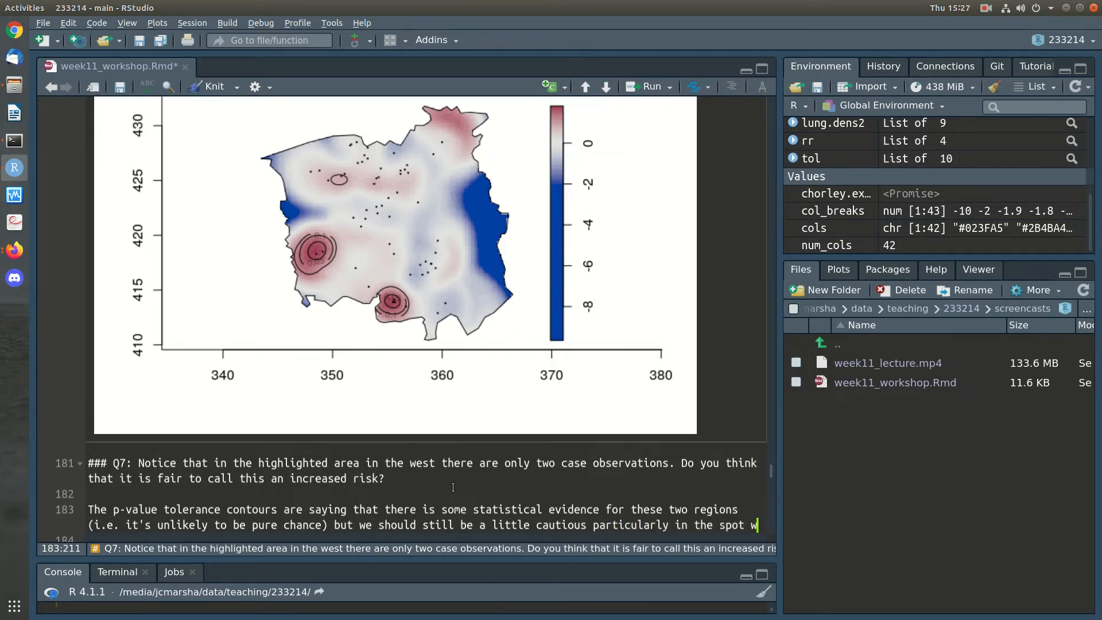
Finish the Q7 answer with "where we have only two cases." and save the workshop file
text(here we hvae on)
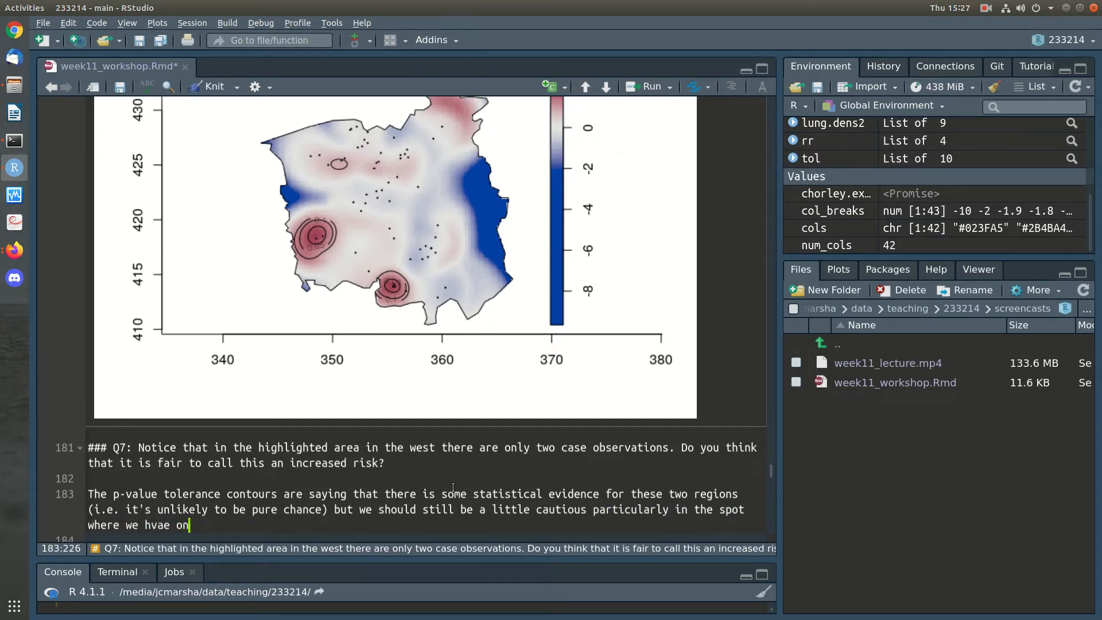
key(BackSpace)
key(BackSpace)
key(BackSpace)
key(BackSpace)
key(BackSpace)
text(have only two cases.)
key(Down)
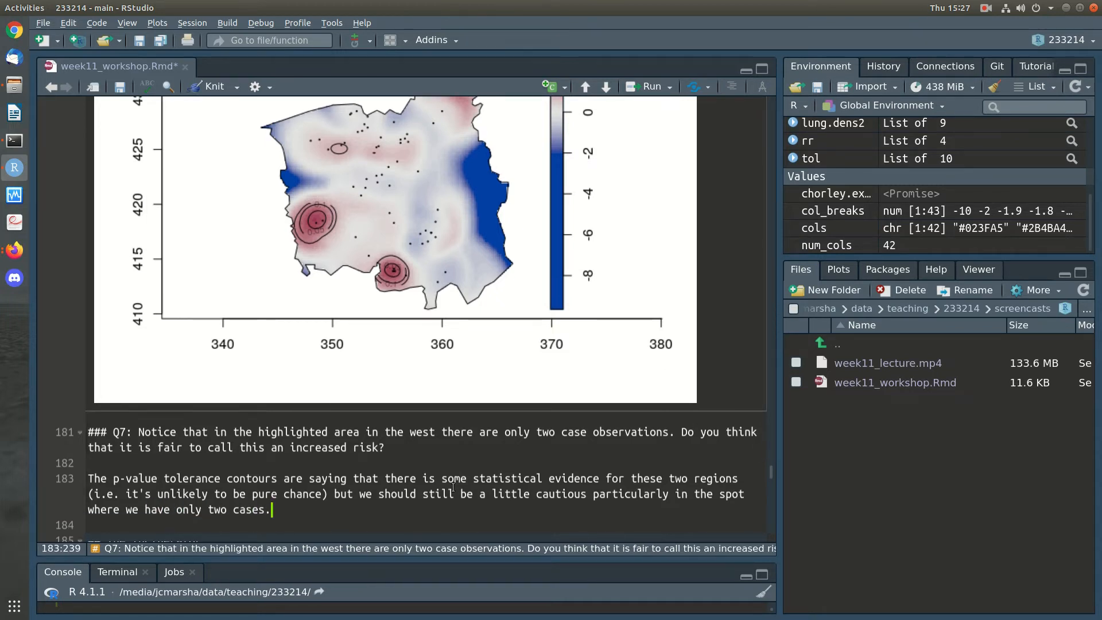
key(ctrl+s)
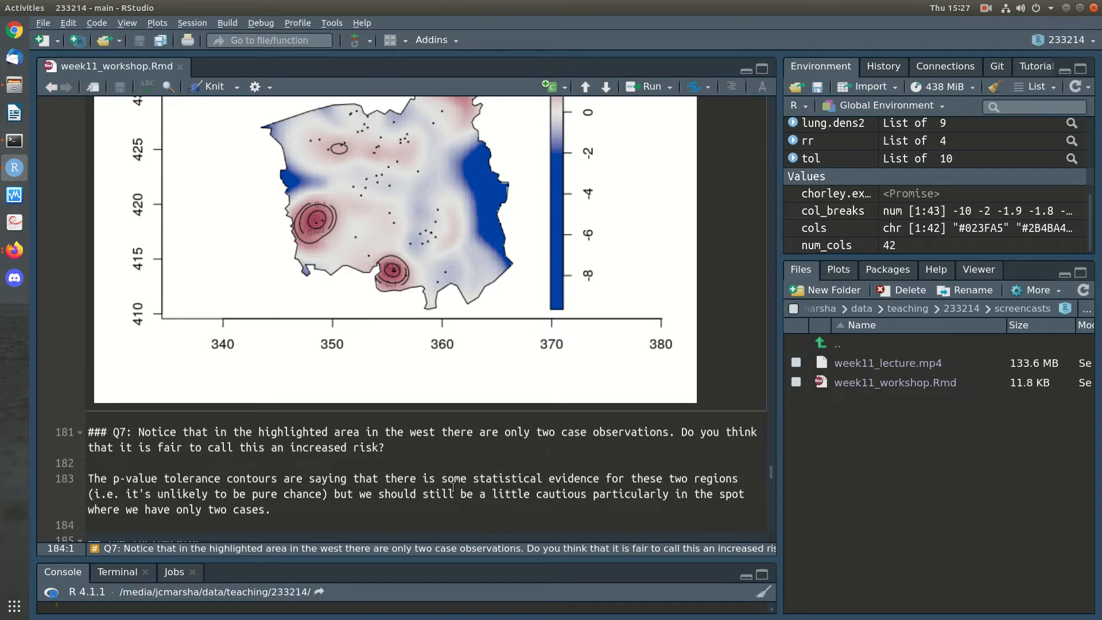
Run the chunk under "The incinerator" that adds the incinerator's location to the risk plot with tolerance contours
scroll(455, 485, down, 5)
click(460, 433)
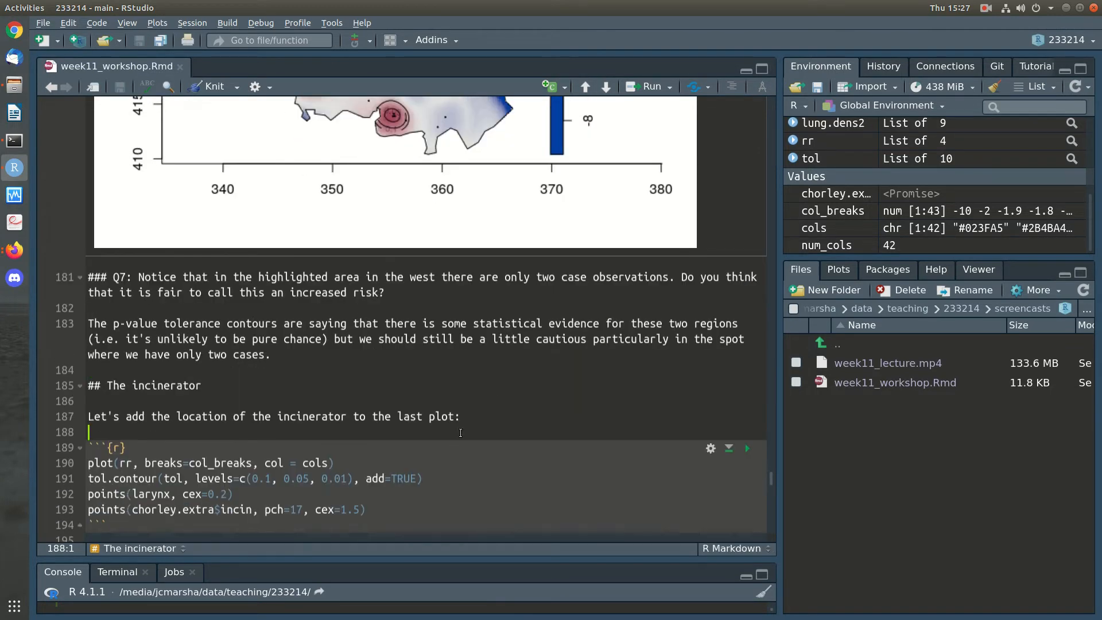
scroll(587, 408, up, 5)
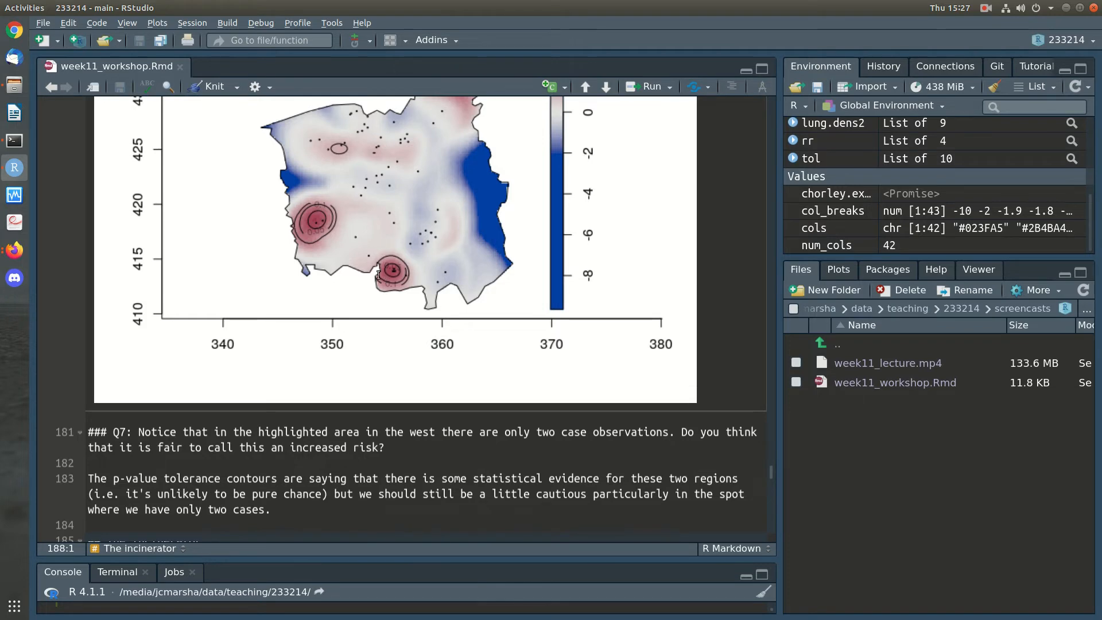
scroll(384, 287, down, 6)
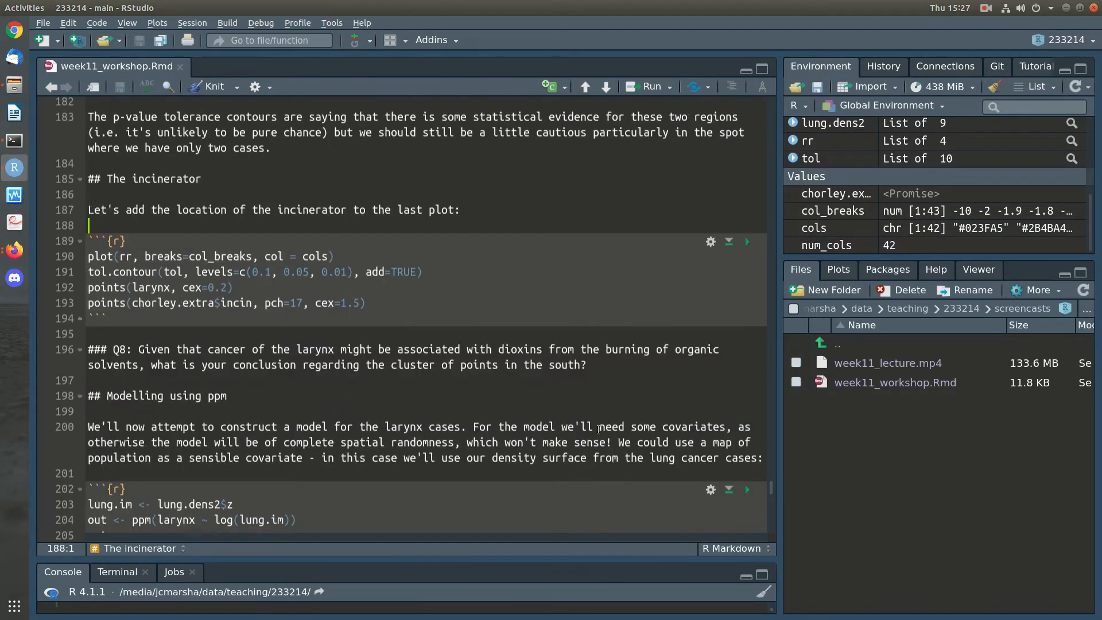
click(748, 242)
scroll(394, 351, down, 5)
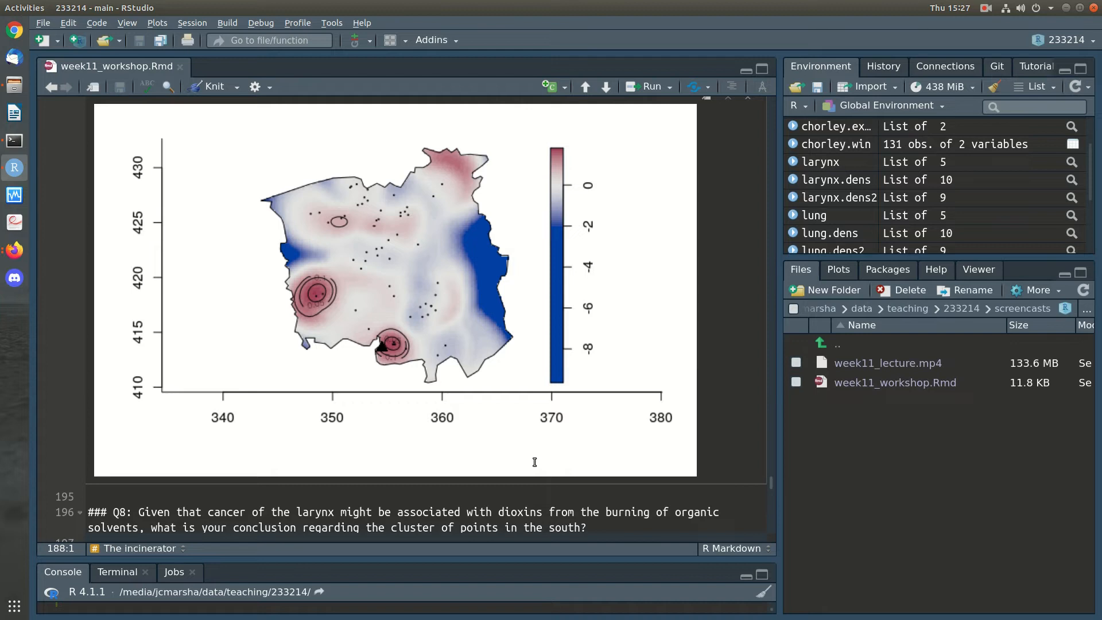
Start an answer on a new line below Q8 with "The data itself was telling us to be suspicious of the cluster in the sou"
scroll(534, 462, down, 2)
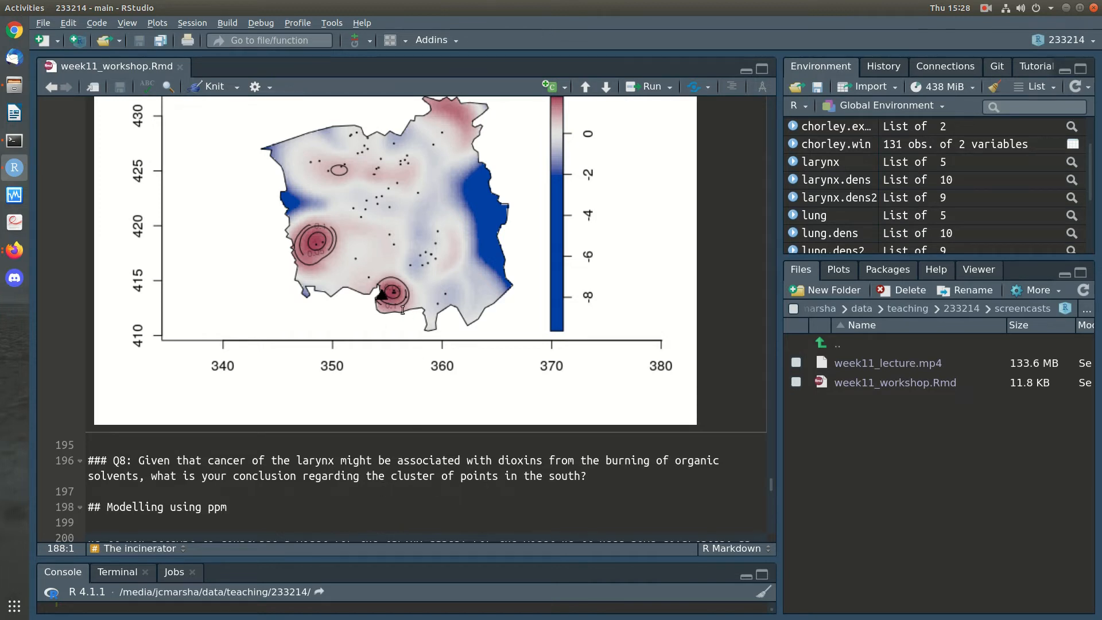
click(381, 492)
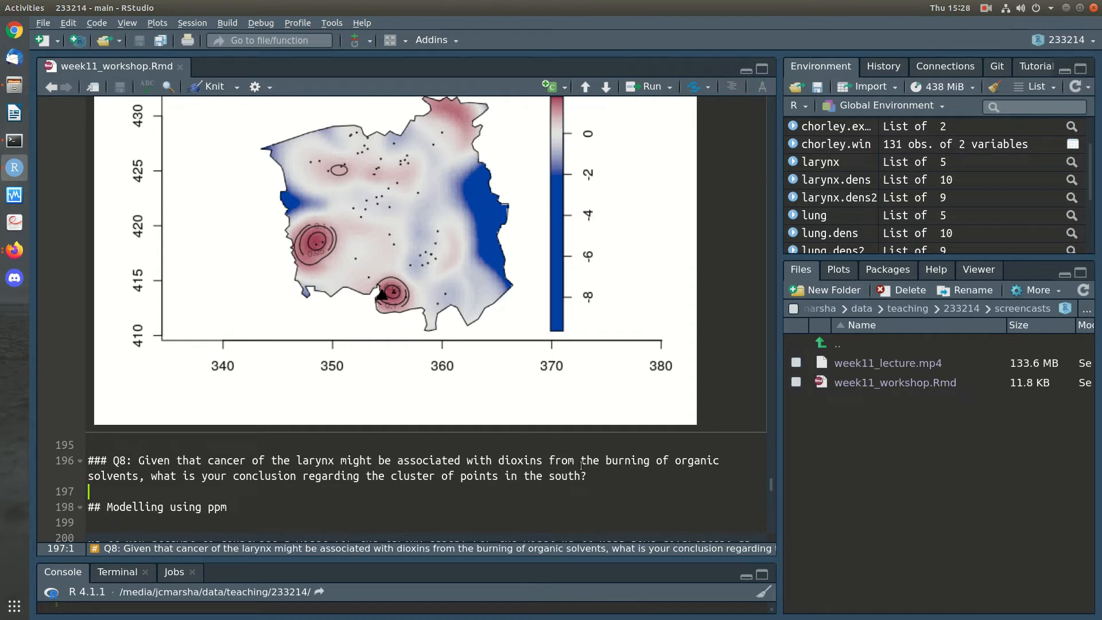
key(Return)
text(The data i)
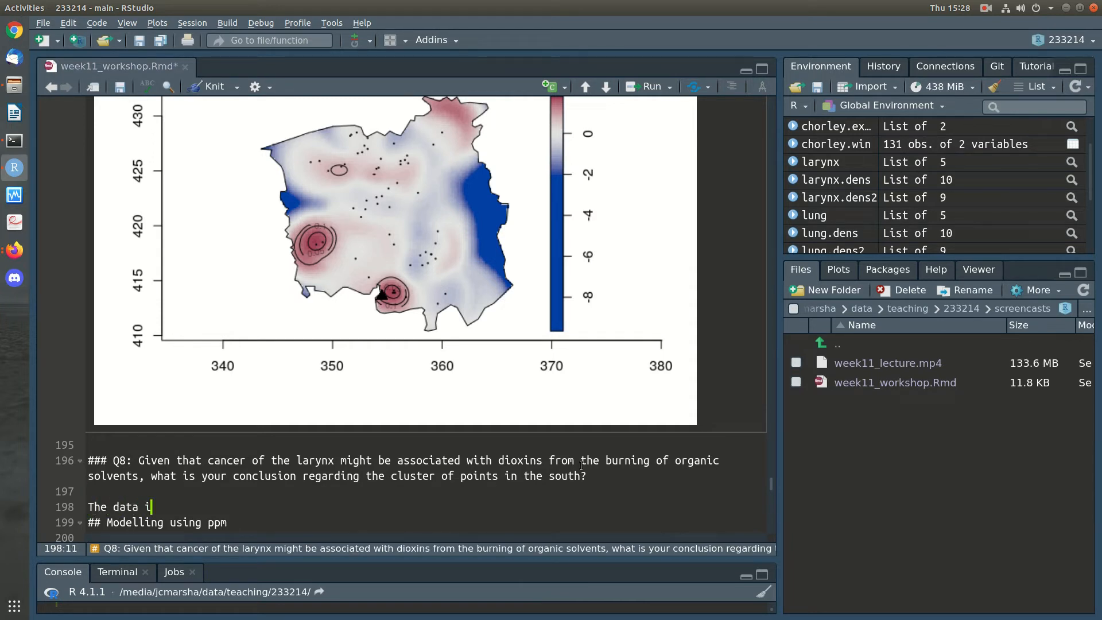
text(tself was telling us to be)
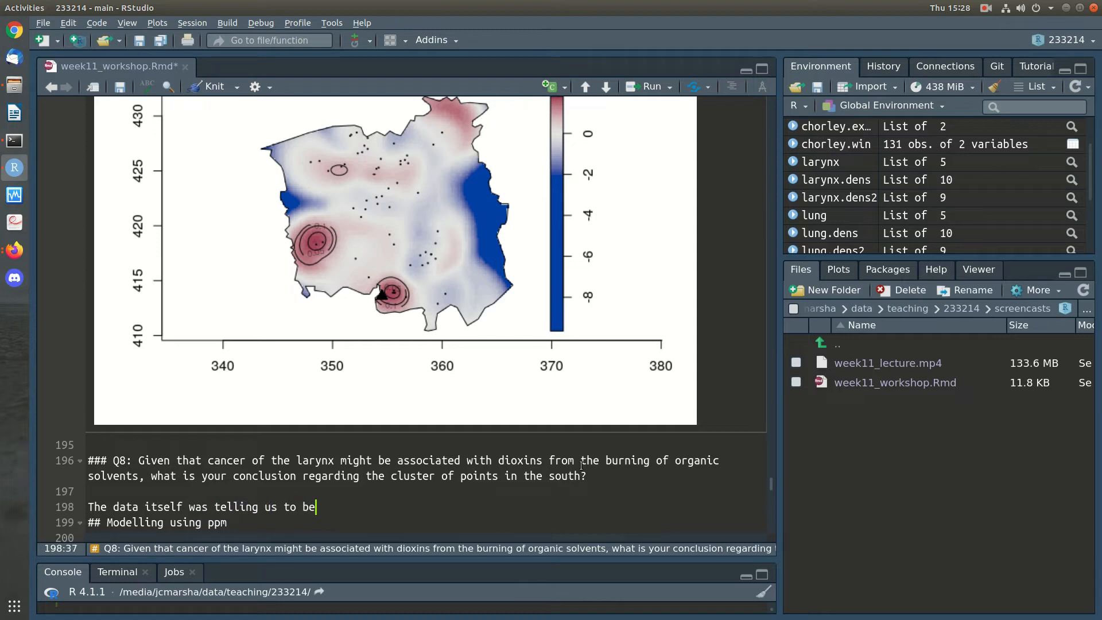
text( suspicious of the cluster in the sou)
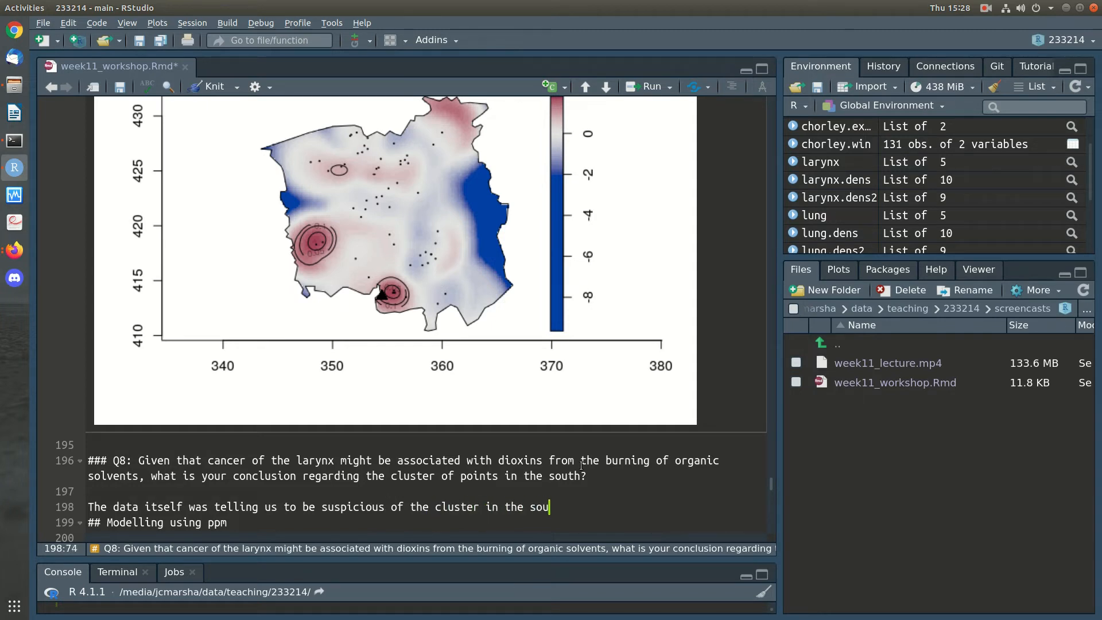
Complete the word "south" and continue with "- there did seem to be some evidence of increased larynx cancer risk there. That the inci"
text(th - there w)
key(BackSpace)
text(did seem to )
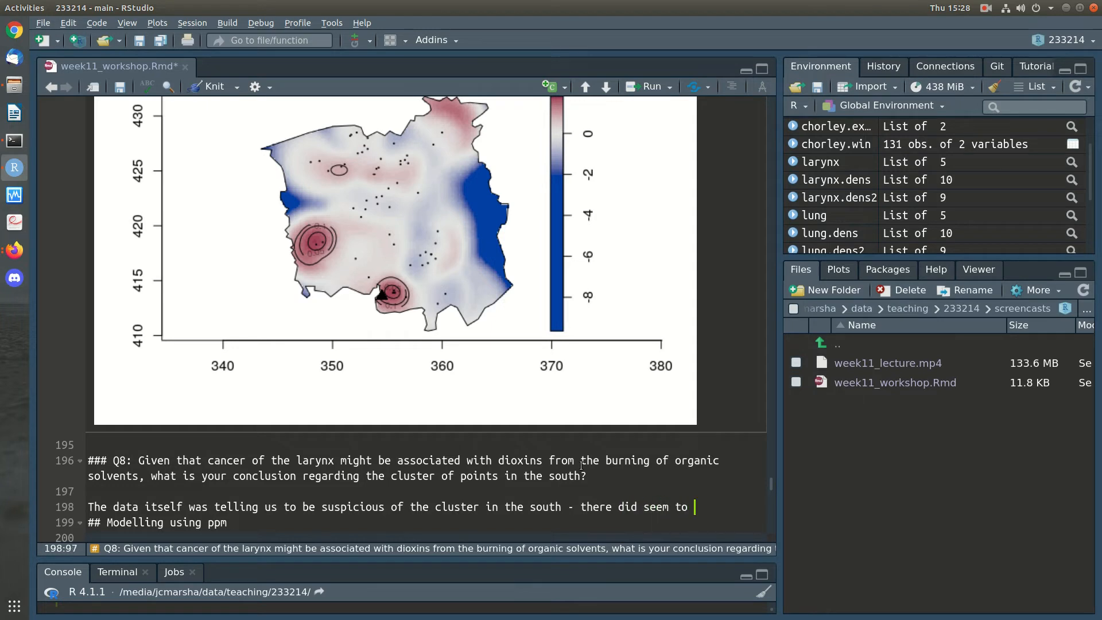
text(be some evidence of )
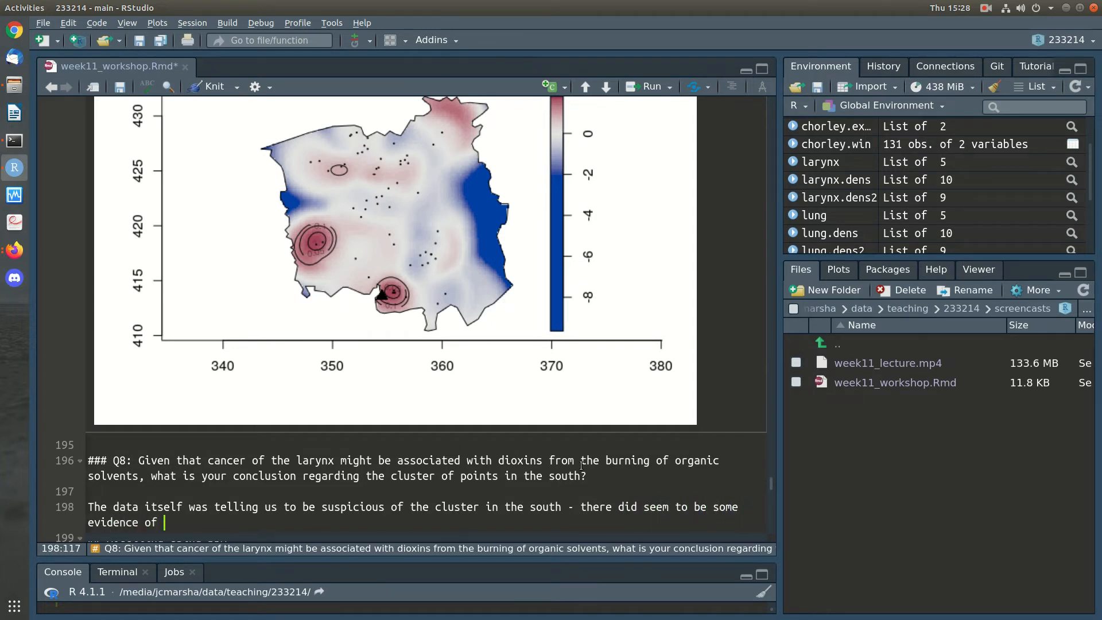
text(increased larynx cance)
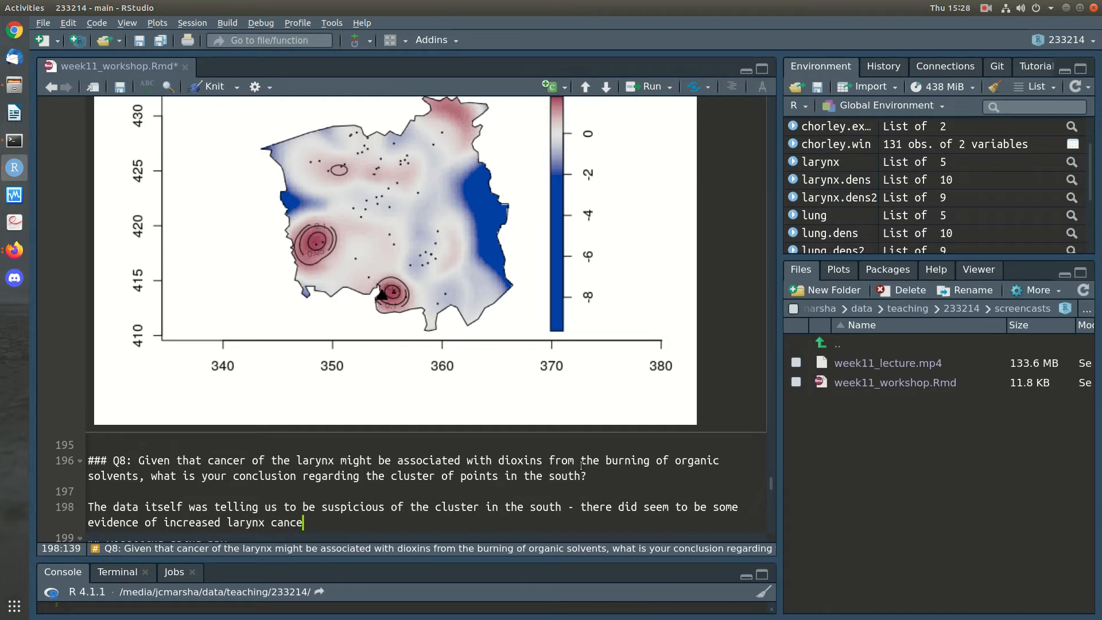
text(r risk there. That the inci)
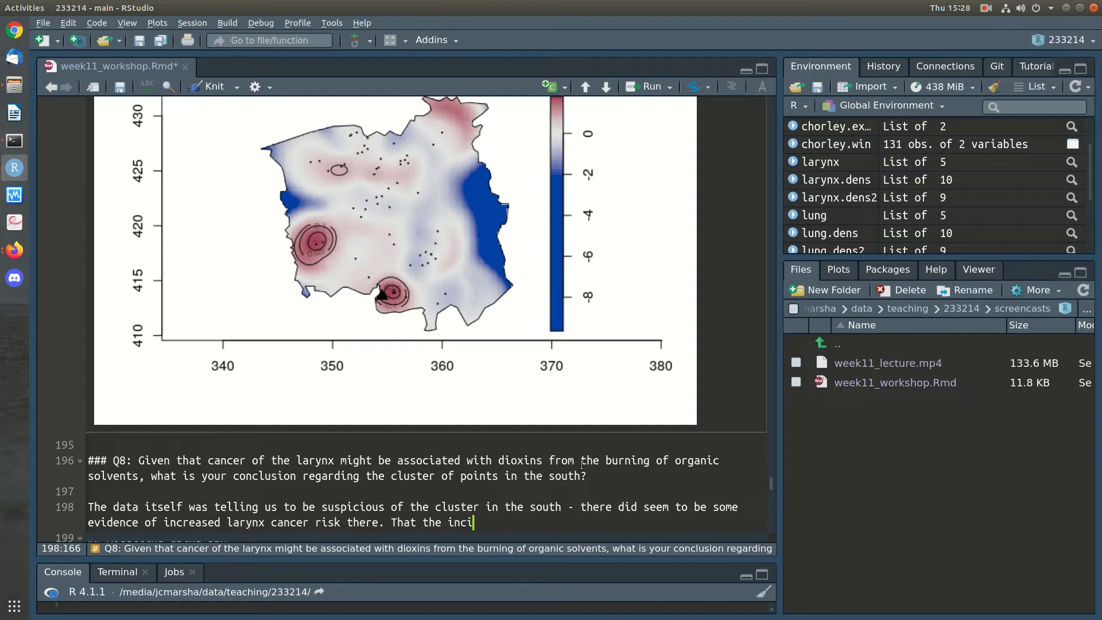
Complete "incinerator" and extend the Q8 answer with "is also there might give a plausible link or rationale for the increased larynx cancer"
text(nerator is also there migh)
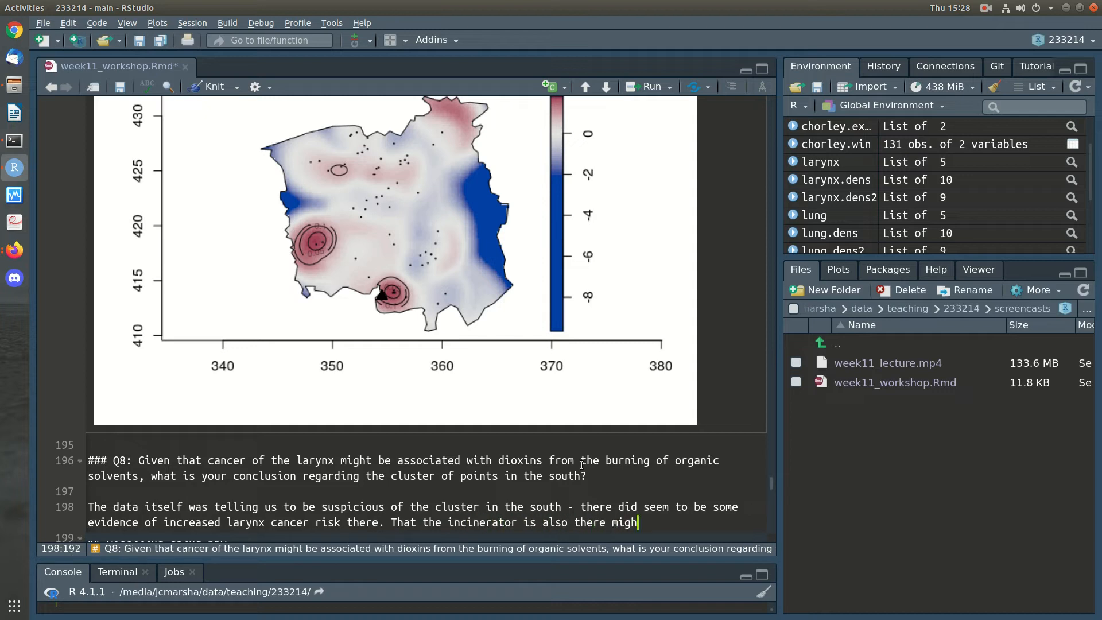
text(t give a plausible link )
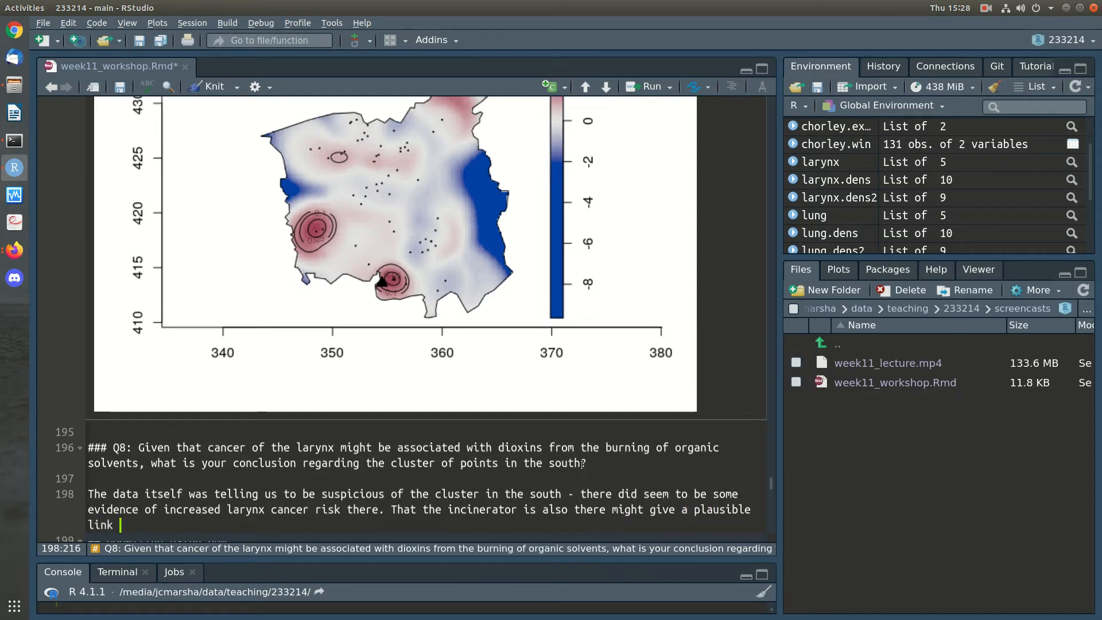
text(or rationale for )
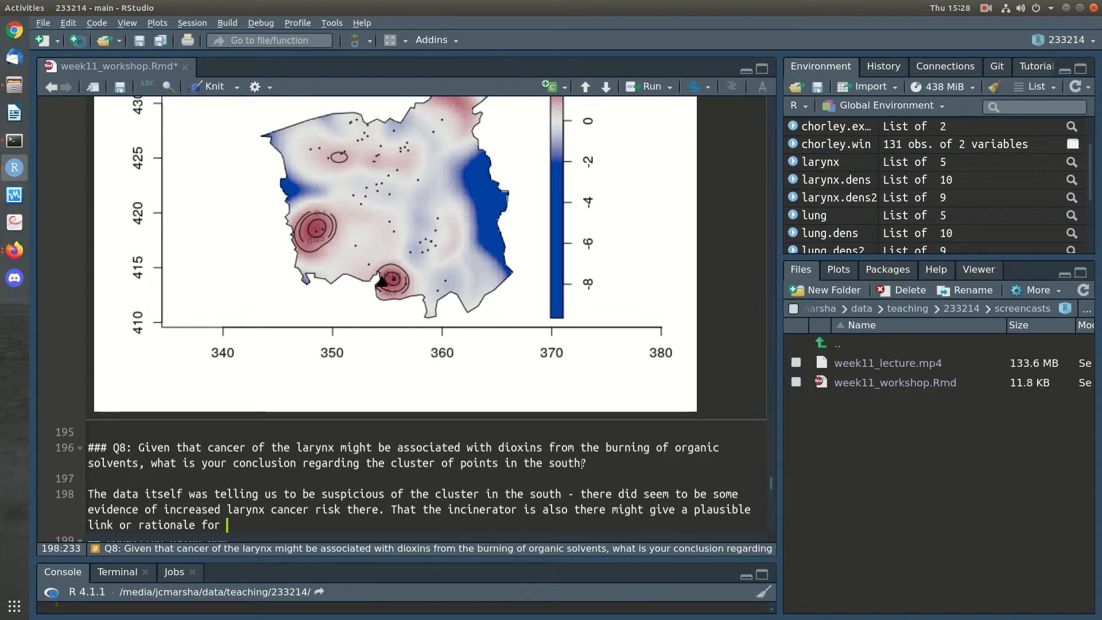
text(the increase)
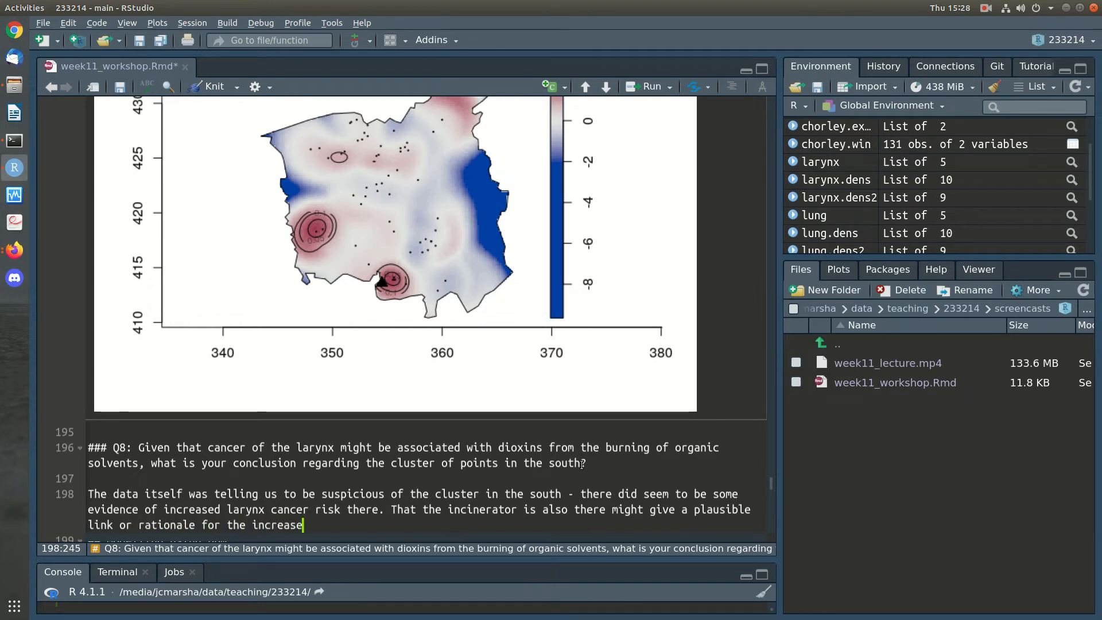
text(d larynx cancer )
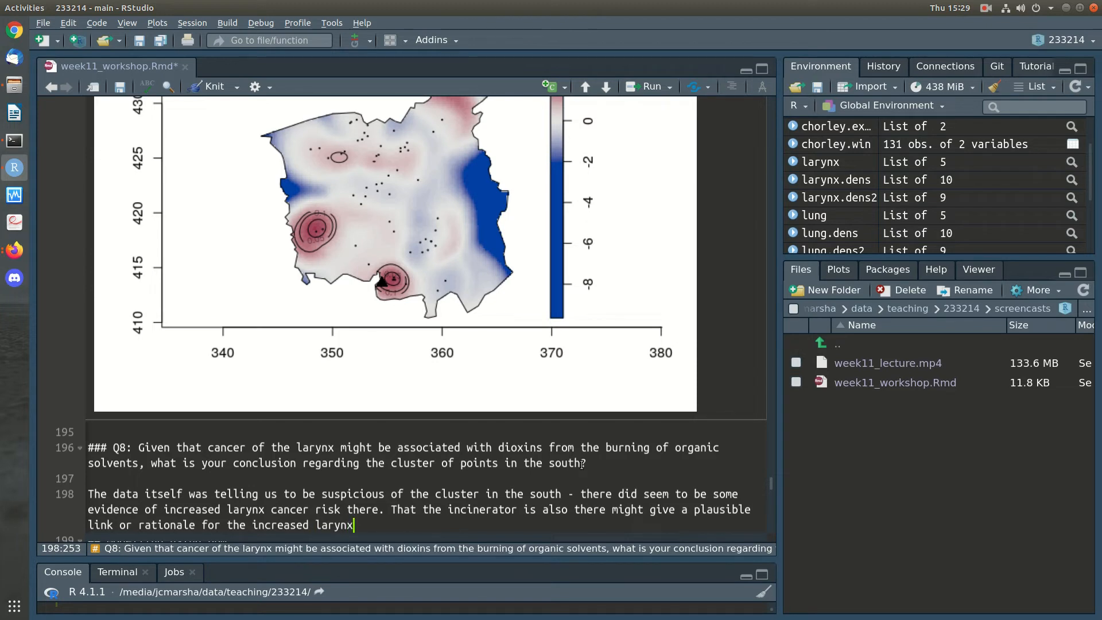
End the Q8 answer with "rates - definitely something to look into more.", leave a blank line below it and save the file
text(rates - definitely something to )
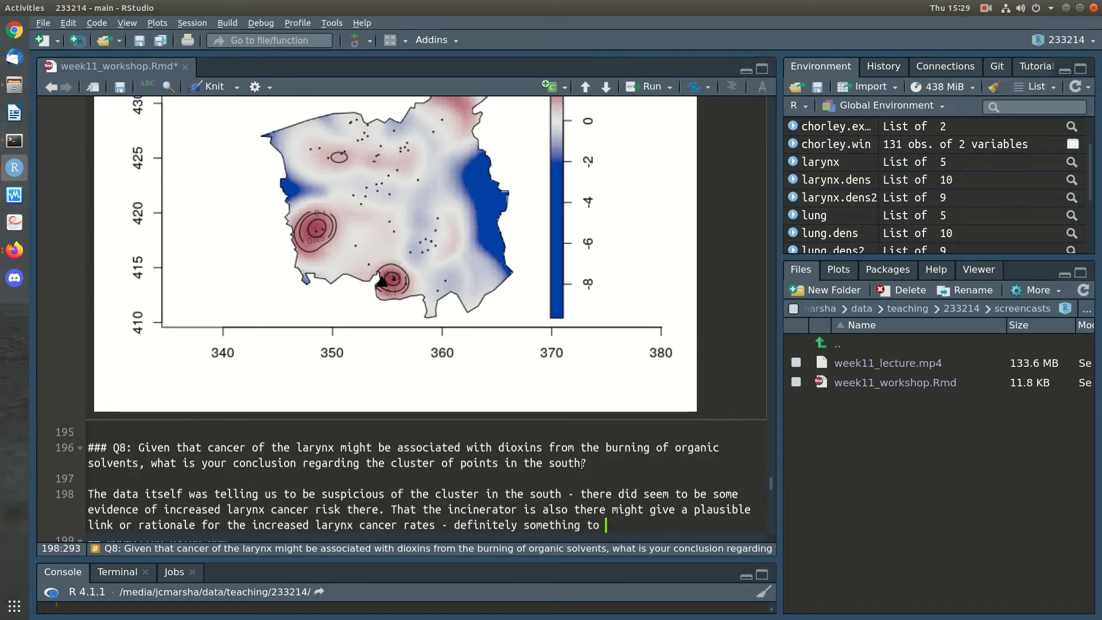
text(look into more.)
key(Return)
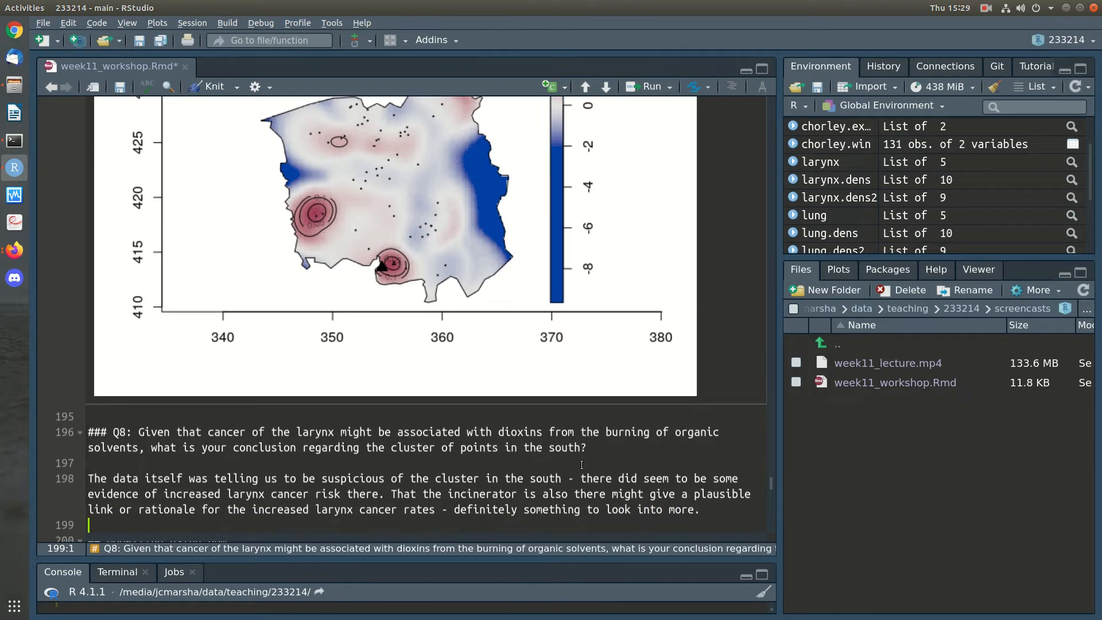
key(Down)
key(ctrl+s)
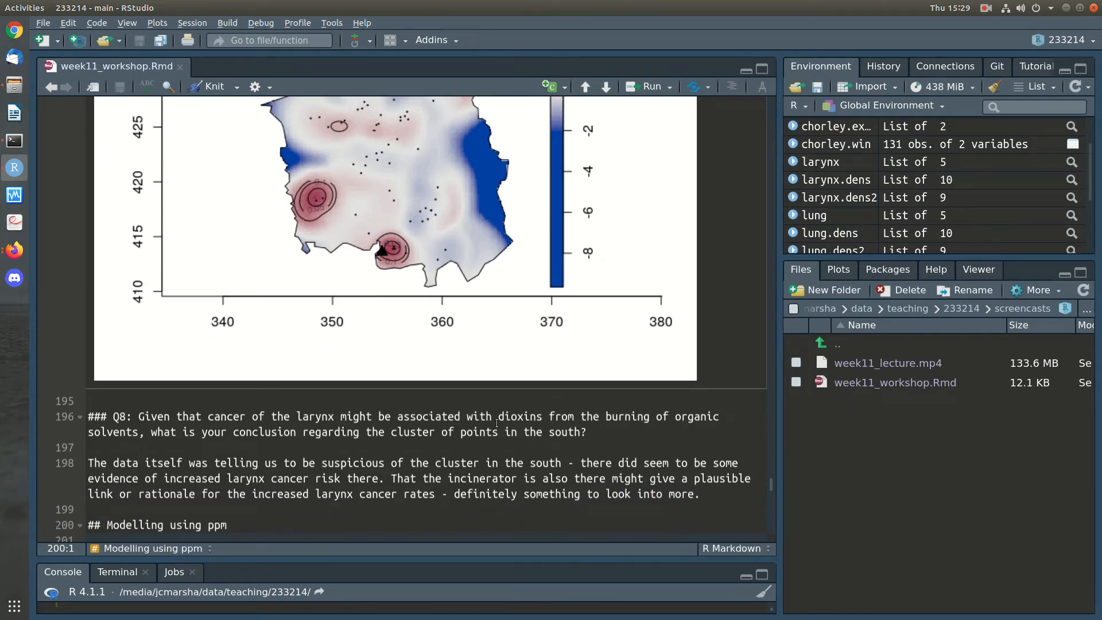
Run the line lung.im <- lung.dens2$z in the chunk under "Modelling using ppm"
scroll(489, 430, down, 3)
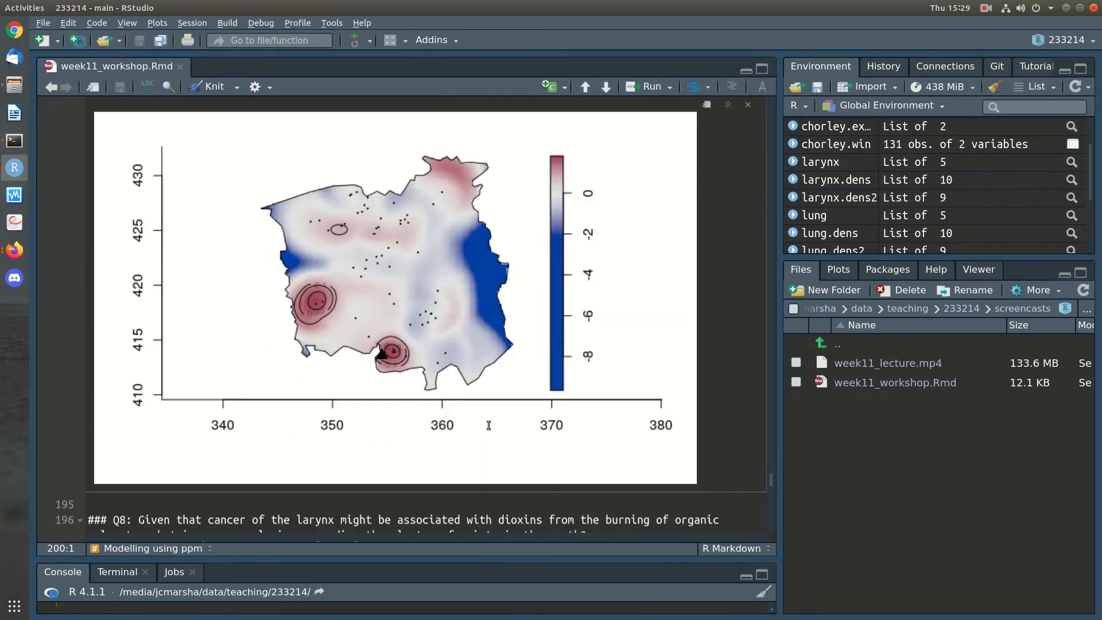
scroll(533, 350, up, 5)
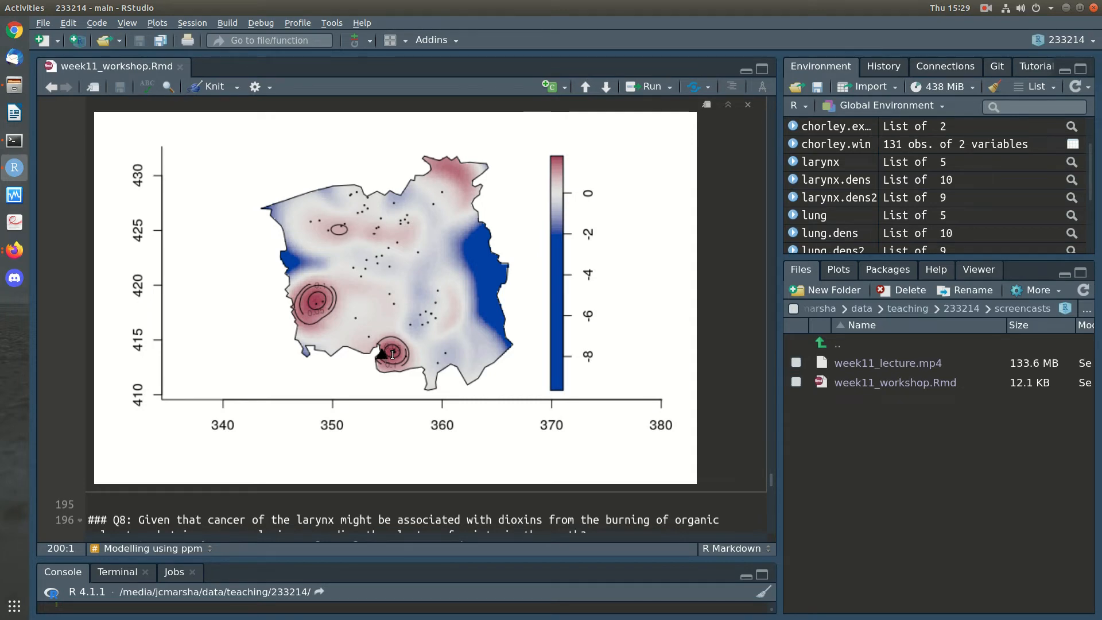
scroll(403, 393, down, 5)
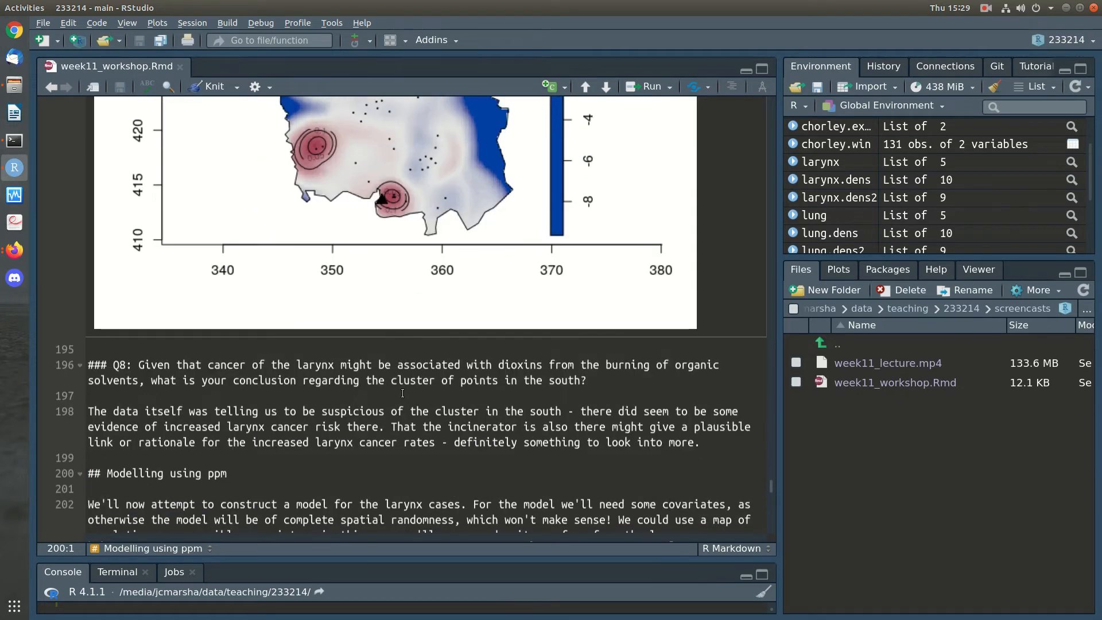
scroll(402, 393, down, 4)
scroll(735, 396, down, 5)
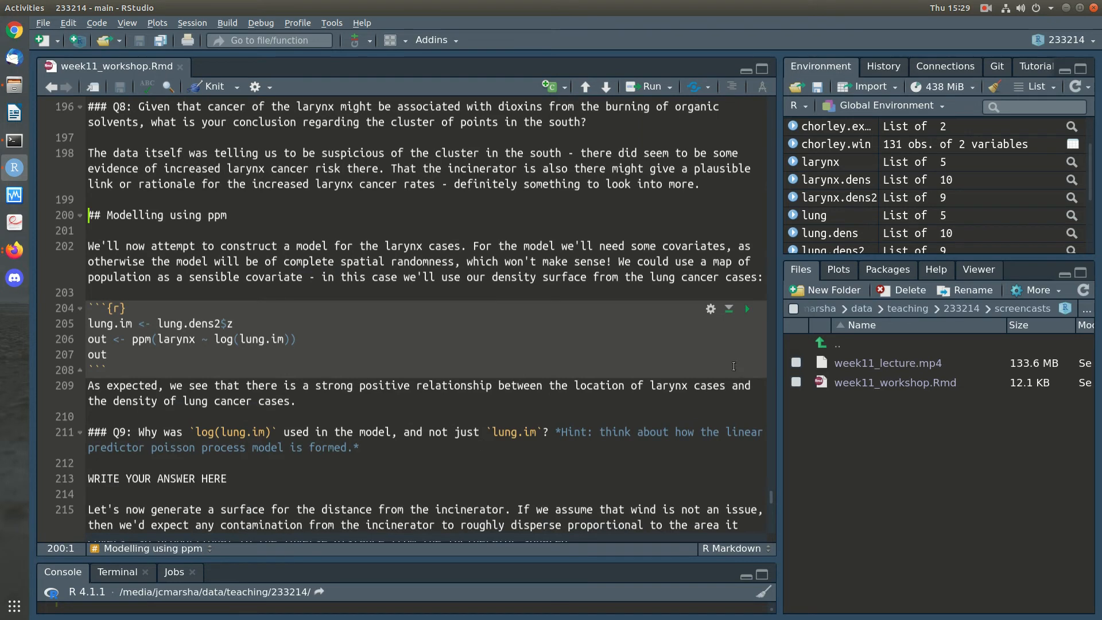
click(321, 328)
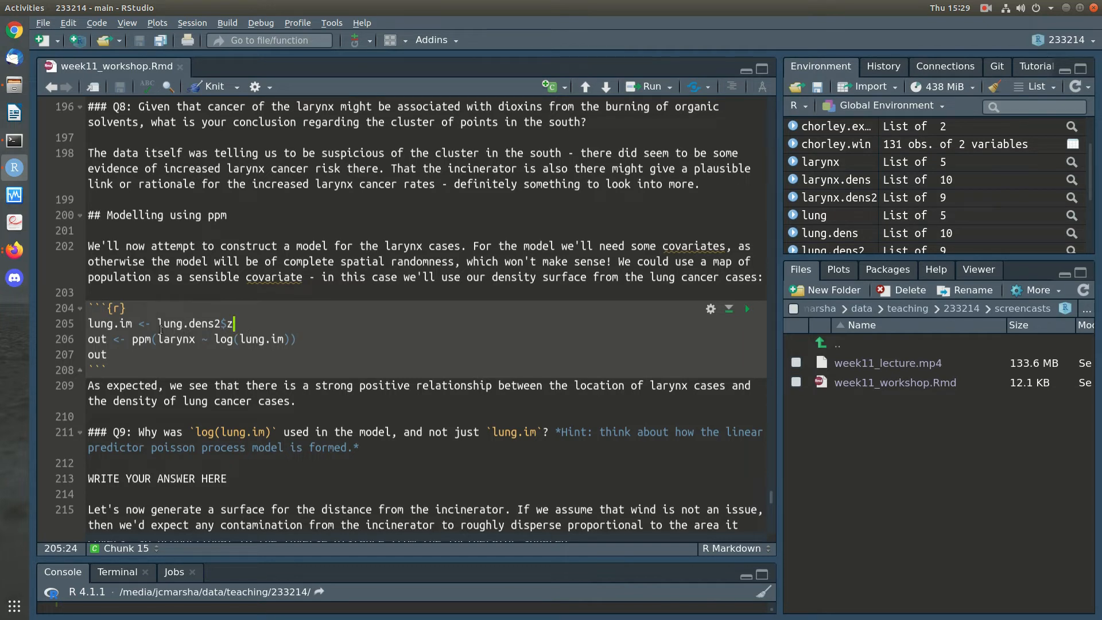
key(ctrl+Return)
Add the line plot(lung.im) below the lung.im assignment and run it to plot the lung density surface
key(Return)
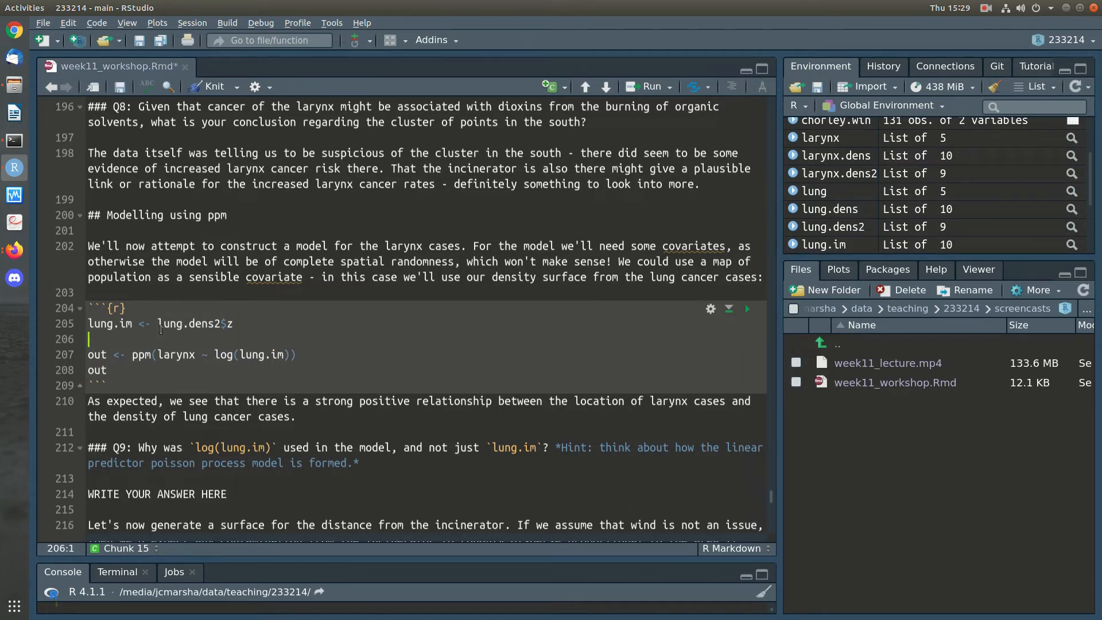
text(plot(lung)
text(.im)
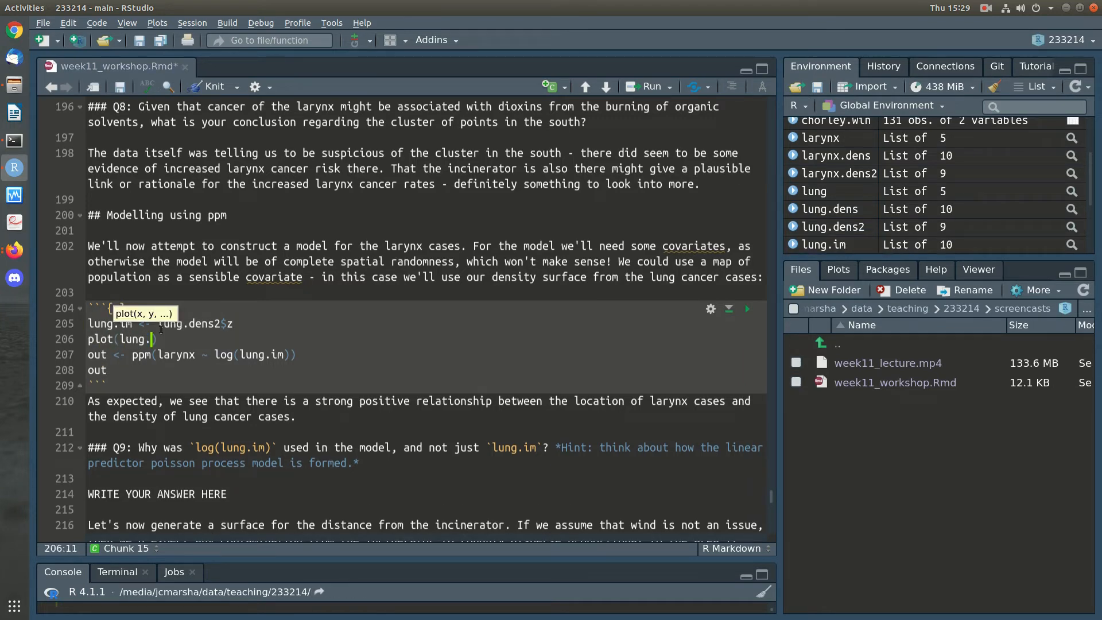
key(ctrl+Return)
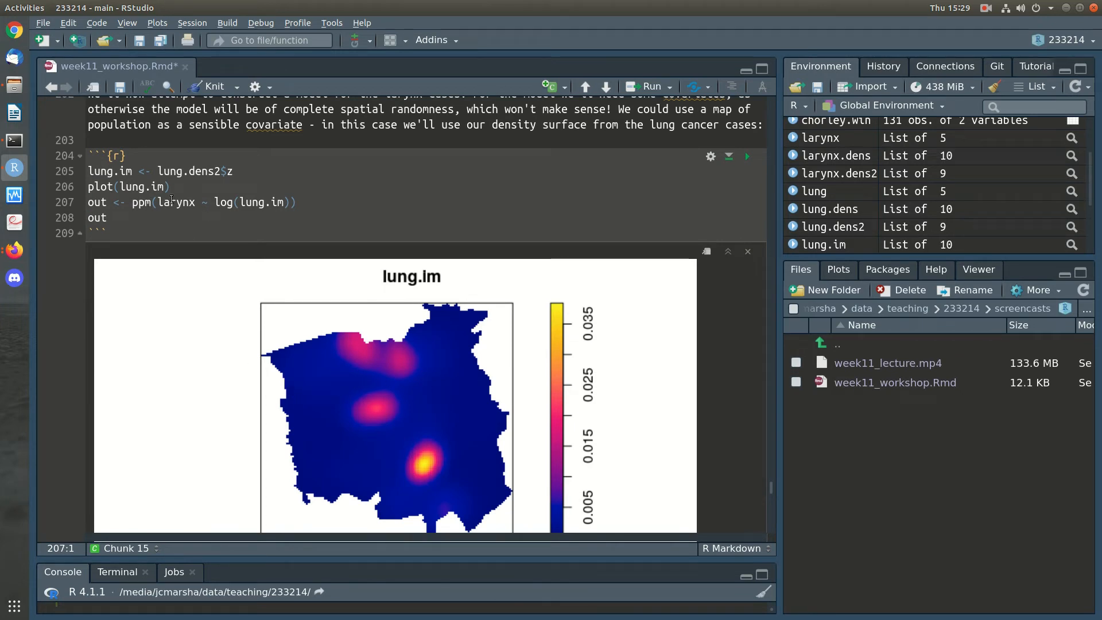
Remove the plot(lung.im) line and run the chunk to fit ppm(larynx ~ log(lung.im)), checking the log(lung.im) coefficient and its significance
drag(196, 202, 159, 205)
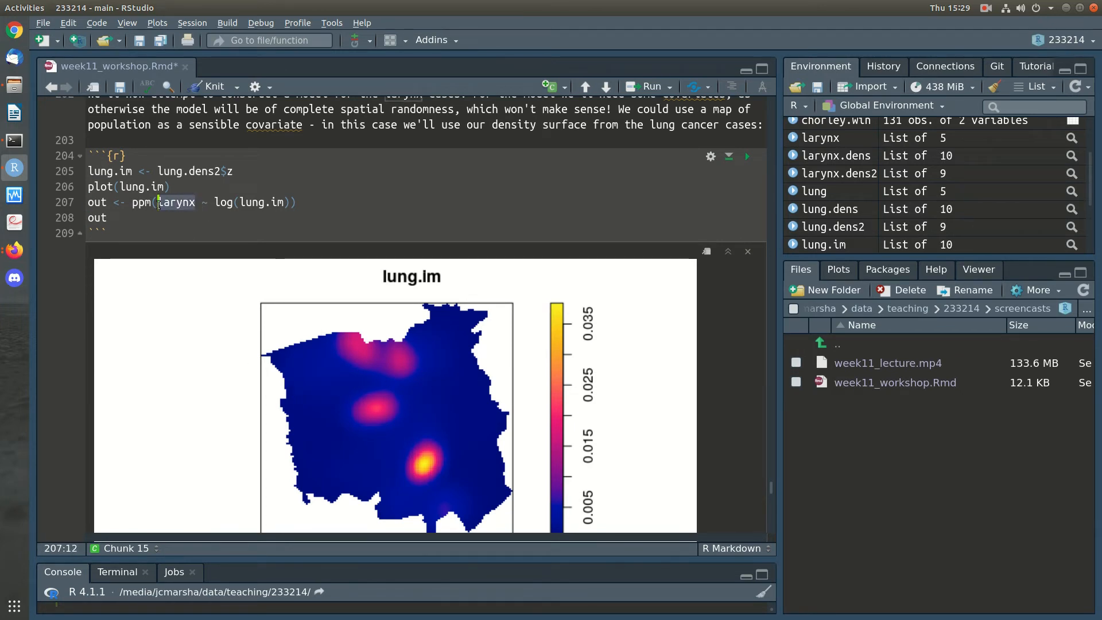
click(316, 204)
scroll(316, 204, down, 2)
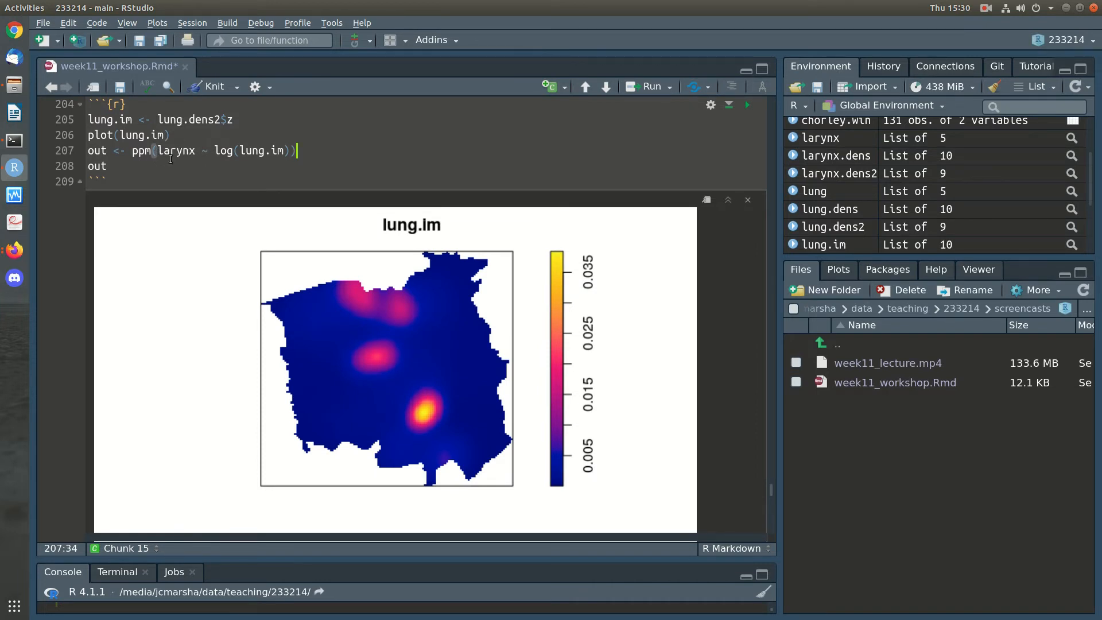
click(228, 144)
key(Up)
key(Home)
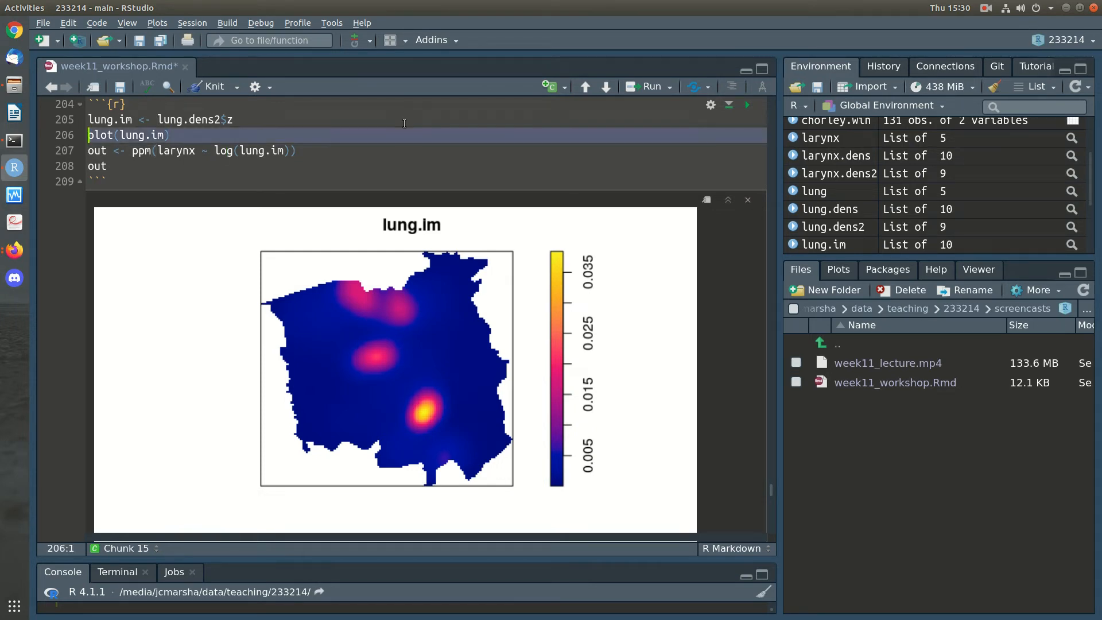
key(ctrl+d)
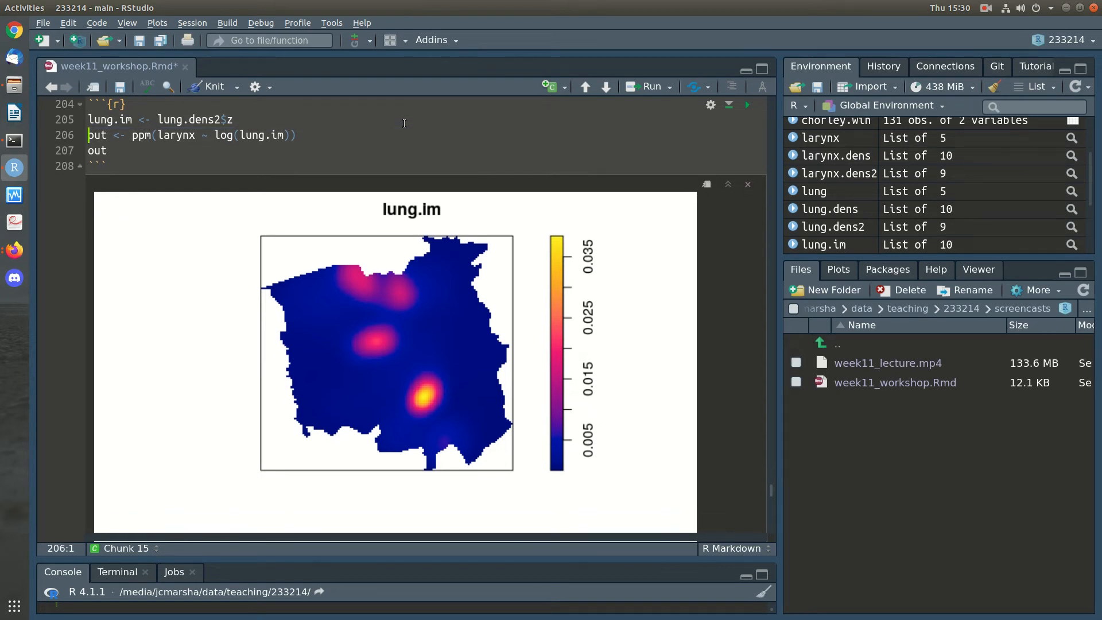
click(748, 105)
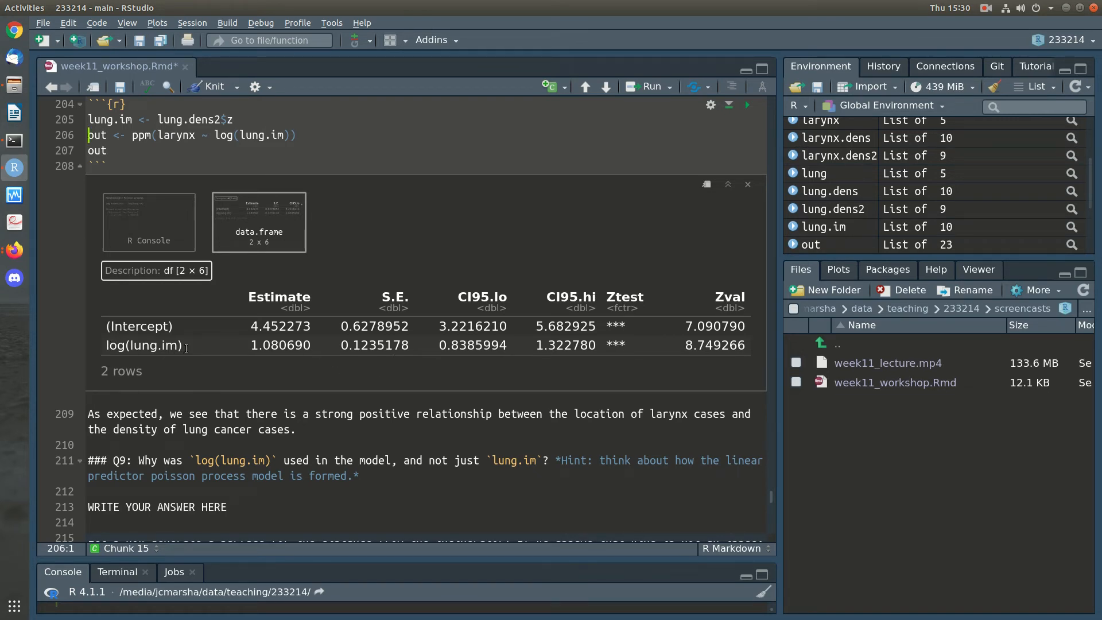
drag(130, 345, 188, 345)
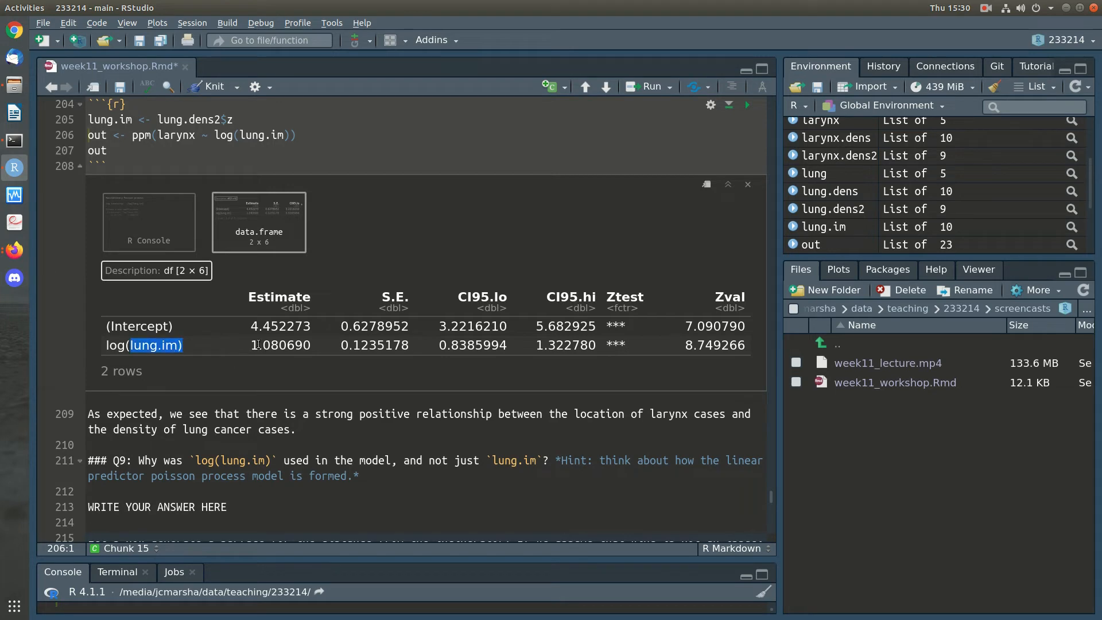
drag(634, 349, 606, 346)
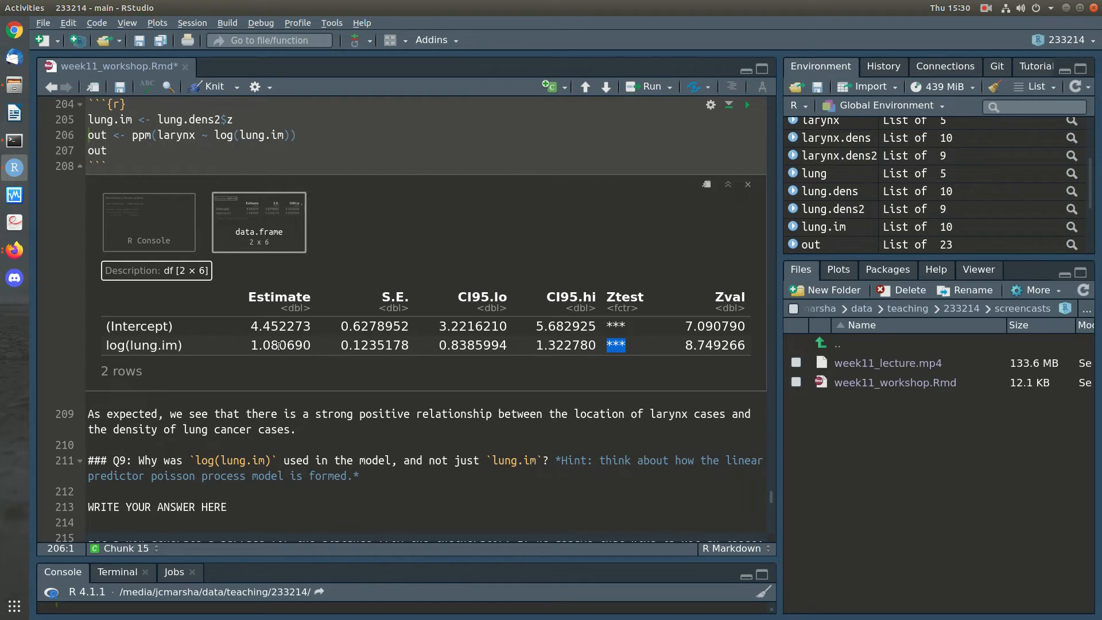
click(331, 428)
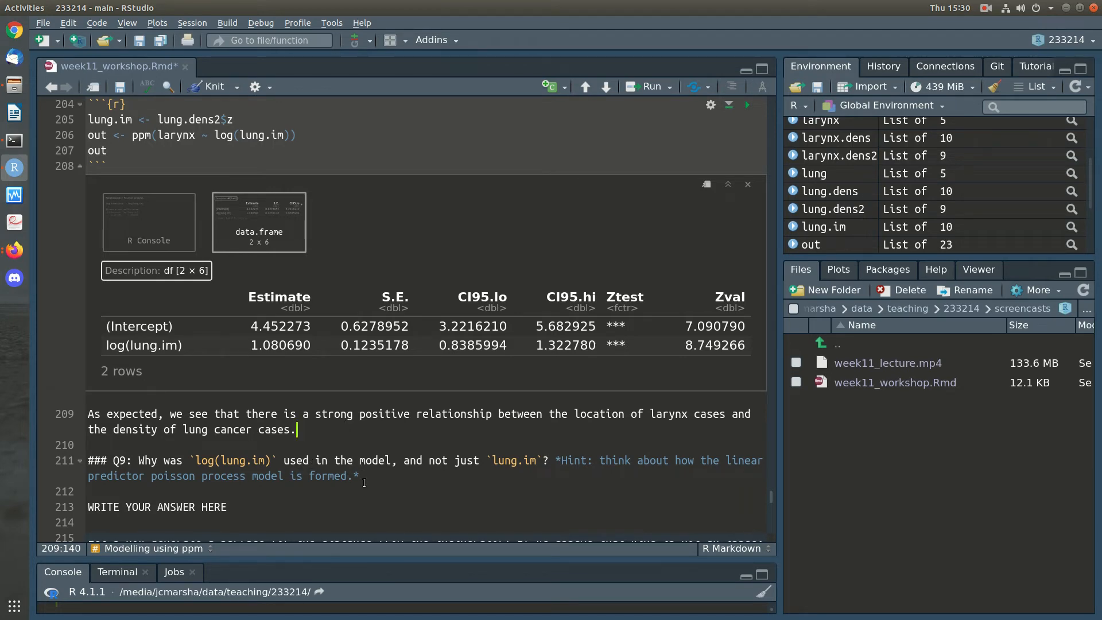
Replace the Q9 placeholder with "The reason is that the ppm model linear predictor is for log(lambda), i.e. the log intensity."
scroll(368, 488, down, 1)
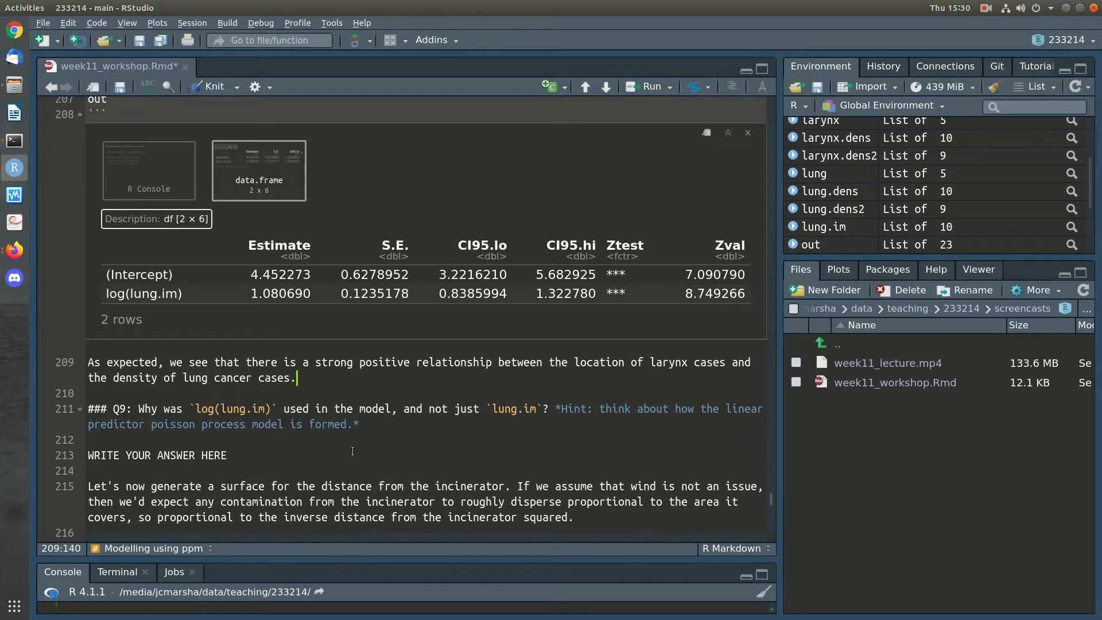
drag(253, 454, 43, 453)
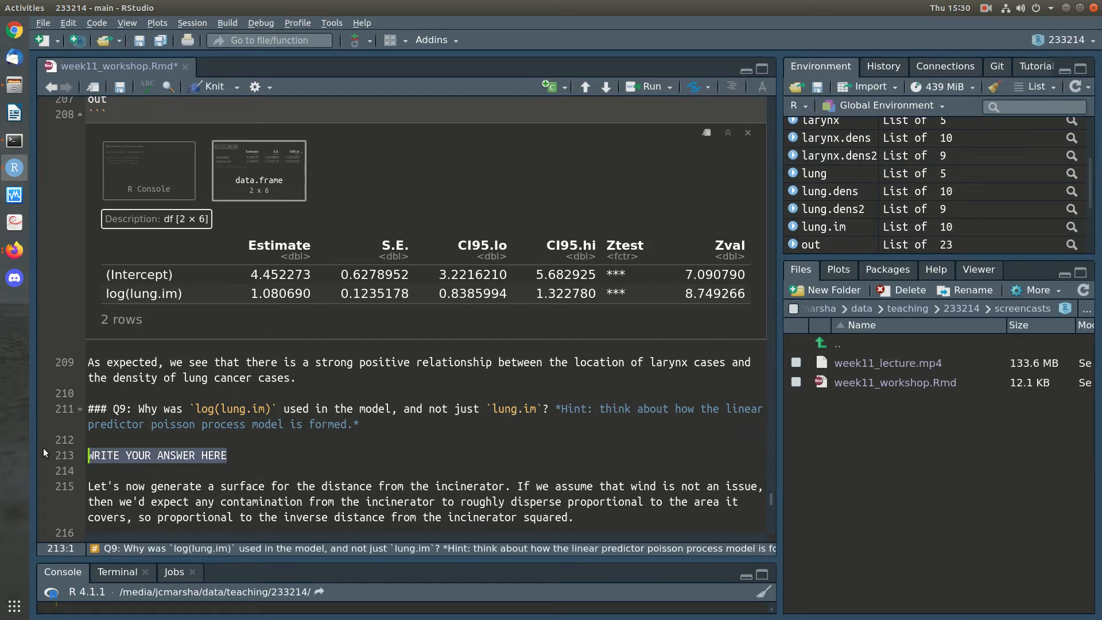
text(The reaso)
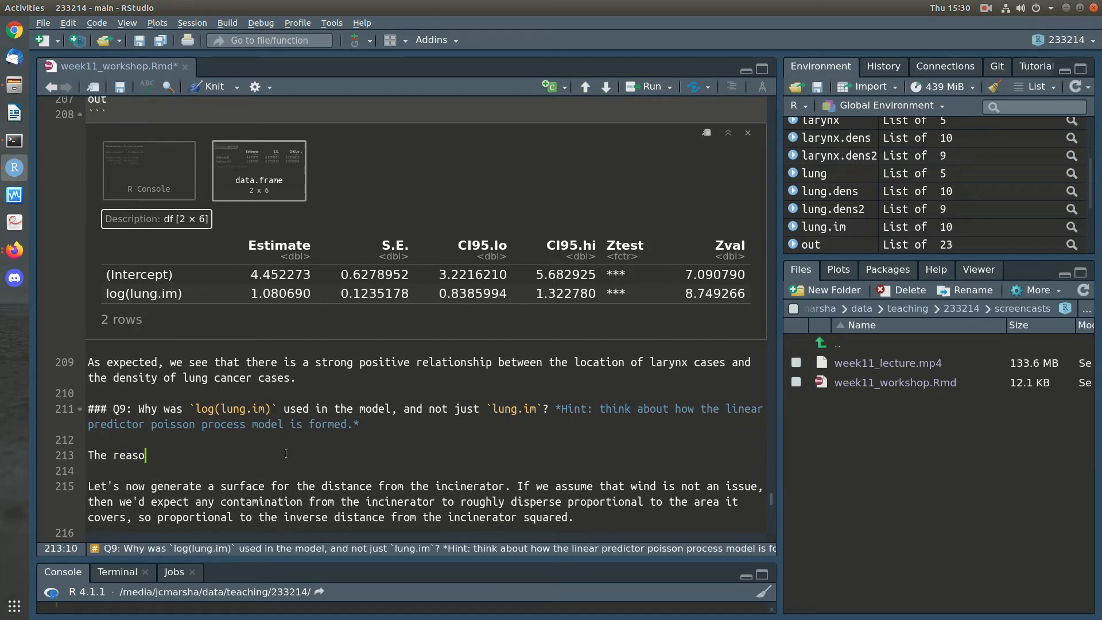
text(n is that the ppm model )
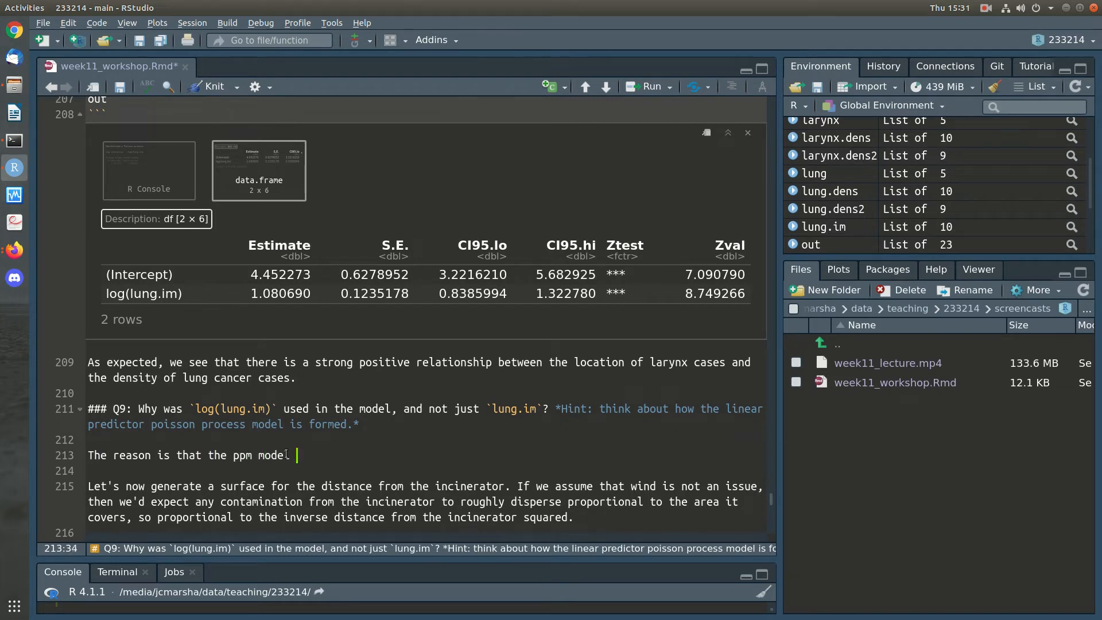
text(linear predictor is for log)
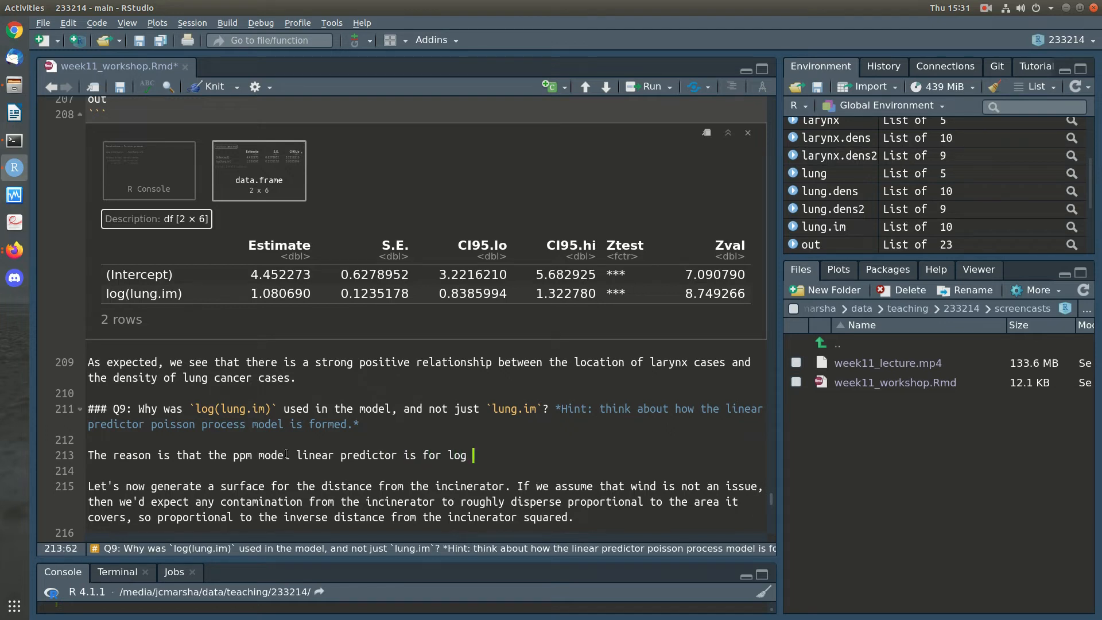
text((lambda) , i.e. the log intensity.)
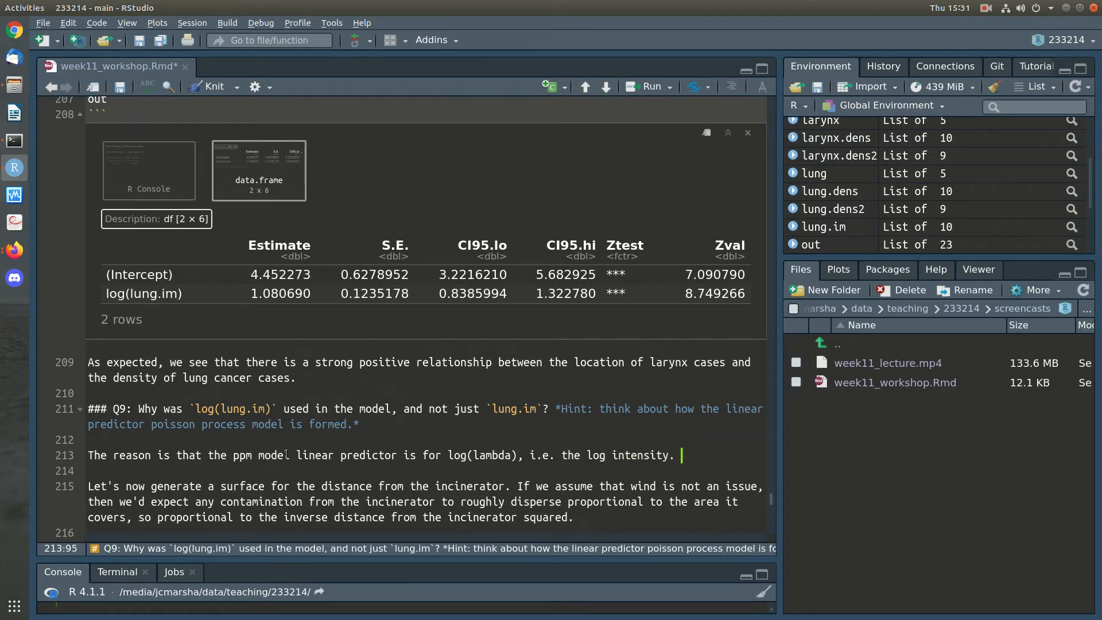
Extend the Q9 answer with "So we want our density (or intensity) surface for lung cancer to also be on the log scale." and save the file
text( So we want our )
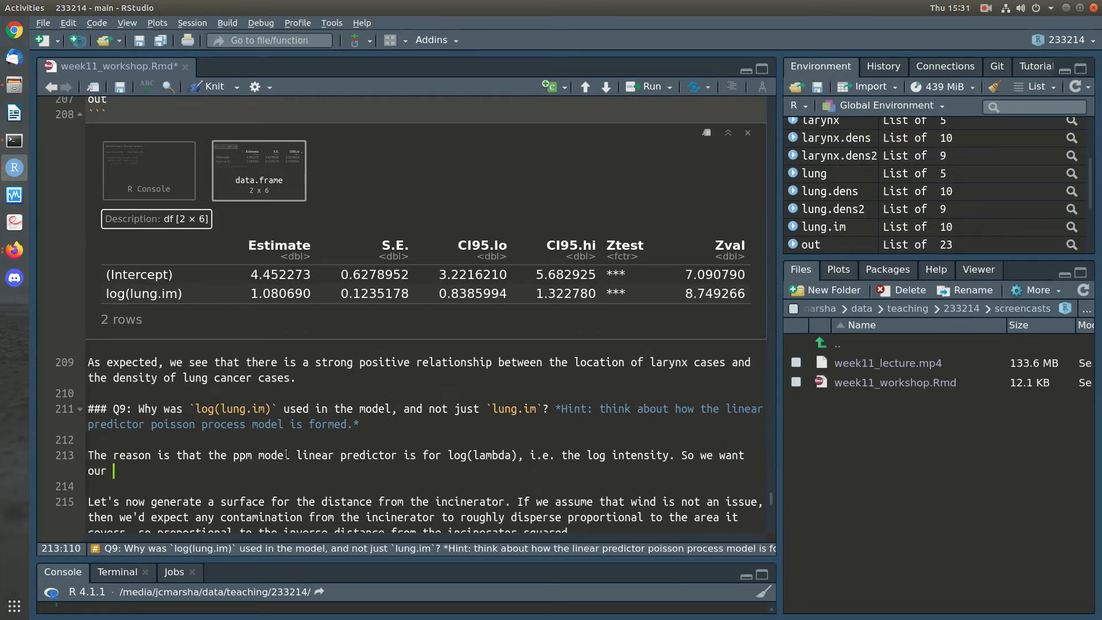
text(density (or intensity) s)
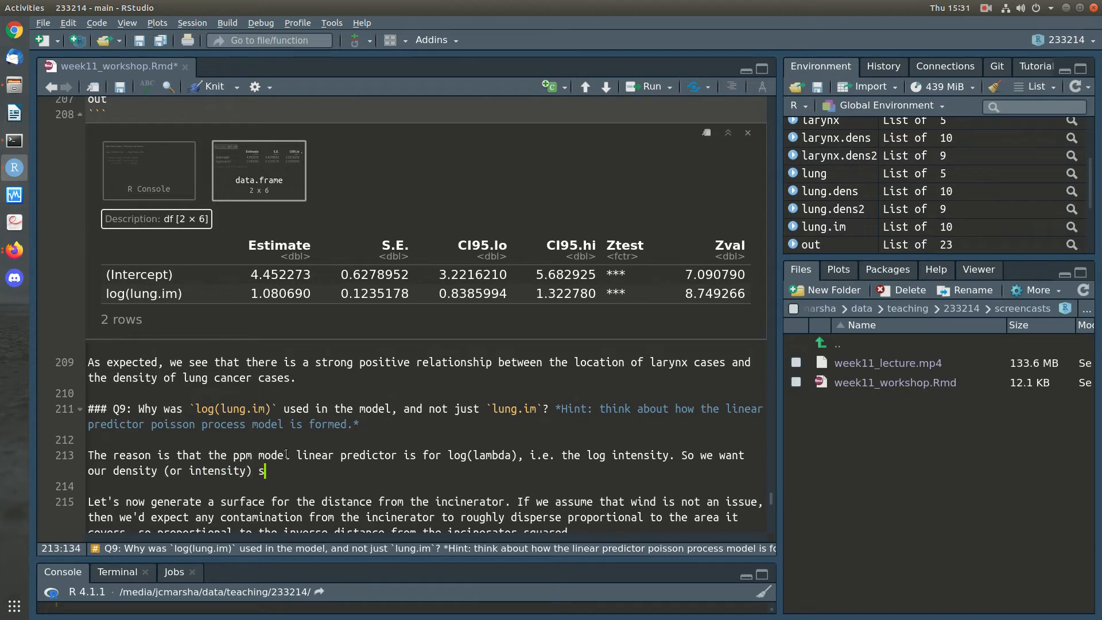
text(urface for lung canc)
text(n)
text(o als)
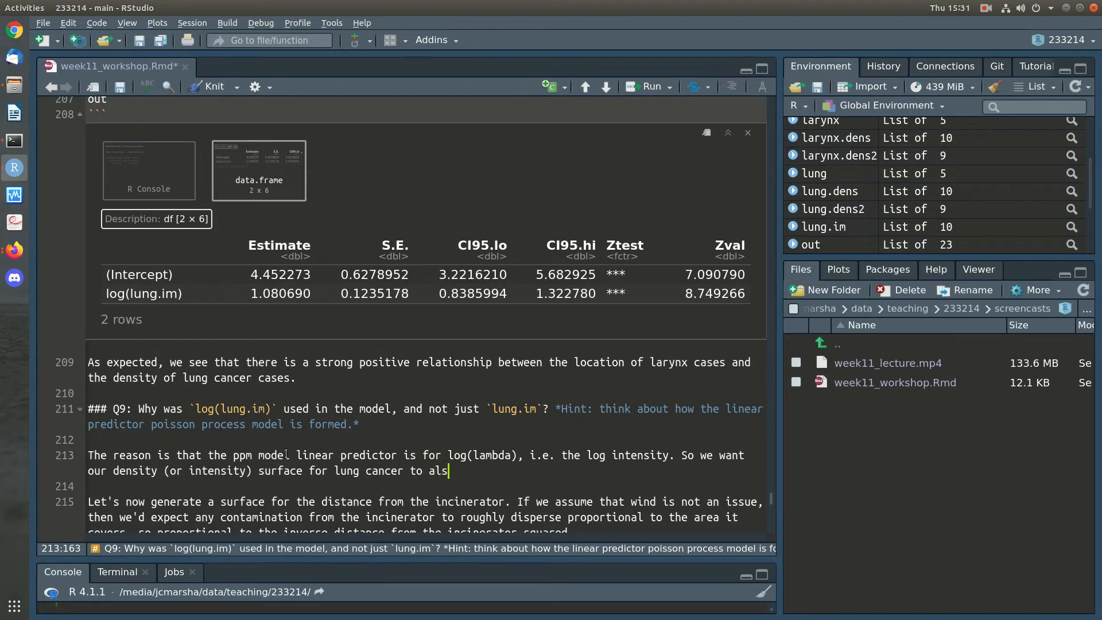
text(o be on the log scale.)
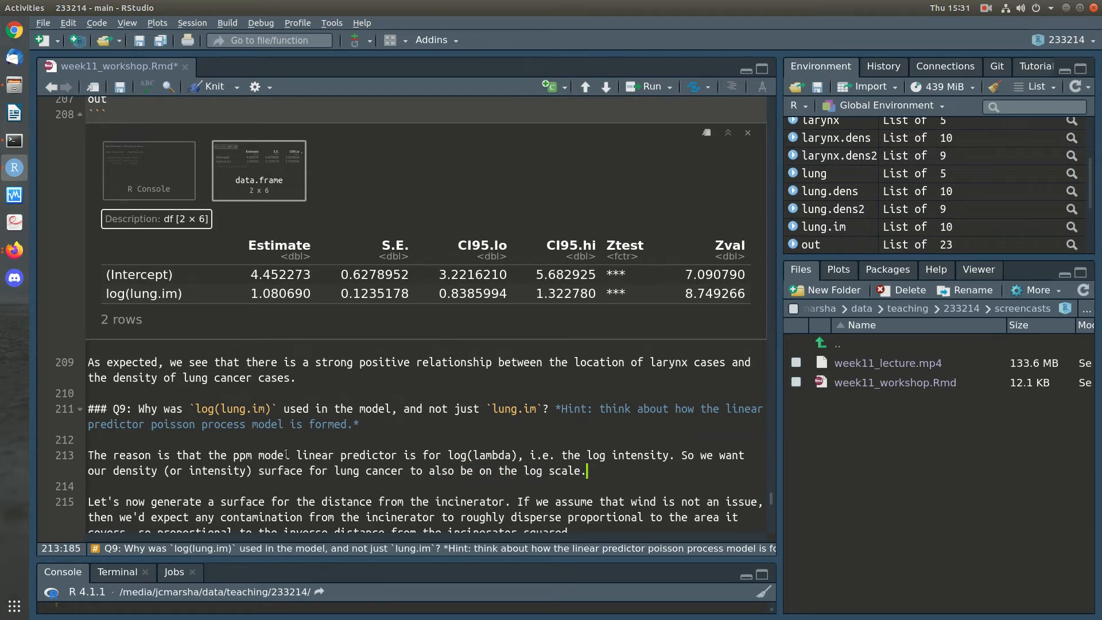
key(ctrl+s)
key(Down)
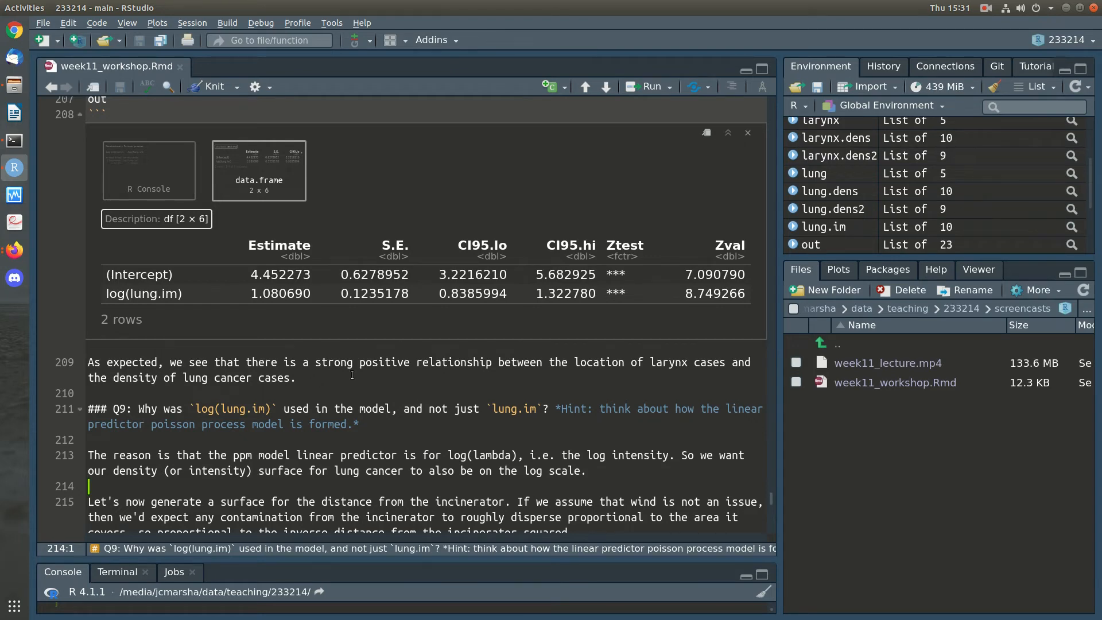
Run the chunk that adds inverse squared distances from the incinerator to pts as z, and view the pts data frame
scroll(454, 429, down, 5)
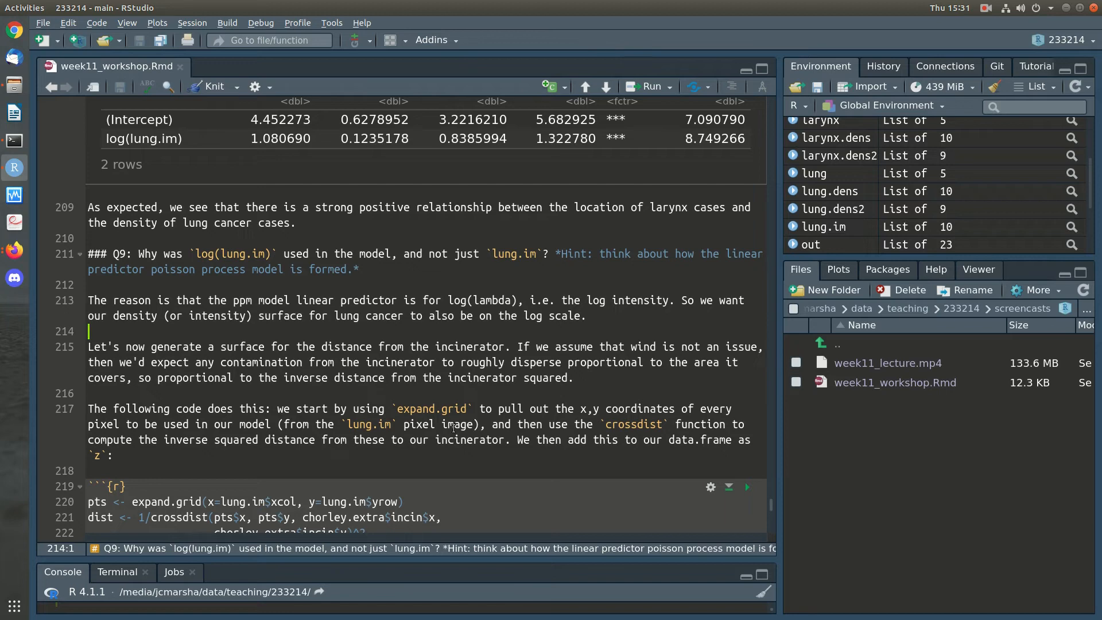
scroll(453, 428, down, 5)
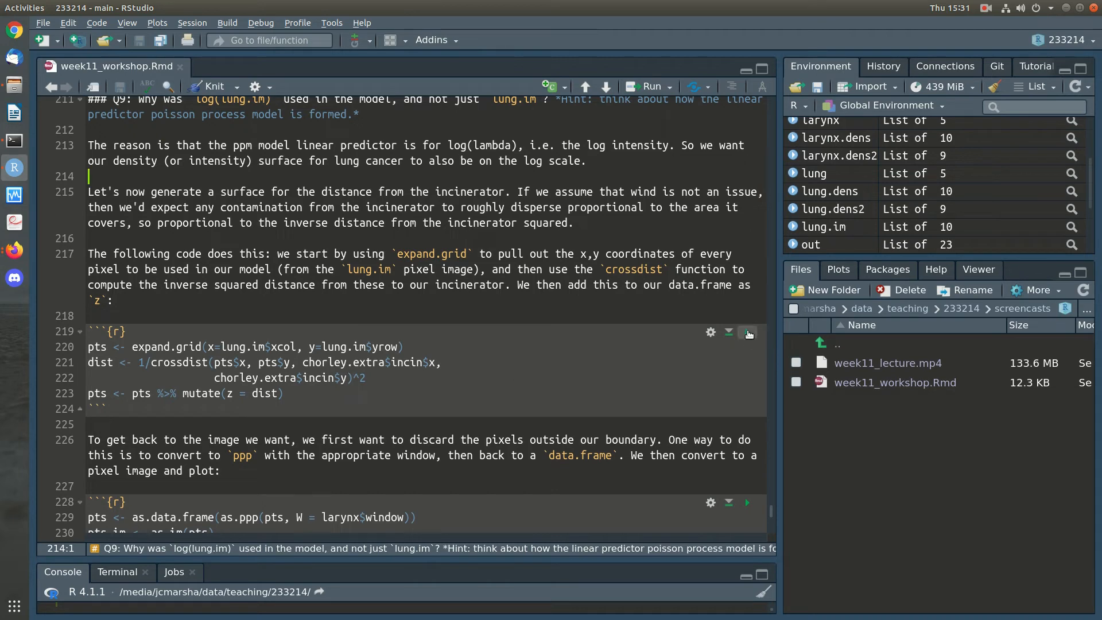
click(749, 333)
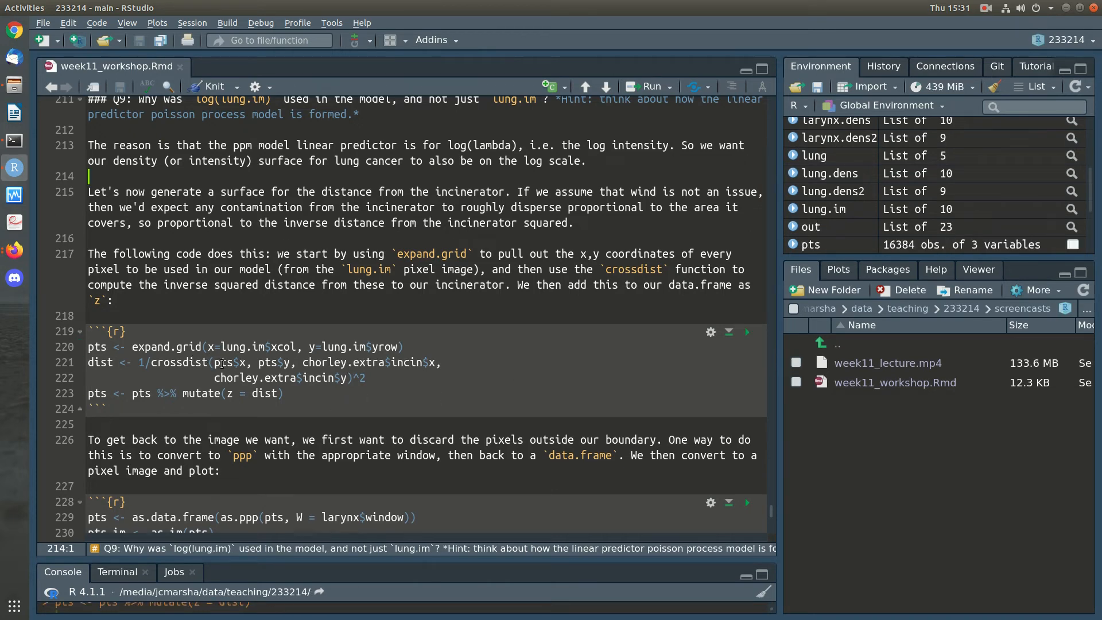
scroll(222, 363, down, 2)
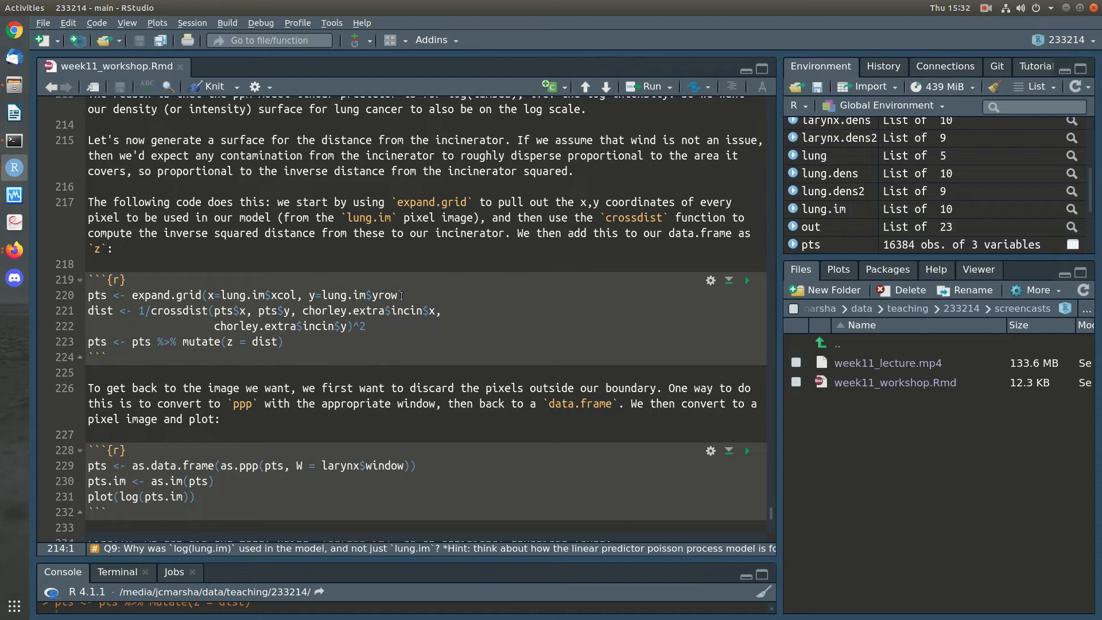
click(430, 295)
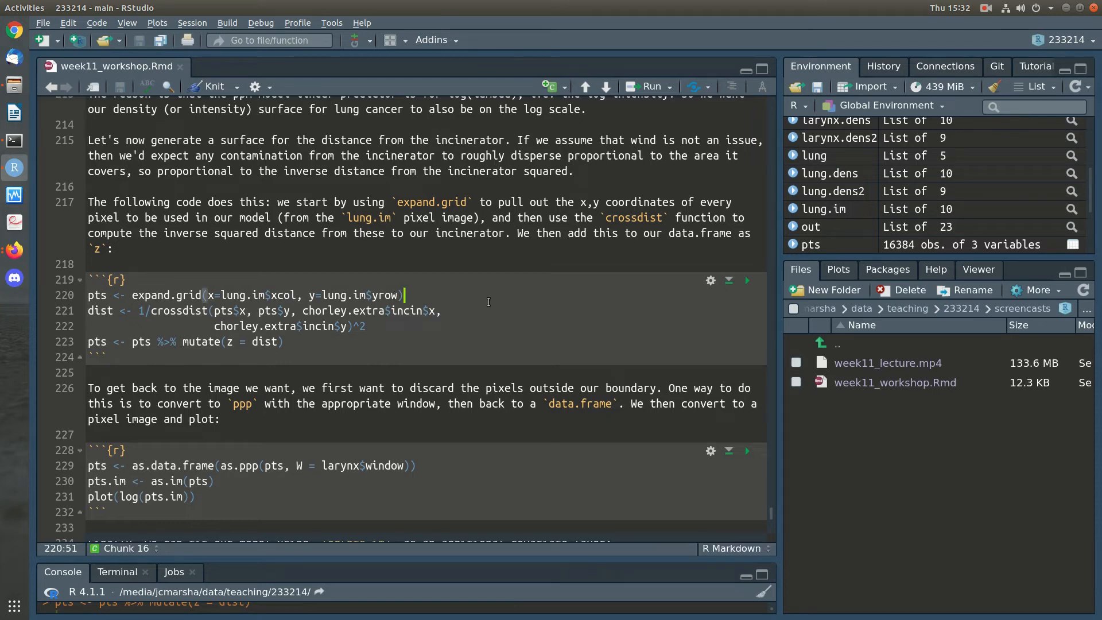
click(815, 247)
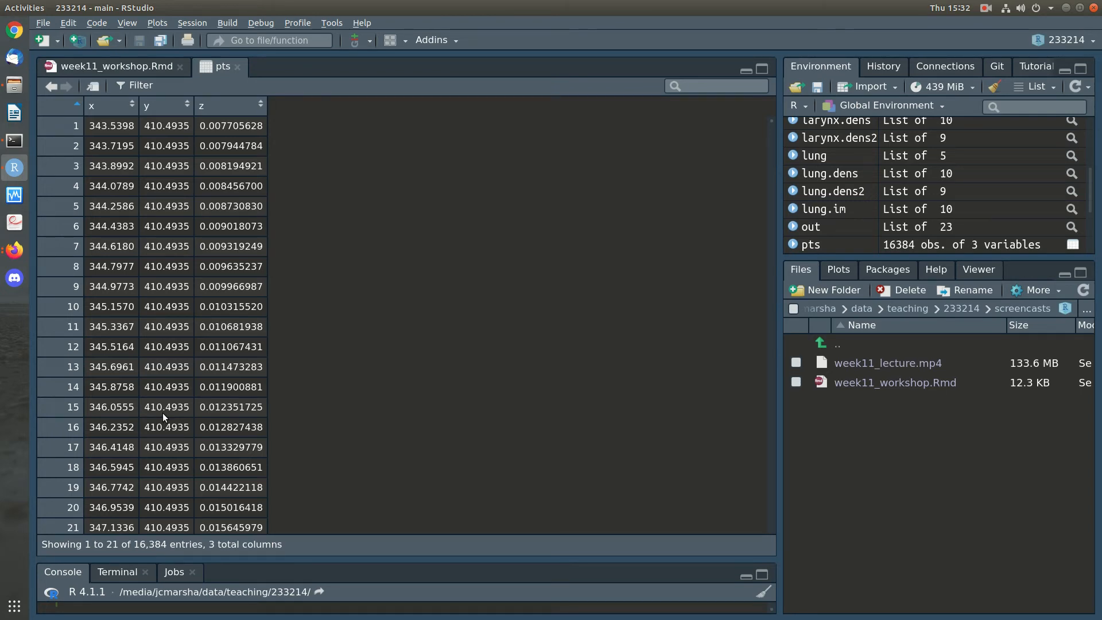
click(147, 70)
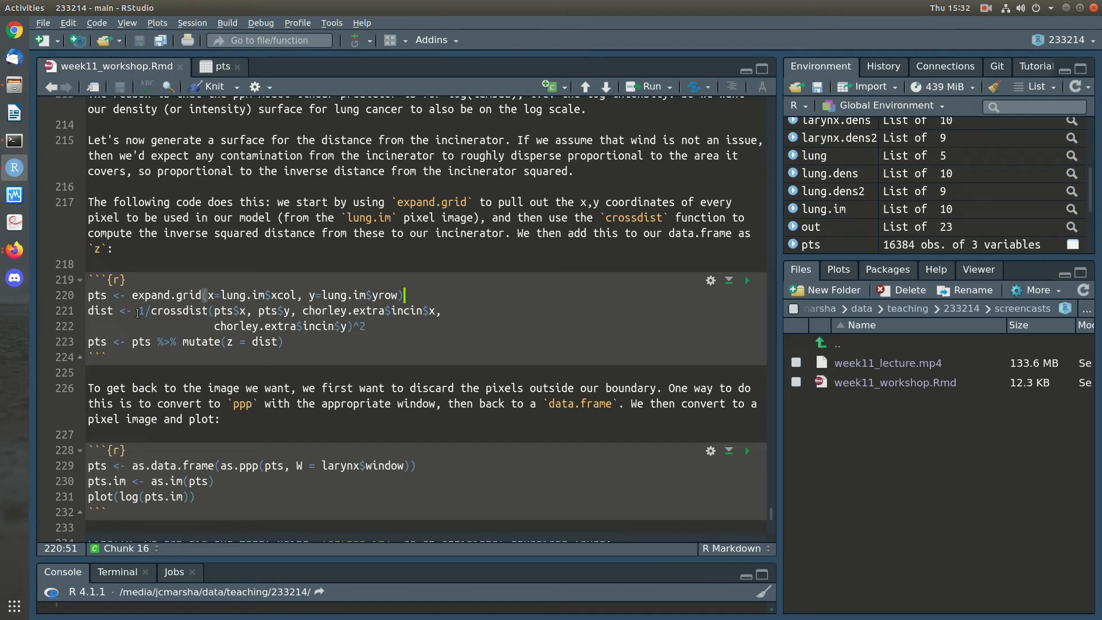
Examine how the 1/crossdist expression uses the pts and chorley.extra$incin coordinates, and compare it with the z column of pts
drag(140, 311, 476, 324)
click(386, 331)
drag(214, 311, 282, 316)
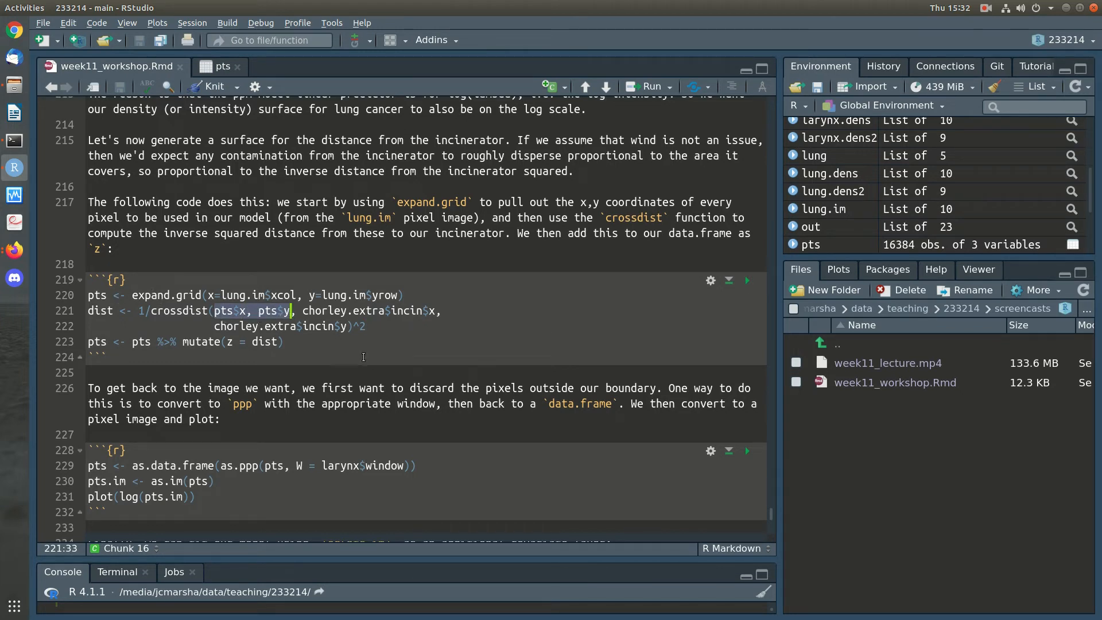
drag(303, 311, 438, 316)
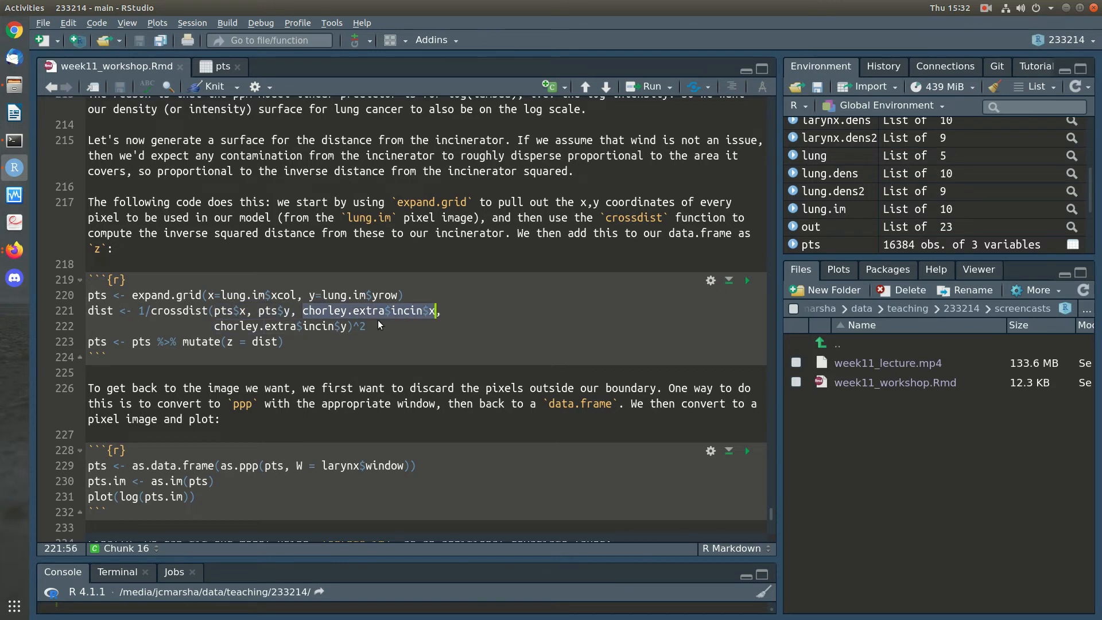
click(333, 327)
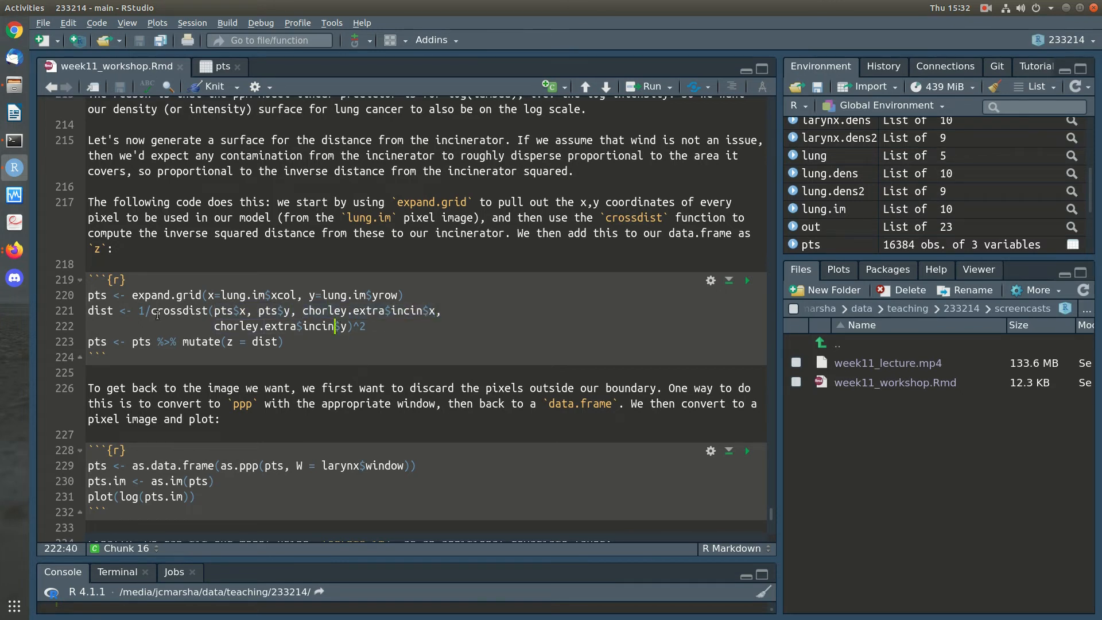
click(151, 310)
shift+click(352, 326)
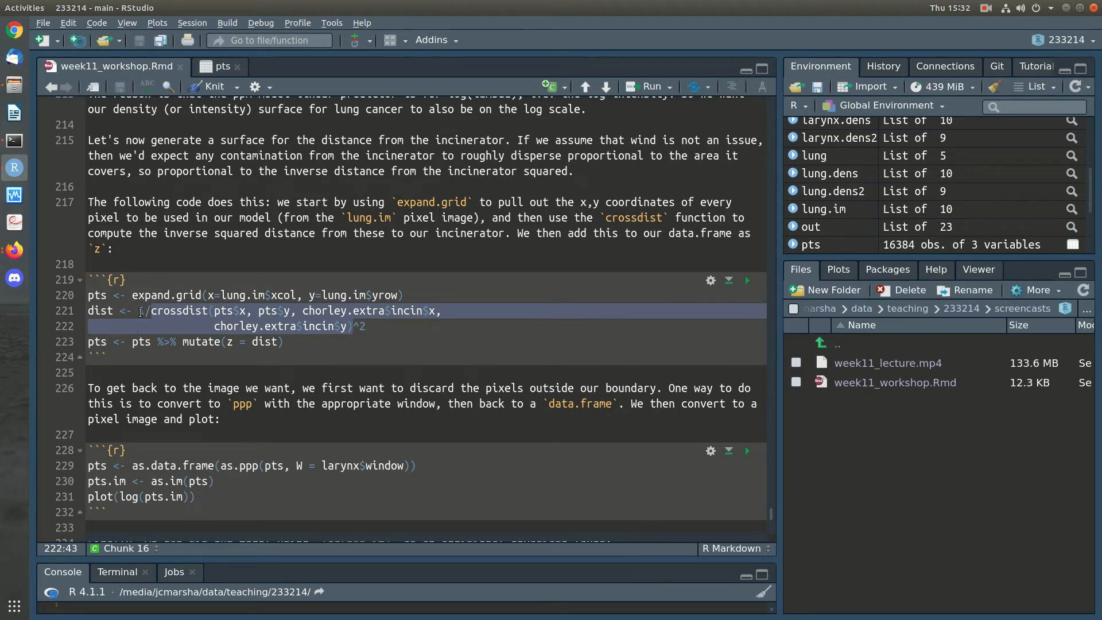
drag(139, 311, 343, 325)
click(377, 329)
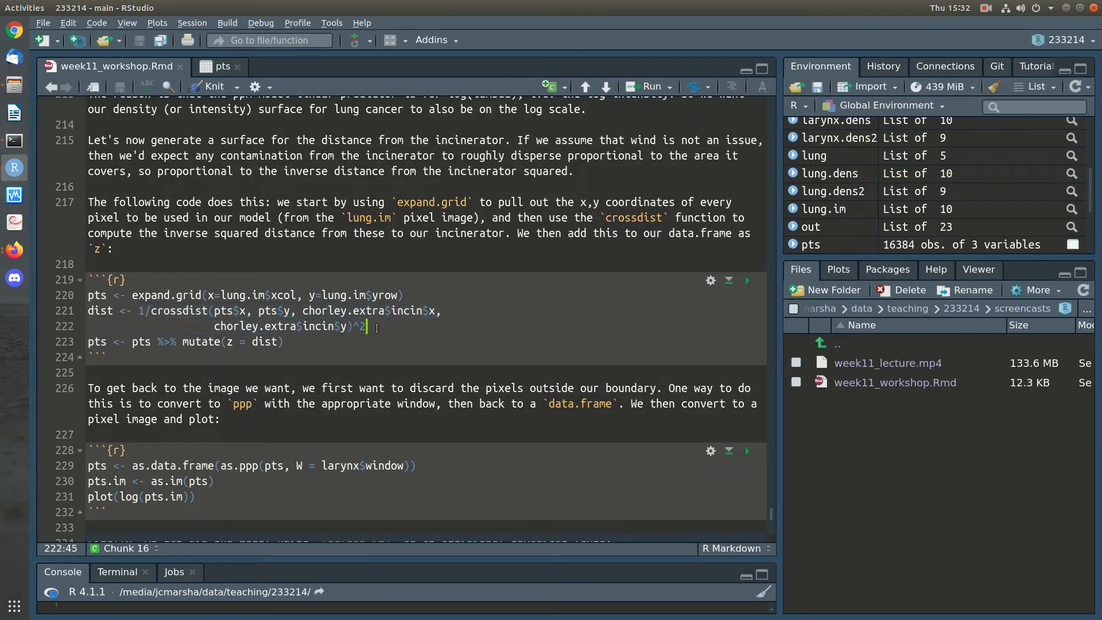
click(223, 67)
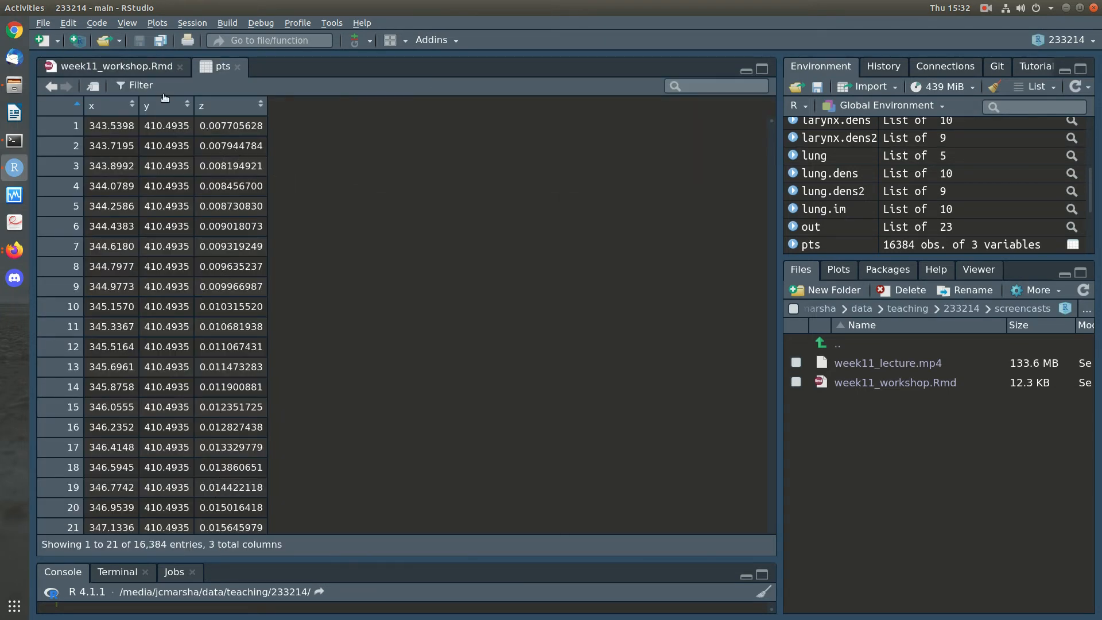
click(134, 65)
Run the chunk that restricts pts to larynx$window, converts it to the pixel image pts.im and plots log(pts.im)
scroll(347, 364, down, 3)
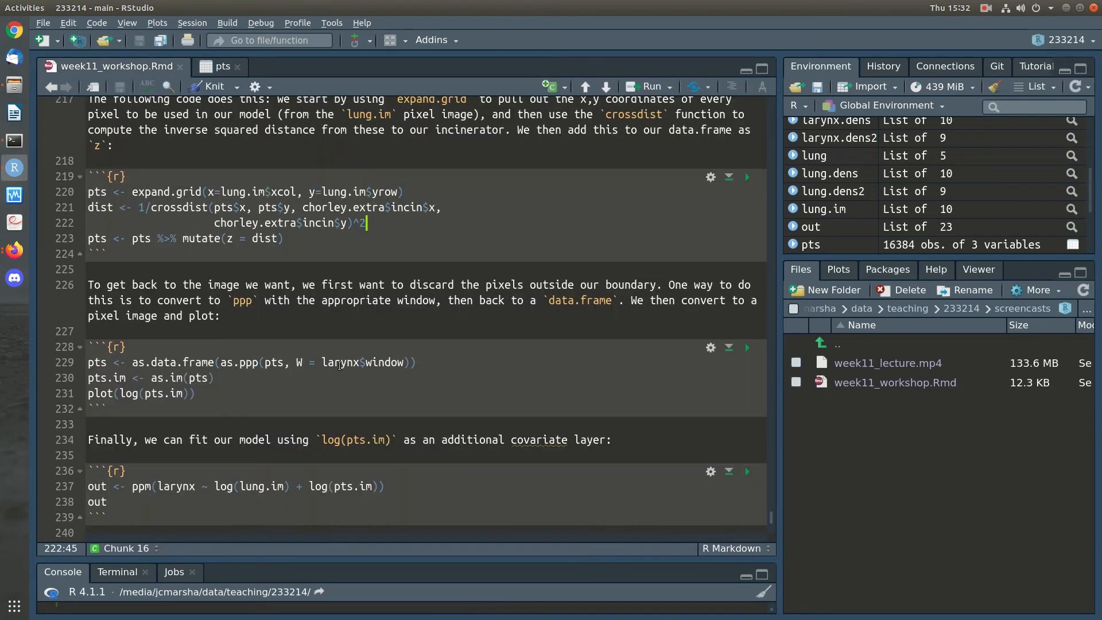
click(385, 363)
scroll(547, 411, down, 2)
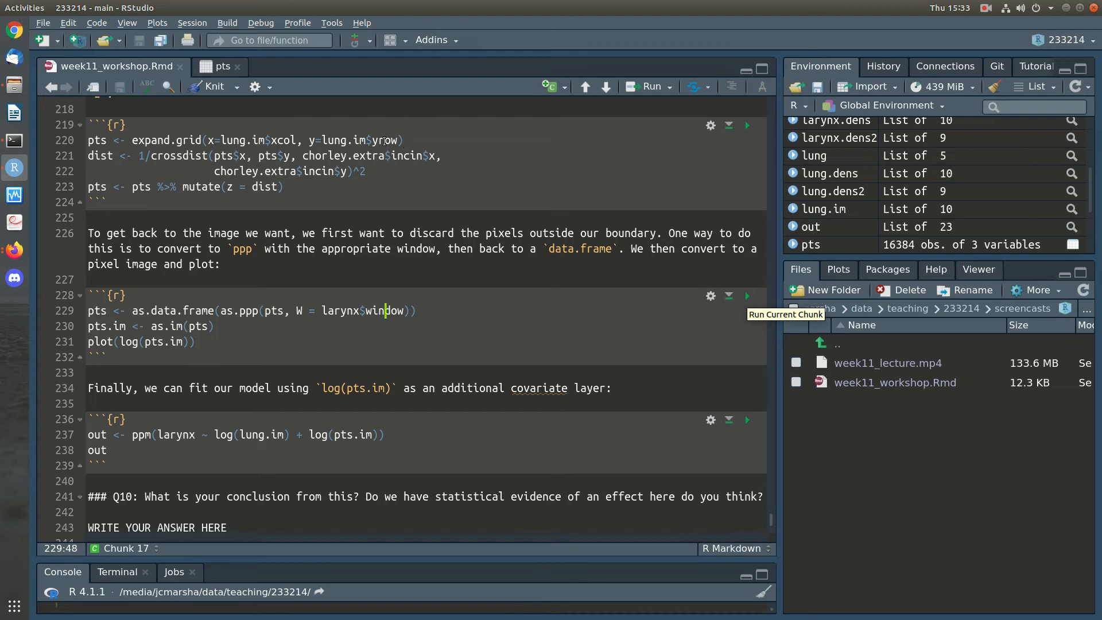
click(747, 296)
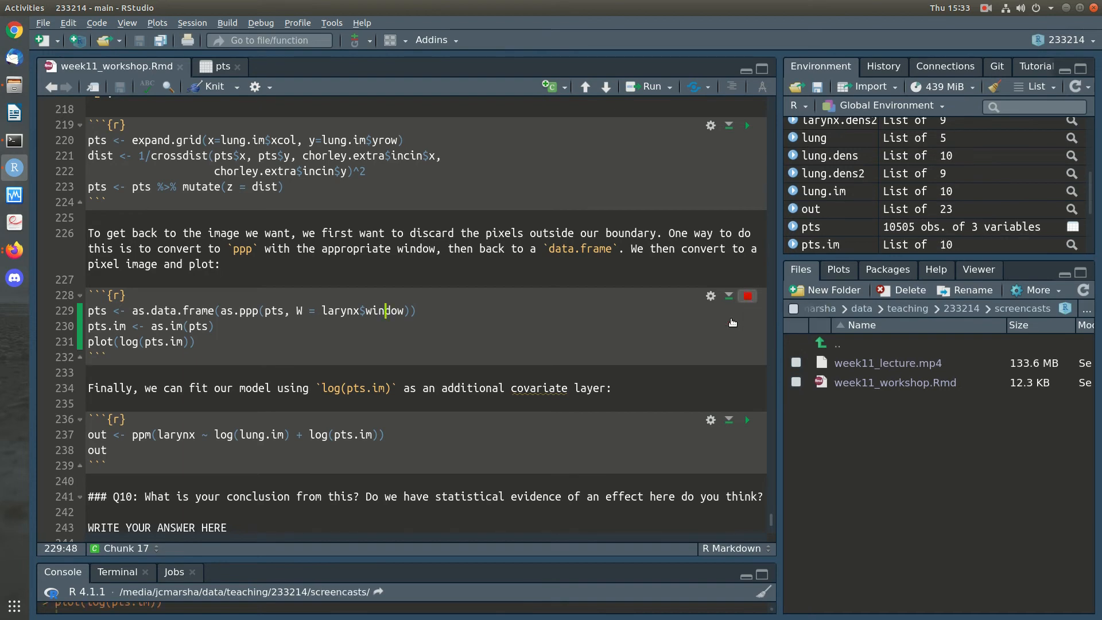
Examine the log(pts.im) plot around the incinerator together with the chunk code and explanation that produced it
scroll(672, 389, down, 3)
scroll(672, 390, up, 1)
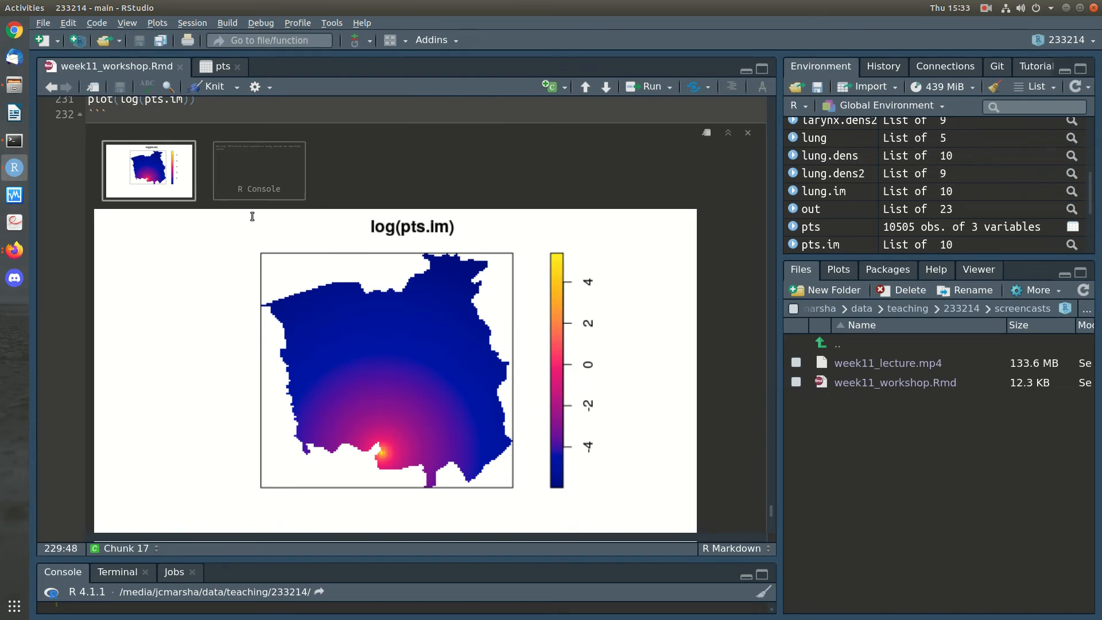
scroll(250, 218, up, 2)
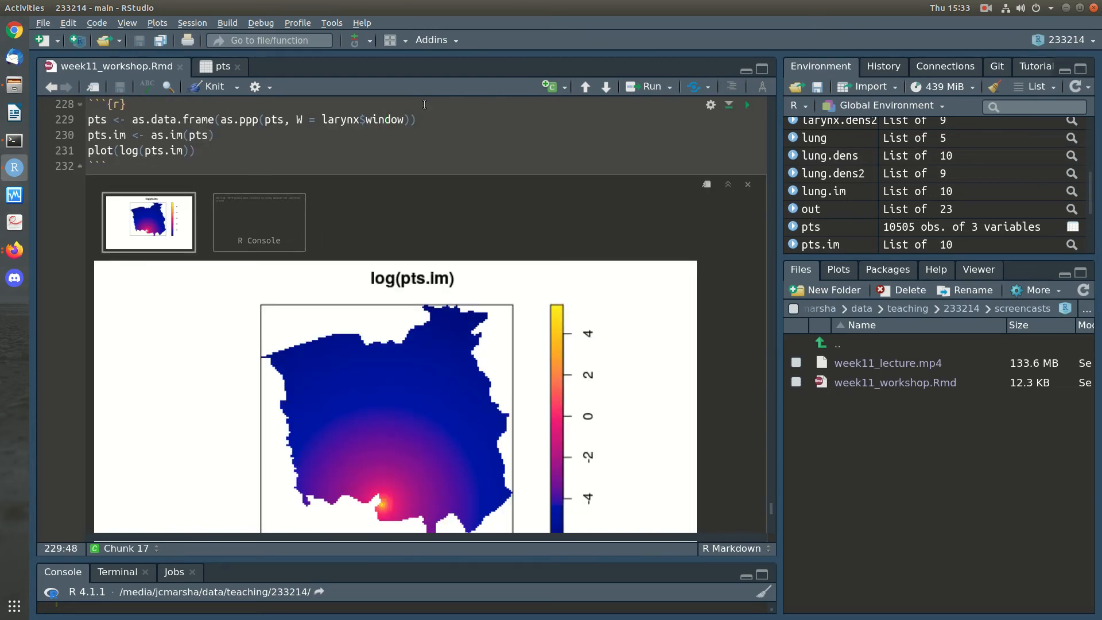
scroll(376, 138, up, 7)
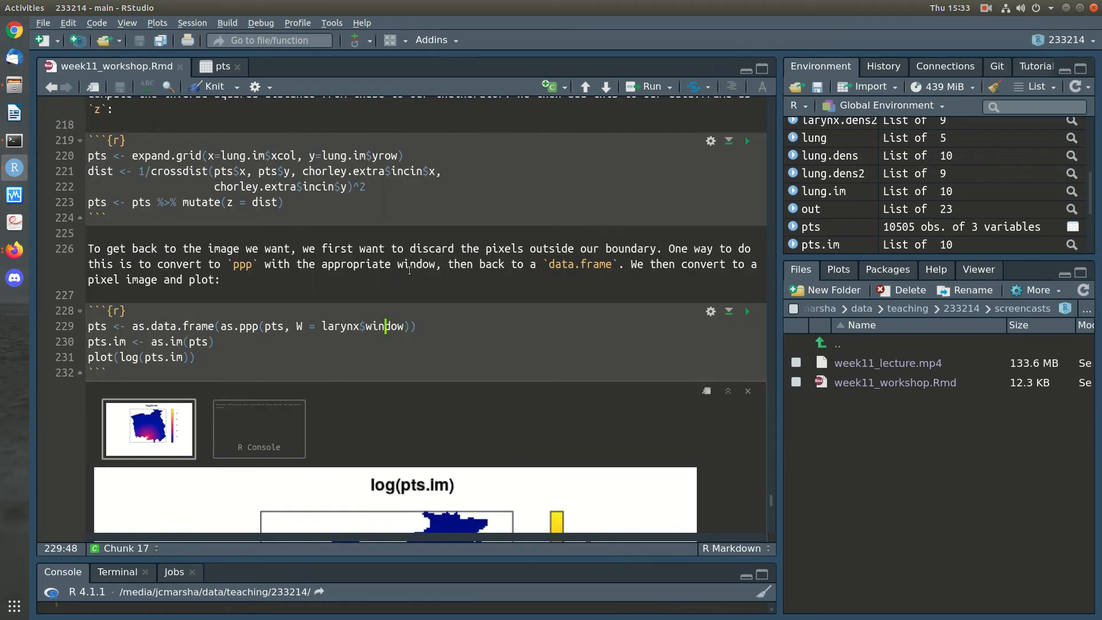
scroll(384, 444, down, 9)
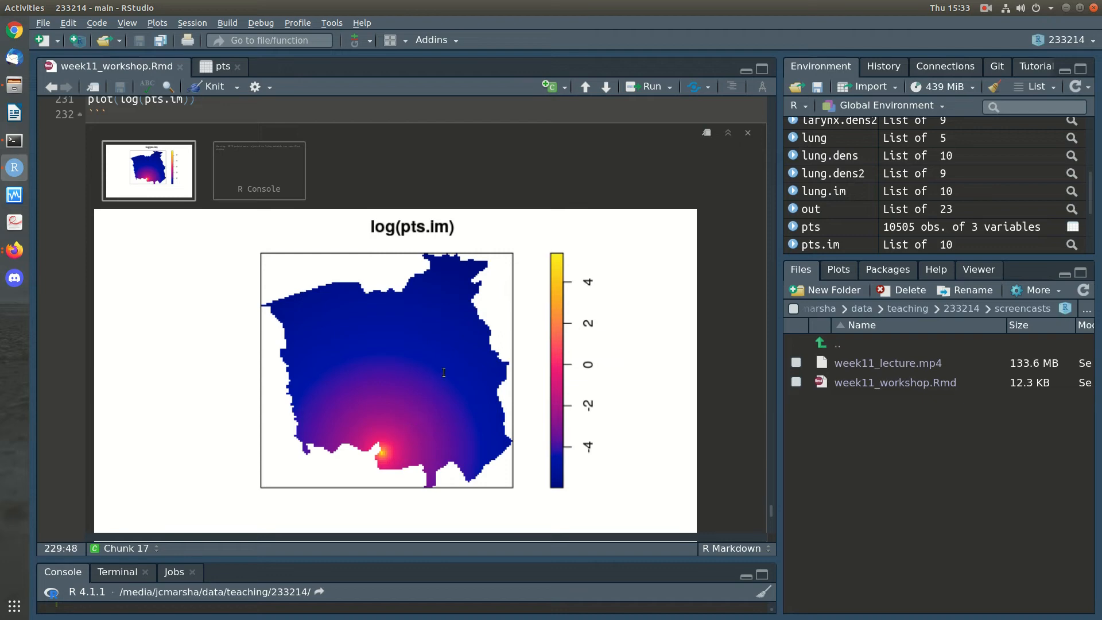
scroll(595, 491, down, 5)
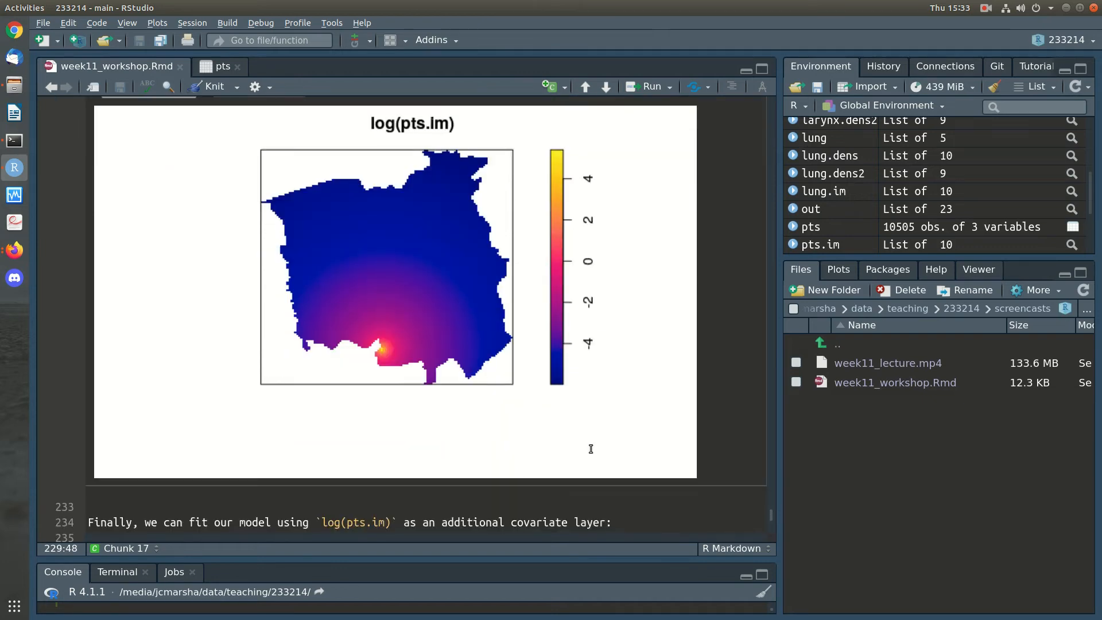
scroll(590, 448, down, 2)
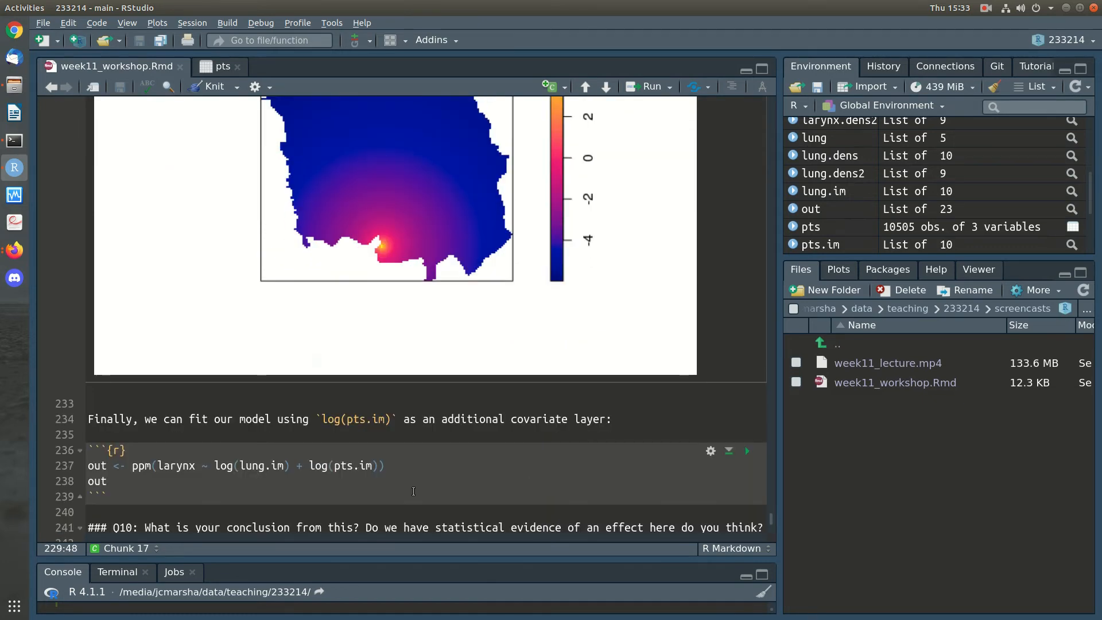
Run the chunk that fits ppm(larynx ~ log(lung.im) + log(pts.im)) and prints the model out
click(626, 467)
scroll(628, 470, down, 3)
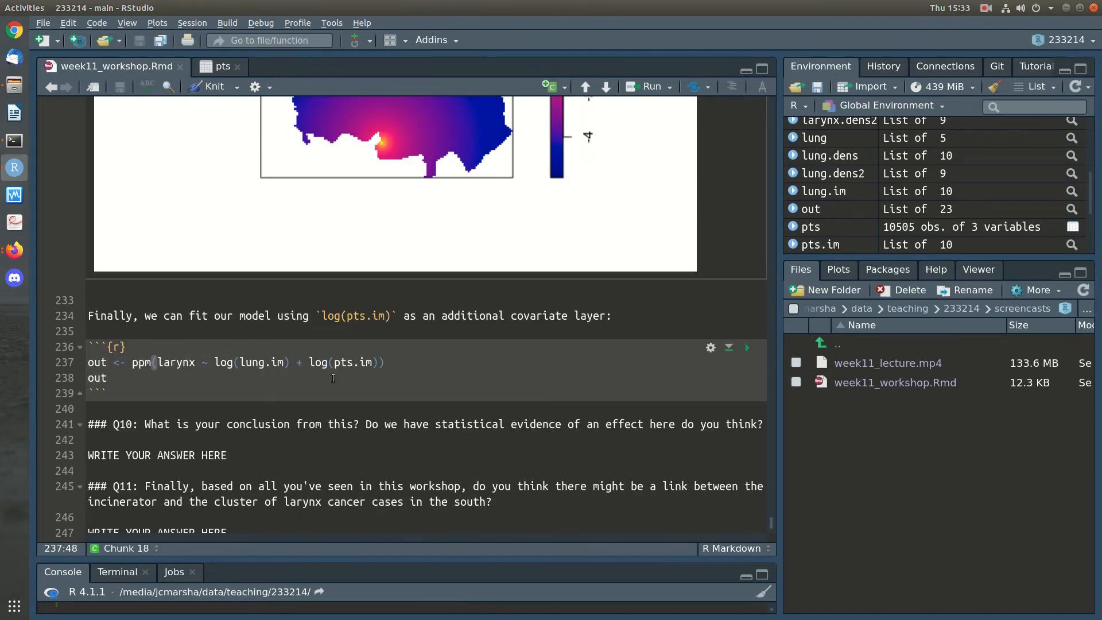
scroll(290, 421, up, 14)
scroll(401, 478, down, 10)
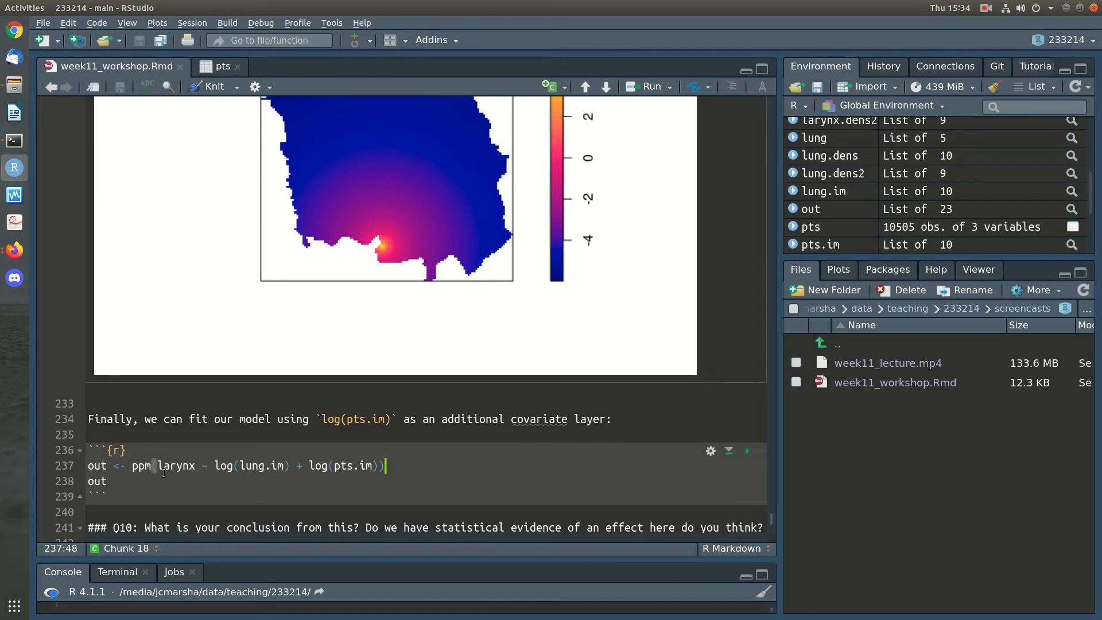
click(746, 453)
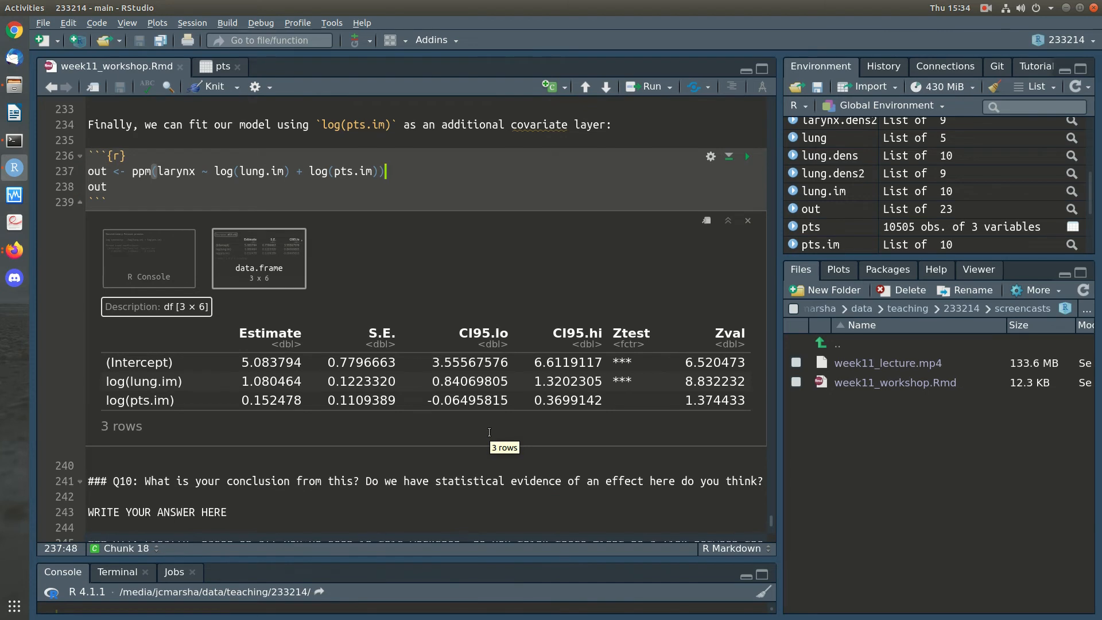
Examine the log(lung.im) and log(pts.im) rows of the coefficient table, checking significance, the log(pts.im) estimate and its 95% confidence limits
drag(637, 381, 108, 383)
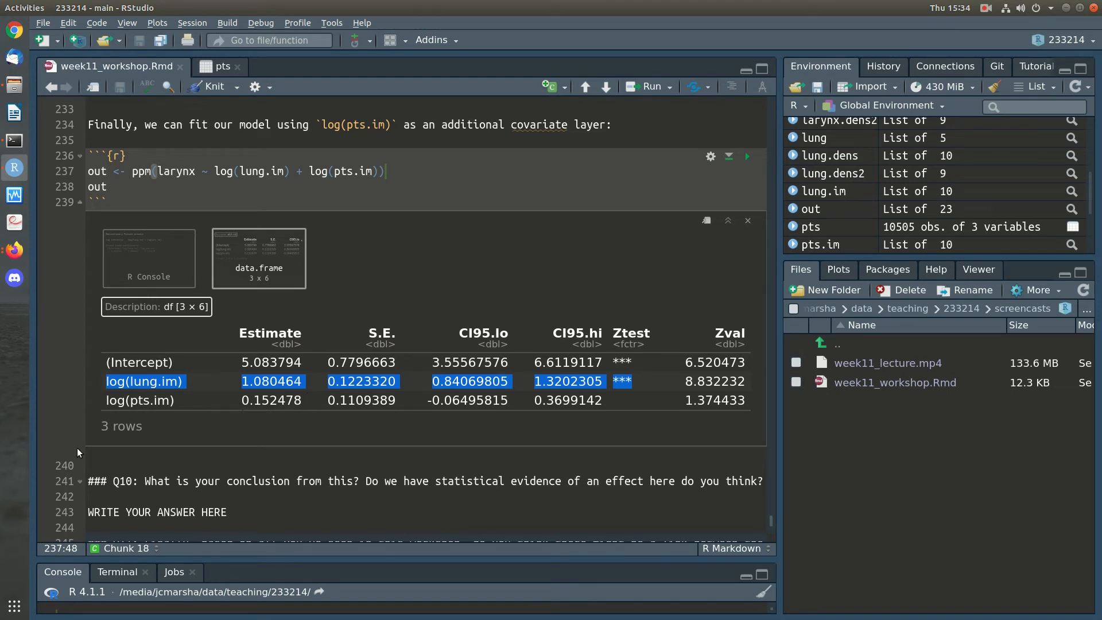
drag(110, 400, 300, 402)
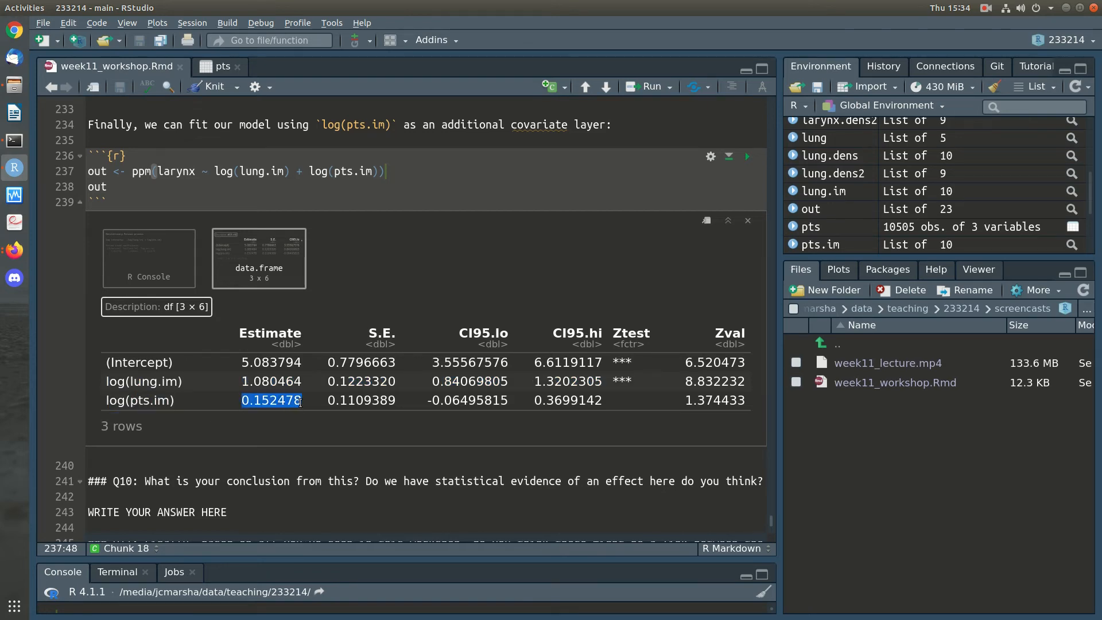
scroll(315, 467, up, 1)
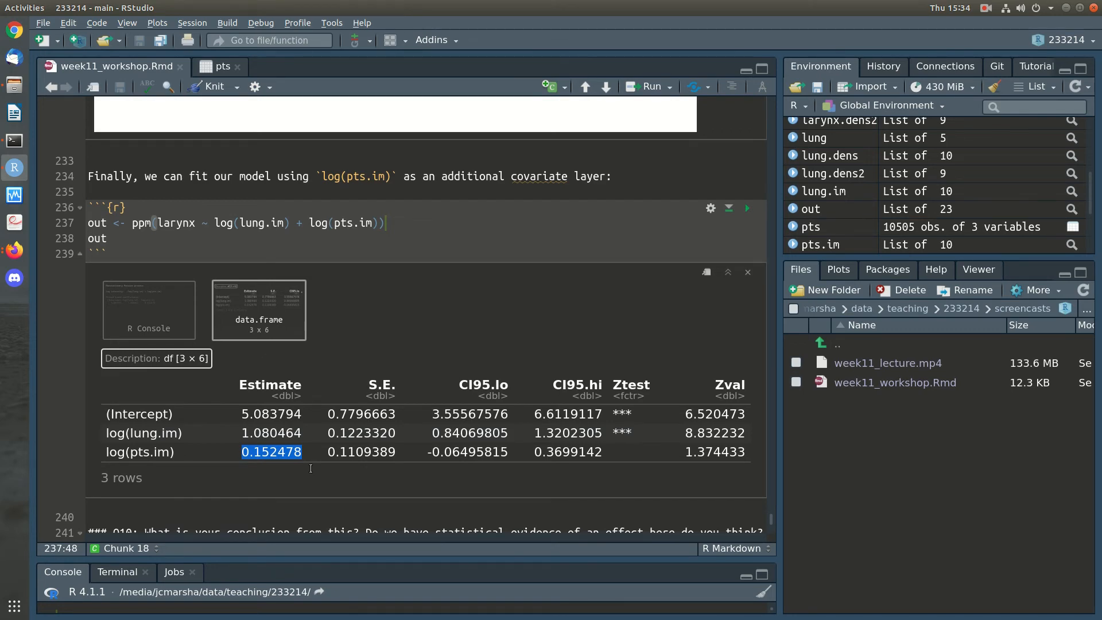
scroll(311, 467, up, 6)
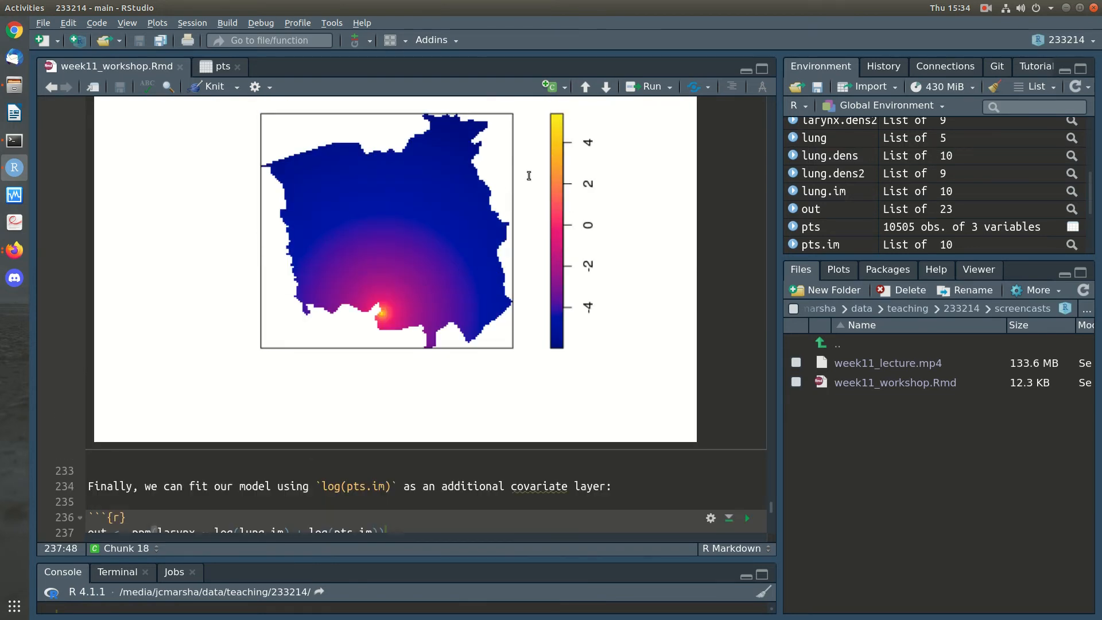
scroll(379, 339, down, 7)
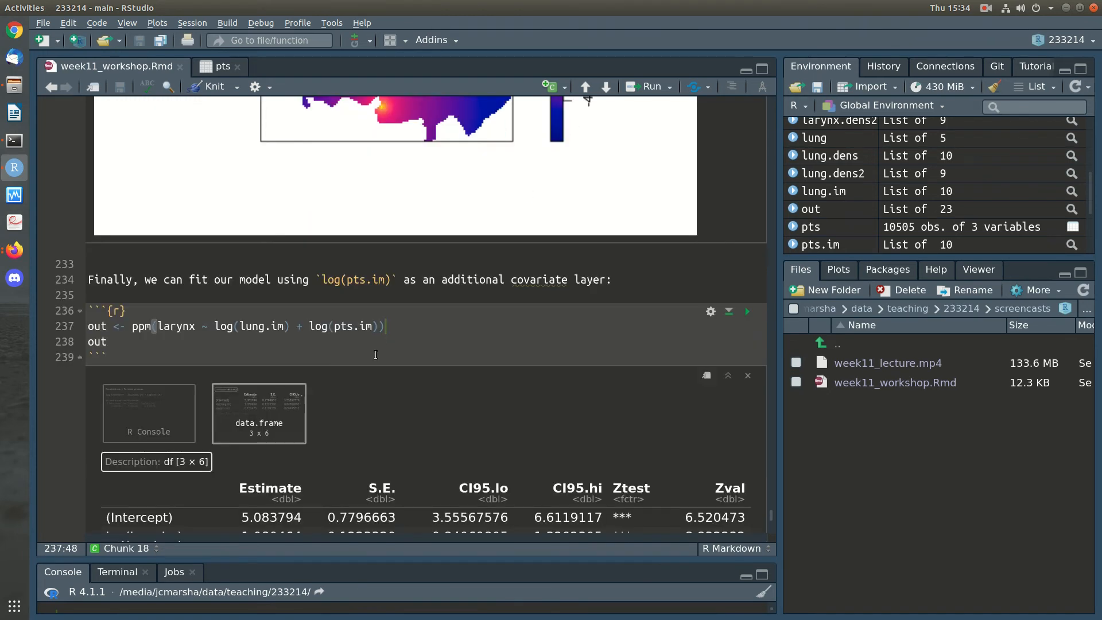
double_click(271, 400)
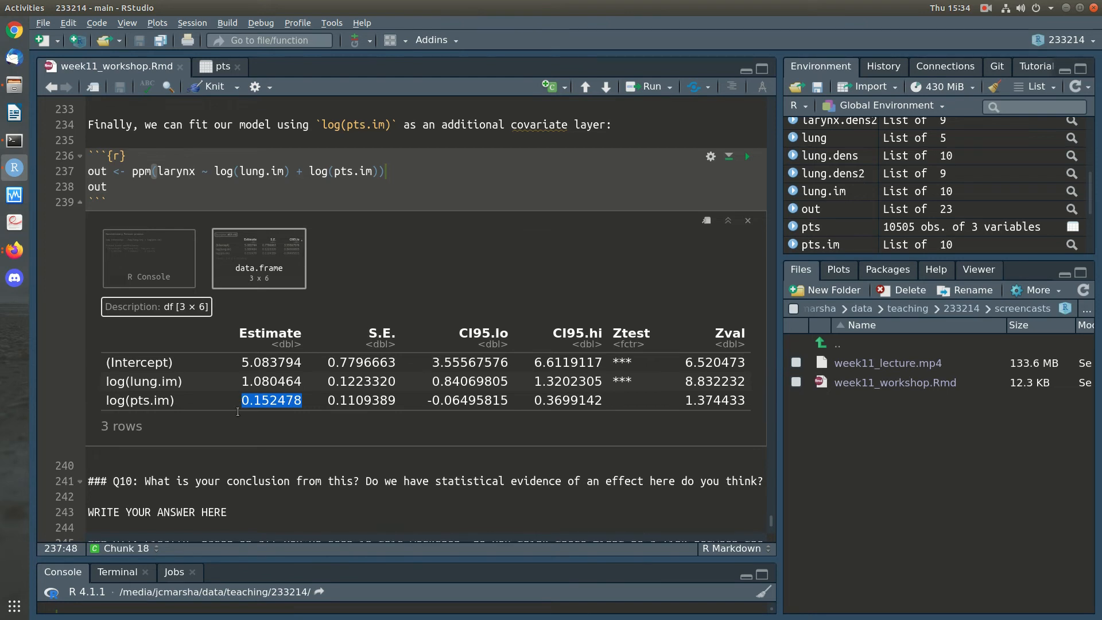
click(266, 401)
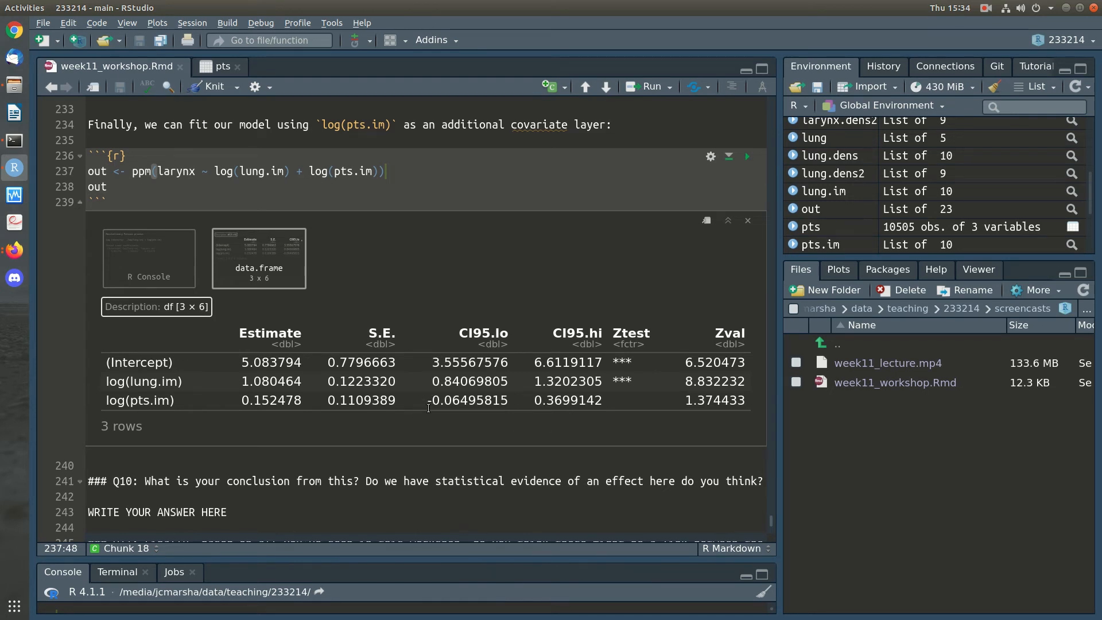
drag(430, 401, 492, 401)
click(492, 401)
drag(538, 400, 594, 402)
click(593, 401)
Replace the Q10 placeholder with "We don't have statistical evidence (a significant P-value) for the effect of"
scroll(562, 419, down, 1)
drag(228, 461, 51, 461)
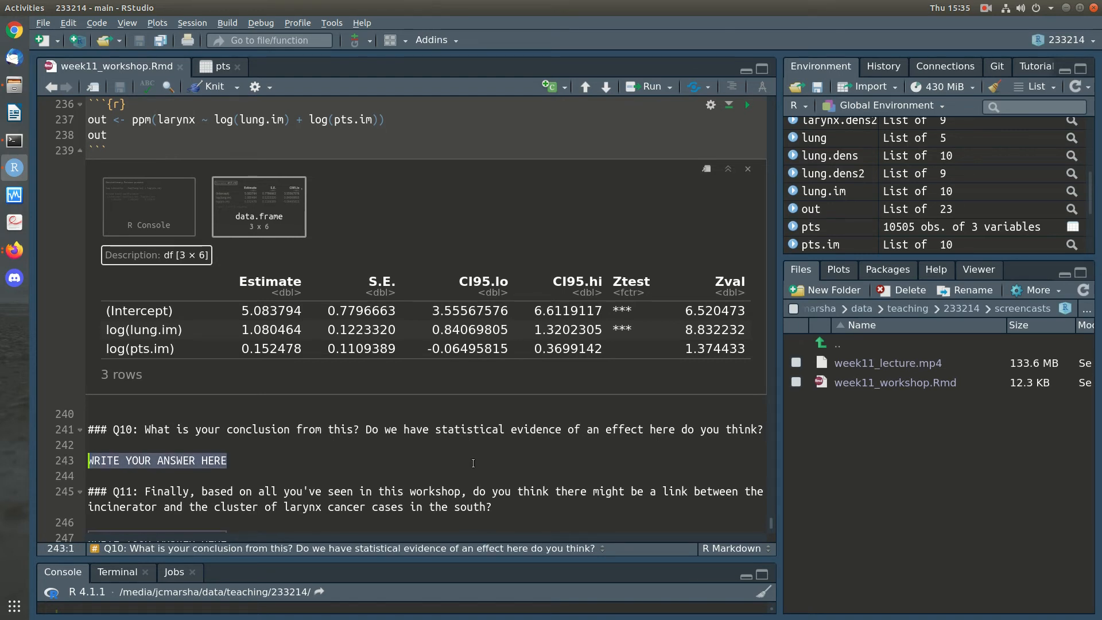
text(There)
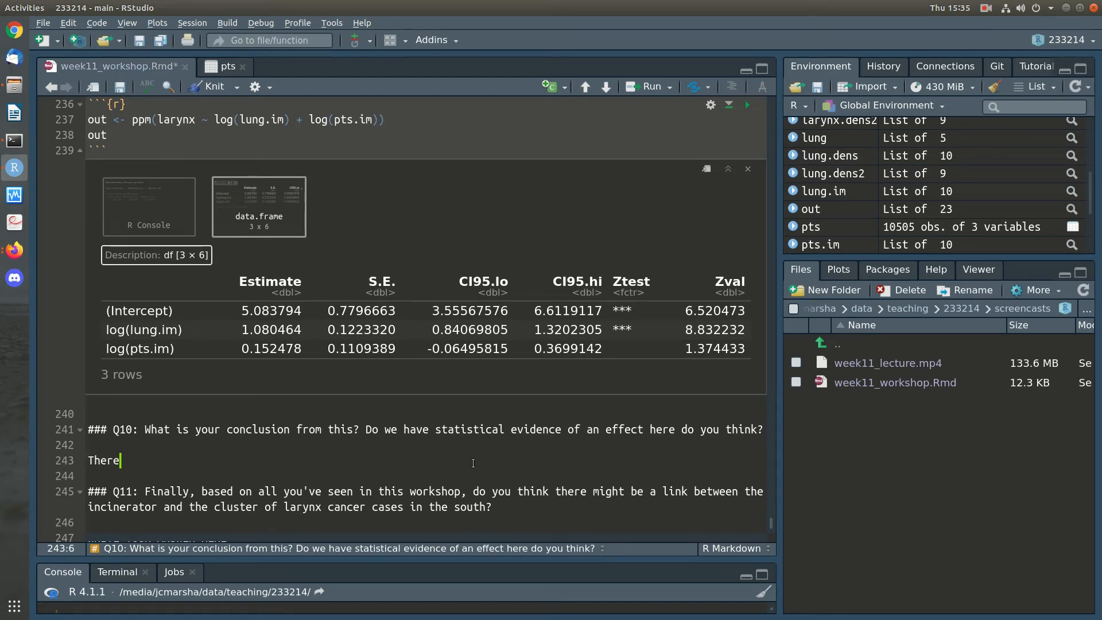
key(BackSpace)
key(BackSpace)
key(BackSpace)
key(BackSpace)
key(BackSpace)
text(We don't have)
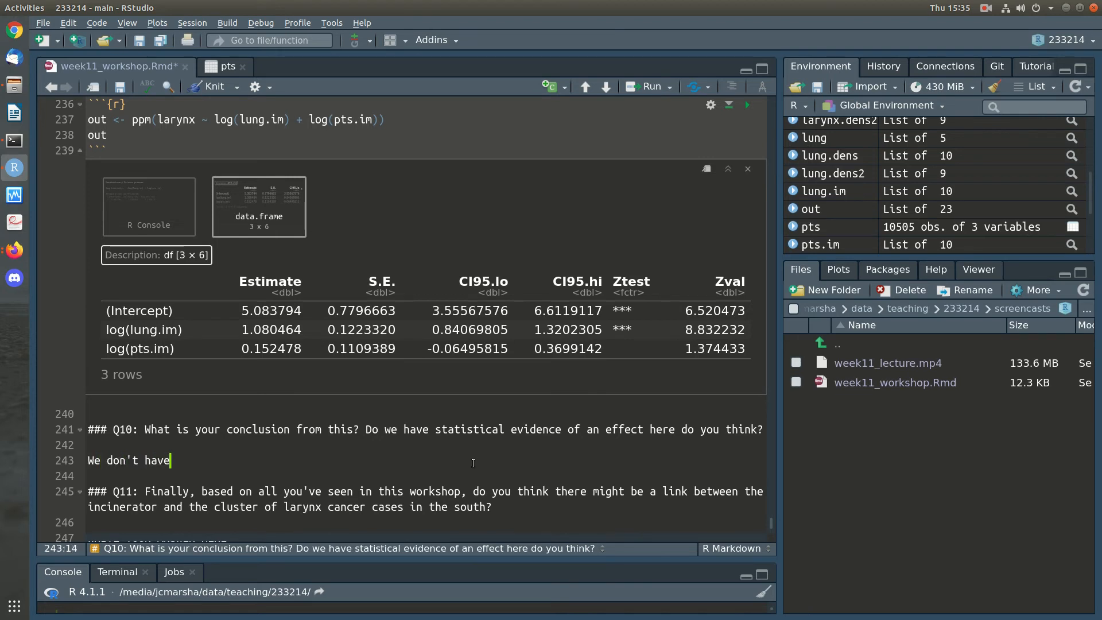
text( statistical evidence (a)
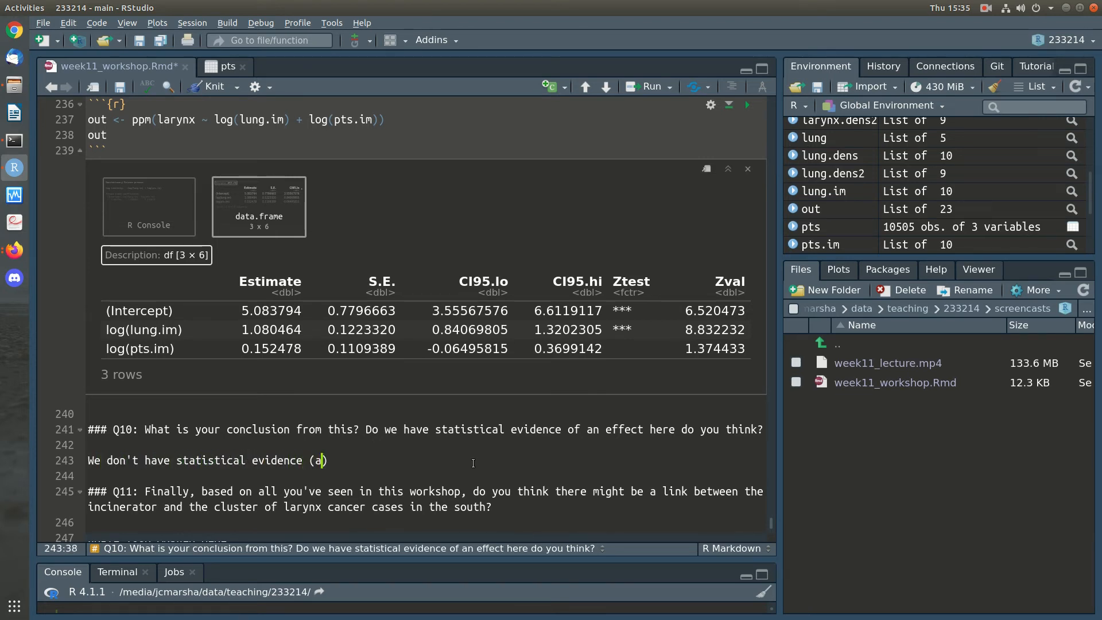
text( significant p)
text(-value) for )
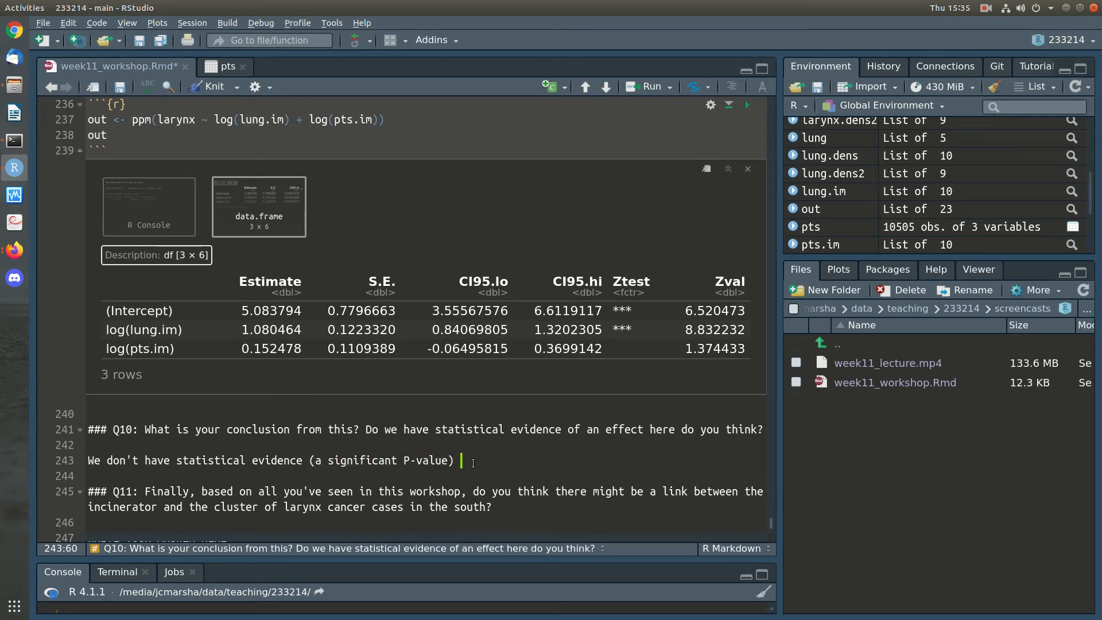
text(the effect of)
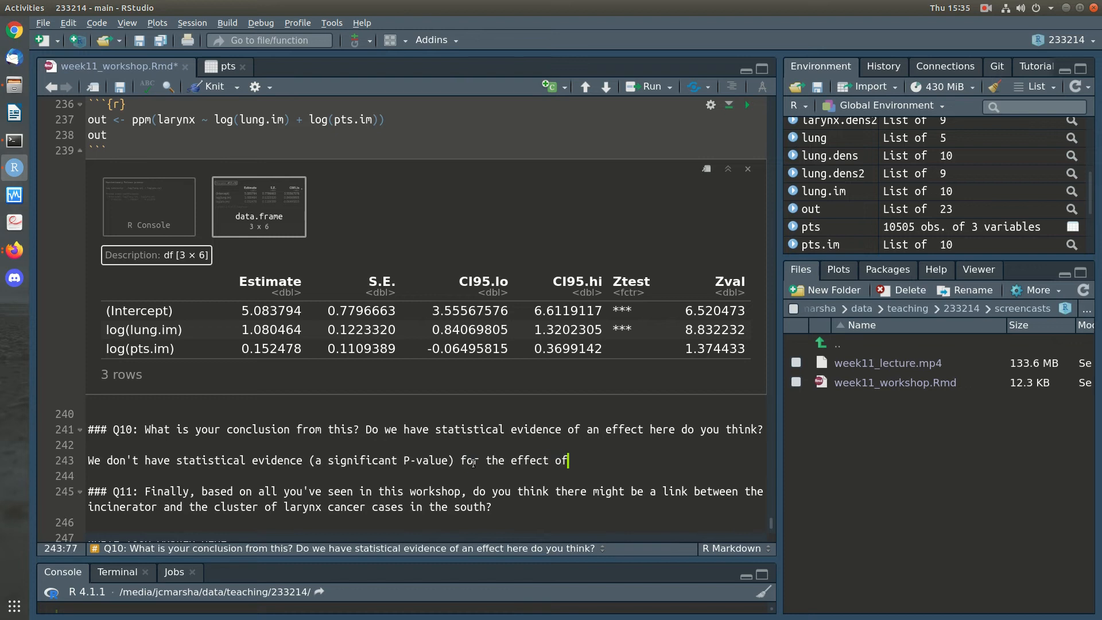
Complete the Q10 sentence with "the incininerator after adjusting for the intensity of lung cancer."
text( the incinine)
key(BackSpace)
key(BackSpace)
key(BackSpace)
text(inerator after )
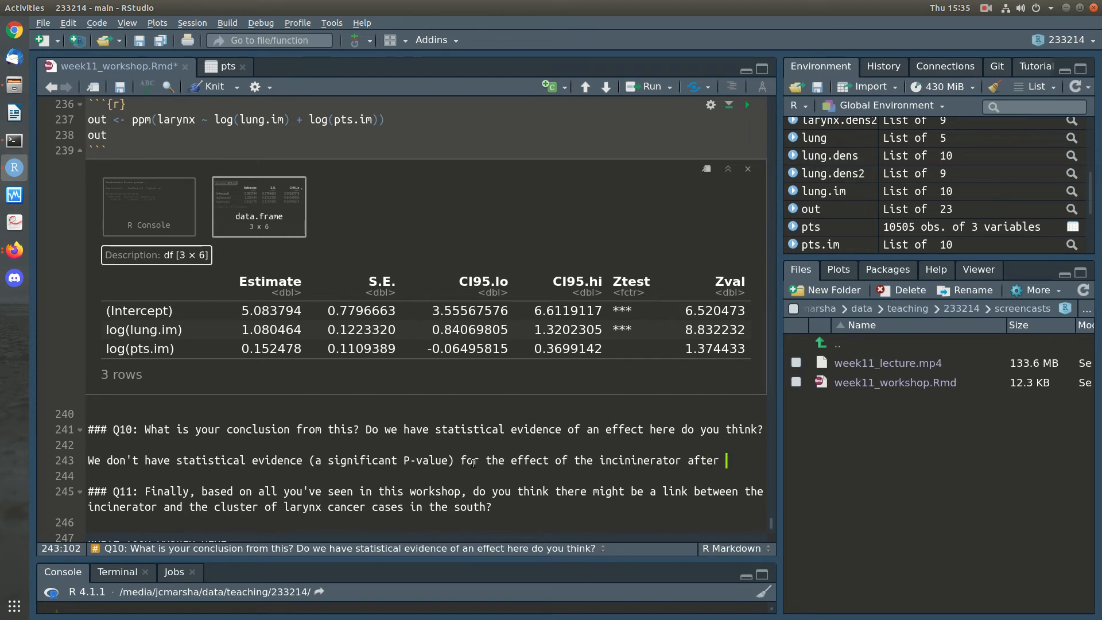
text(adjusting for the )
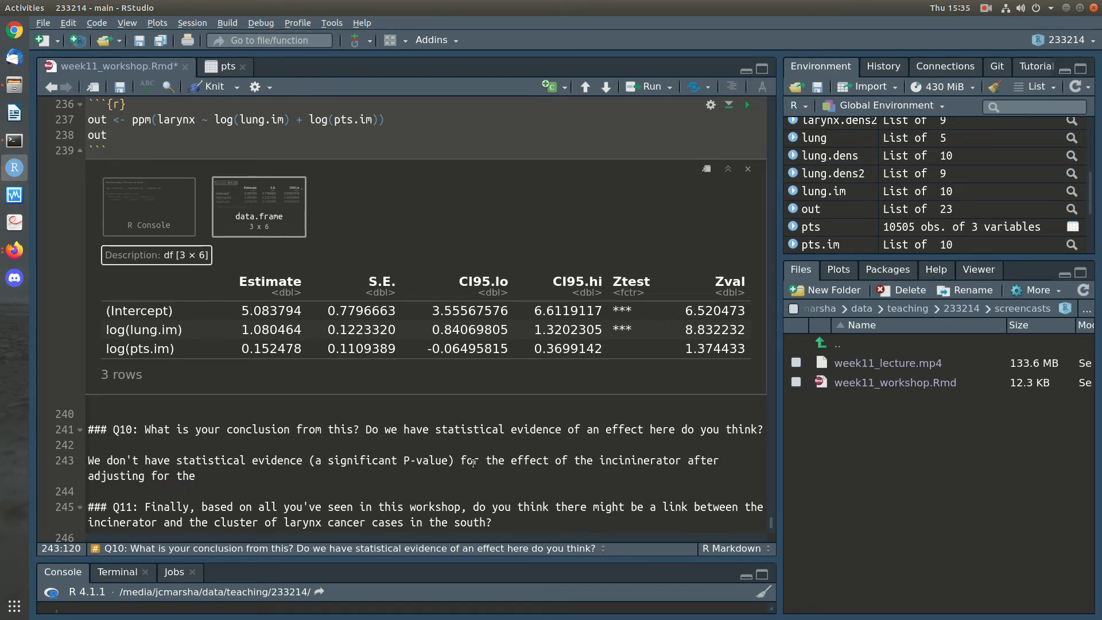
text(effect of lu)
text(ng)
key(BackSpace)
key(BackSpace)
key(BackSpace)
key(BackSpace)
key(BackSpace)
key(BackSpace)
key(BackSpace)
key(BackSpace)
key(BackSpace)
key(BackSpace)
key(BackSpace)
key(BackSpace)
key(BackSpace)
key(BackSpace)
key(BackSpace)
text(intensity of lung cancer.)
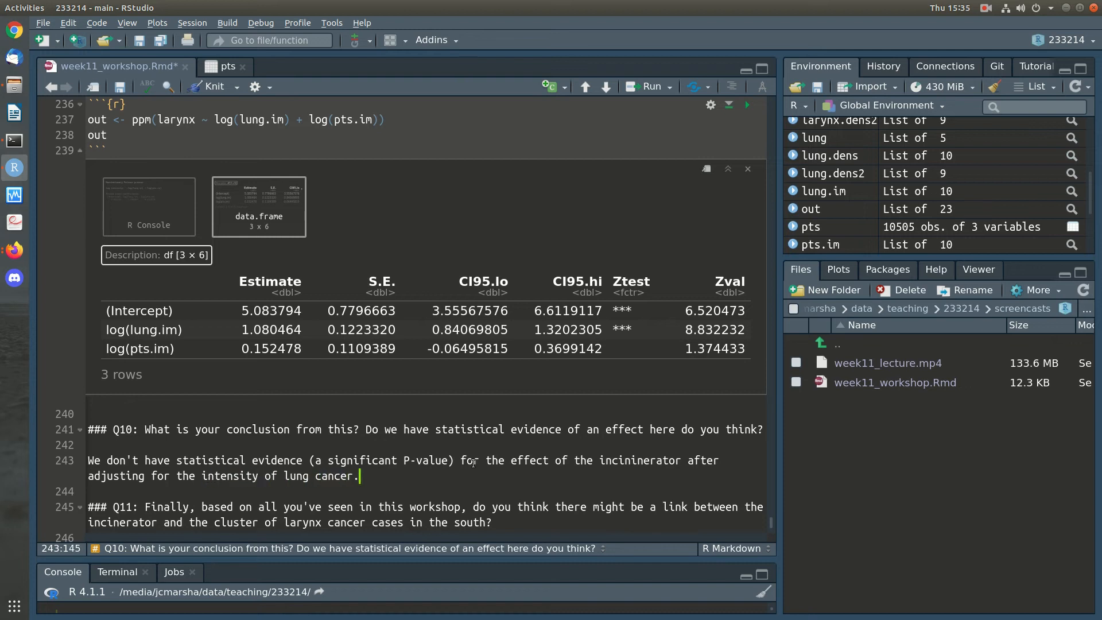
Correct the misspelled word in the Q10 answer to "incinerator" and save the file
click(638, 462)
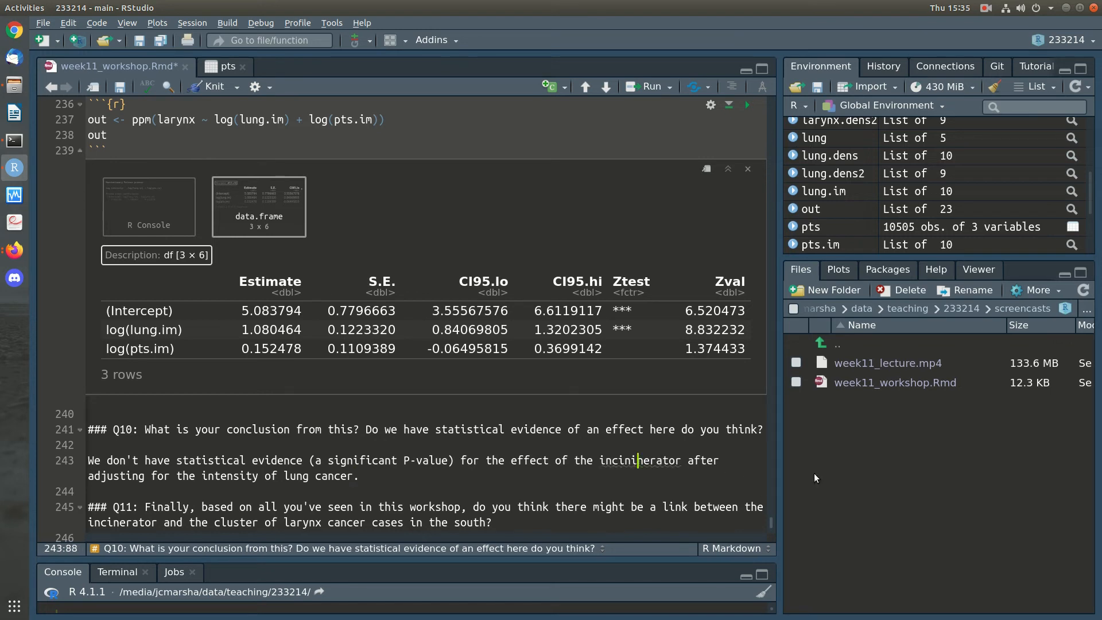
key(BackSpace)
key(BackSpace)
key(End)
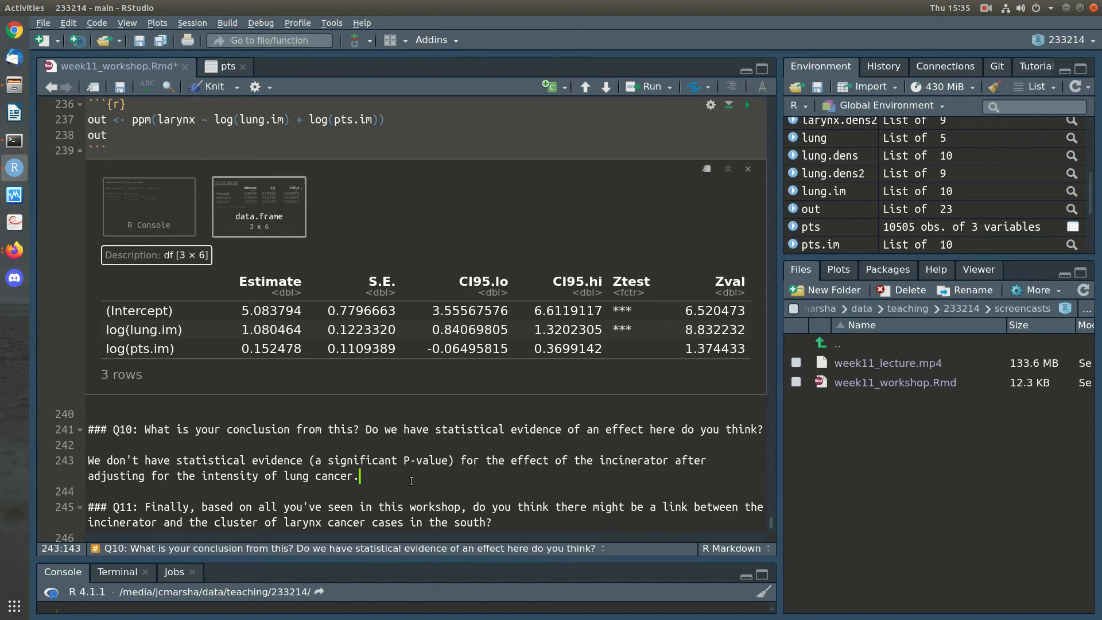
key(ctrl+s)
Read Q11 and review the incinerator distance plot, the larynx risk map above Q8 and the ppm coefficient tables for evidence of a link
scroll(420, 480, down, 2)
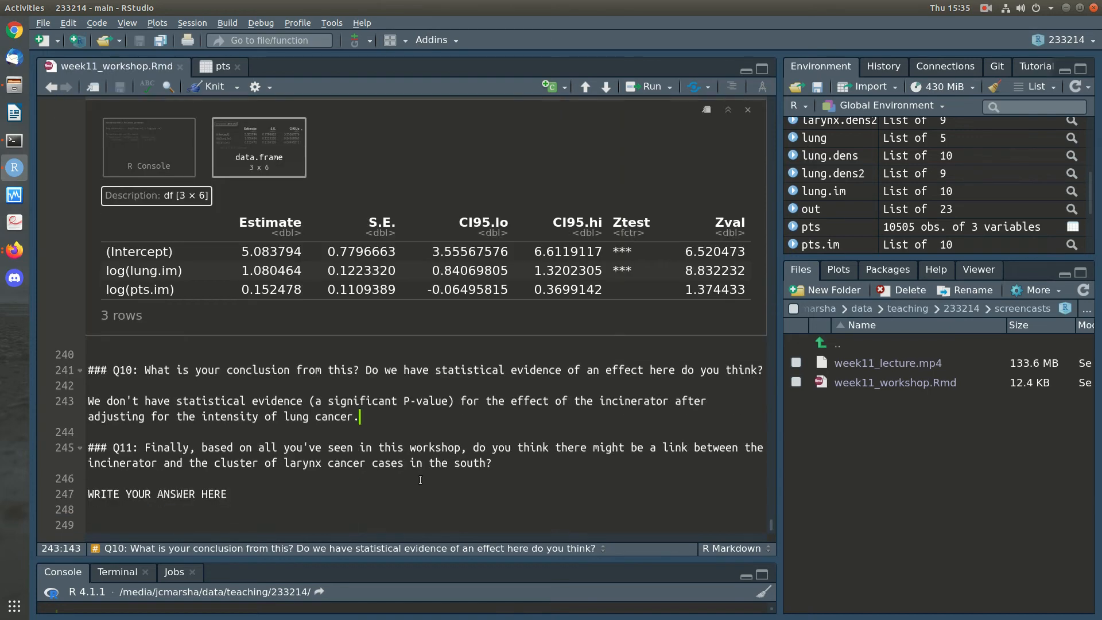
scroll(421, 476, up, 3)
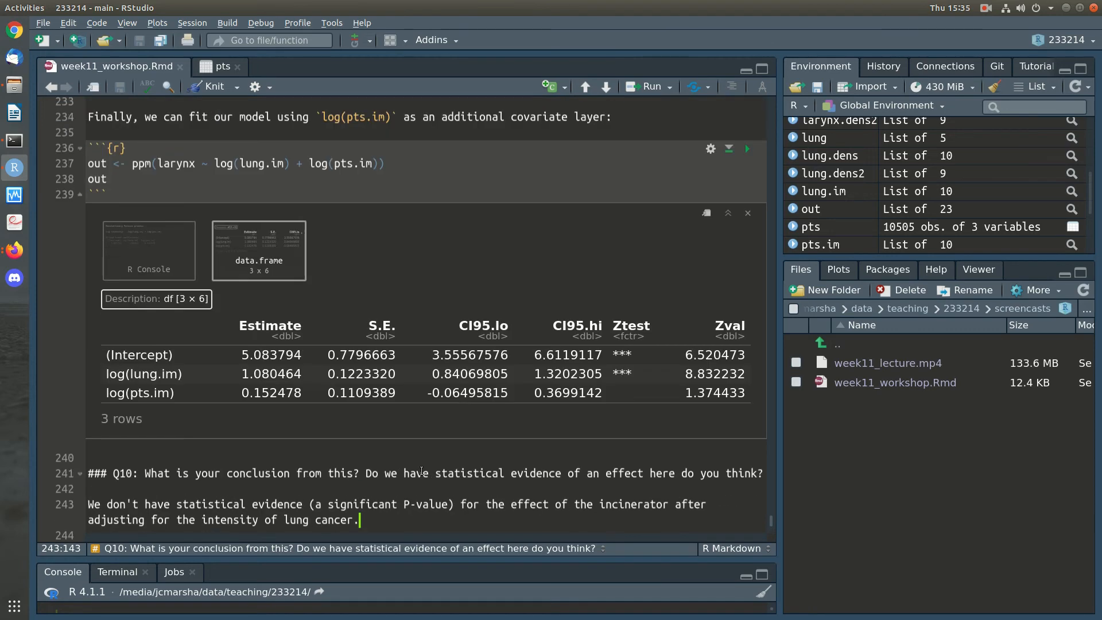
scroll(428, 451, up, 10)
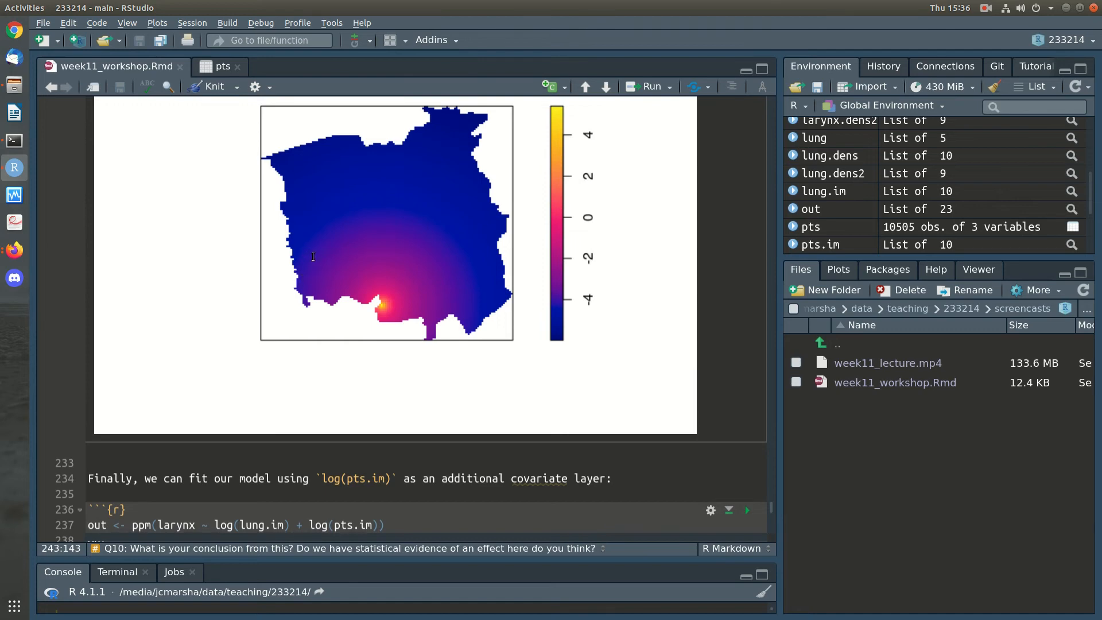
scroll(313, 257, up, 20)
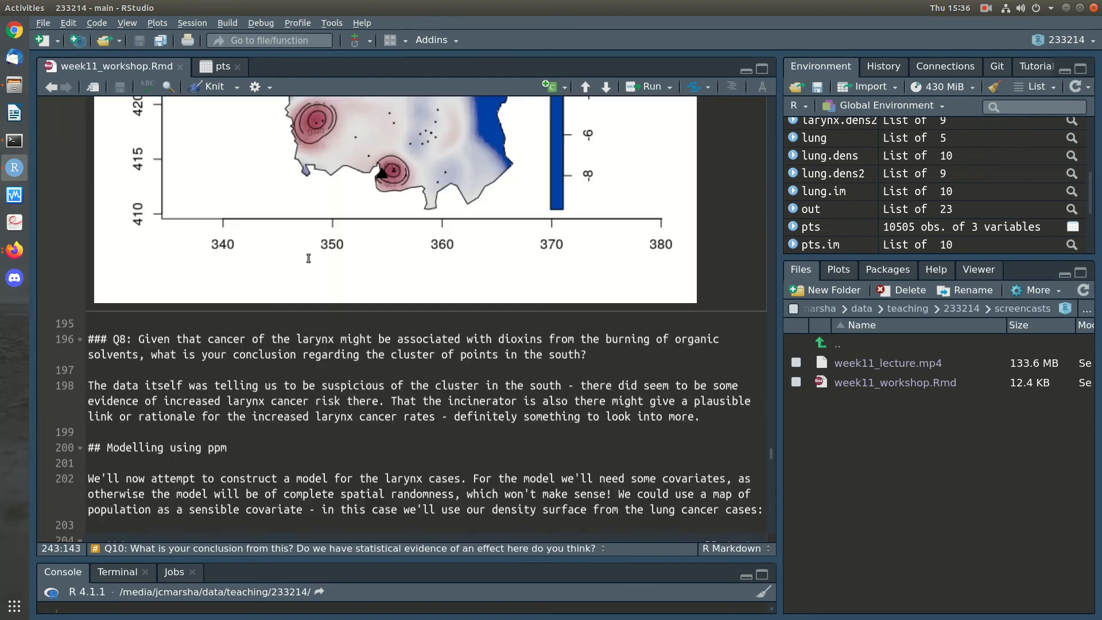
scroll(308, 259, up, 6)
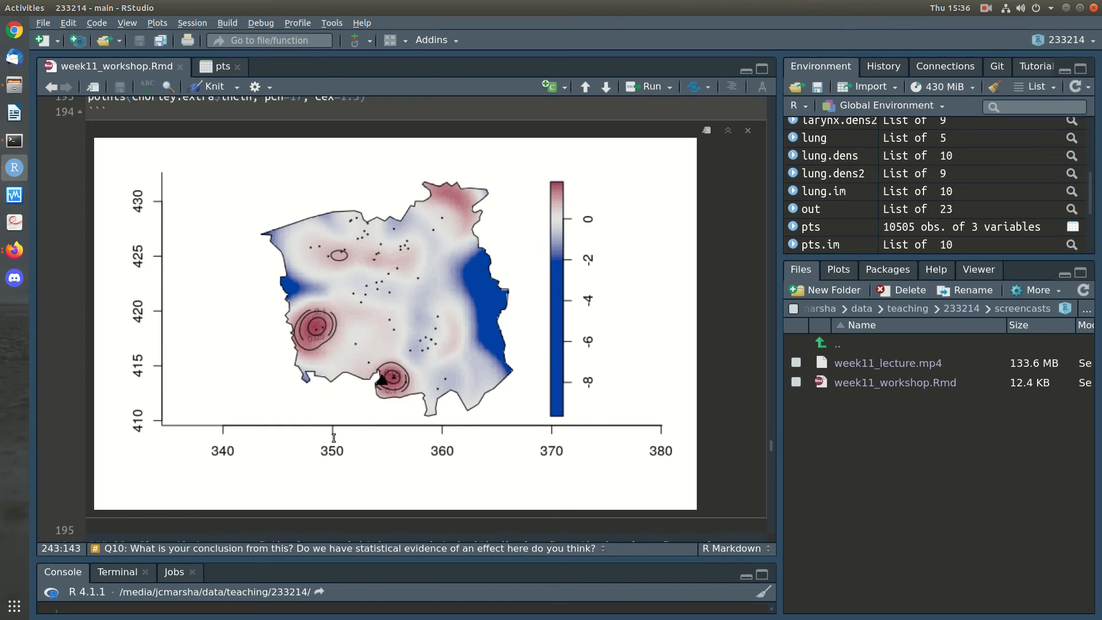
scroll(333, 438, down, 3)
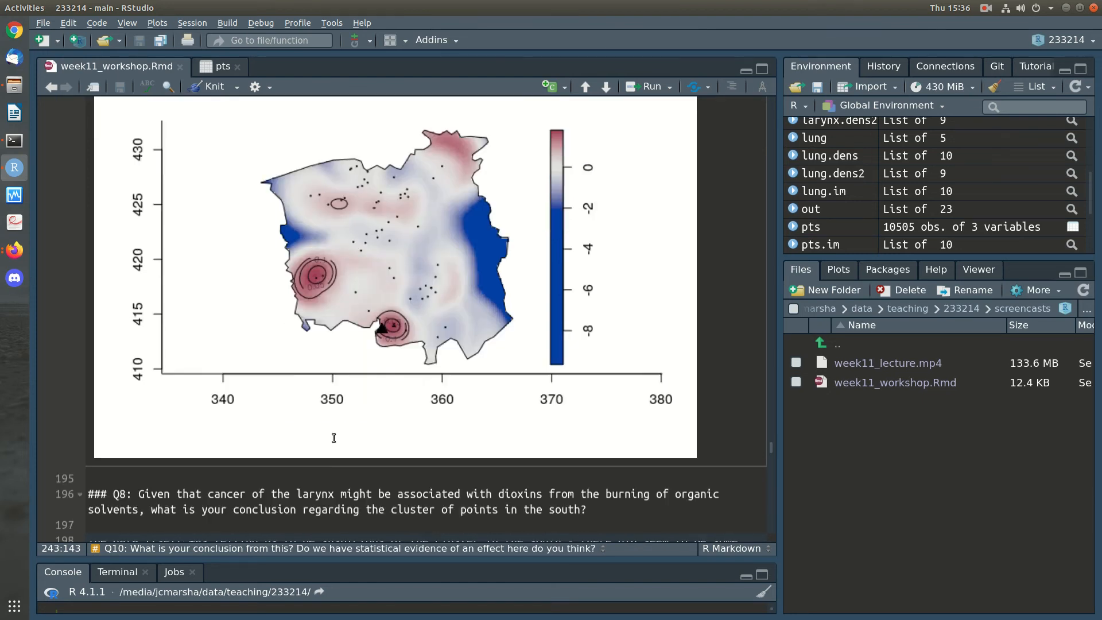
scroll(334, 438, down, 20)
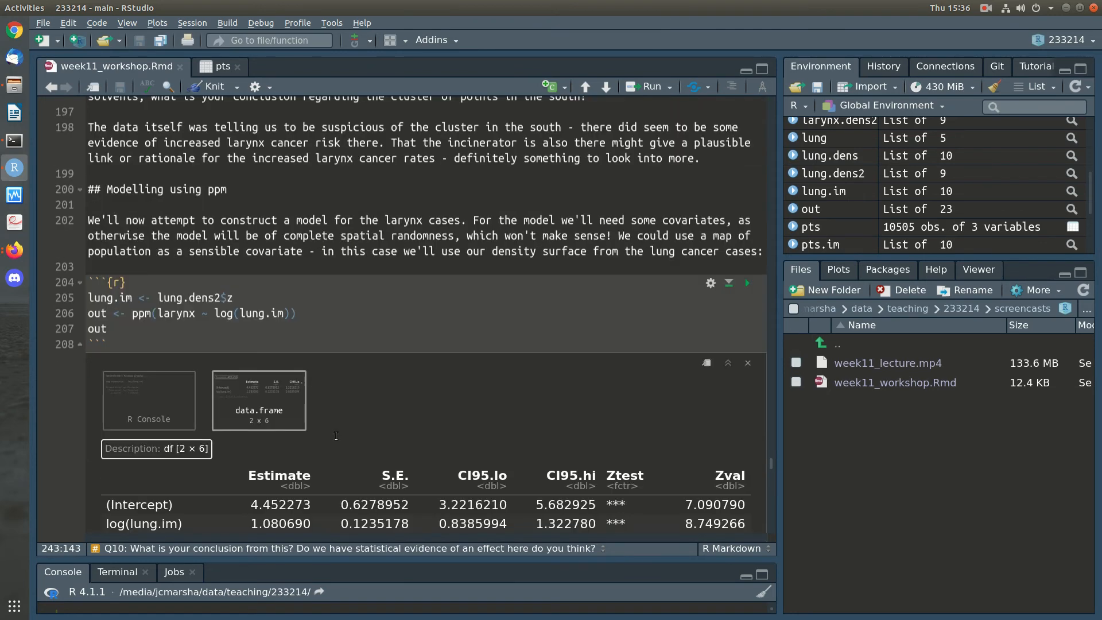
scroll(338, 432, down, 5)
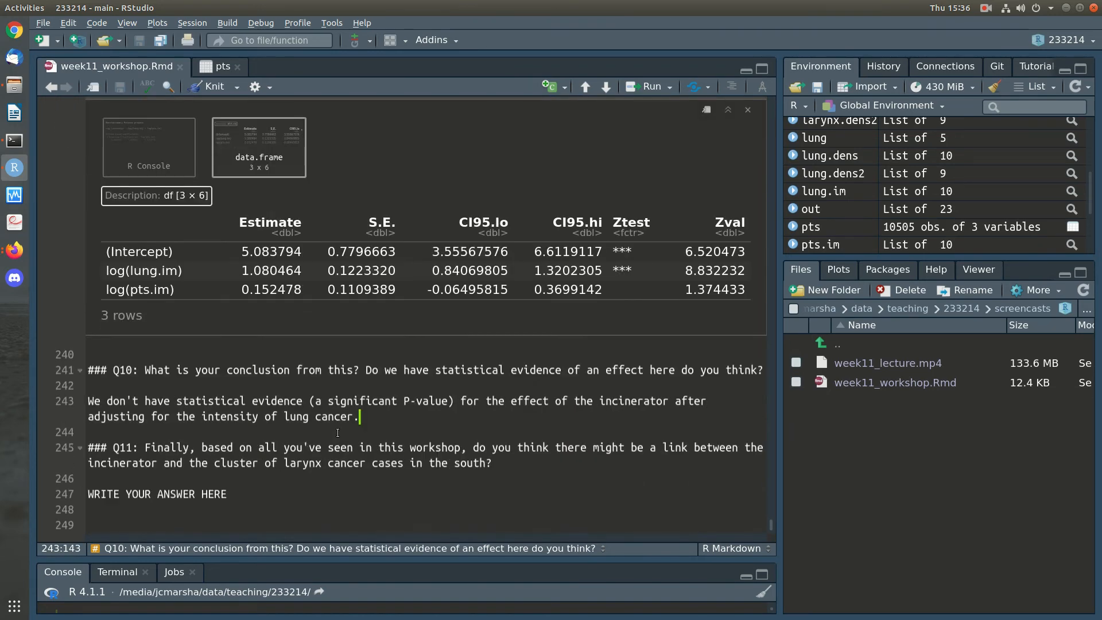
Replace the Q11 answer placeholder with "Overall, probably yes. It seems plausible"
drag(291, 494, 9, 494)
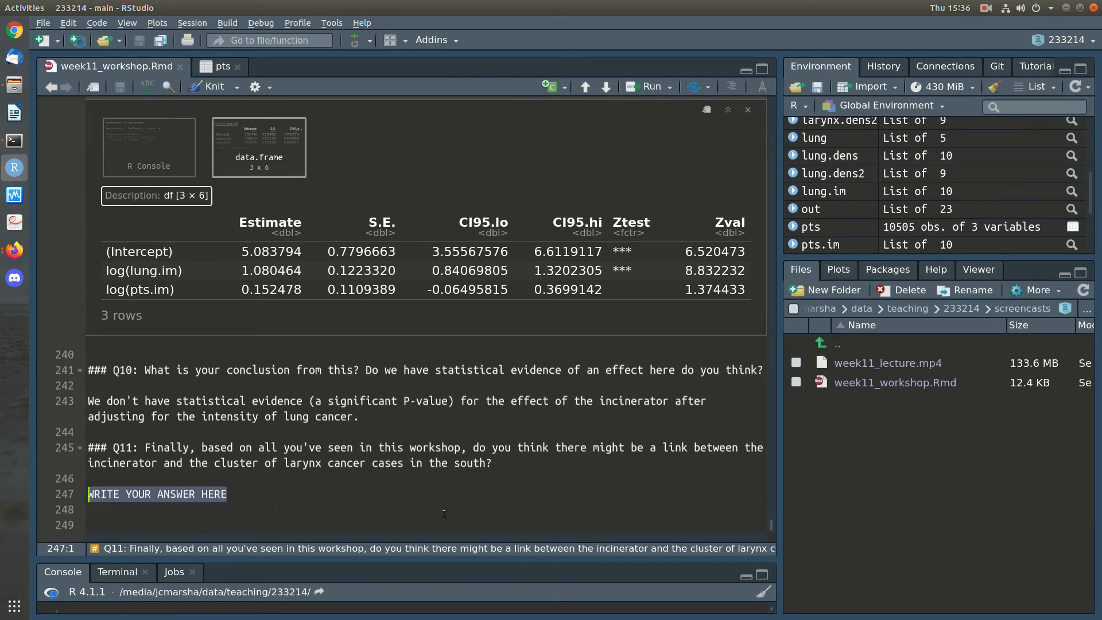
key(BackSpace)
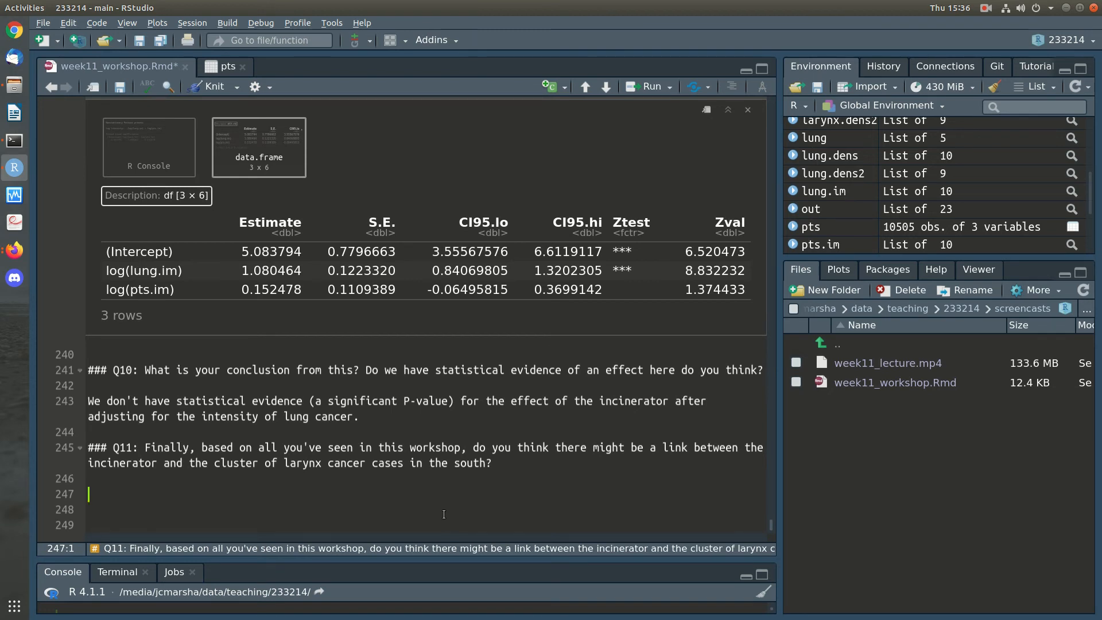
text(Overall, pro)
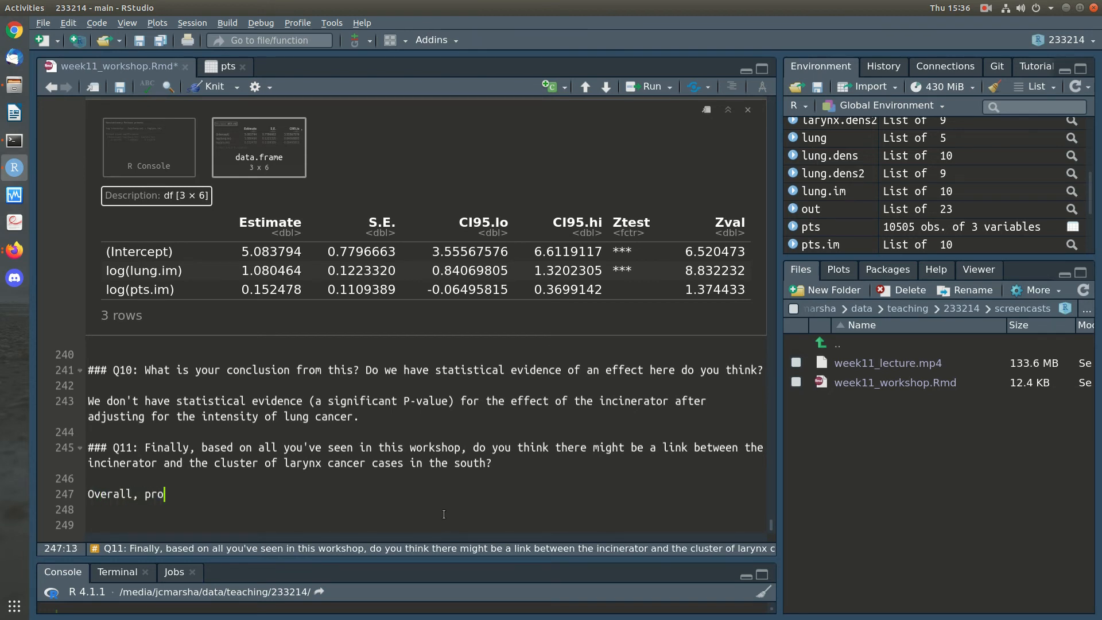
text(bably yes. It seems plausible)
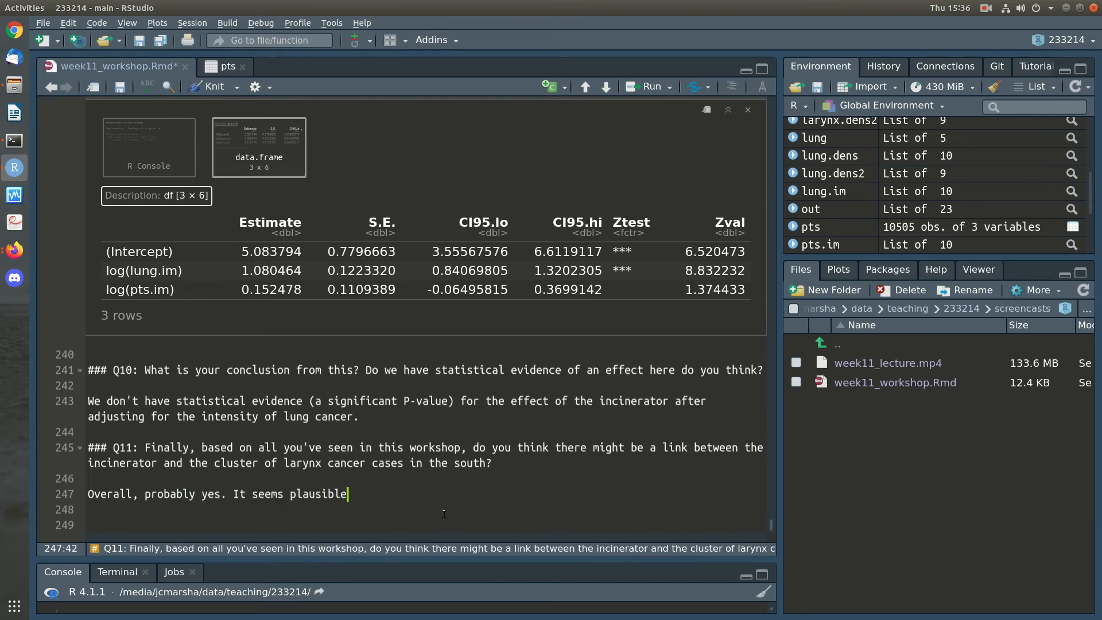
Continue the Q11 answer with "that the incinerator could be responsible at least in part for the cases"
text( that th eincin)
key(BackSpace)
key(BackSpace)
key(BackSpace)
key(BackSpace)
key(BackSpace)
key(BackSpace)
key(BackSpace)
text(e incinerator could)
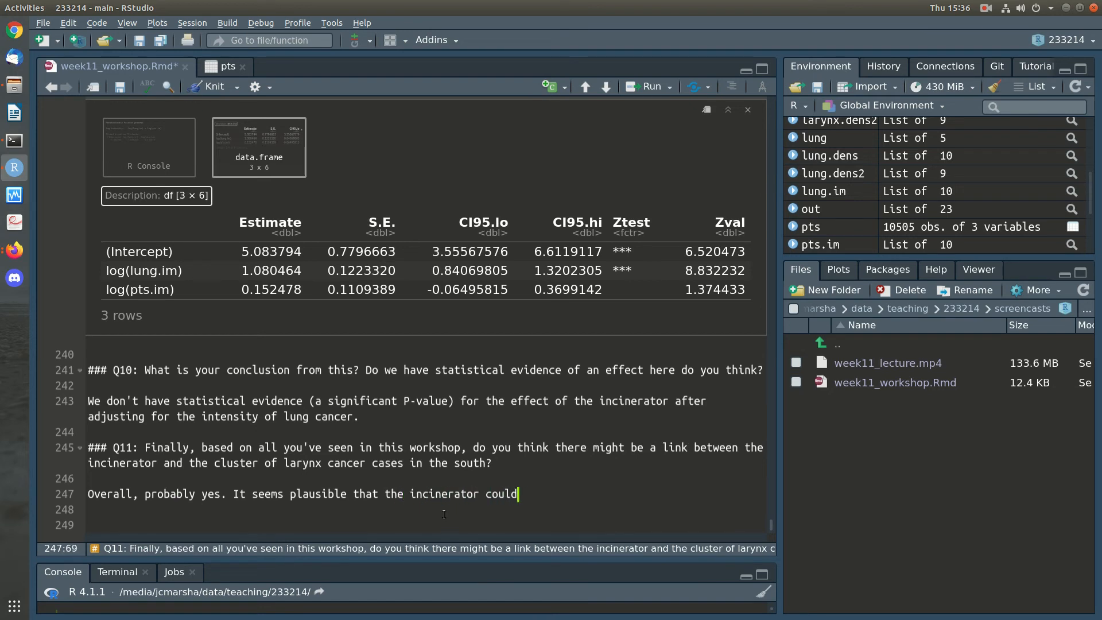
text( be responsible at least in)
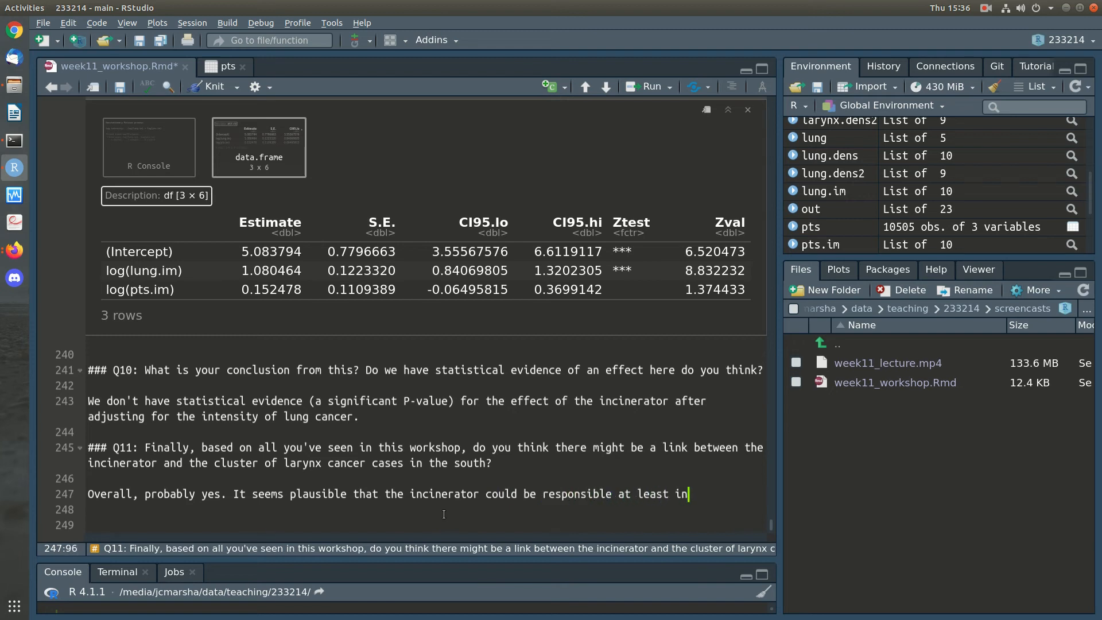
text( part for the cases )
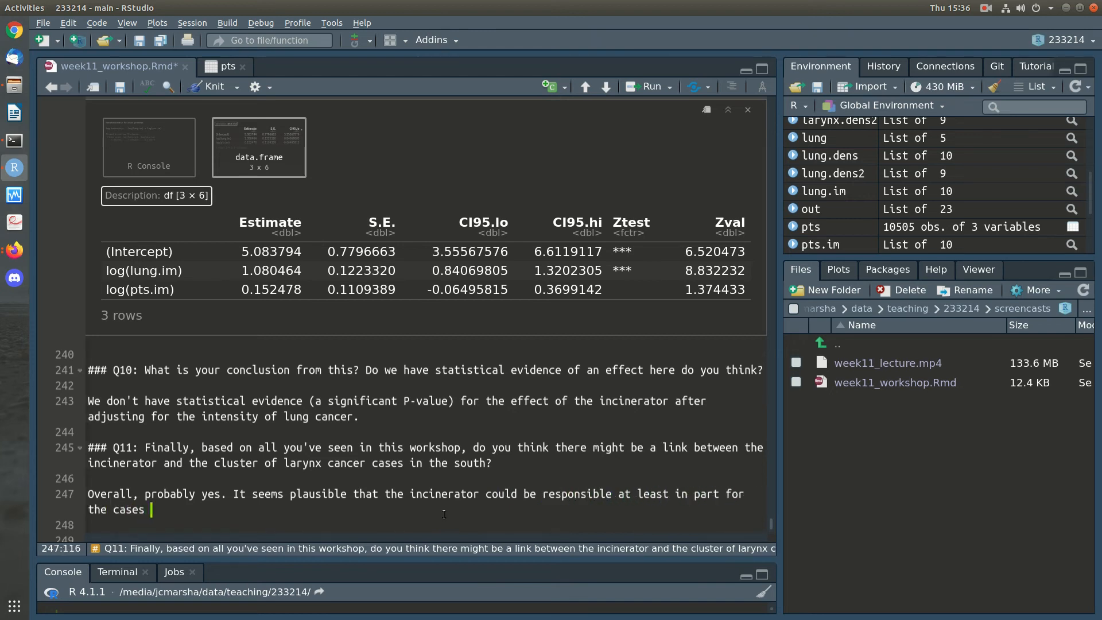
Complete the second Q11 sentence with "in the south, as we do have a tightly clusted set of cases right near the incinerator."
text(in the south, as we )
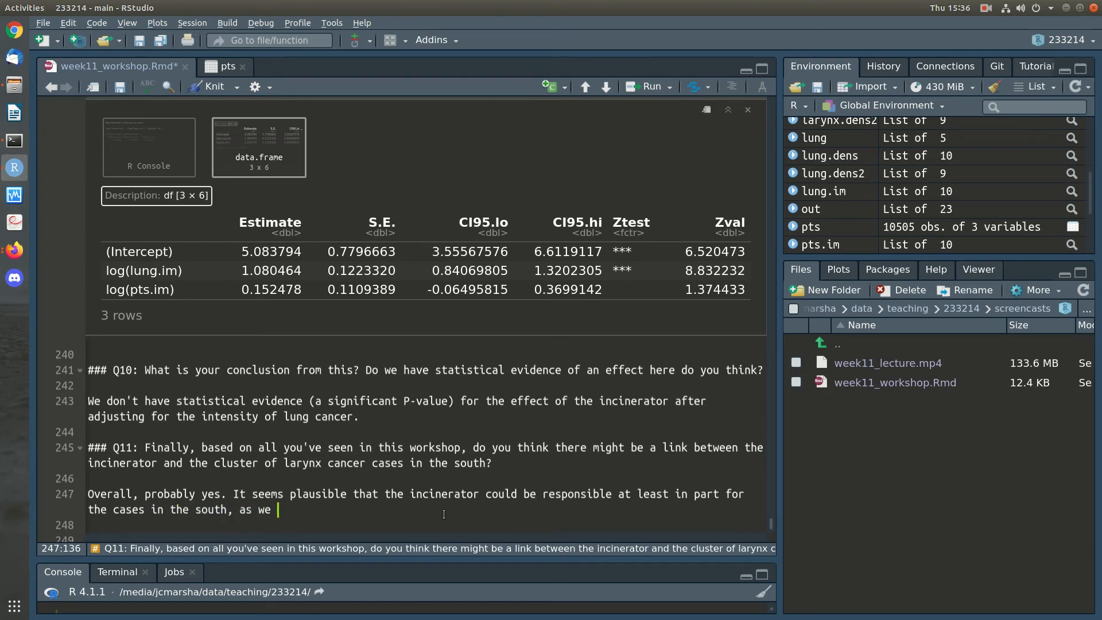
text(do have a closely)
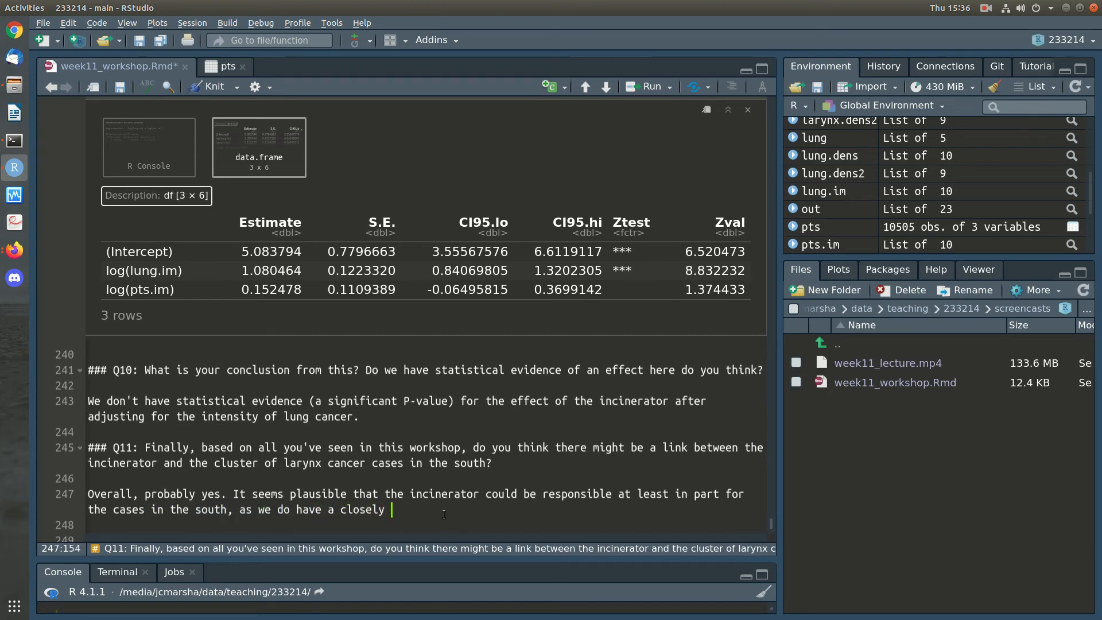
key(BackSpace)
key(BackSpace)
key(BackSpace)
key(BackSpace)
key(BackSpace)
key(BackSpace)
key(BackSpace)
key(BackSpace)
text(tightly clusted set of cases)
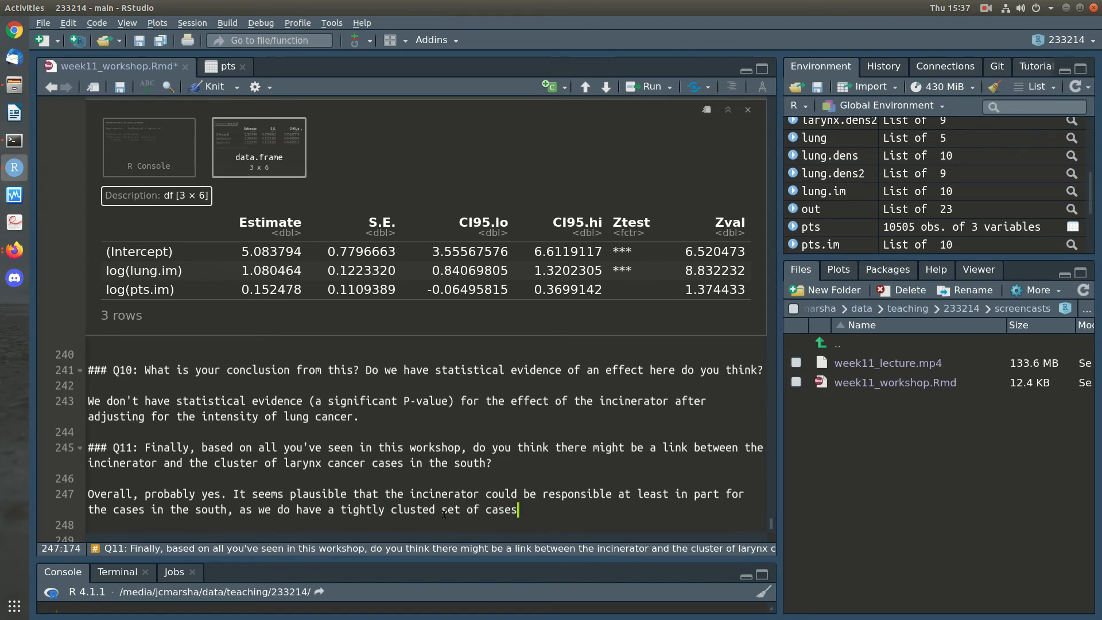
text( right near the incinerator. )
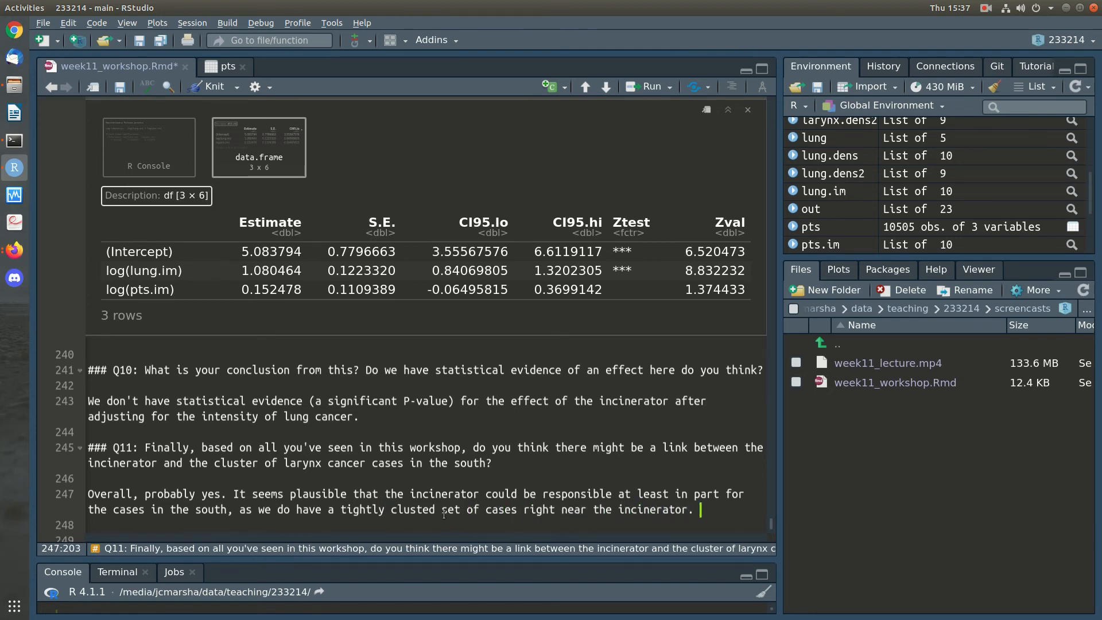
Begin a third sentence in the Q11 answer with "However, it's still only 3-4 cases,"
text(However, it's sitl)
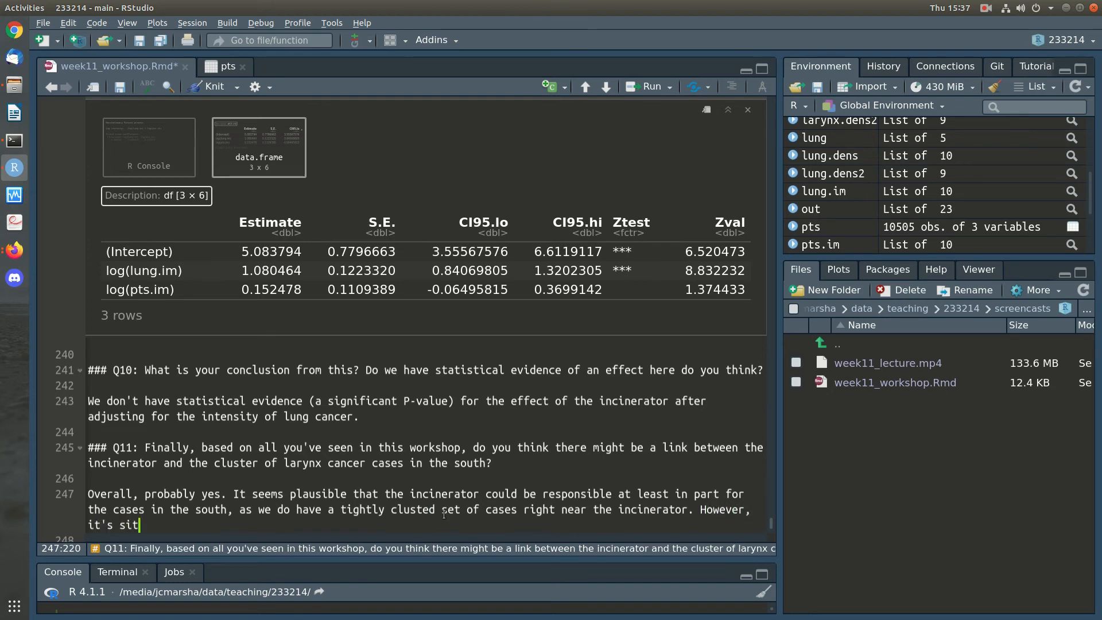
key(BackSpace)
key(BackSpace)
key(BackSpace)
text(till only 3-4 cases,)
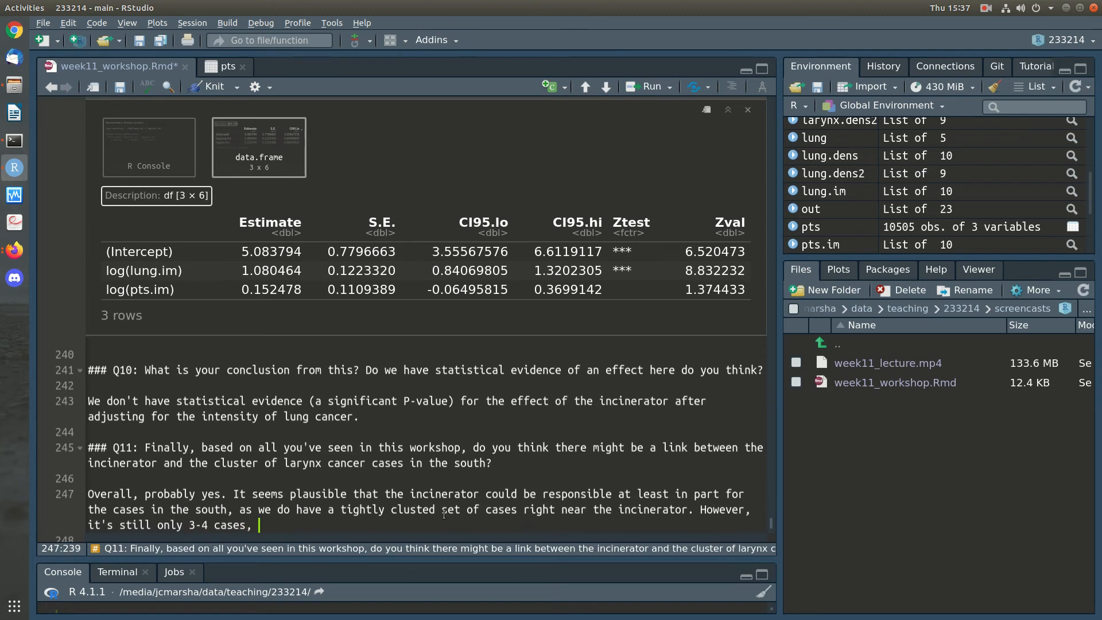
Extend the third Q11 sentence with "so we may not have strong statistical evidence for"
text( so we may not have statistical)
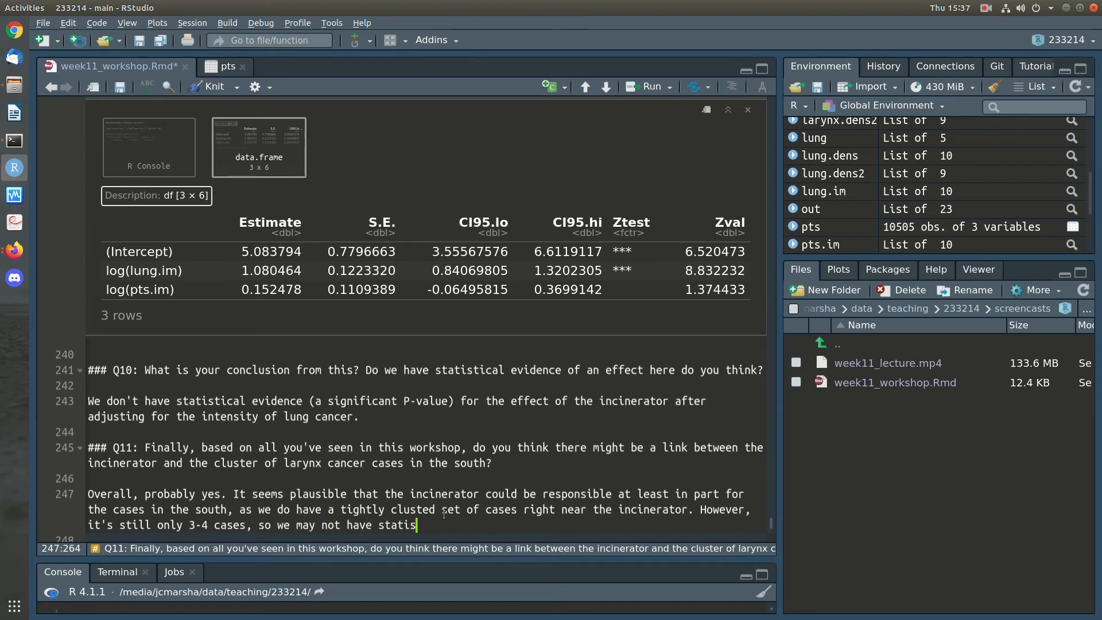
key(BackSpace)
key(BackSpace)
key(BackSpace)
key(BackSpace)
key(BackSpace)
key(BackSpace)
key(BackSpace)
key(BackSpace)
key(BackSpace)
key(BackSpace)
key(BackSpace)
text(trong staitis)
key(BackSpace)
key(BackSpace)
key(BackSpace)
key(BackSpace)
text(tistical evidence for)
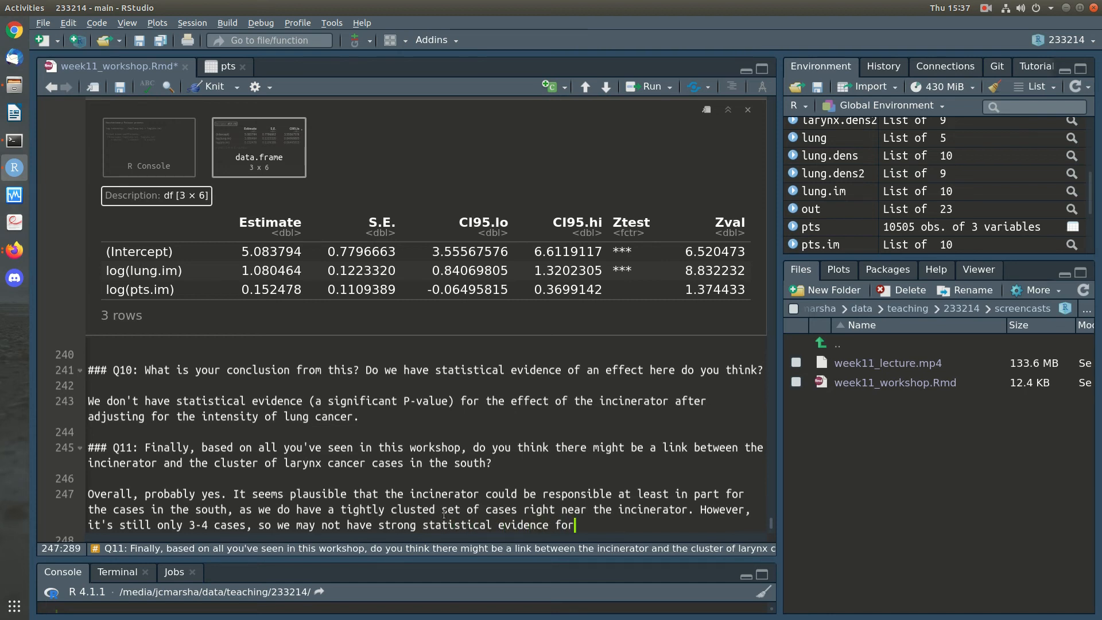
Finish the Q11 answer with "this. Certainly enough evidence to look a little closer though!" and save the file
text( this. Certainly e)
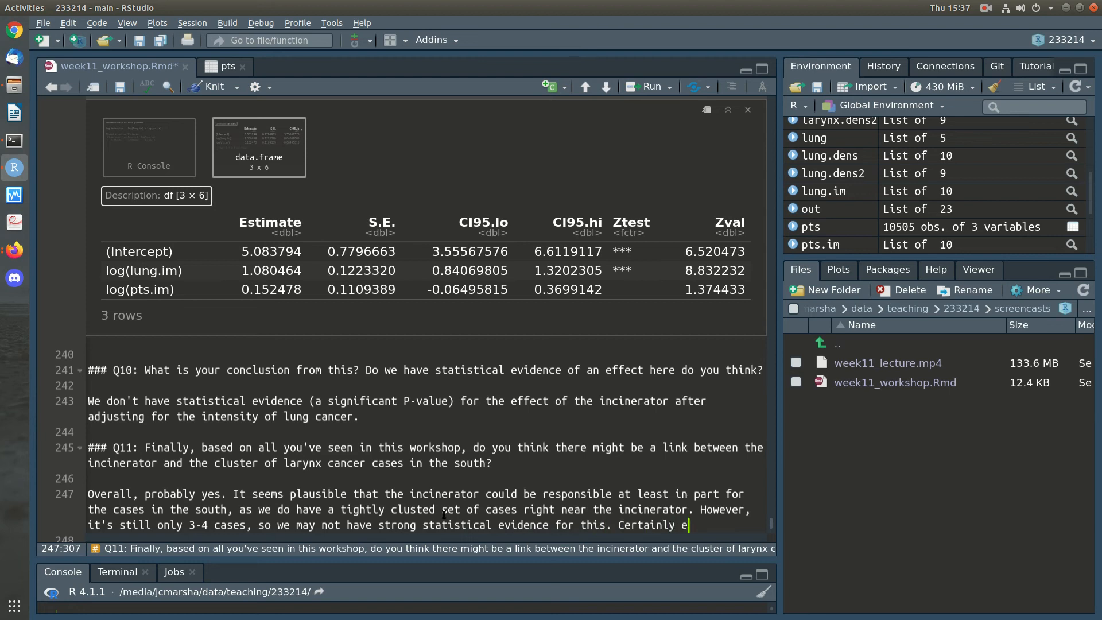
text(nough evidence to lo)
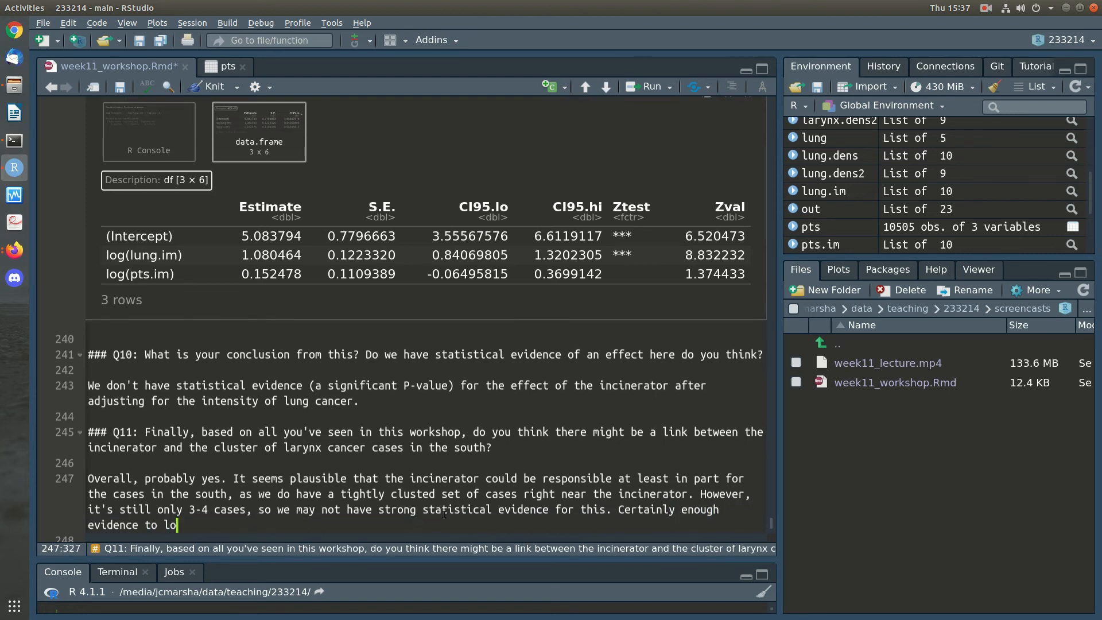
text(ok a little closer)
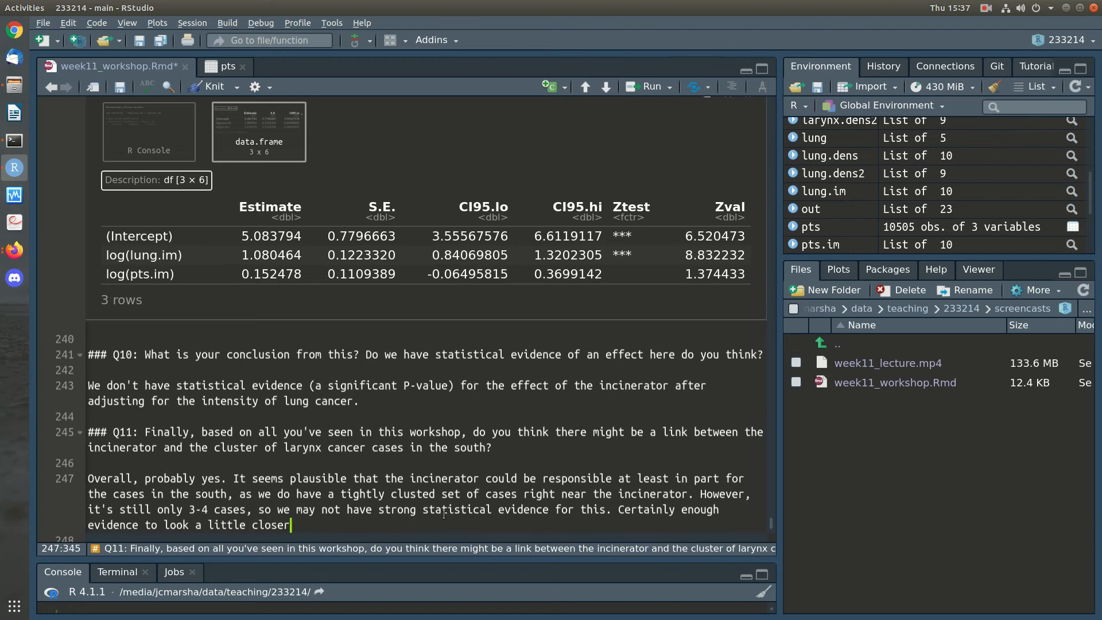
text( though!)
key(Return)
key(ctrl+s)
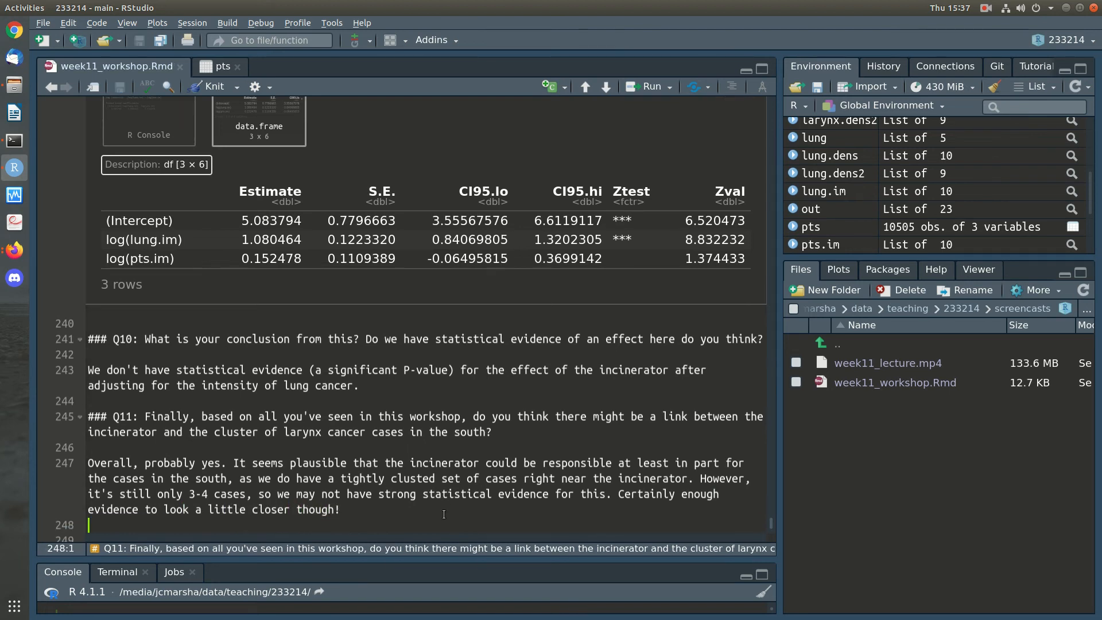
Knit the week 11 worksheet to HTML and look over the output down to its Data section
click(215, 88)
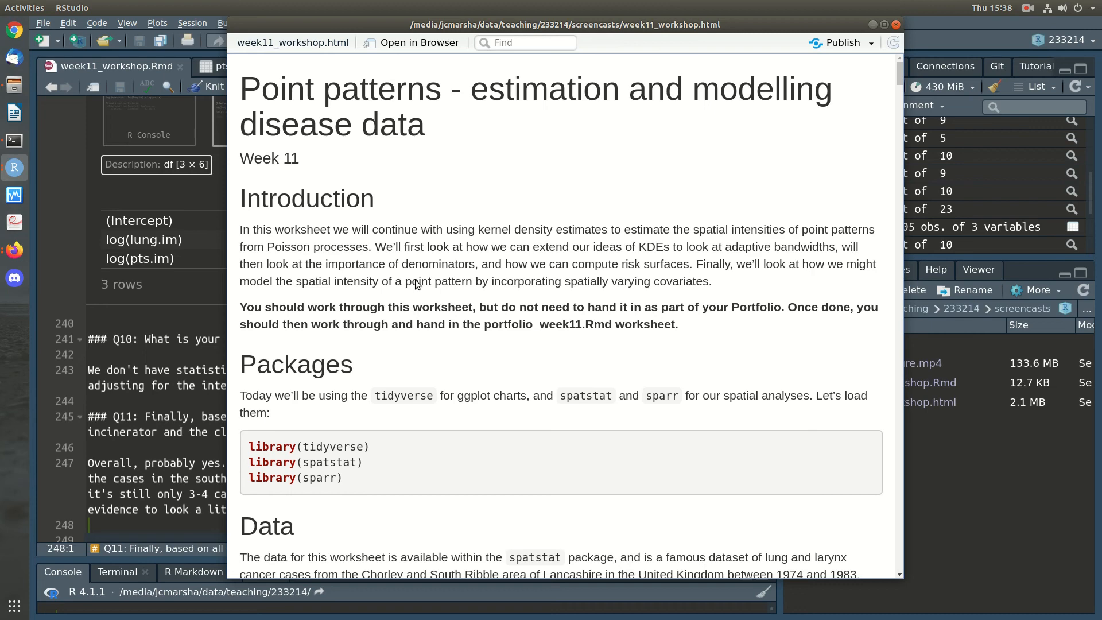
scroll(416, 283, down, 8)
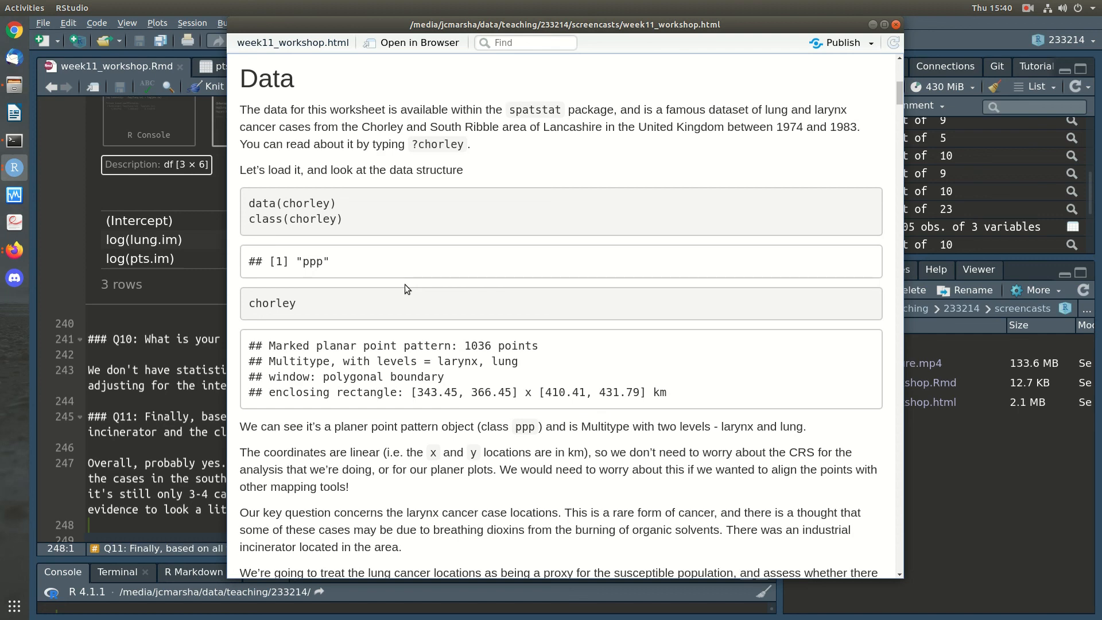
Switch to Firefox, view the 28 September 2021 COVID-19 vaccination rates hexagon chart enlarged on the Twitter media page, and return to the RStudio preview
click(14, 250)
click(86, 230)
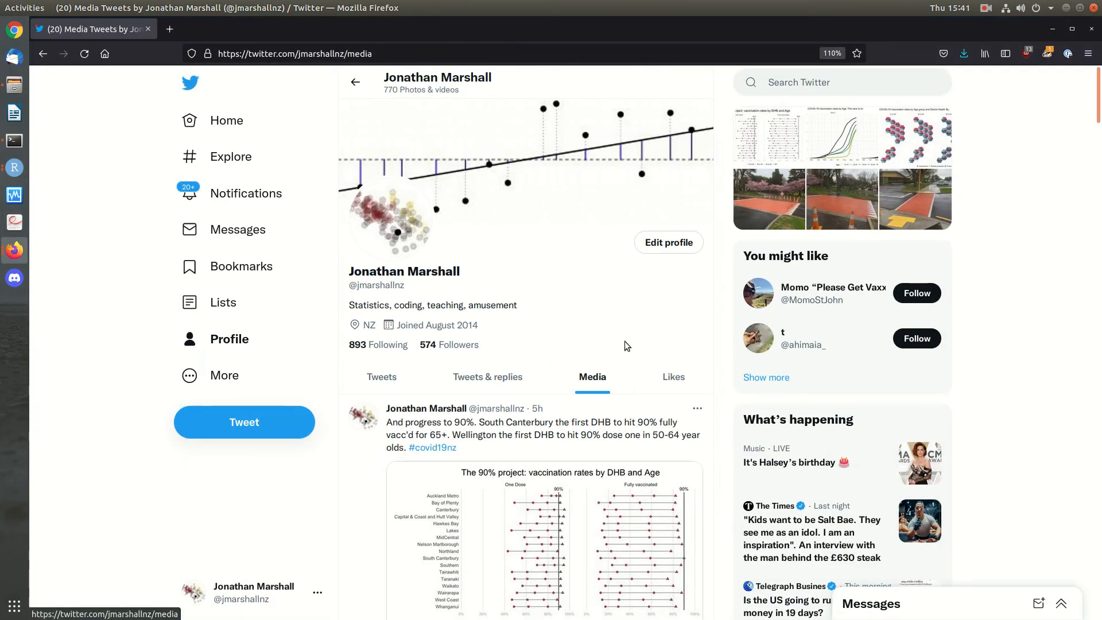
scroll(625, 345, down, 15)
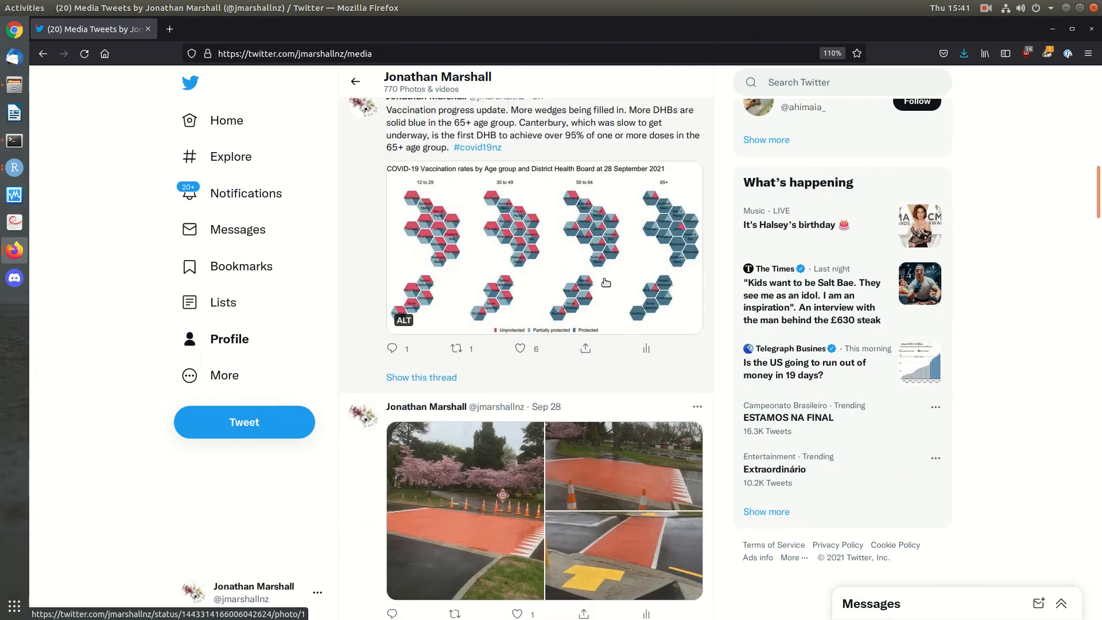
click(606, 282)
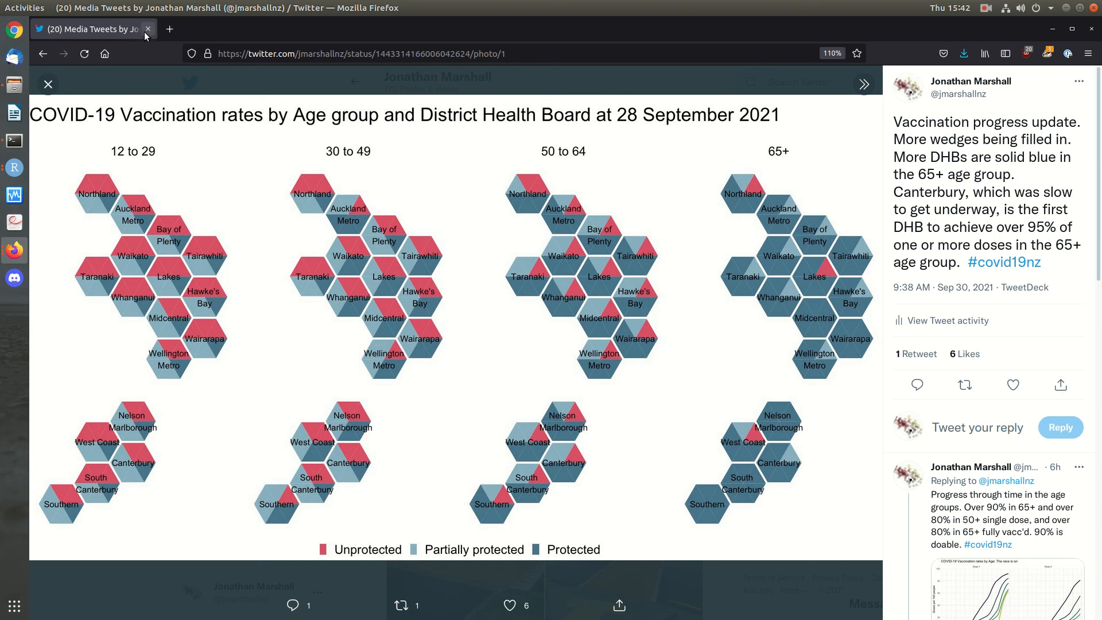
click(17, 169)
click(89, 123)
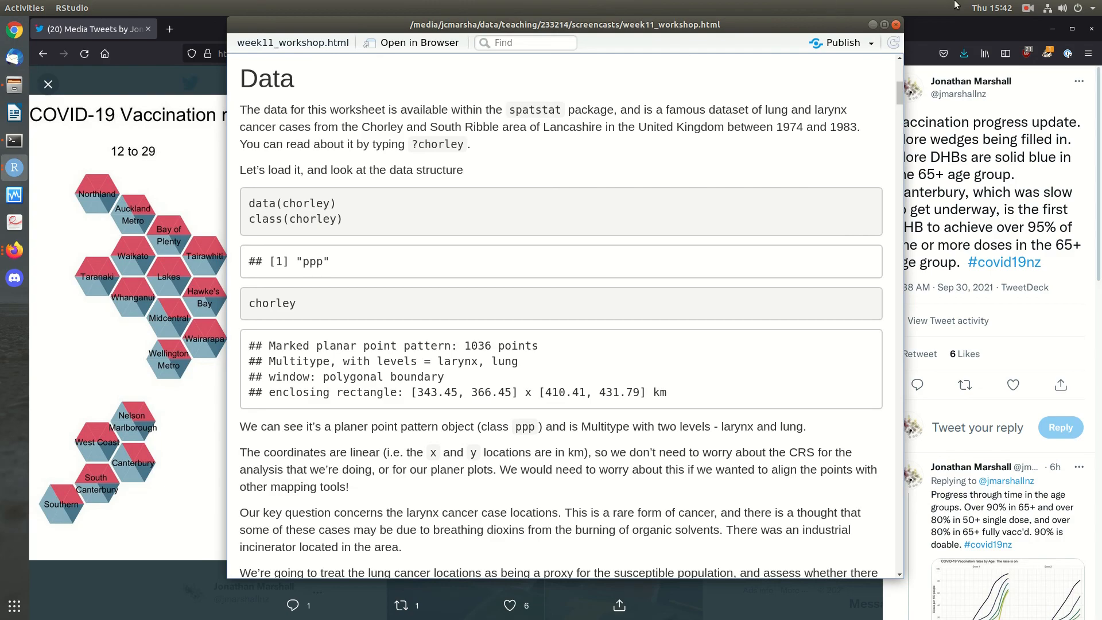